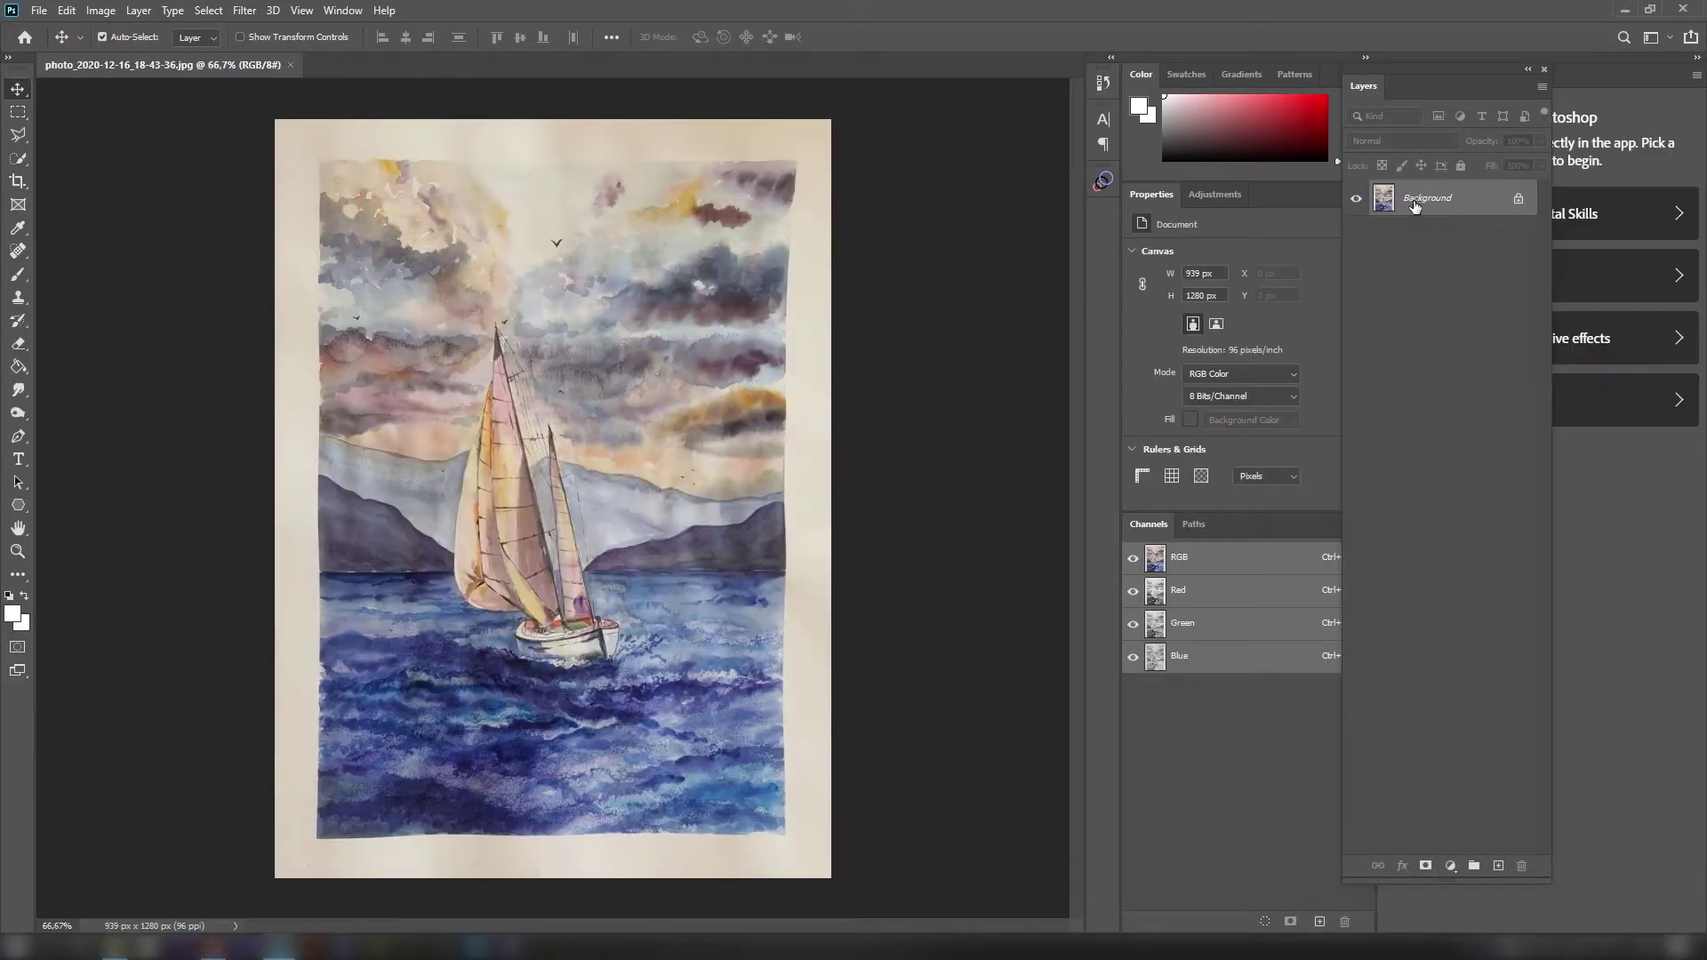
Dock the Layers panel with Channels and Paths, and trace the large sail's outer edge from the masthead downward with the Pen tool.
{"action": "left_click_drag", "start_coordinate": [1401, 68], "coordinate": [1235, 525]}
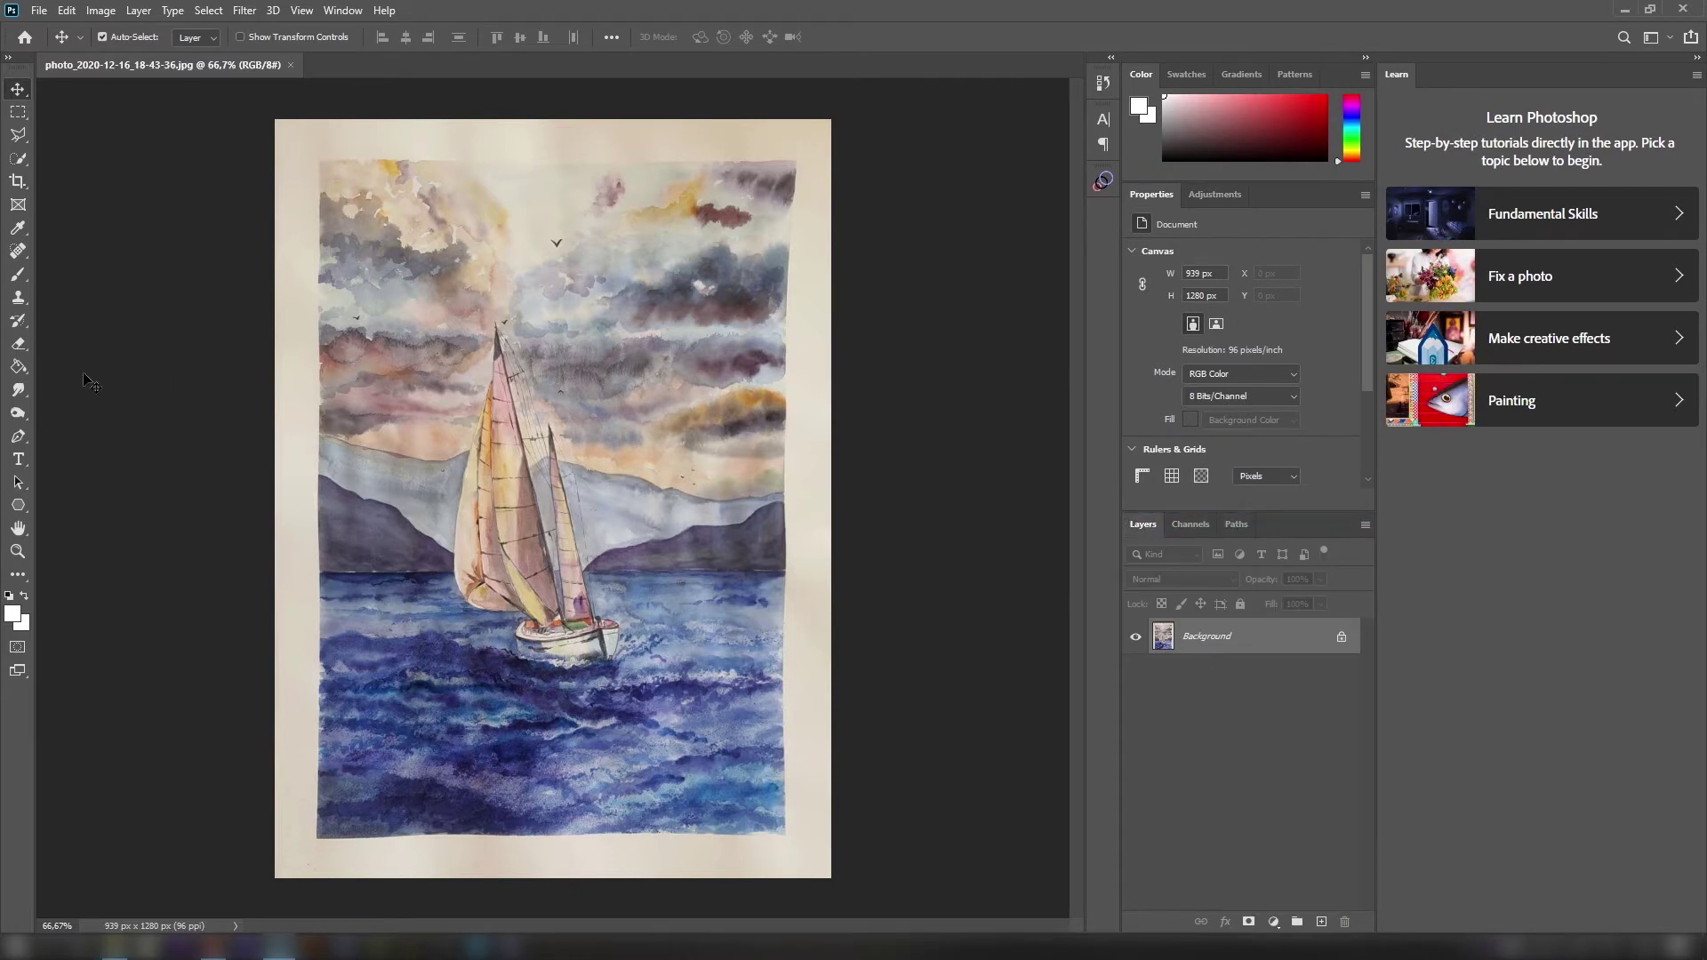
{"action": "key", "text": "p"}
{"action": "scroll", "coordinate": [470, 376], "scroll_direction": "up", "scroll_amount": 3}
{"action": "left_click", "coordinate": [549, 238]}
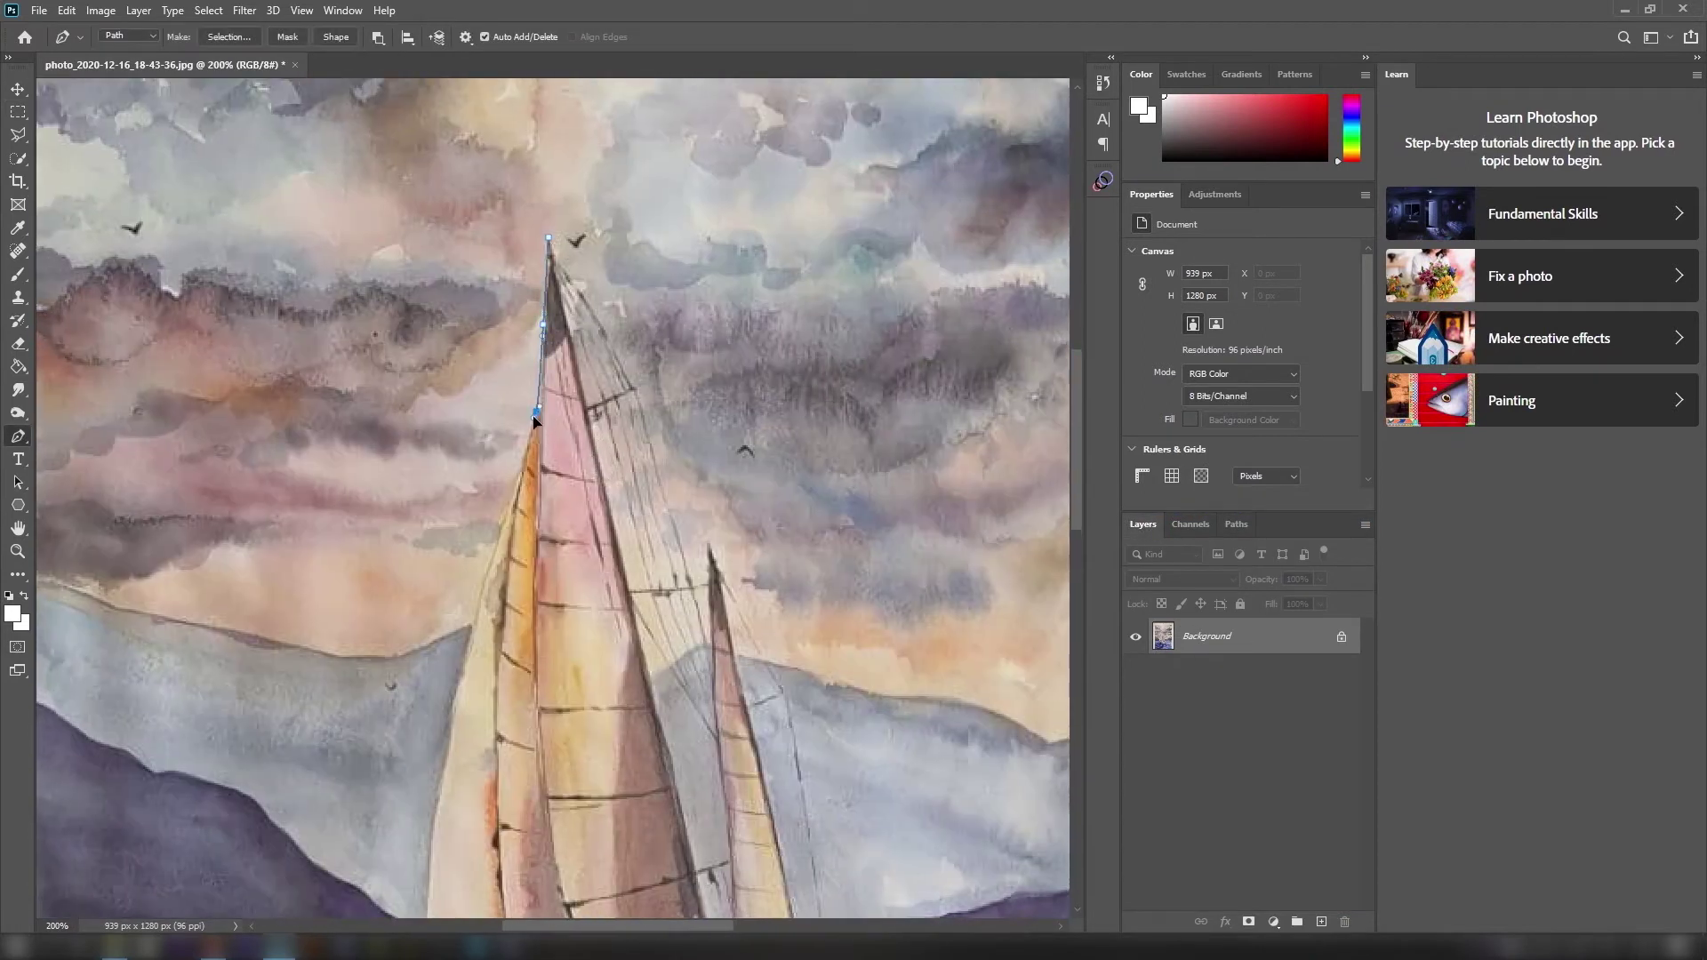
{"action": "left_click_drag", "start_coordinate": [509, 502], "coordinate": [501, 523]}
{"action": "left_click_drag", "start_coordinate": [453, 732], "coordinate": [520, 509]}
{"action": "scroll", "coordinate": [503, 745], "scroll_direction": "down", "scroll_amount": 3}
{"action": "scroll", "coordinate": [502, 745], "scroll_direction": "left", "scroll_amount": 1}
{"action": "left_click_drag", "start_coordinate": [538, 637], "coordinate": [562, 669]}
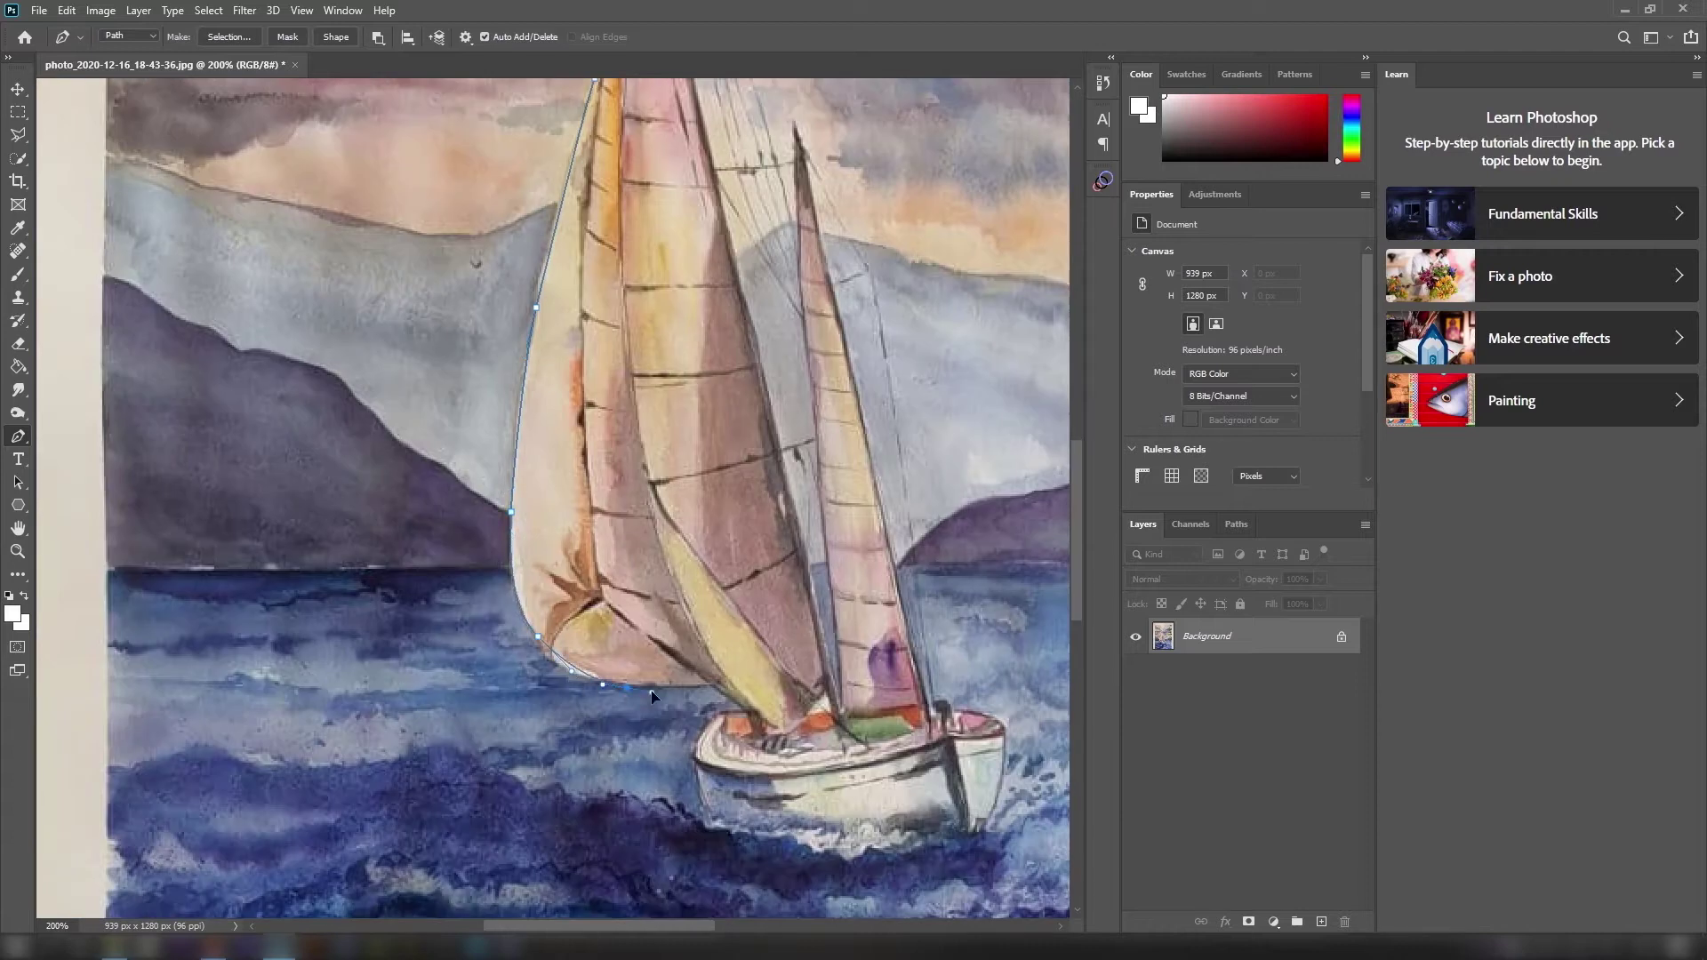
Continue the pen path around the boat's hull with a loose curve through the water and along the deck at the stern.
{"action": "left_click", "coordinate": [713, 713]}
{"action": "left_click_drag", "start_coordinate": [694, 755], "coordinate": [695, 766]}
{"action": "left_click_drag", "start_coordinate": [755, 801], "coordinate": [735, 735]}
{"action": "left_click_drag", "start_coordinate": [875, 822], "coordinate": [1027, 789]}
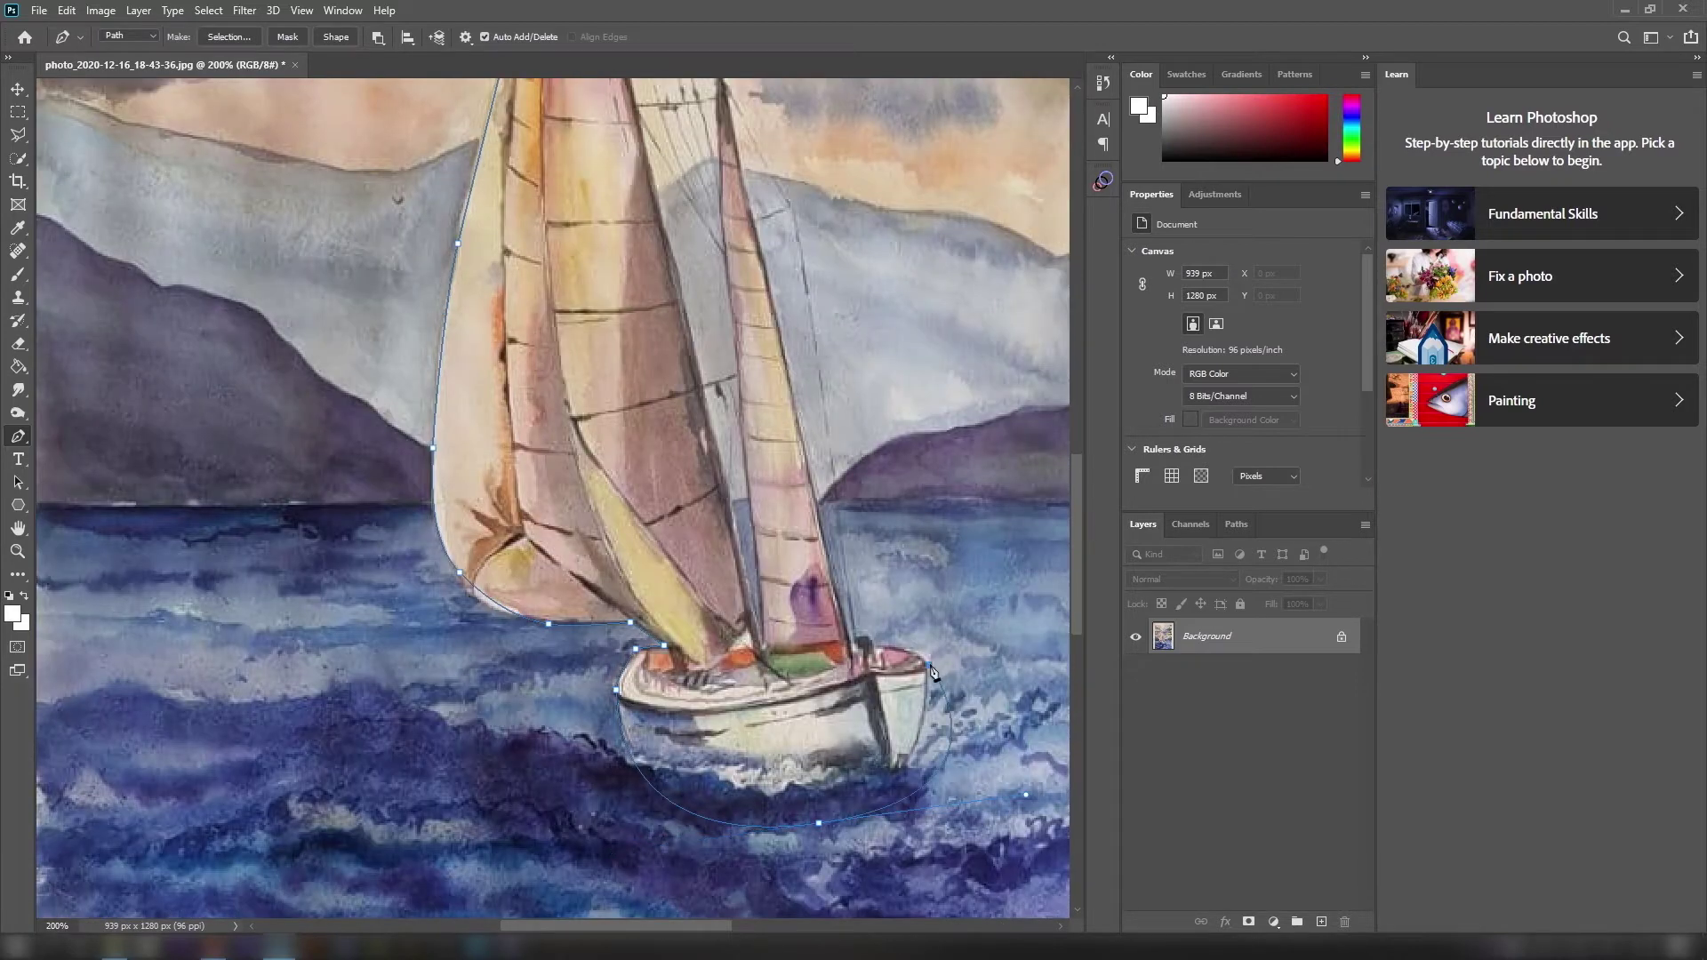
{"action": "scroll", "coordinate": [907, 636], "scroll_direction": "up", "scroll_amount": 1}
{"action": "left_click_drag", "start_coordinate": [907, 636], "coordinate": [832, 624]}
{"action": "left_click", "coordinate": [773, 640]}
{"action": "left_click", "coordinate": [752, 642]}
Trace both sides of the small sail and the main mast's edge, closing the path at the masthead.
{"action": "left_click_drag", "start_coordinate": [613, 222], "coordinate": [655, 572]}
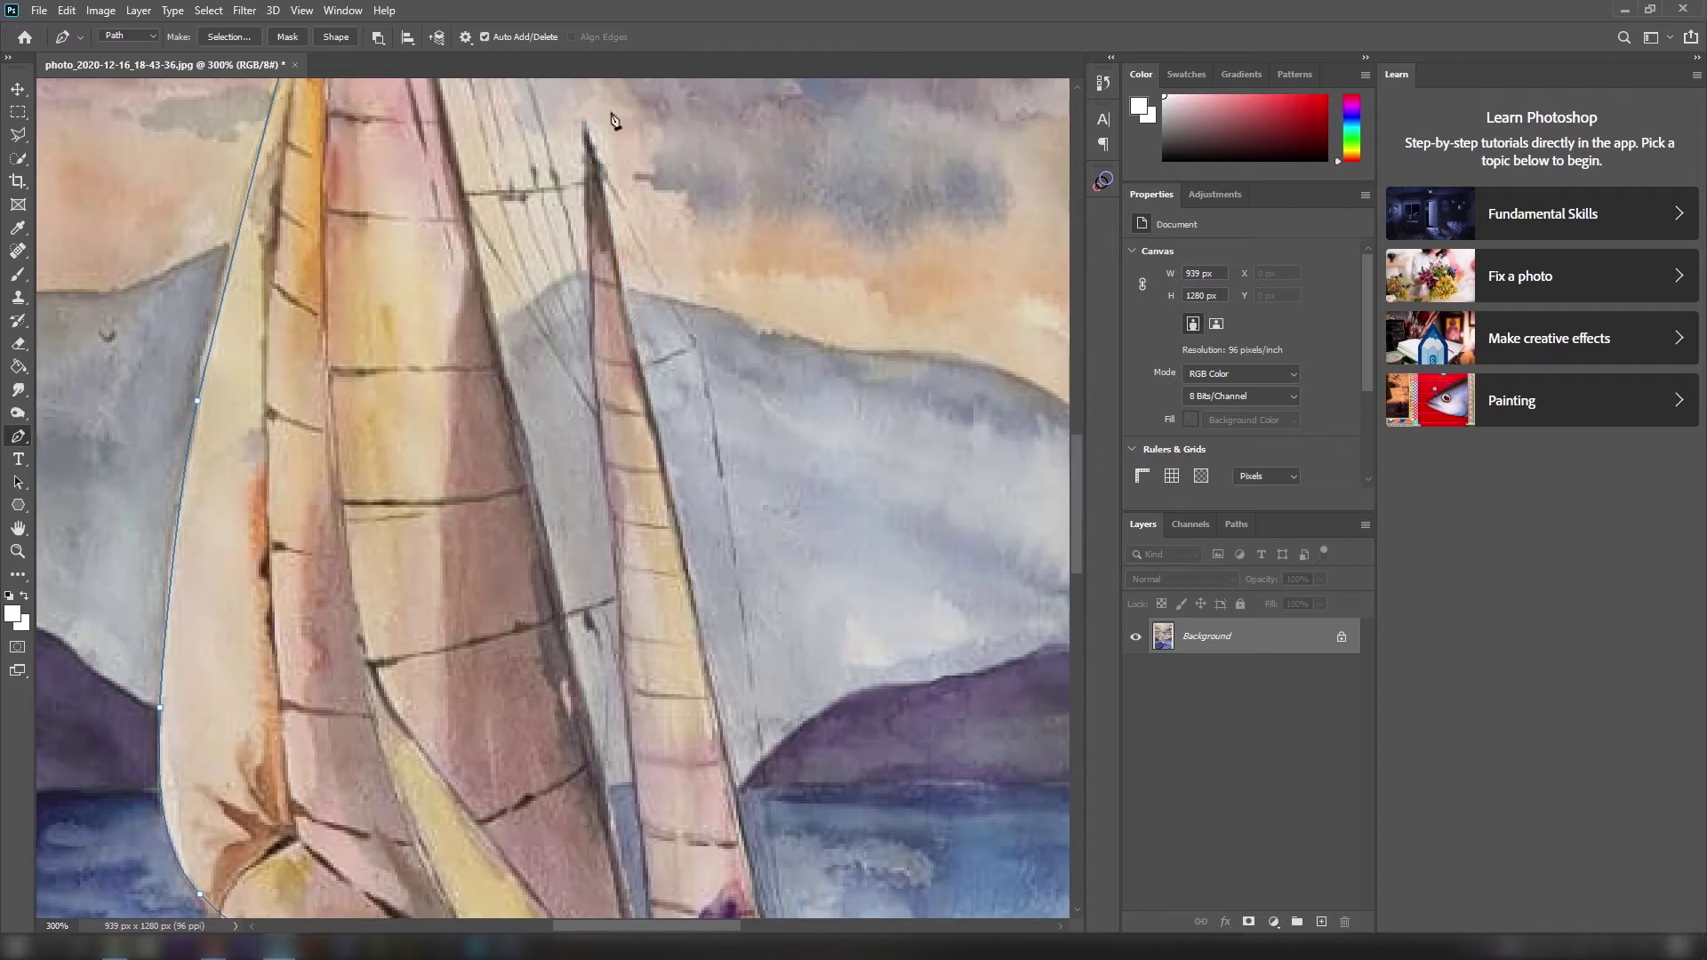
{"action": "left_click", "coordinate": [588, 119]}
{"action": "left_click_drag", "start_coordinate": [591, 358], "coordinate": [592, 421]}
{"action": "left_click_drag", "start_coordinate": [693, 606], "coordinate": [688, 386]}
{"action": "left_click_drag", "start_coordinate": [515, 129], "coordinate": [739, 754]}
{"action": "left_click", "coordinate": [675, 556]}
{"action": "left_click_drag", "start_coordinate": [573, 80], "coordinate": [579, 171]}
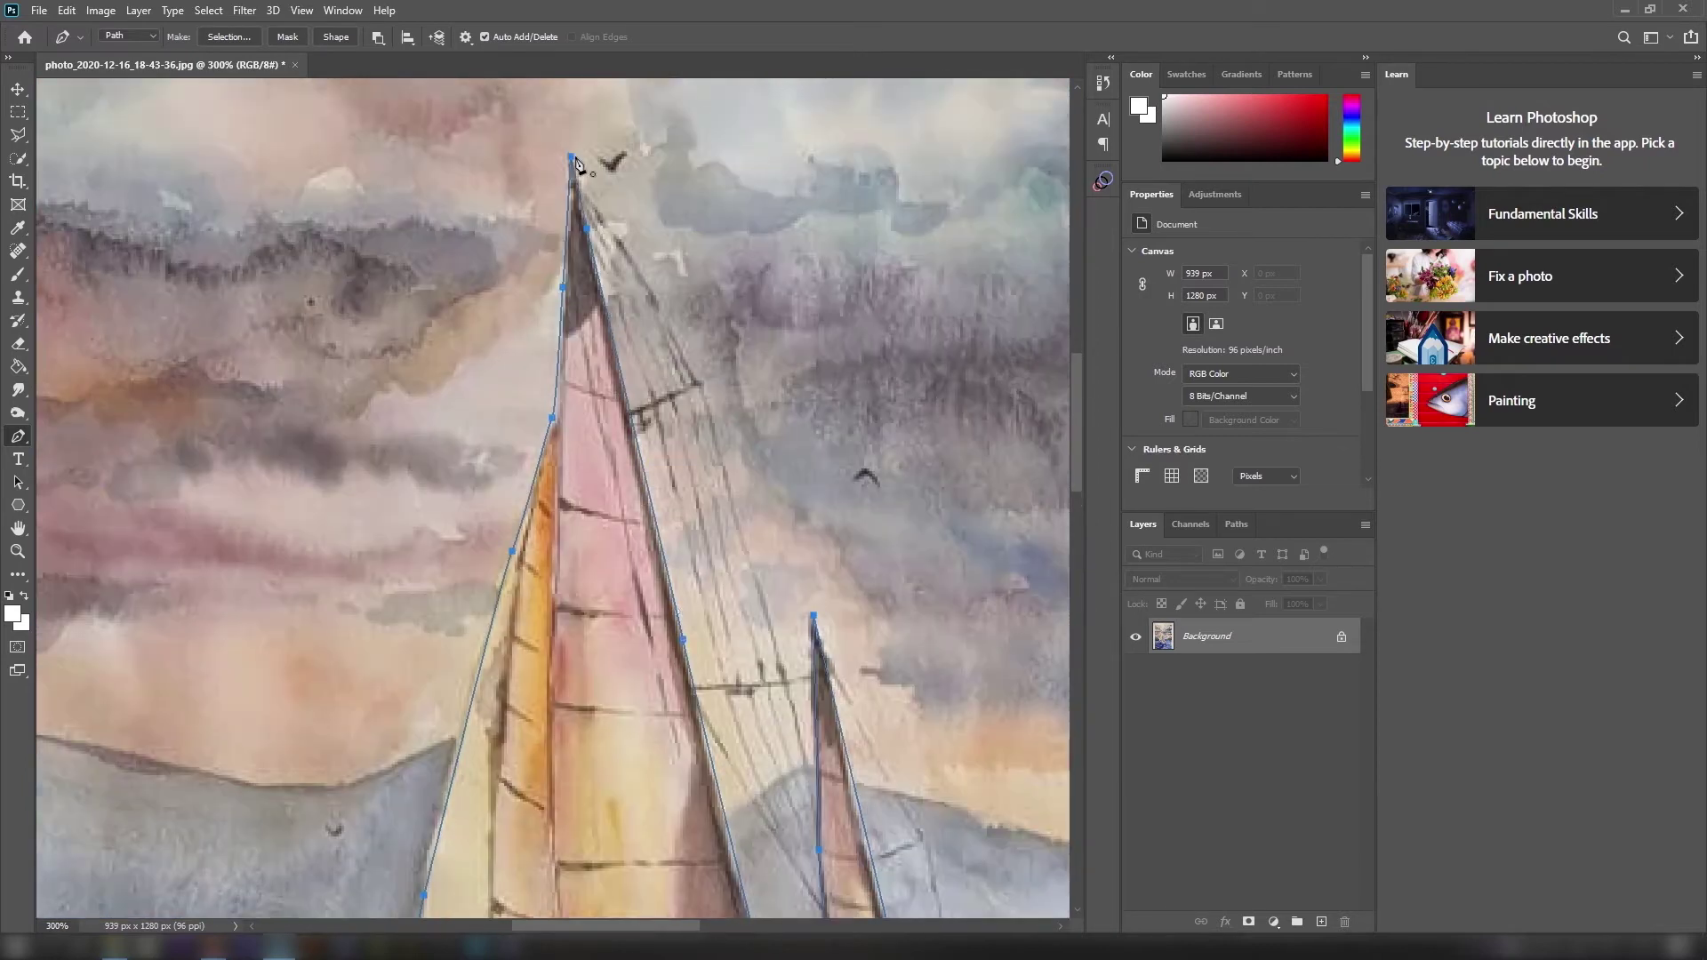
{"action": "left_click", "coordinate": [576, 165]}
Inspect the closed path and its anchor points around the hull and sails for accuracy.
{"action": "left_click_drag", "start_coordinate": [336, 600], "coordinate": [309, 440]}
{"action": "left_click", "coordinate": [18, 482]}
{"action": "left_click_drag", "start_coordinate": [776, 589], "coordinate": [598, 164]}
{"action": "left_click_drag", "start_coordinate": [889, 711], "coordinate": [713, 286]}
{"action": "left_click", "coordinate": [747, 523]}
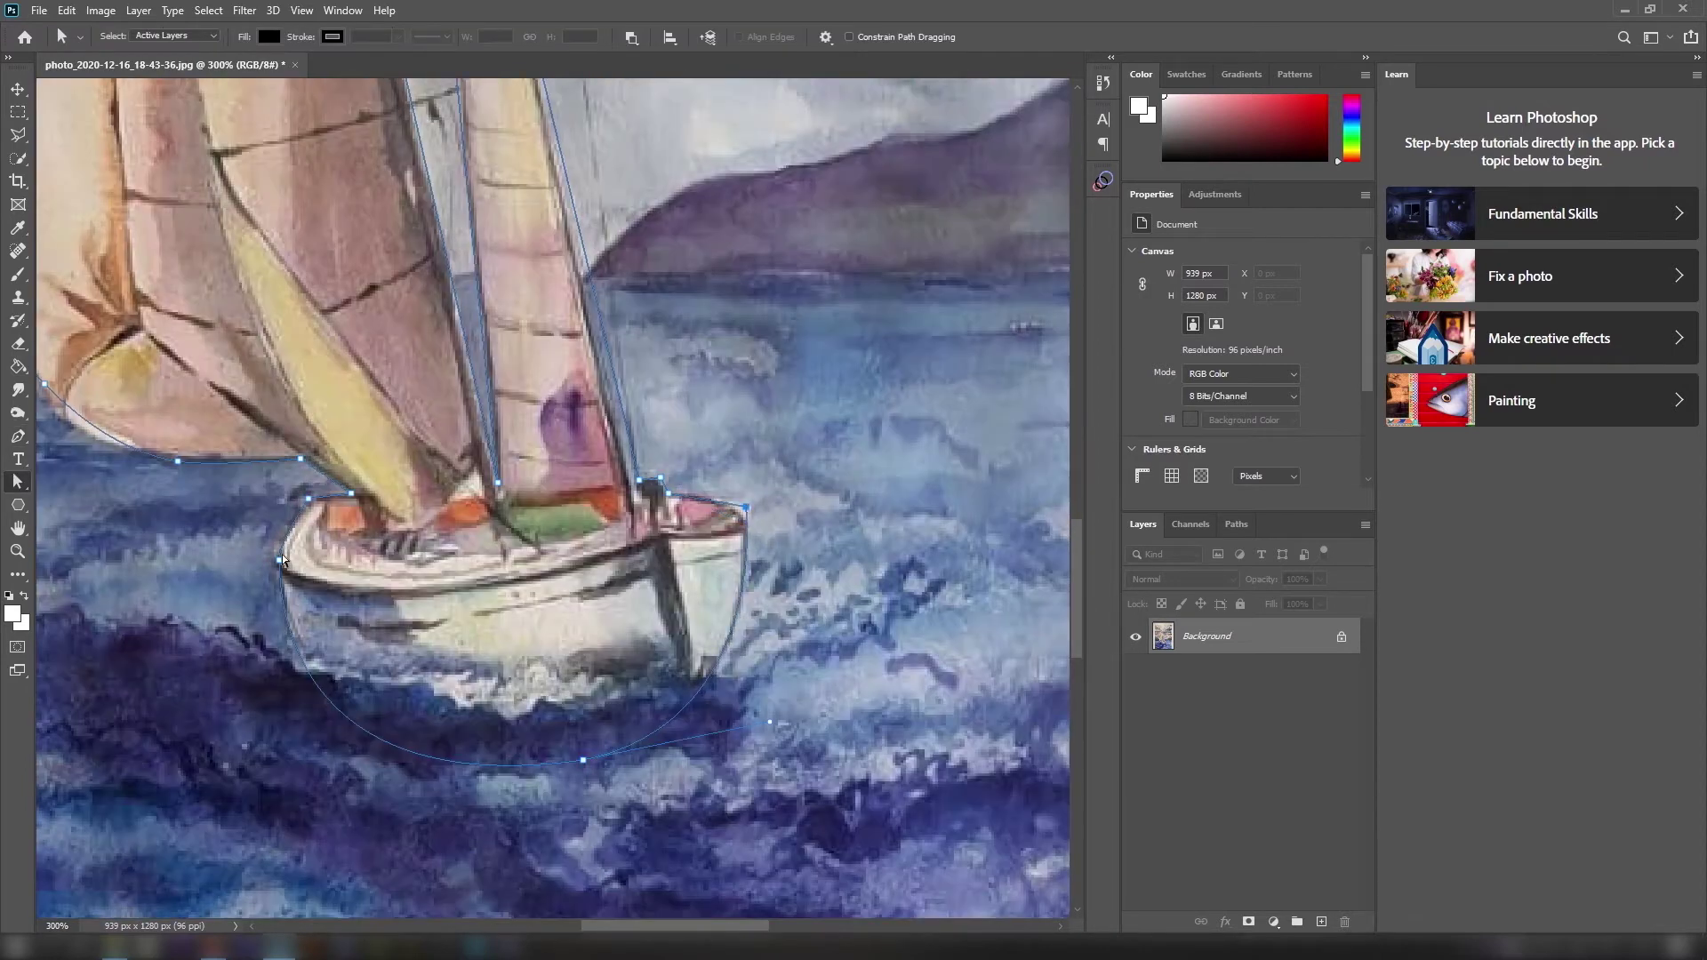
{"action": "scroll", "coordinate": [283, 566], "scroll_direction": "up", "scroll_amount": 1}
{"action": "scroll", "coordinate": [421, 566], "scroll_direction": "left", "scroll_amount": 3}
{"action": "scroll", "coordinate": [372, 297], "scroll_direction": "up", "scroll_amount": 3}
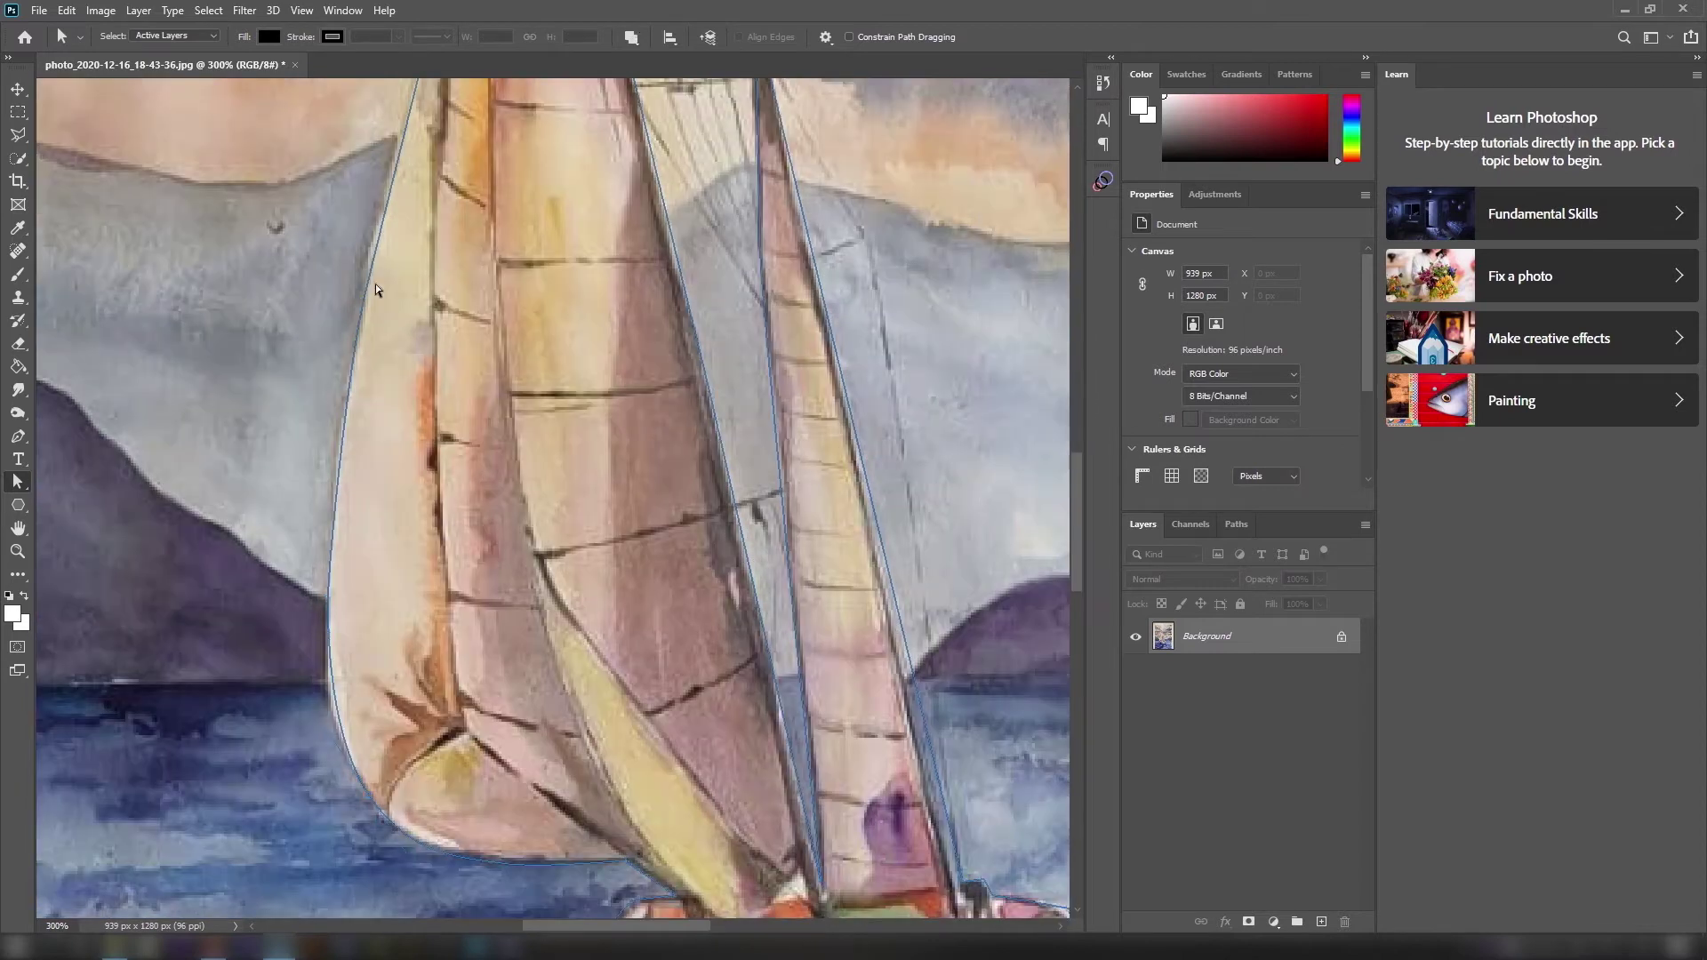
{"action": "scroll", "coordinate": [380, 219], "scroll_direction": "down", "scroll_amount": 3}
Convert the boat path to a new anti-aliased selection with a 0-pixel feather radius.
{"action": "right_click", "coordinate": [18, 488]}
{"action": "left_click", "coordinate": [63, 481]}
{"action": "right_click", "coordinate": [503, 338]}
{"action": "left_click", "coordinate": [551, 443]}
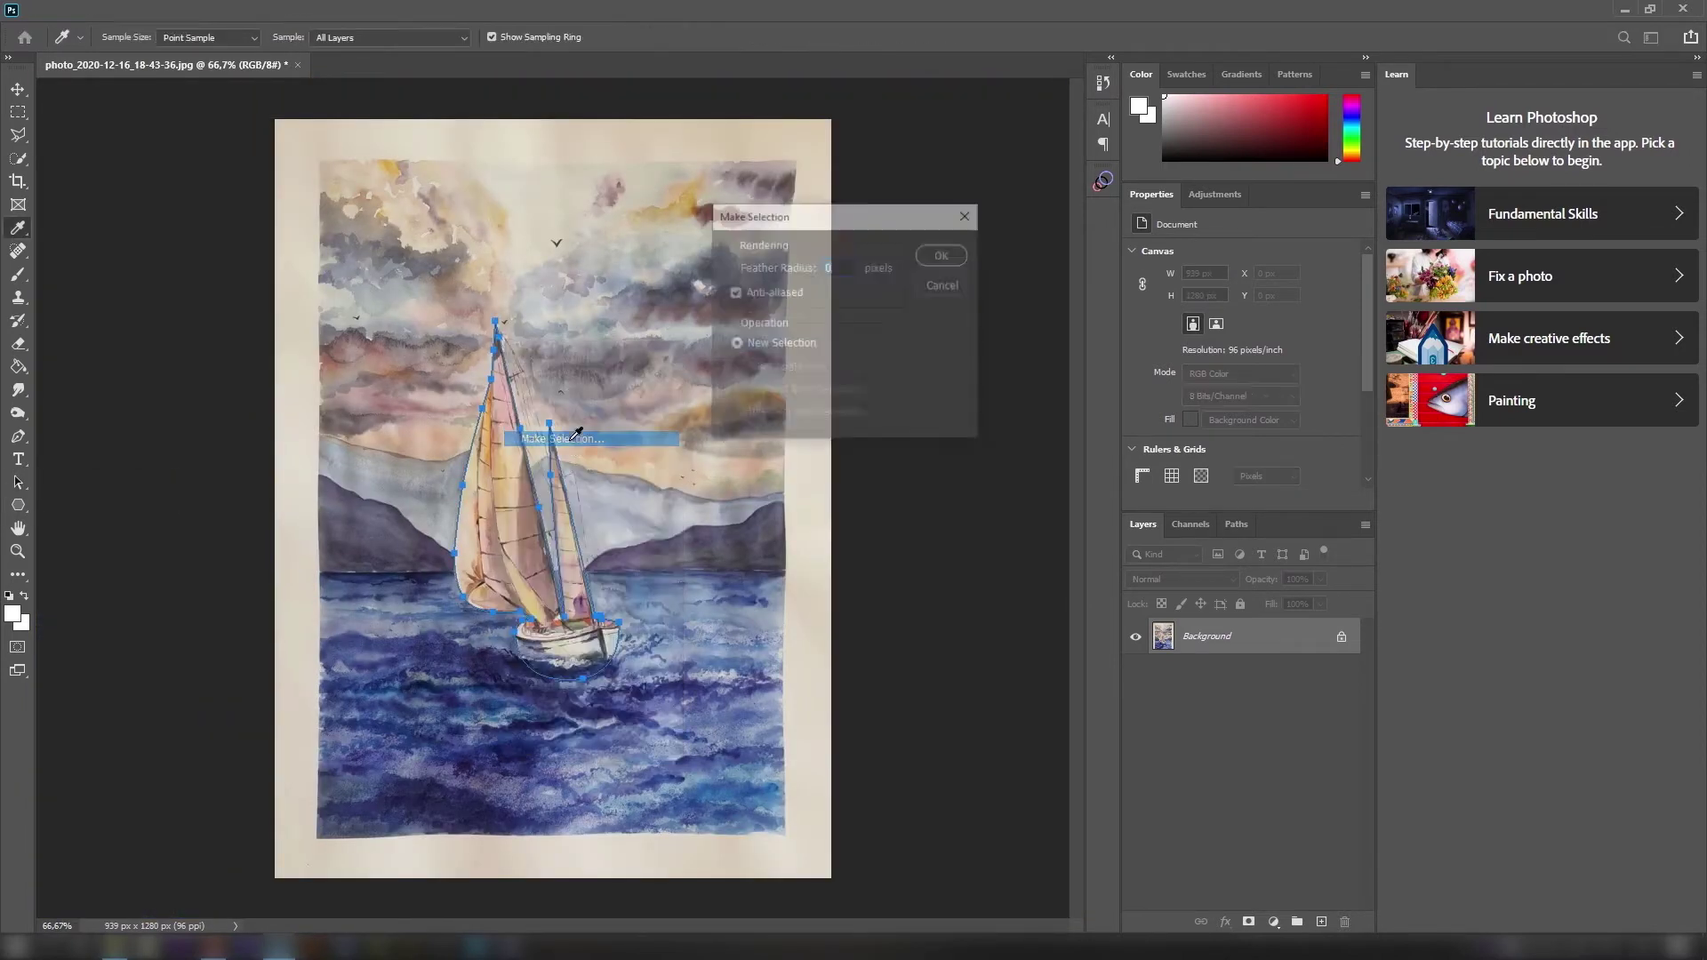
{"action": "left_click", "coordinate": [944, 255]}
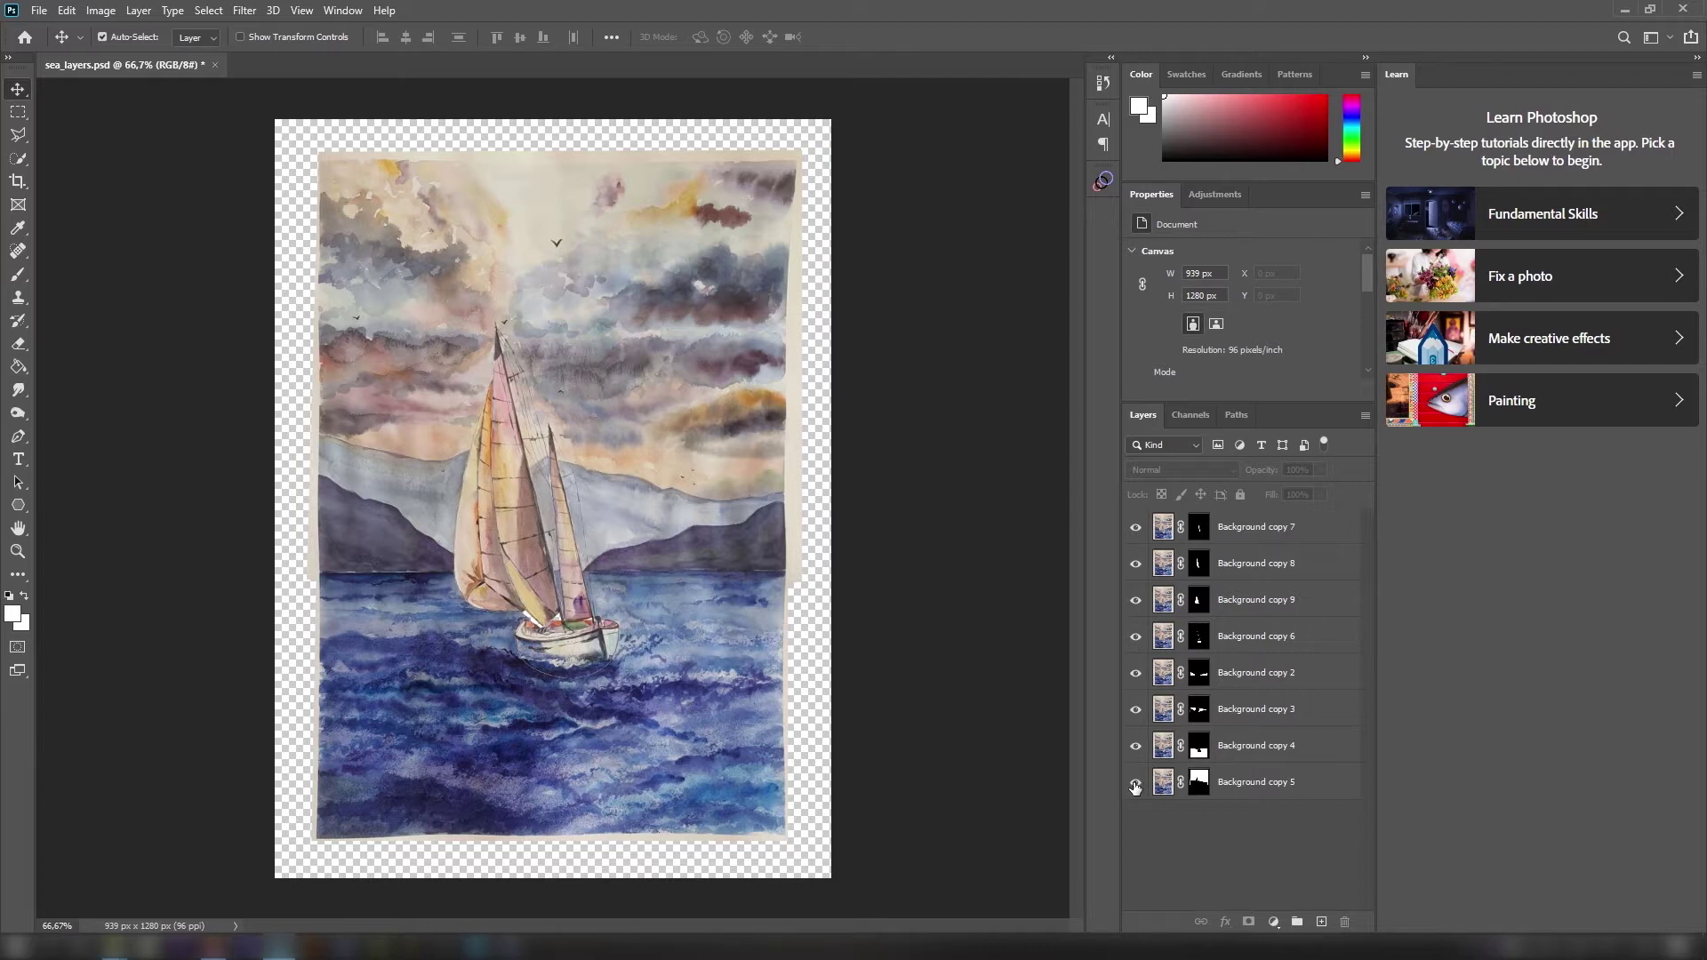
Show only the sea layer, Background copy 4, and put it in its own group.
{"action": "left_click", "coordinate": [1244, 784]}
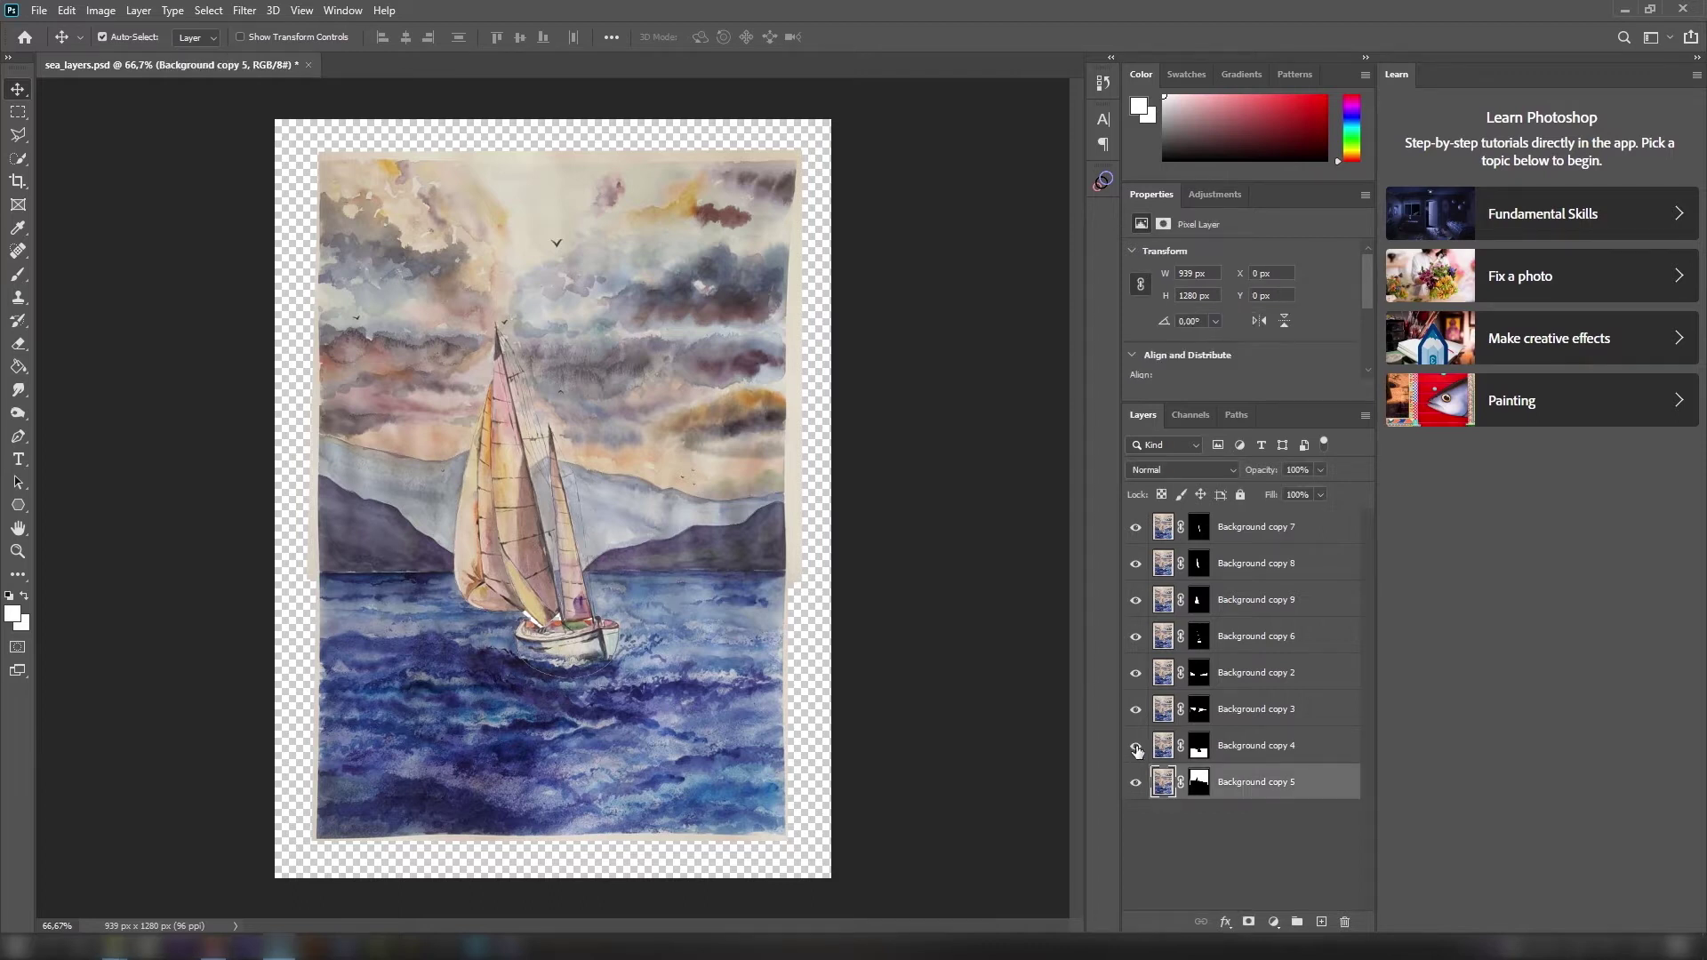
{"action": "left_click", "coordinate": [1136, 749], "text": "alt"}
{"action": "left_click", "coordinate": [1249, 747]}
{"action": "key", "text": "ctrl+g"}
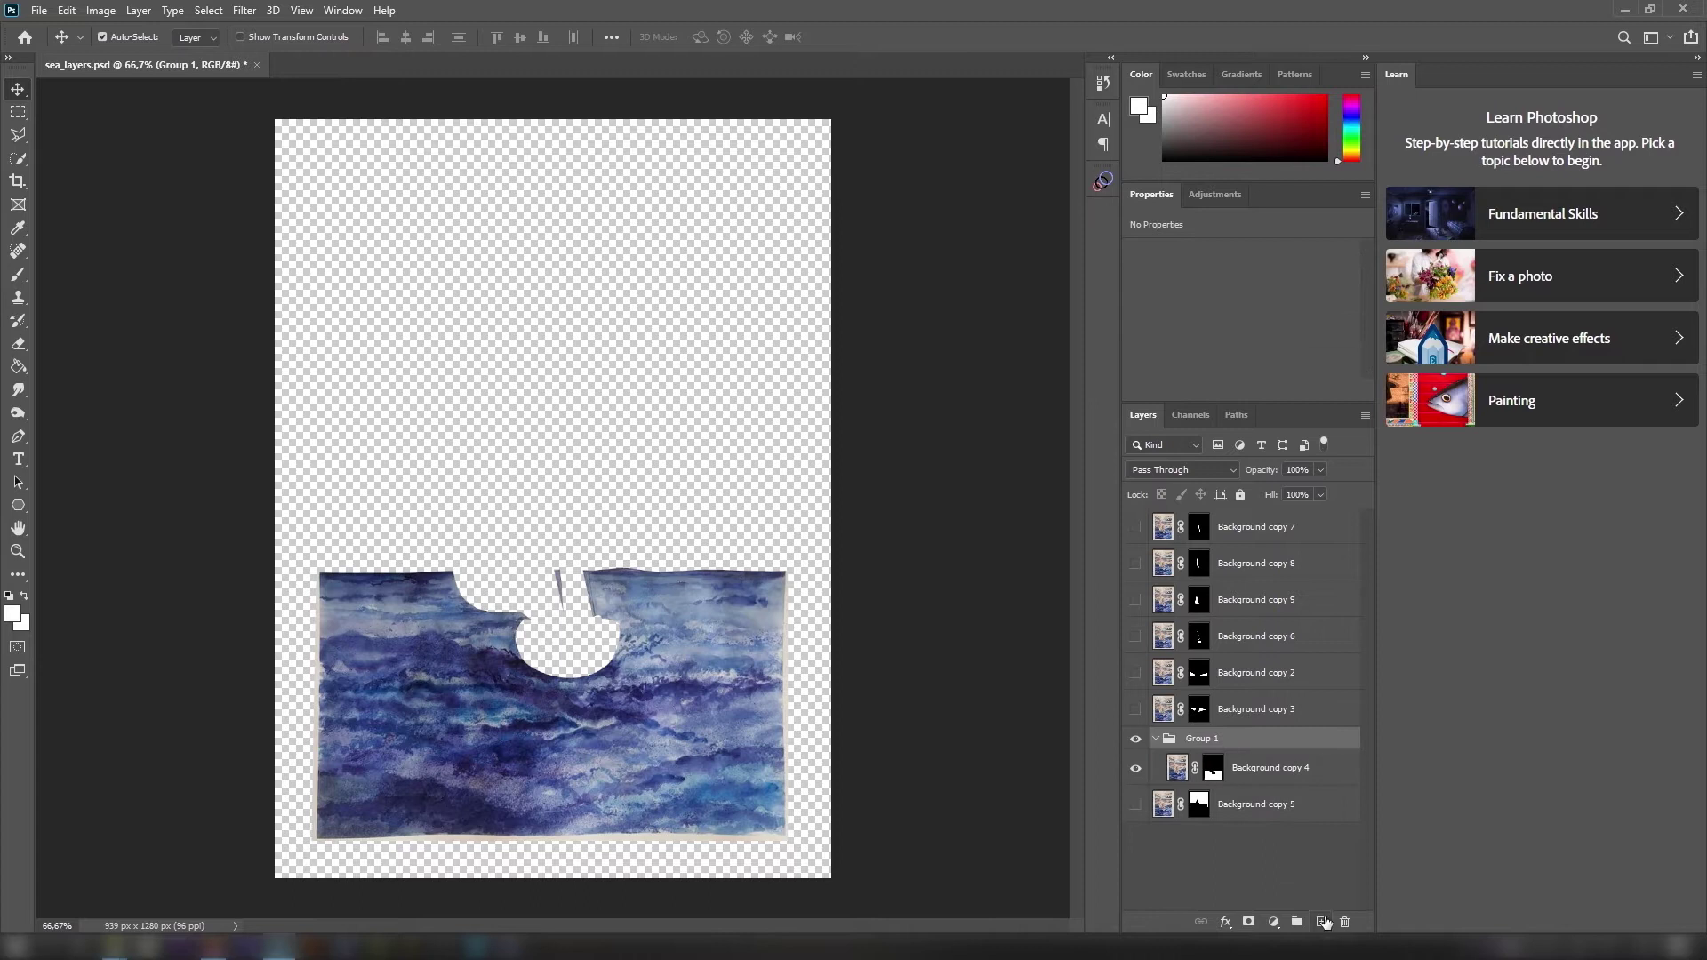
Add an empty layer in the sea group and set the Clone Stamp to sample Current & Below with a 78 px, 0% hardness brush.
{"action": "left_click", "coordinate": [1323, 922]}
{"action": "left_click", "coordinate": [17, 297]}
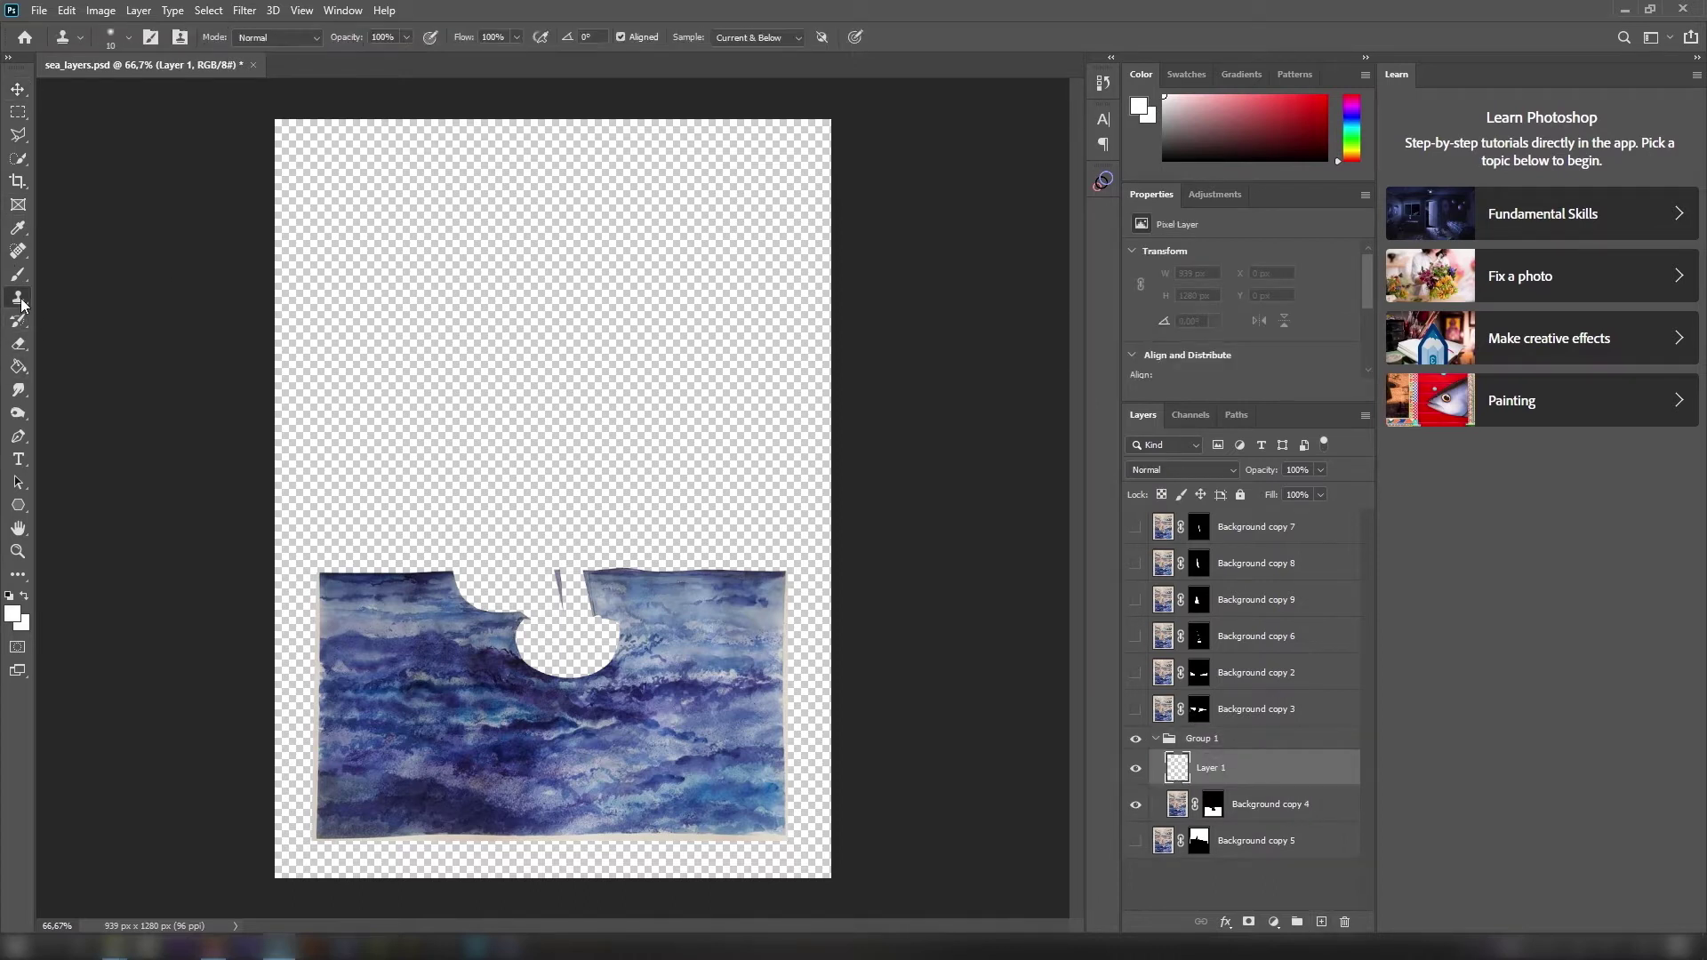
{"action": "left_click", "coordinate": [757, 38]}
{"action": "left_click", "coordinate": [755, 56]}
{"action": "right_click", "coordinate": [744, 461]}
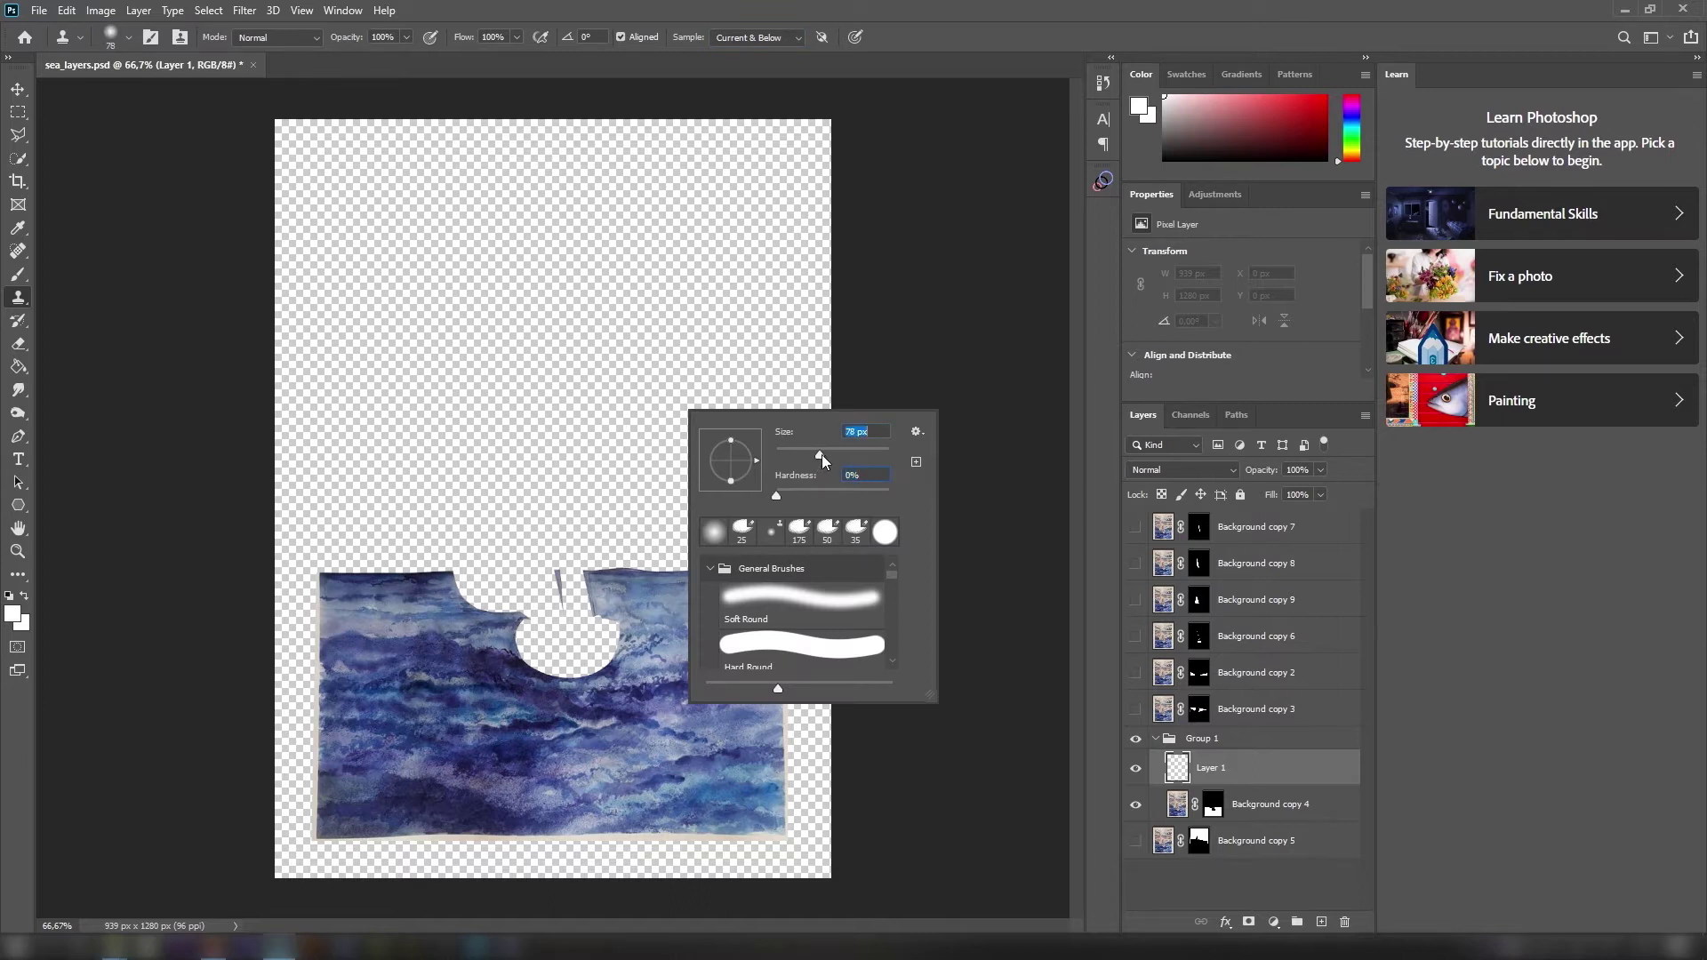
{"action": "left_click", "coordinate": [537, 662]}
{"action": "scroll", "coordinate": [526, 661], "scroll_direction": "up", "scroll_amount": 2}
{"action": "scroll", "coordinate": [586, 324], "scroll_direction": "down", "scroll_amount": 1}
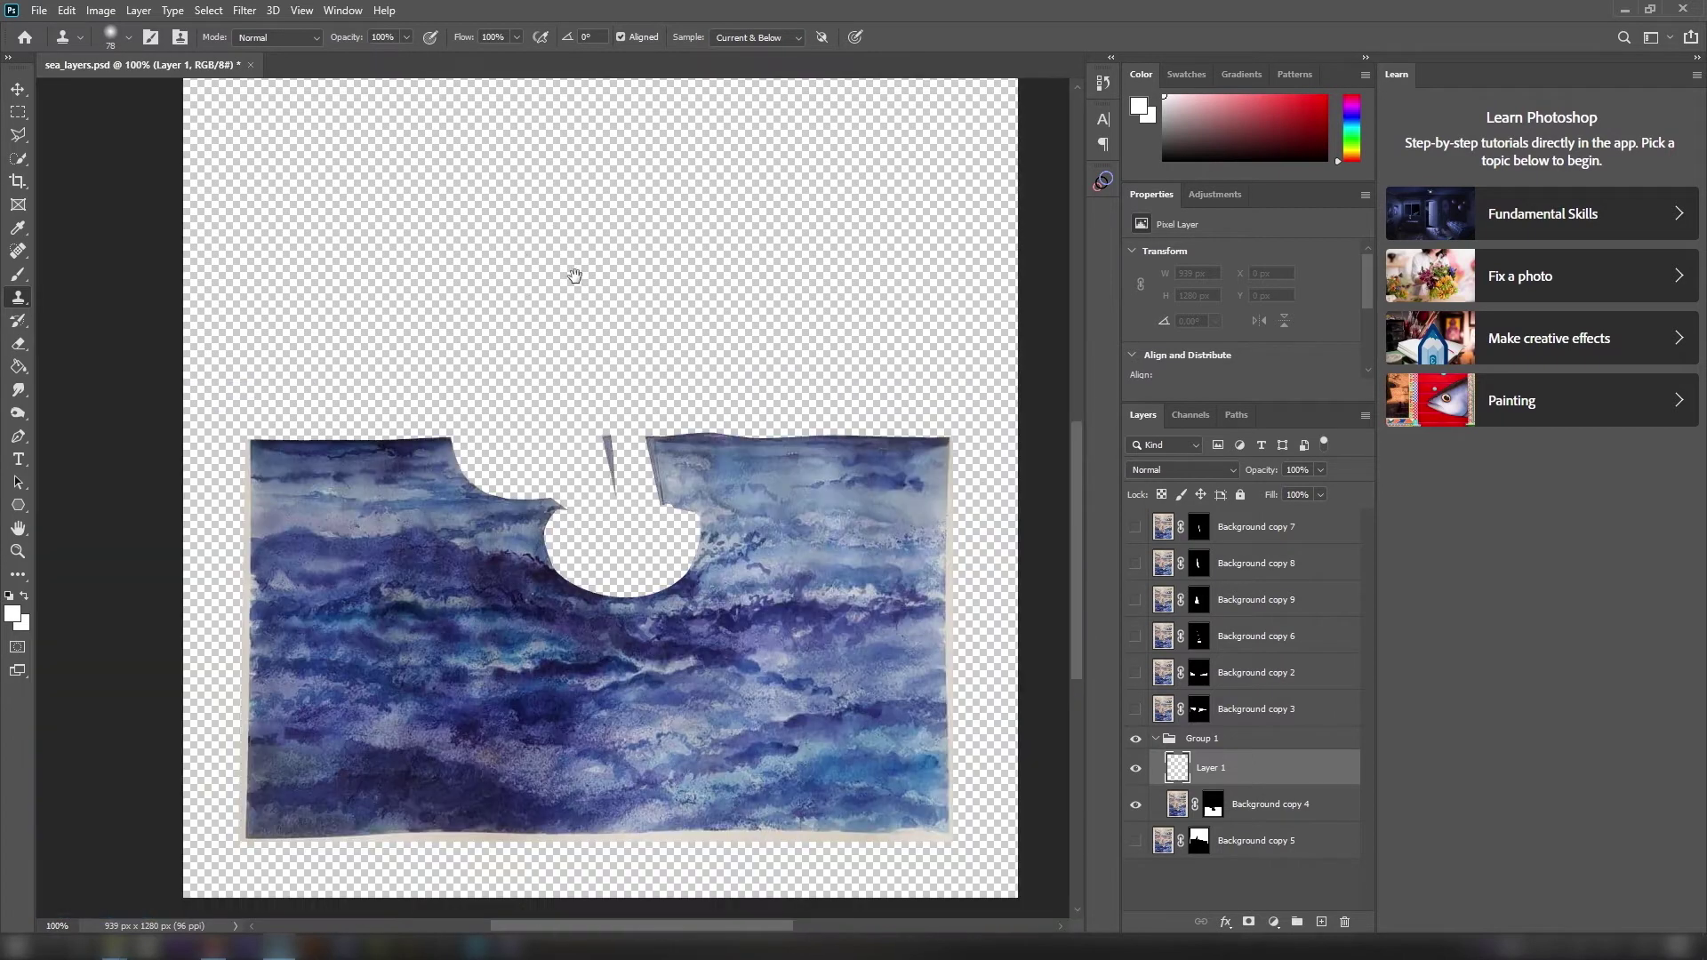
Clone sea texture over the boat-shaped gap and up to the horizon on the new empty layer.
{"action": "key", "text": "alt+bracketleft"}
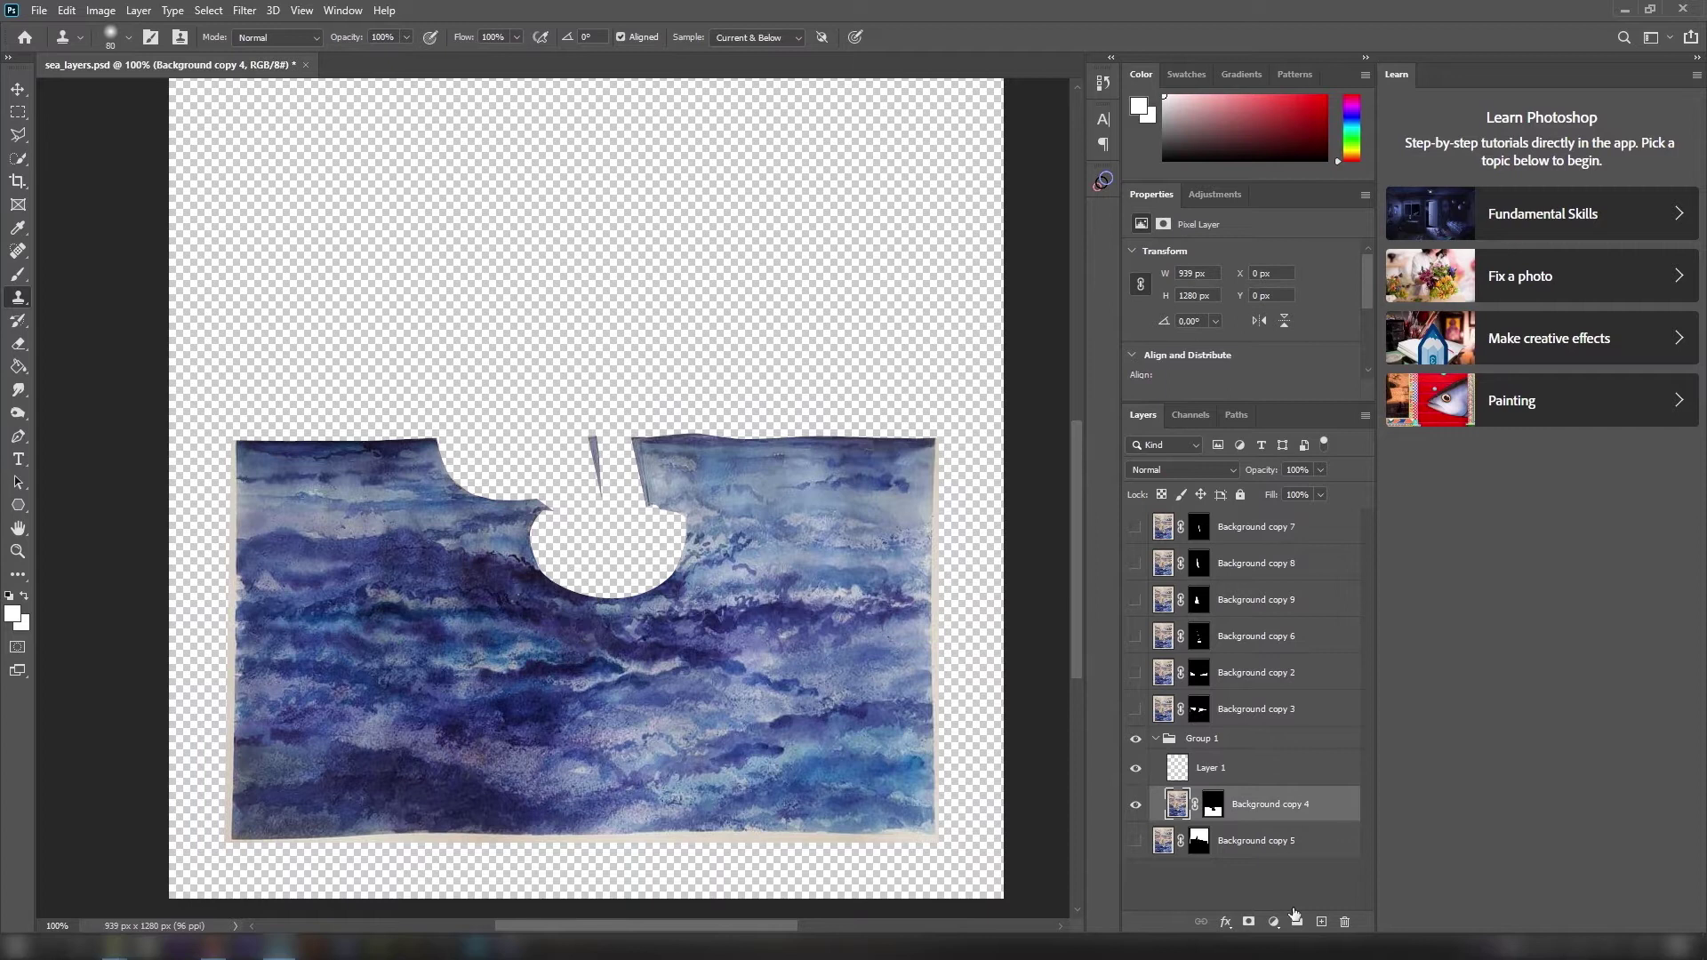
{"action": "key", "text": "alt+bracketright"}
{"action": "mouse_move", "coordinate": [462, 568]}
{"action": "left_mouse_down"}
{"action": "mouse_move", "coordinate": [457, 449]}
{"action": "mouse_move", "coordinate": [518, 574]}
{"action": "mouse_move", "coordinate": [568, 560]}
{"action": "mouse_move", "coordinate": [649, 577]}
{"action": "mouse_move", "coordinate": [691, 480]}
{"action": "mouse_move", "coordinate": [635, 494]}
{"action": "mouse_move", "coordinate": [587, 453]}
{"action": "mouse_move", "coordinate": [533, 449]}
{"action": "mouse_move", "coordinate": [613, 543]}
{"action": "mouse_move", "coordinate": [675, 533]}
{"action": "mouse_move", "coordinate": [665, 526]}
{"action": "left_mouse_up"}
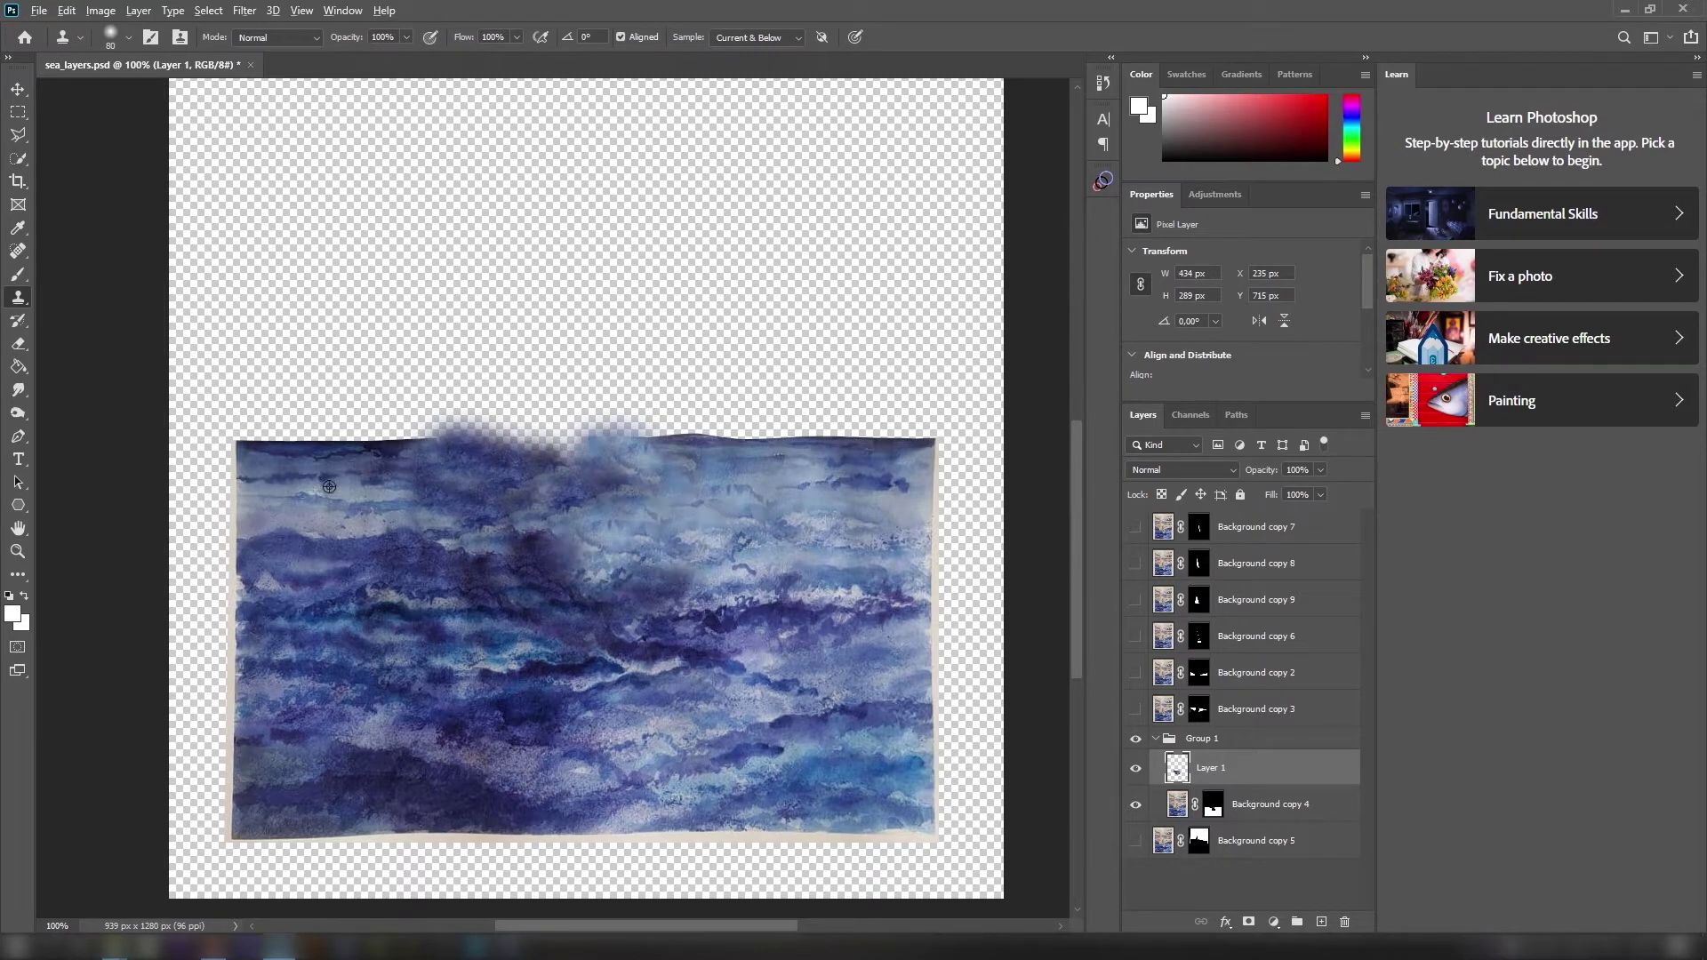
{"action": "mouse_move", "coordinate": [649, 452]}
{"action": "left_mouse_down"}
{"action": "mouse_move", "coordinate": [372, 467]}
{"action": "mouse_move", "coordinate": [374, 502]}
{"action": "left_mouse_up"}
{"action": "key", "text": "ctrl+minus"}
{"action": "key", "text": "ctrl+minus"}
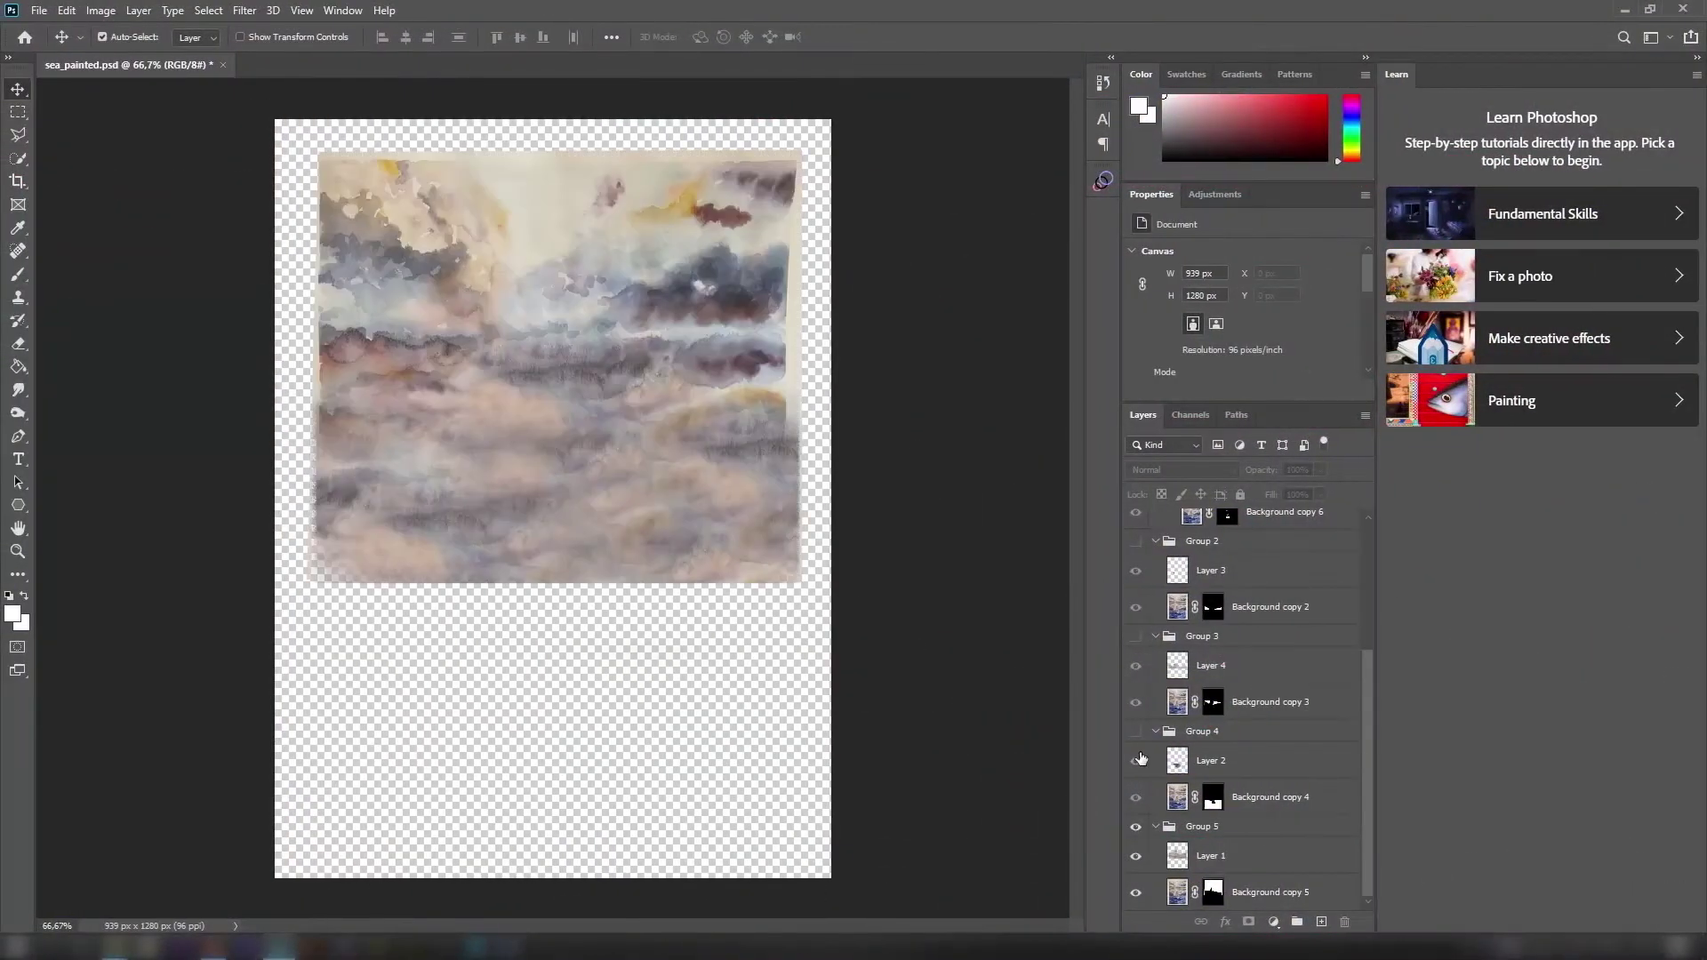
Make the sea and mountain groups, Group 4 and Group 3, visible in sea_painted.psd.
{"action": "left_click", "coordinate": [1136, 731]}
{"action": "left_click", "coordinate": [1137, 638]}
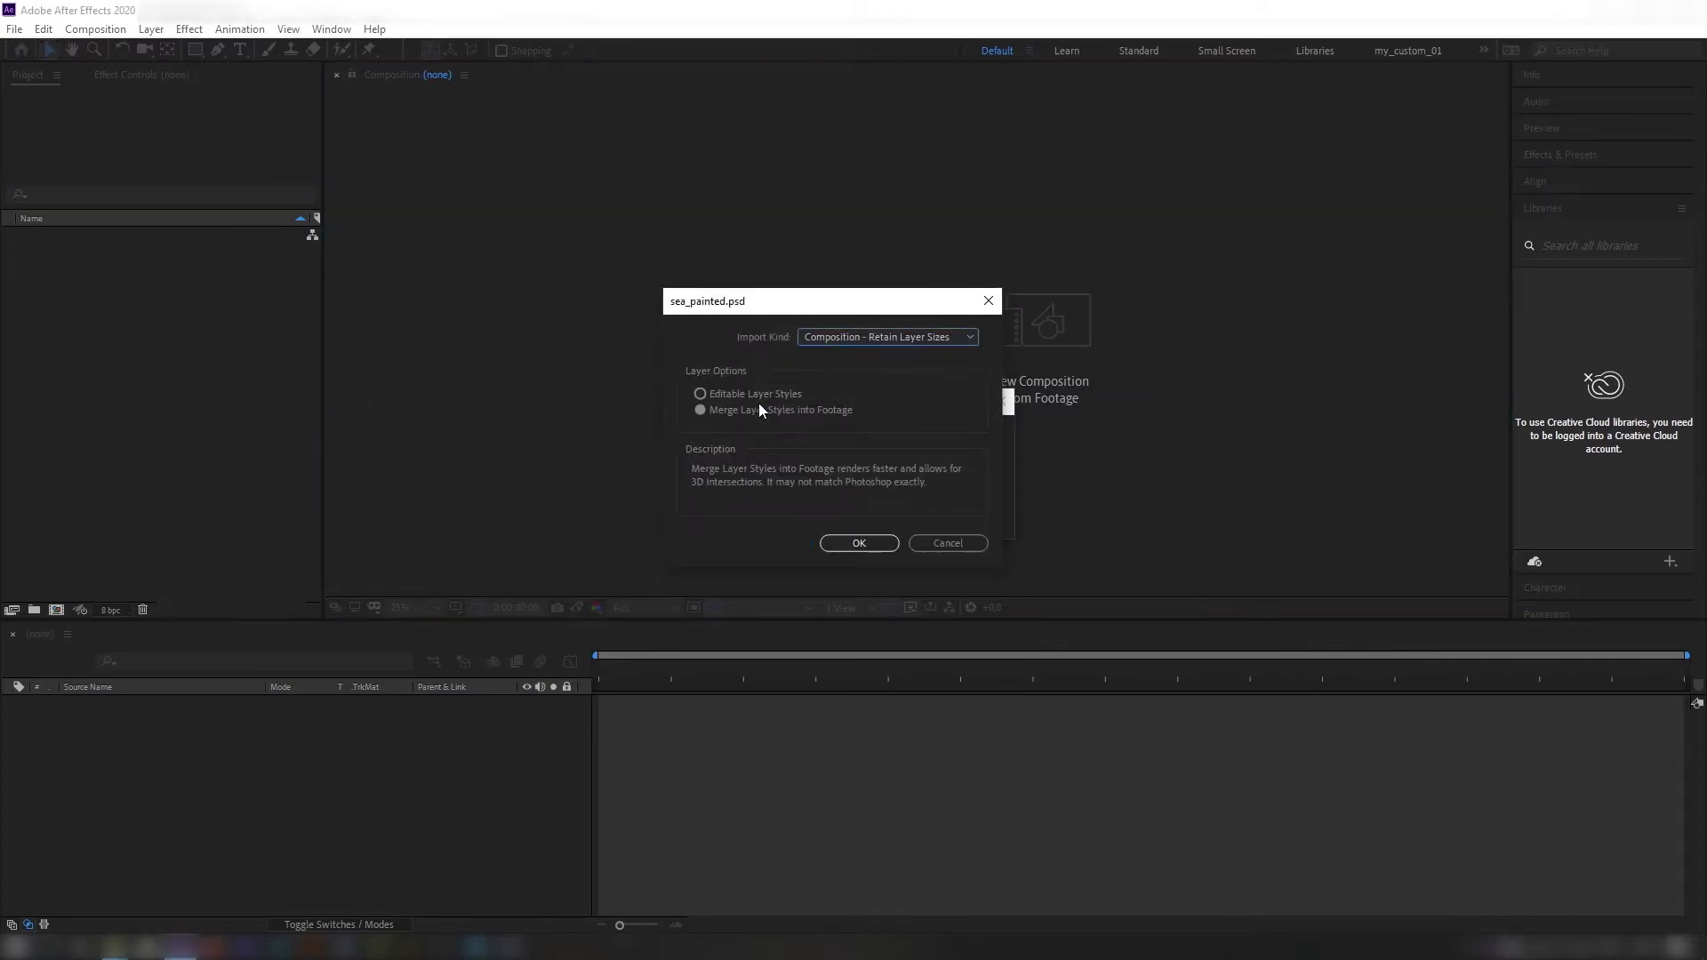
Import sea_painted.psd into After Effects as Composition - Retain Layer Sizes with merged layer styles, and open the imported composition.
{"action": "left_click", "coordinate": [859, 542]}
{"action": "double_click", "coordinate": [67, 235]}
{"action": "left_click_drag", "start_coordinate": [103, 702], "coordinate": [101, 768]}
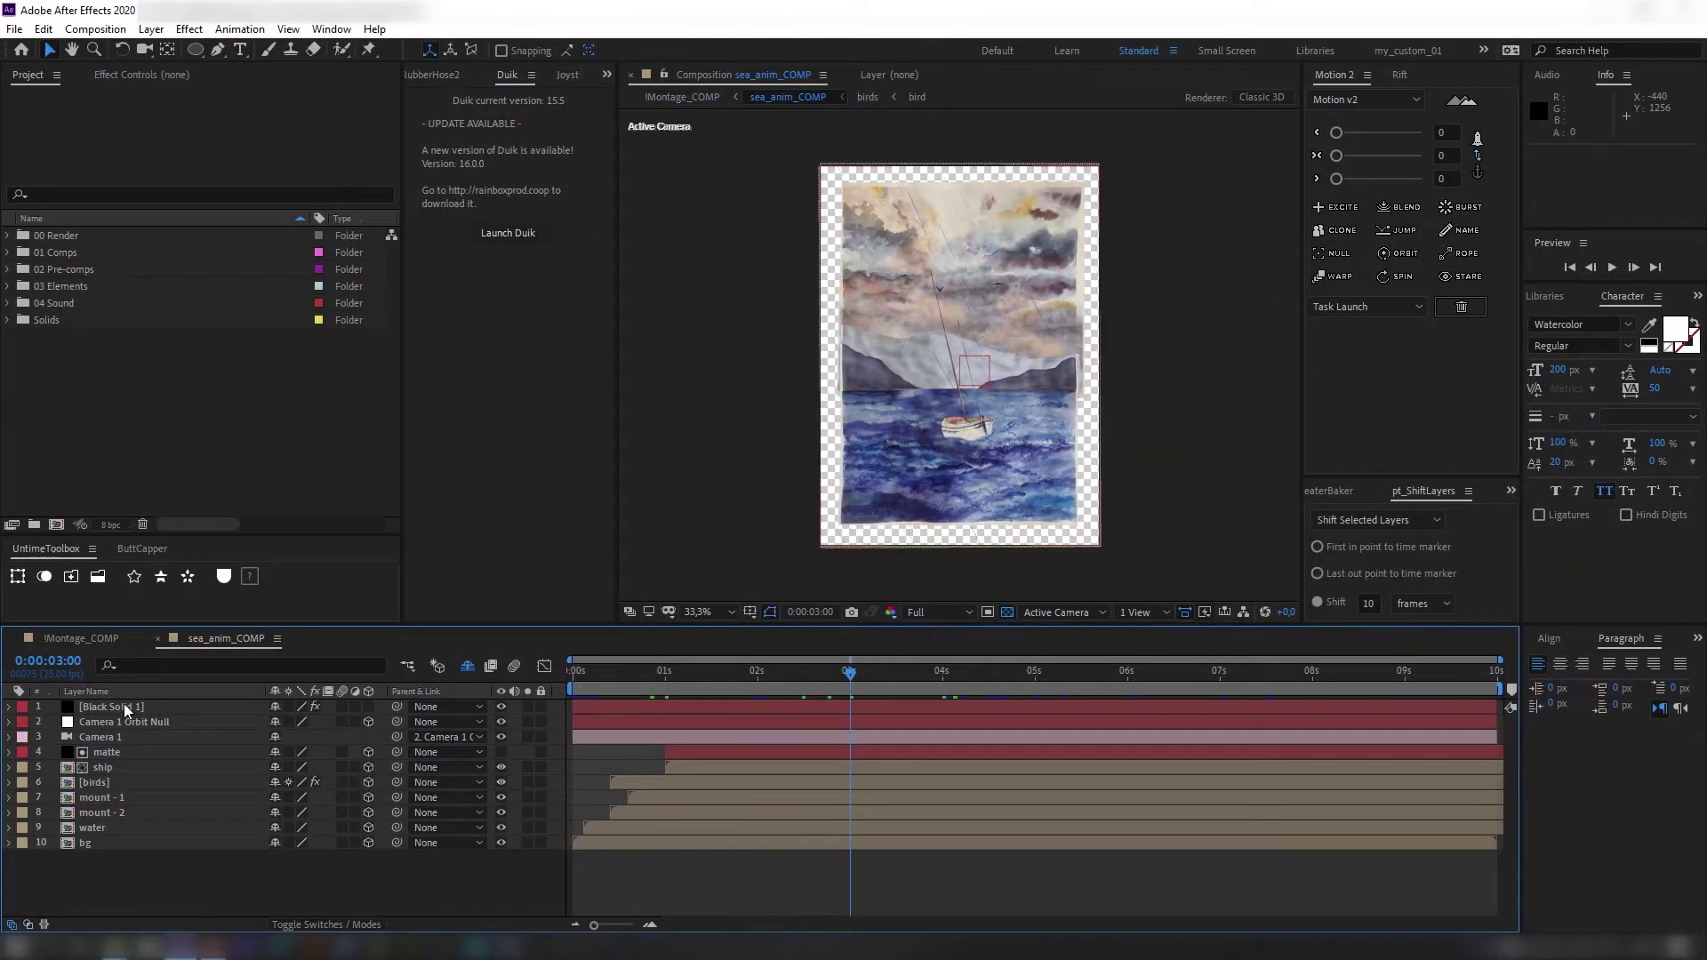
Examine the CC Rainfall and Fill effects on the Black Solid 1 layer.
{"action": "left_click", "coordinate": [126, 708]}
{"action": "left_click", "coordinate": [55, 113]}
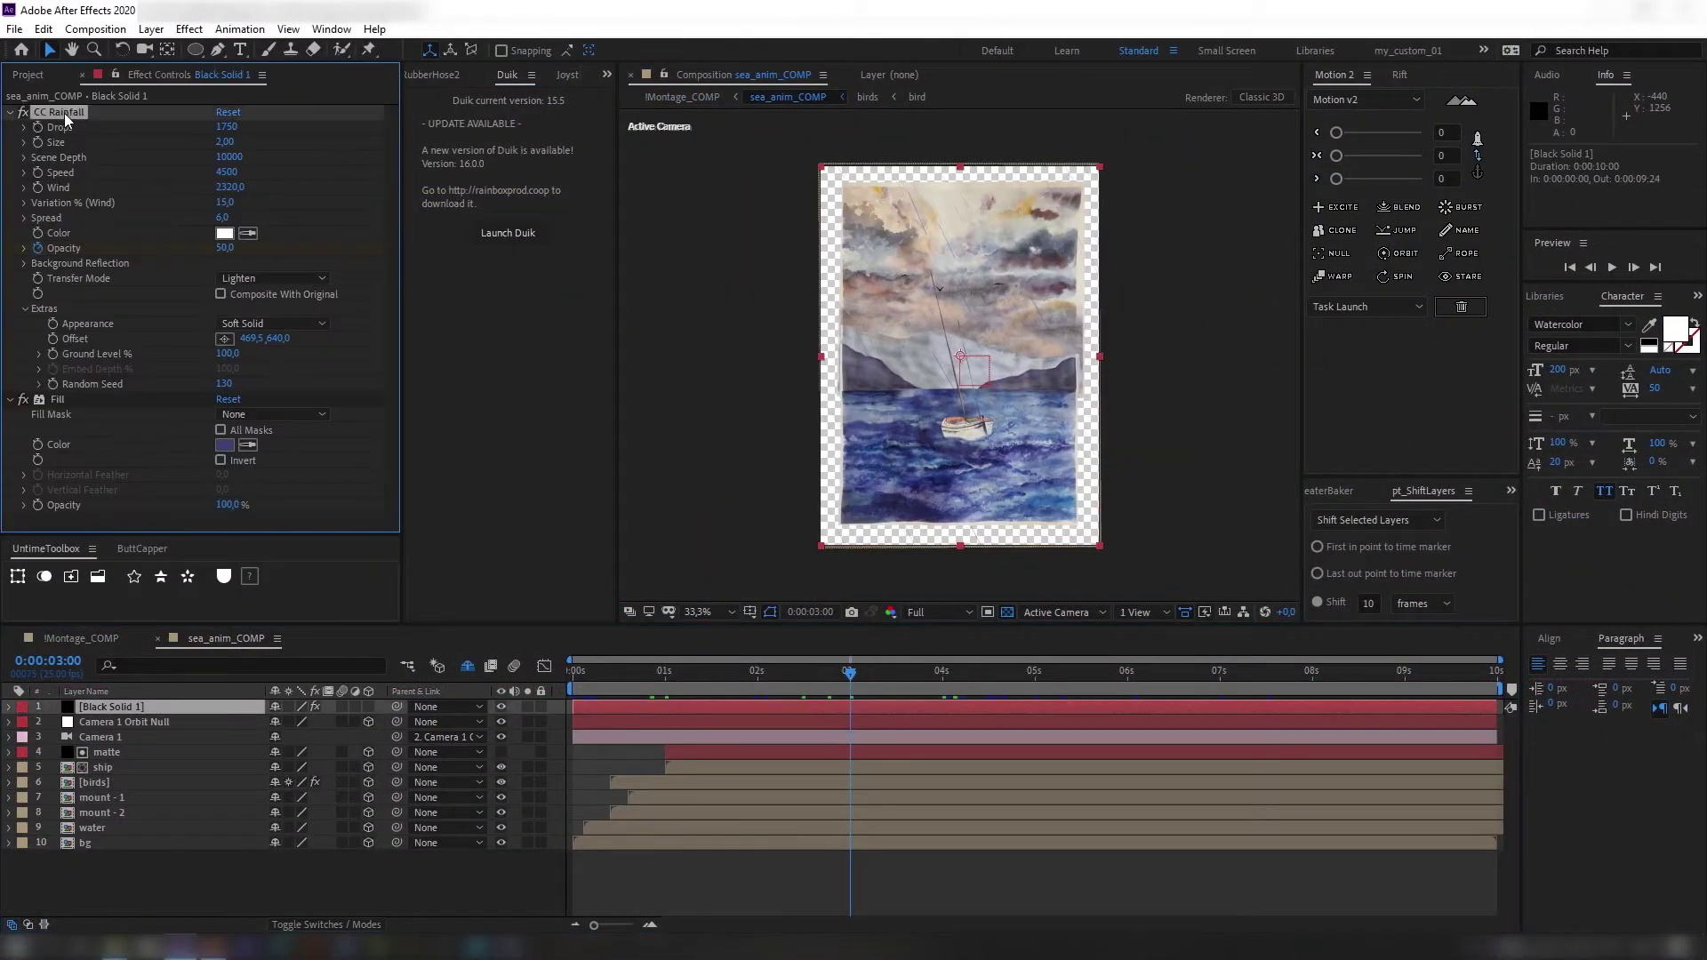
{"action": "left_click", "coordinate": [78, 398]}
Examine the camera and its orbit null, including the wiggle expression on the null's Position.
{"action": "left_click", "coordinate": [132, 723]}
{"action": "left_click", "coordinate": [122, 738], "text": "ctrl"}
{"action": "left_click", "coordinate": [114, 707]}
{"action": "left_click", "coordinate": [114, 722]}
{"action": "key", "text": "u"}
{"action": "left_click", "coordinate": [99, 739]}
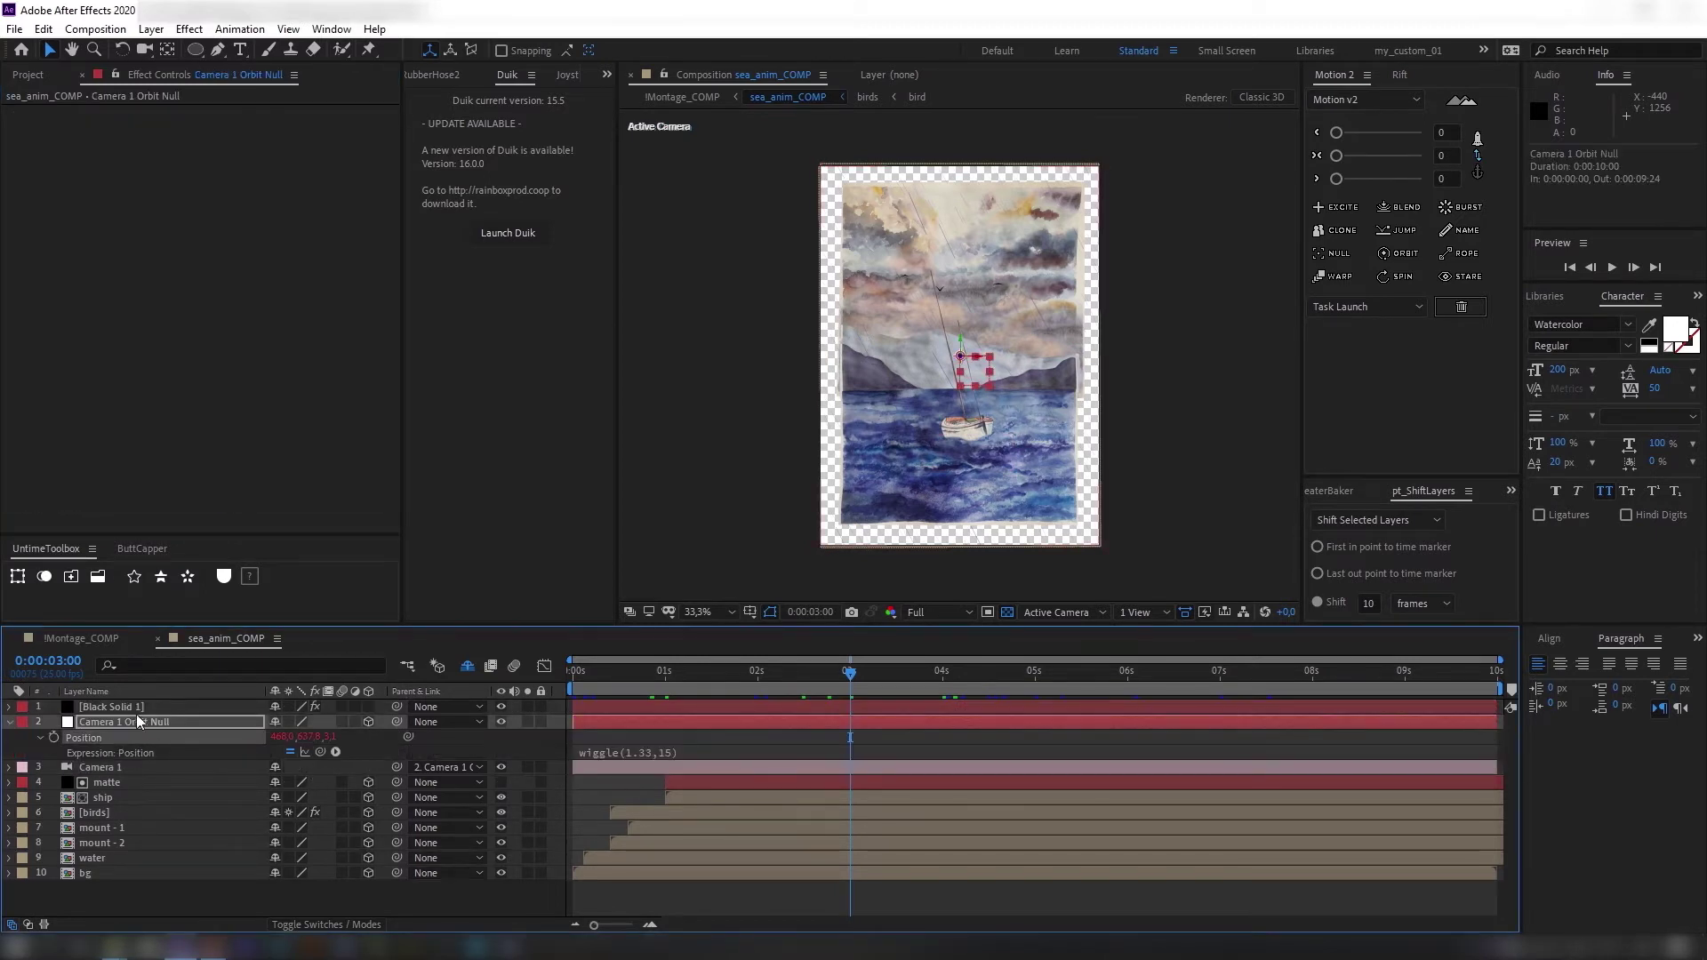
{"action": "left_click", "coordinate": [9, 722]}
Examine the layers' depth arrangement by orbiting in Custom View 1, and return to the Active Camera view.
{"action": "left_click", "coordinate": [1063, 612]}
{"action": "left_click", "coordinate": [1087, 729]}
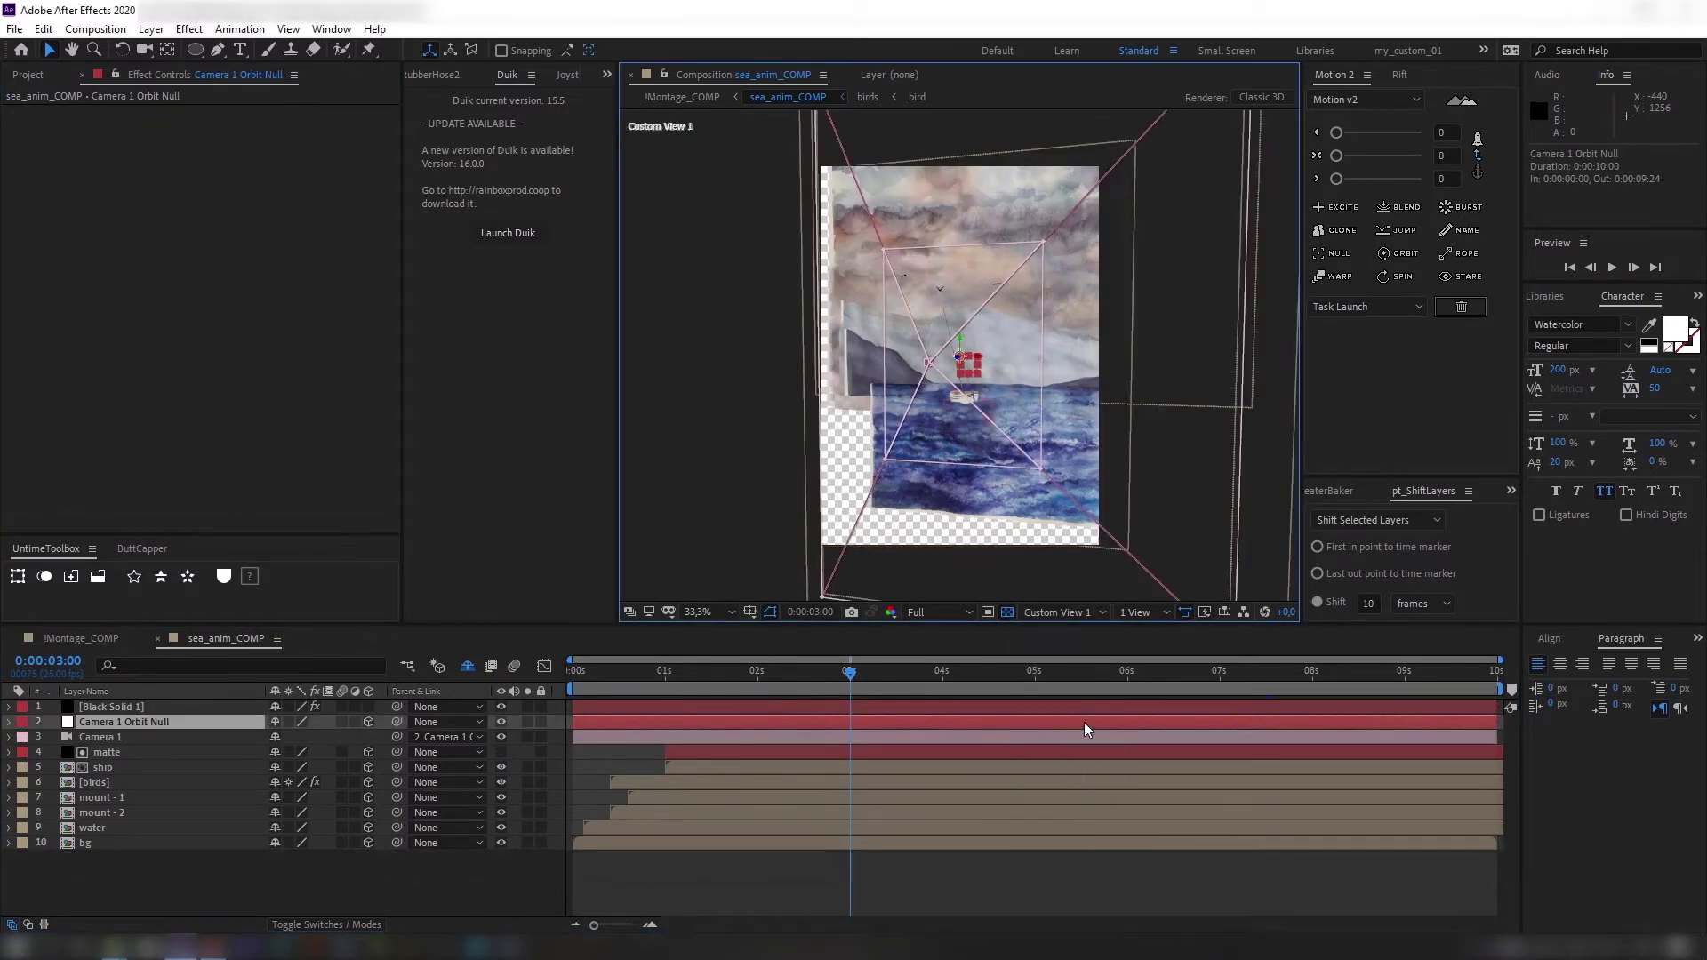
{"action": "left_click", "coordinate": [145, 50]}
{"action": "left_click_drag", "start_coordinate": [964, 351], "coordinate": [975, 270]}
{"action": "left_click", "coordinate": [1063, 612]}
{"action": "left_click", "coordinate": [1069, 630]}
{"action": "left_click", "coordinate": [49, 49]}
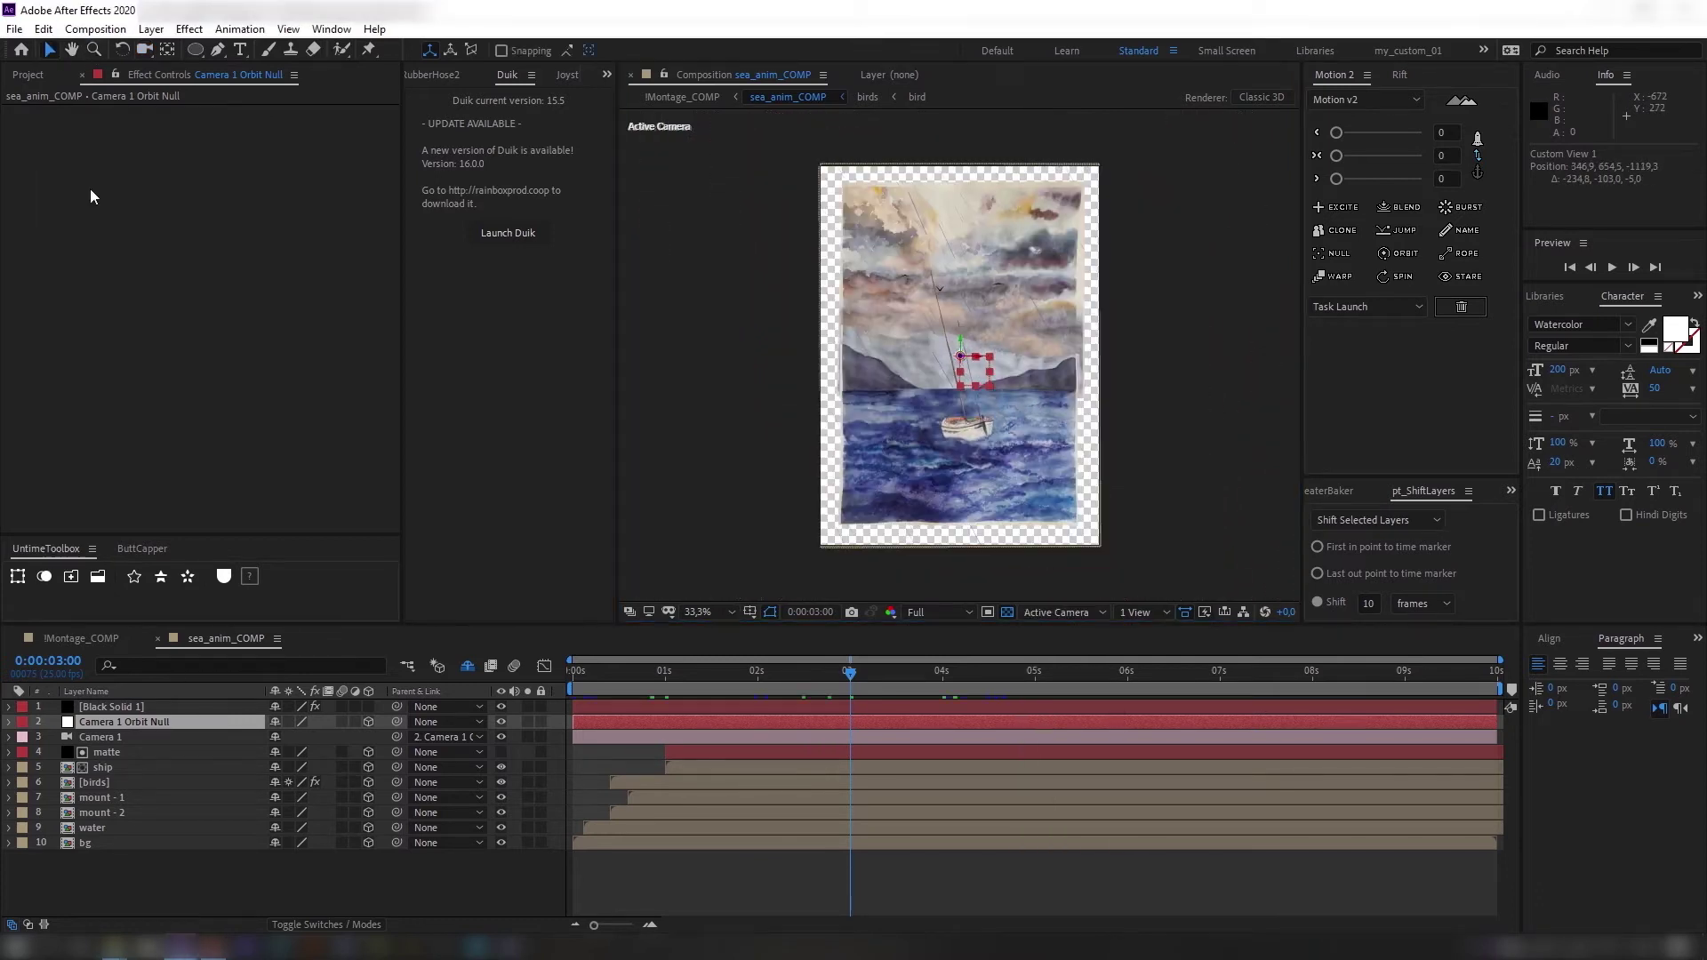
Examine the ship layer's Position and Z Rotation keyframes and their expressions.
{"action": "left_click", "coordinate": [105, 767]}
{"action": "key", "text": "u"}
{"action": "left_click", "coordinate": [40, 783]}
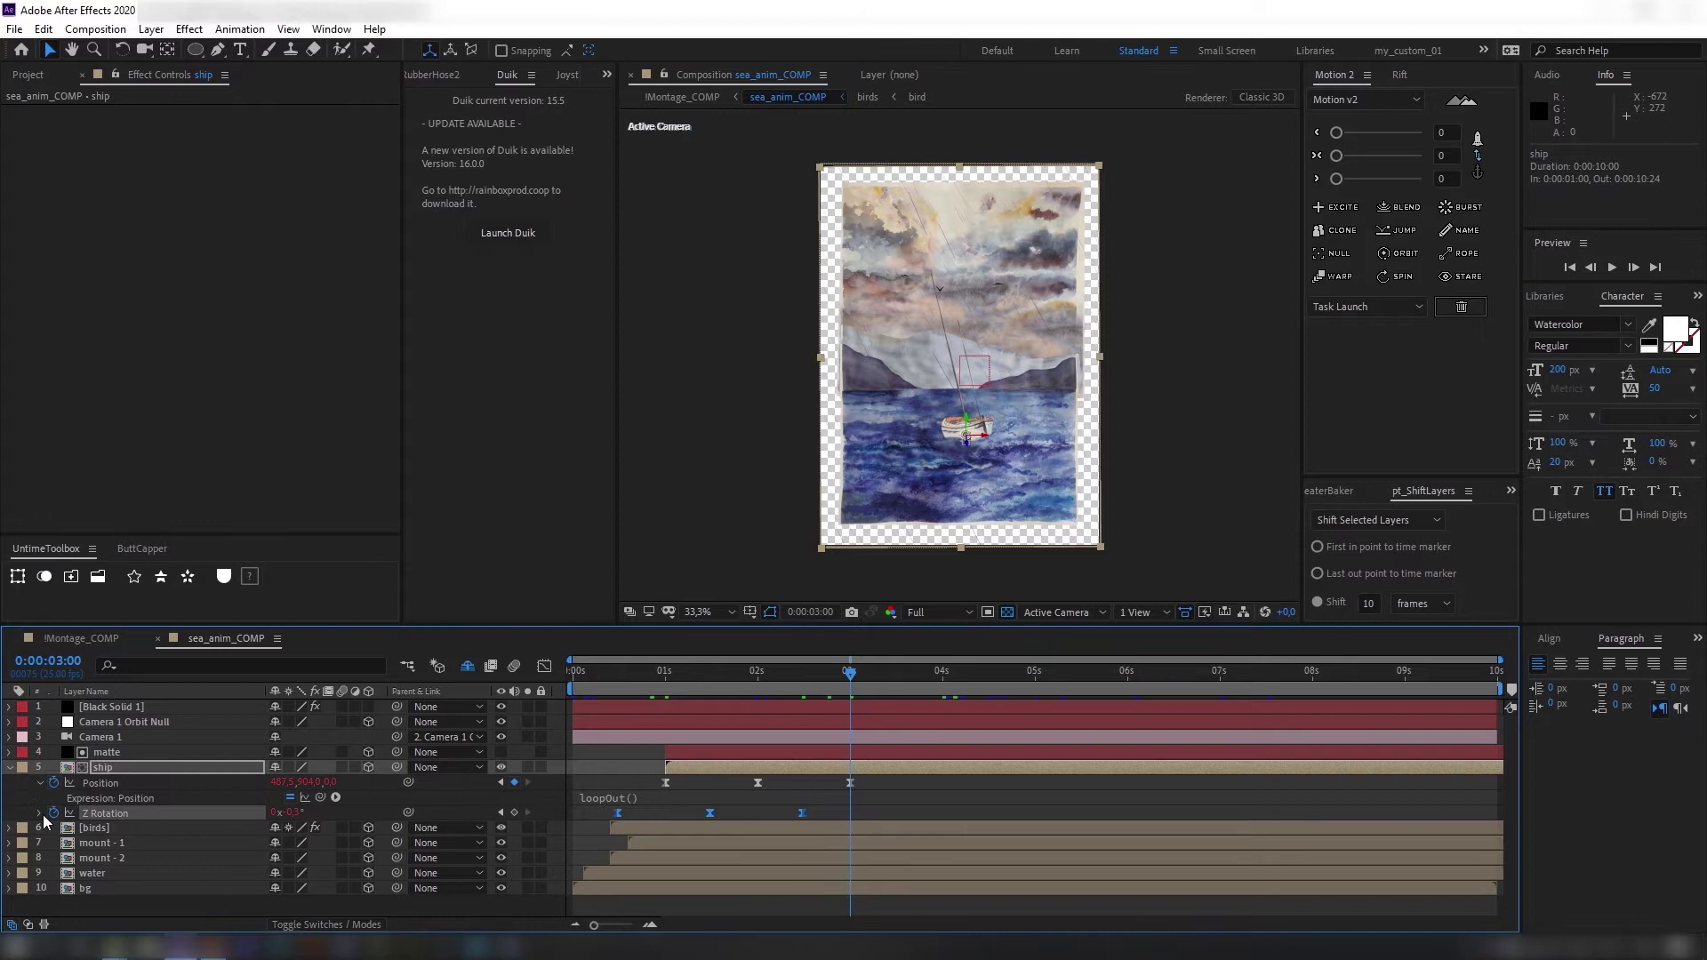
{"action": "left_click", "coordinate": [40, 813]}
{"action": "left_click", "coordinate": [112, 826]}
{"action": "left_click", "coordinate": [12, 768]}
Open the birds precomp and its nested bird composition, revealing the animated properties in each.
{"action": "double_click", "coordinate": [117, 785]}
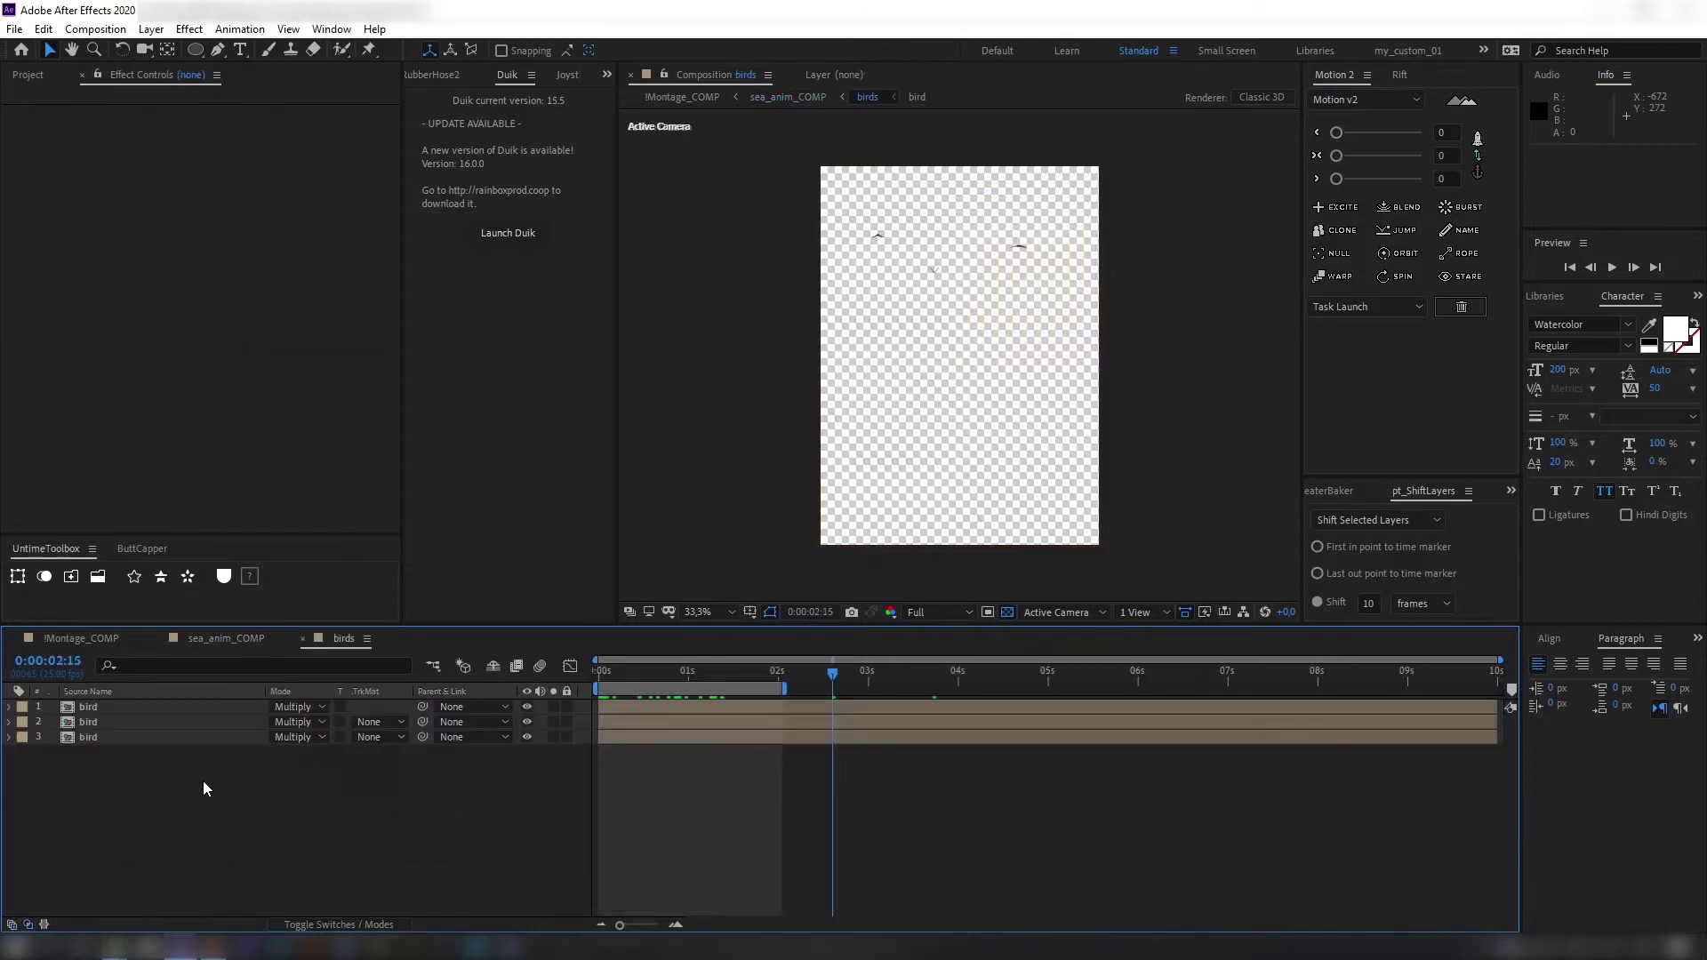
{"action": "key", "text": "u"}
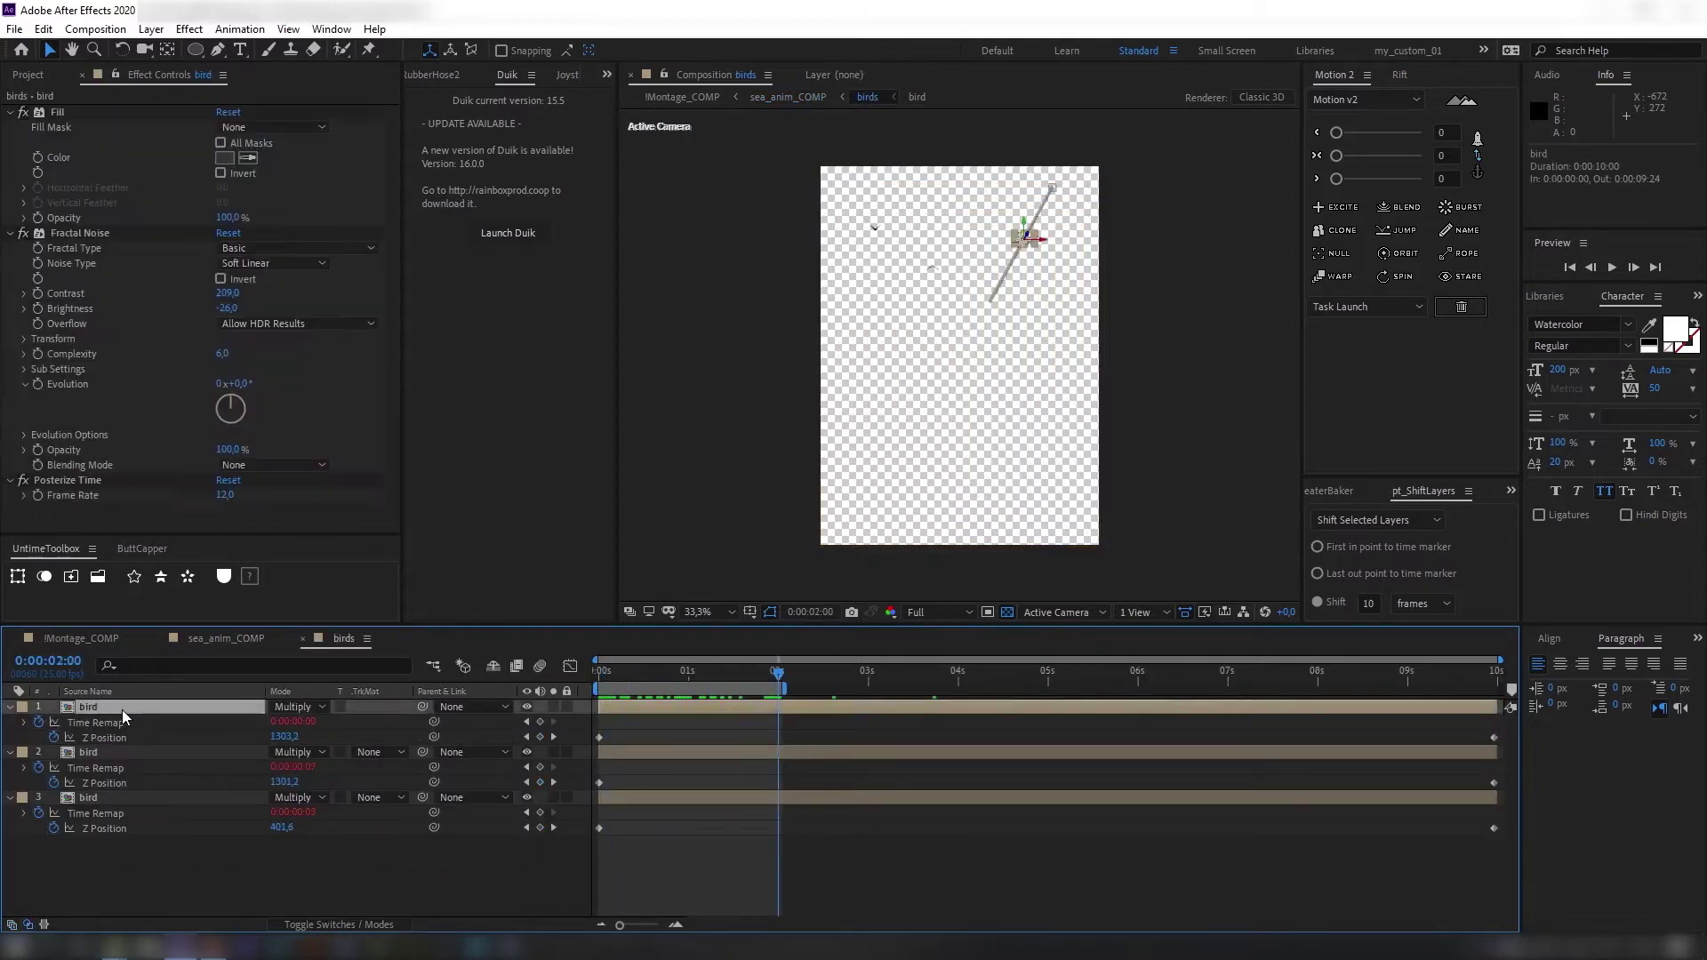
{"action": "double_click", "coordinate": [120, 712]}
{"action": "key", "text": "u"}
{"action": "key", "text": "u"}
{"action": "key", "text": "u"}
{"action": "key", "text": "u"}
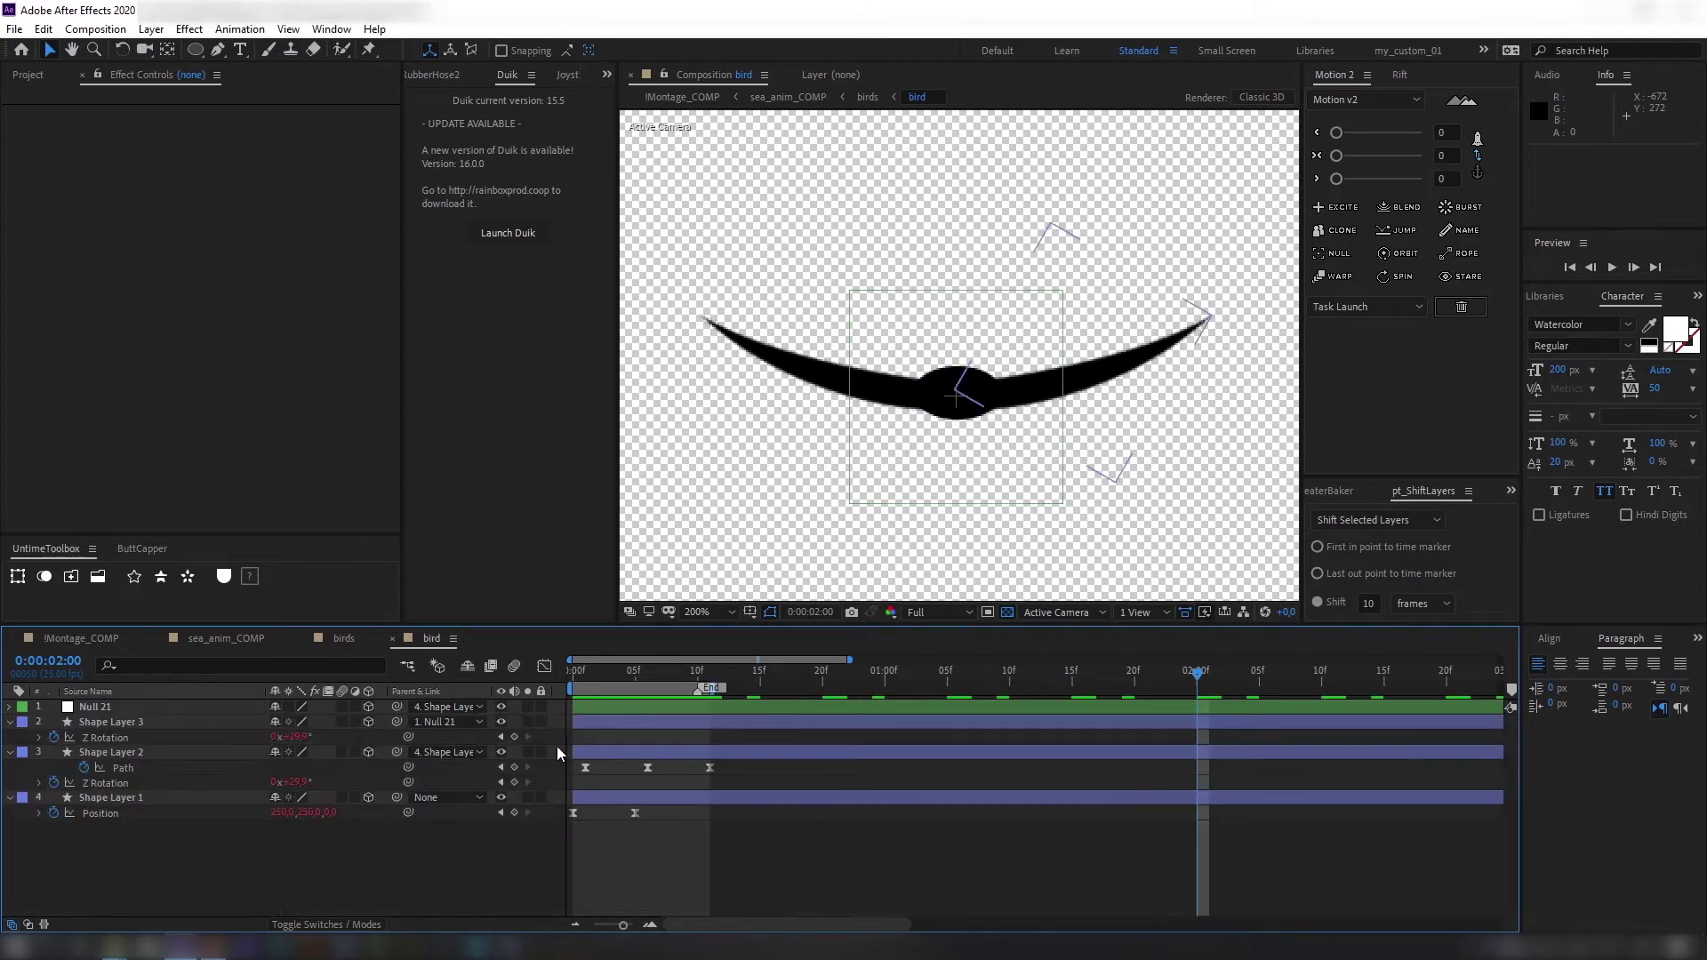
Scrub the wing flap and examine the loopOut("pingpong") expressions on the body's Position and both wings' Z Rotation.
{"action": "left_click_drag", "start_coordinate": [574, 689], "coordinate": [703, 692]}
{"action": "left_click", "coordinate": [120, 813]}
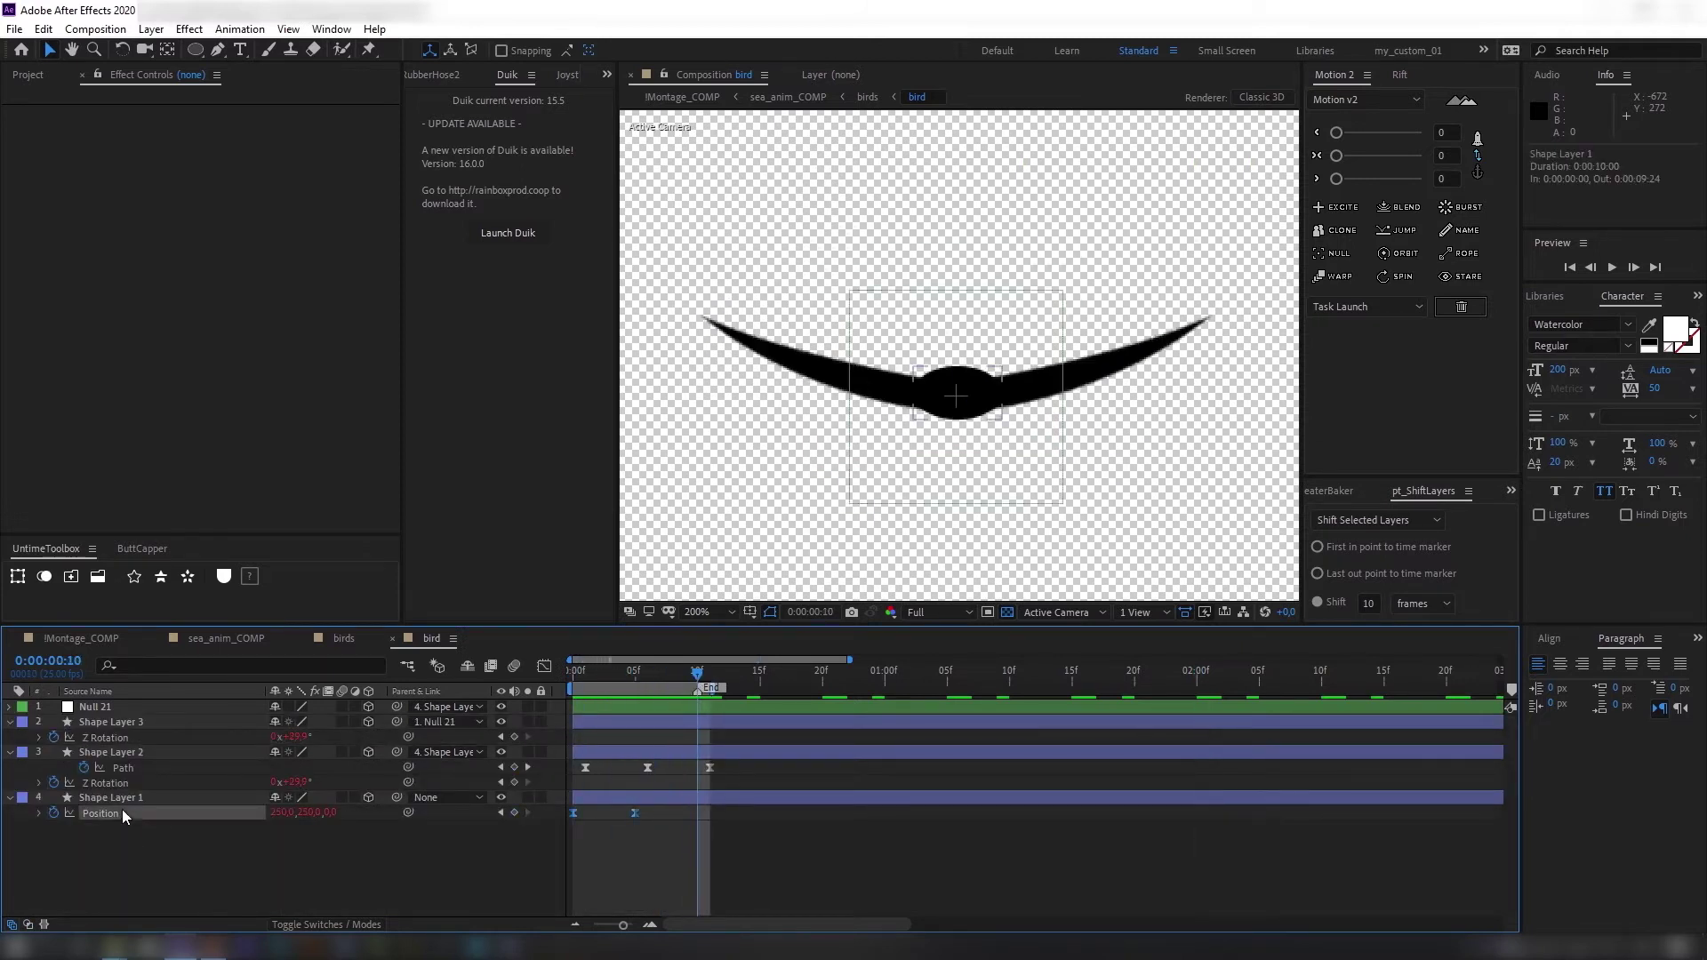
{"action": "left_click", "coordinate": [40, 813]}
{"action": "left_click", "coordinate": [41, 786]}
{"action": "left_click", "coordinate": [38, 786]}
{"action": "type", "text": "loopOut(\"pingpong\")"}
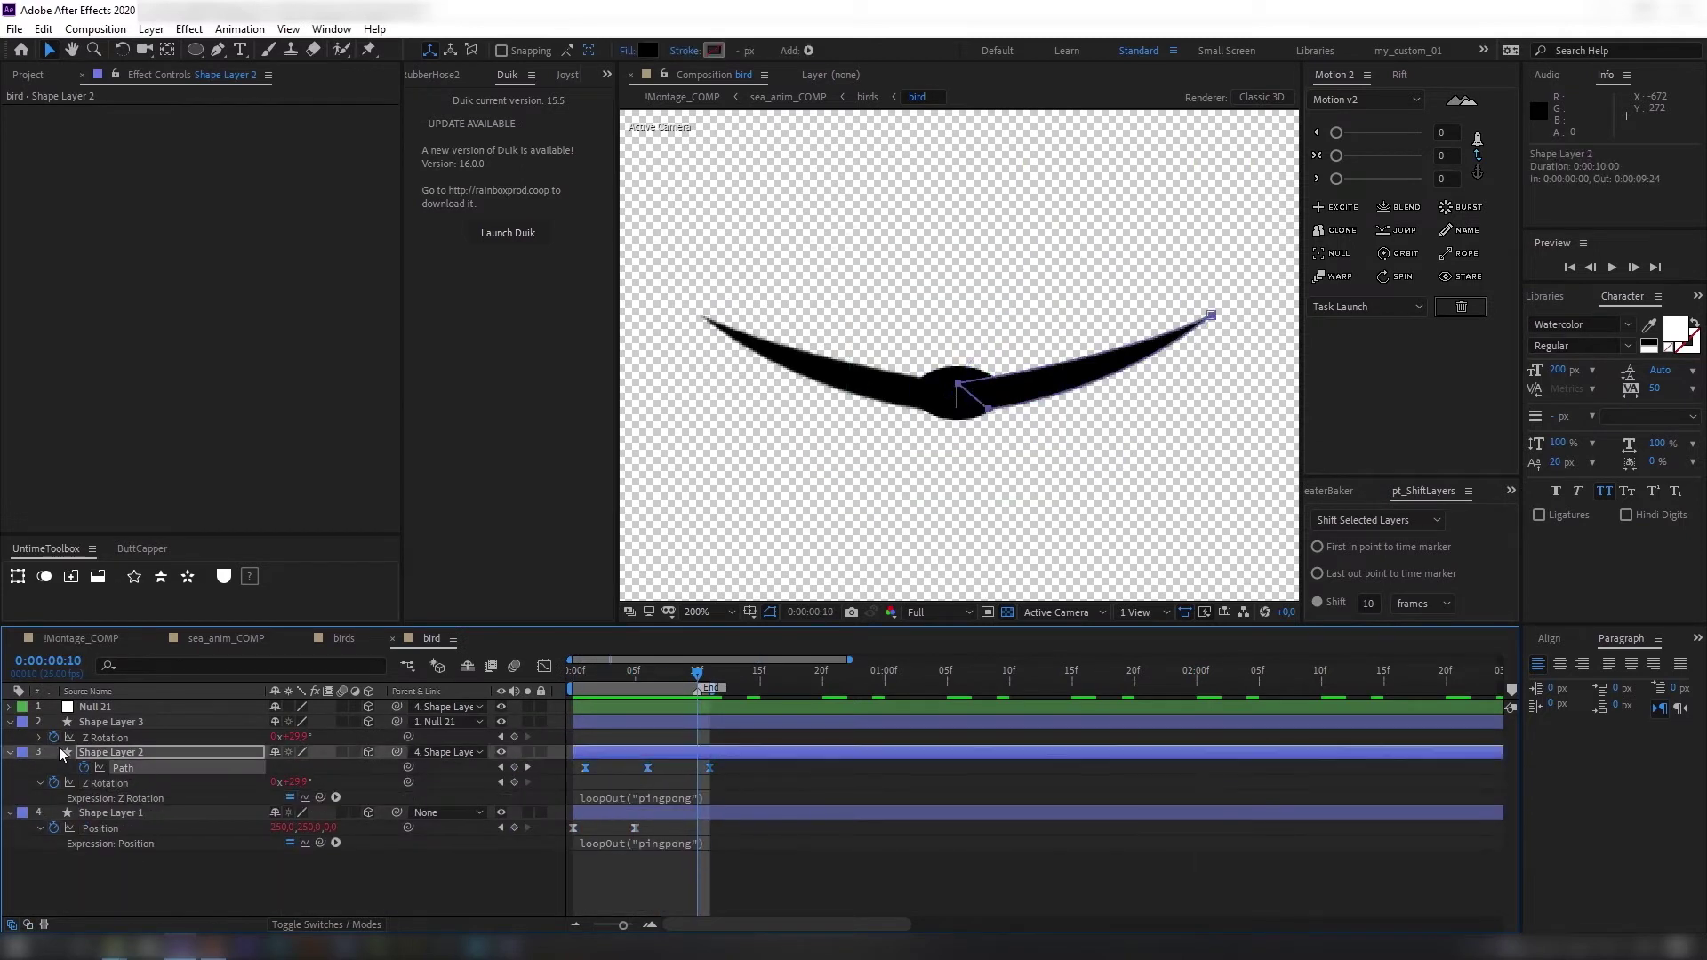
{"action": "left_click", "coordinate": [40, 738]}
{"action": "type", "text": "loopOut(\"pingpong\")"}
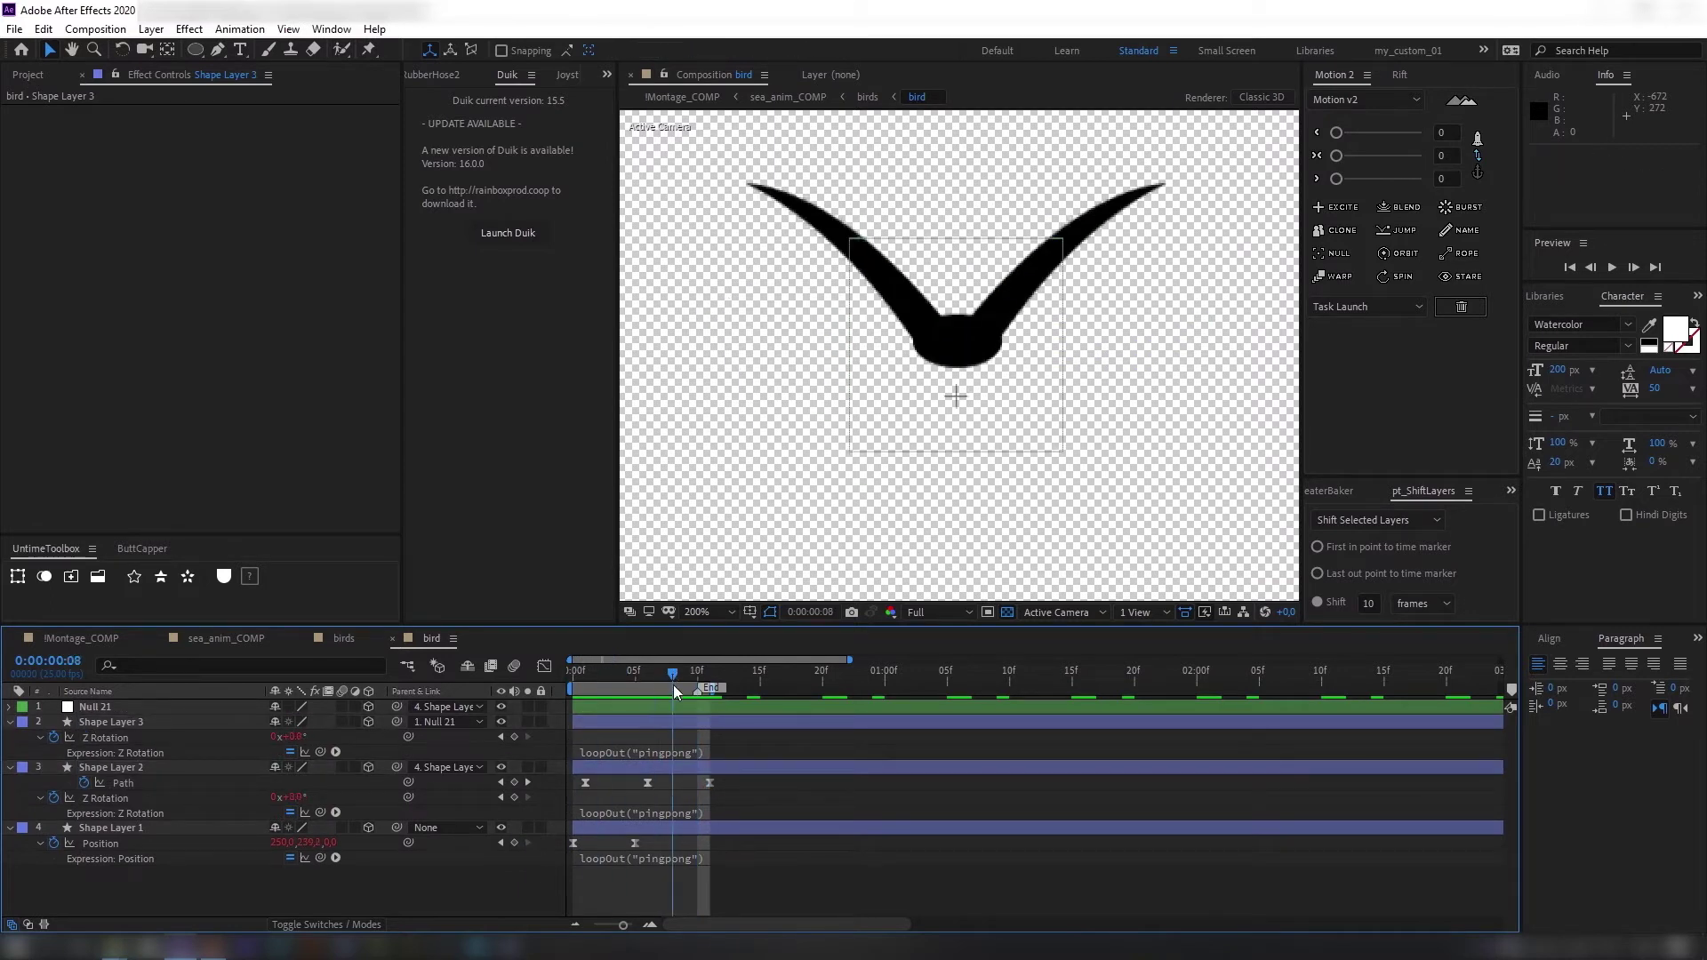
Close the bird and birds compositions and go to the 3-second mark in sea_anim_COMP.
{"action": "left_click", "coordinate": [392, 638]}
{"action": "left_click", "coordinate": [302, 638]}
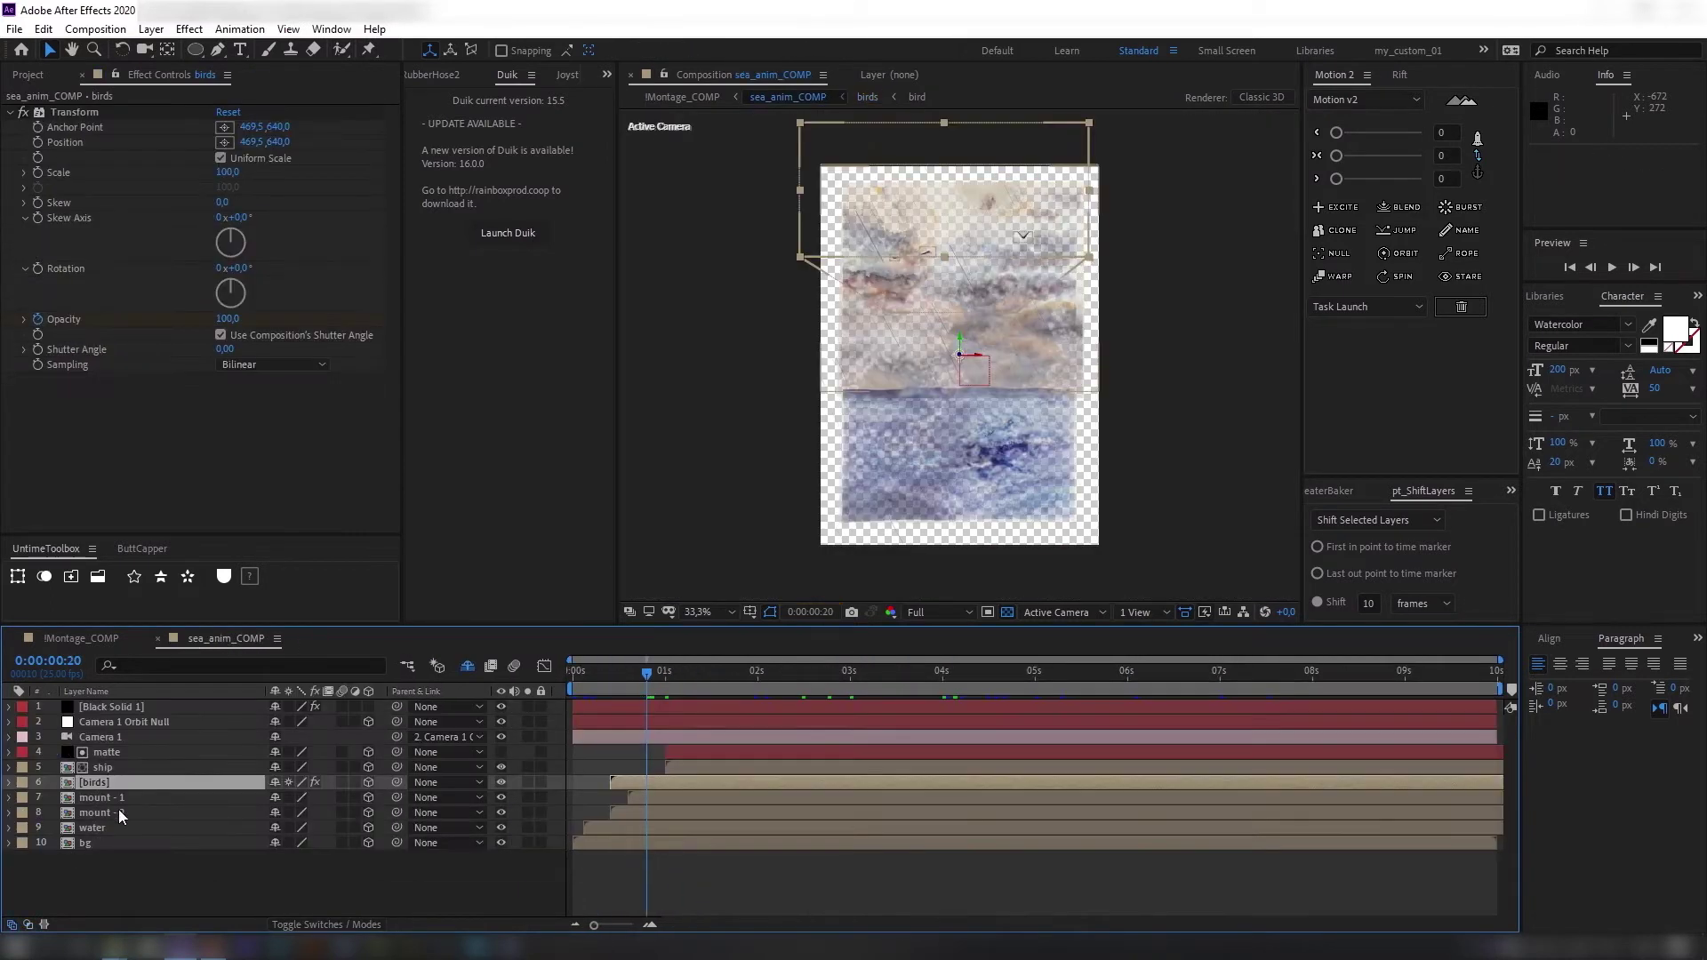
{"action": "left_click", "coordinate": [850, 685]}
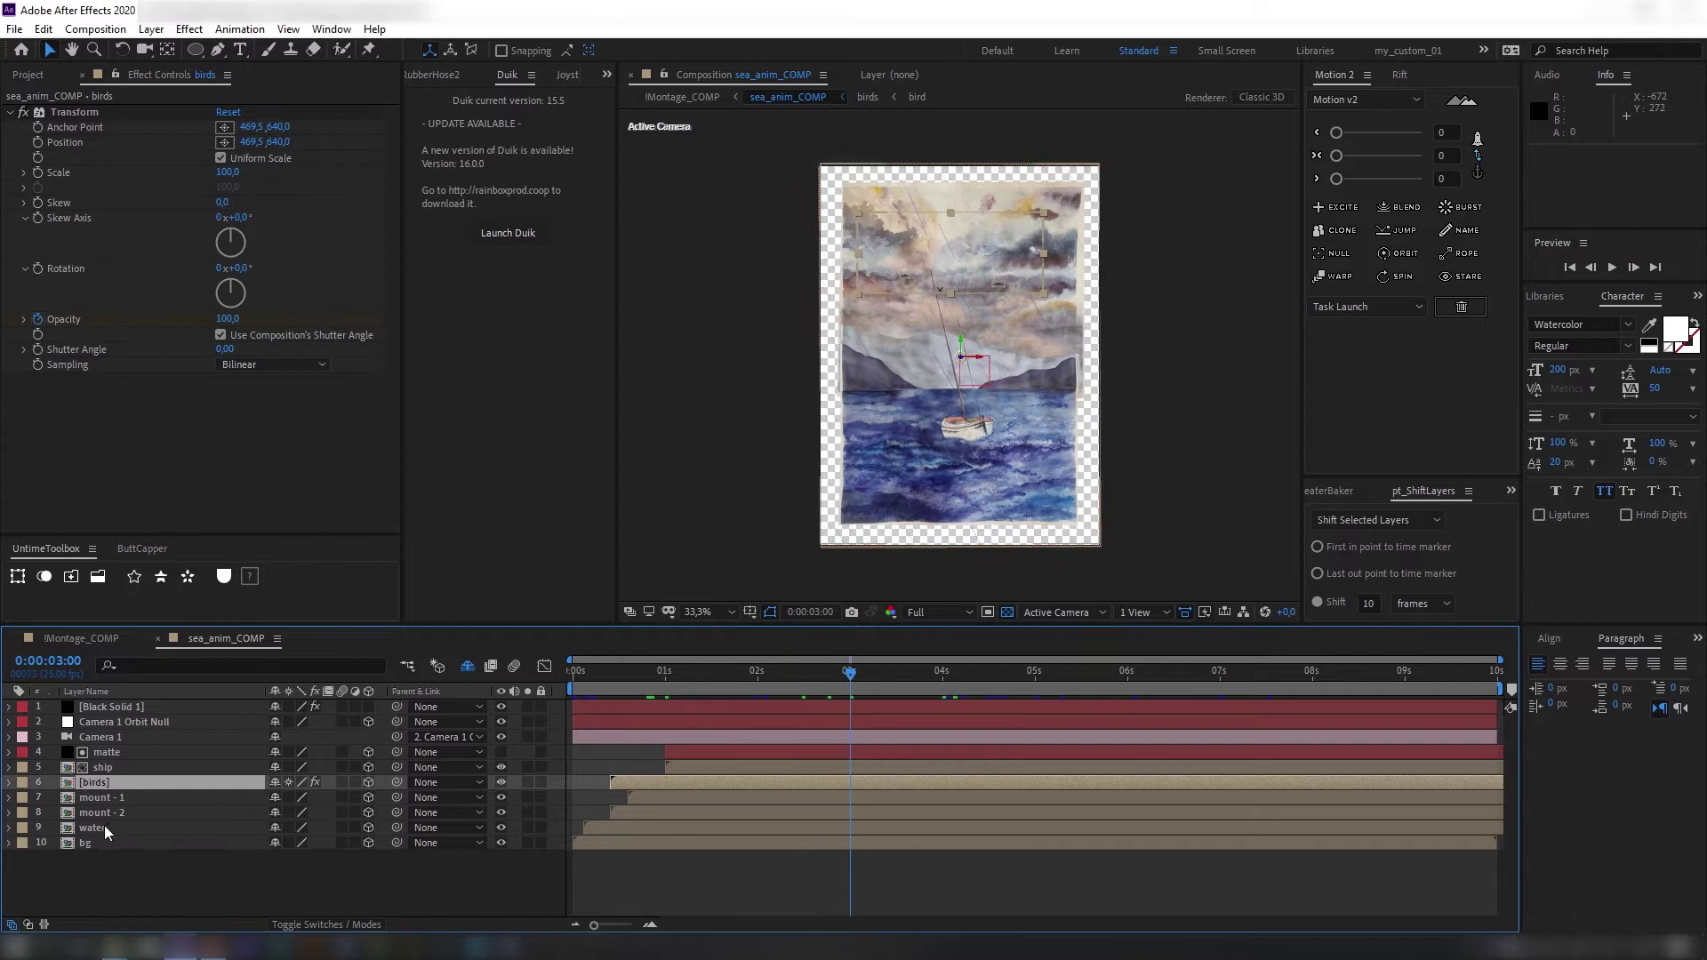
Open the water precomp and its nested Pre-comp 6 to examine the adjustment layer's Turbulent Displace effect over time.
{"action": "double_click", "coordinate": [98, 828]}
{"action": "double_click", "coordinate": [125, 843]}
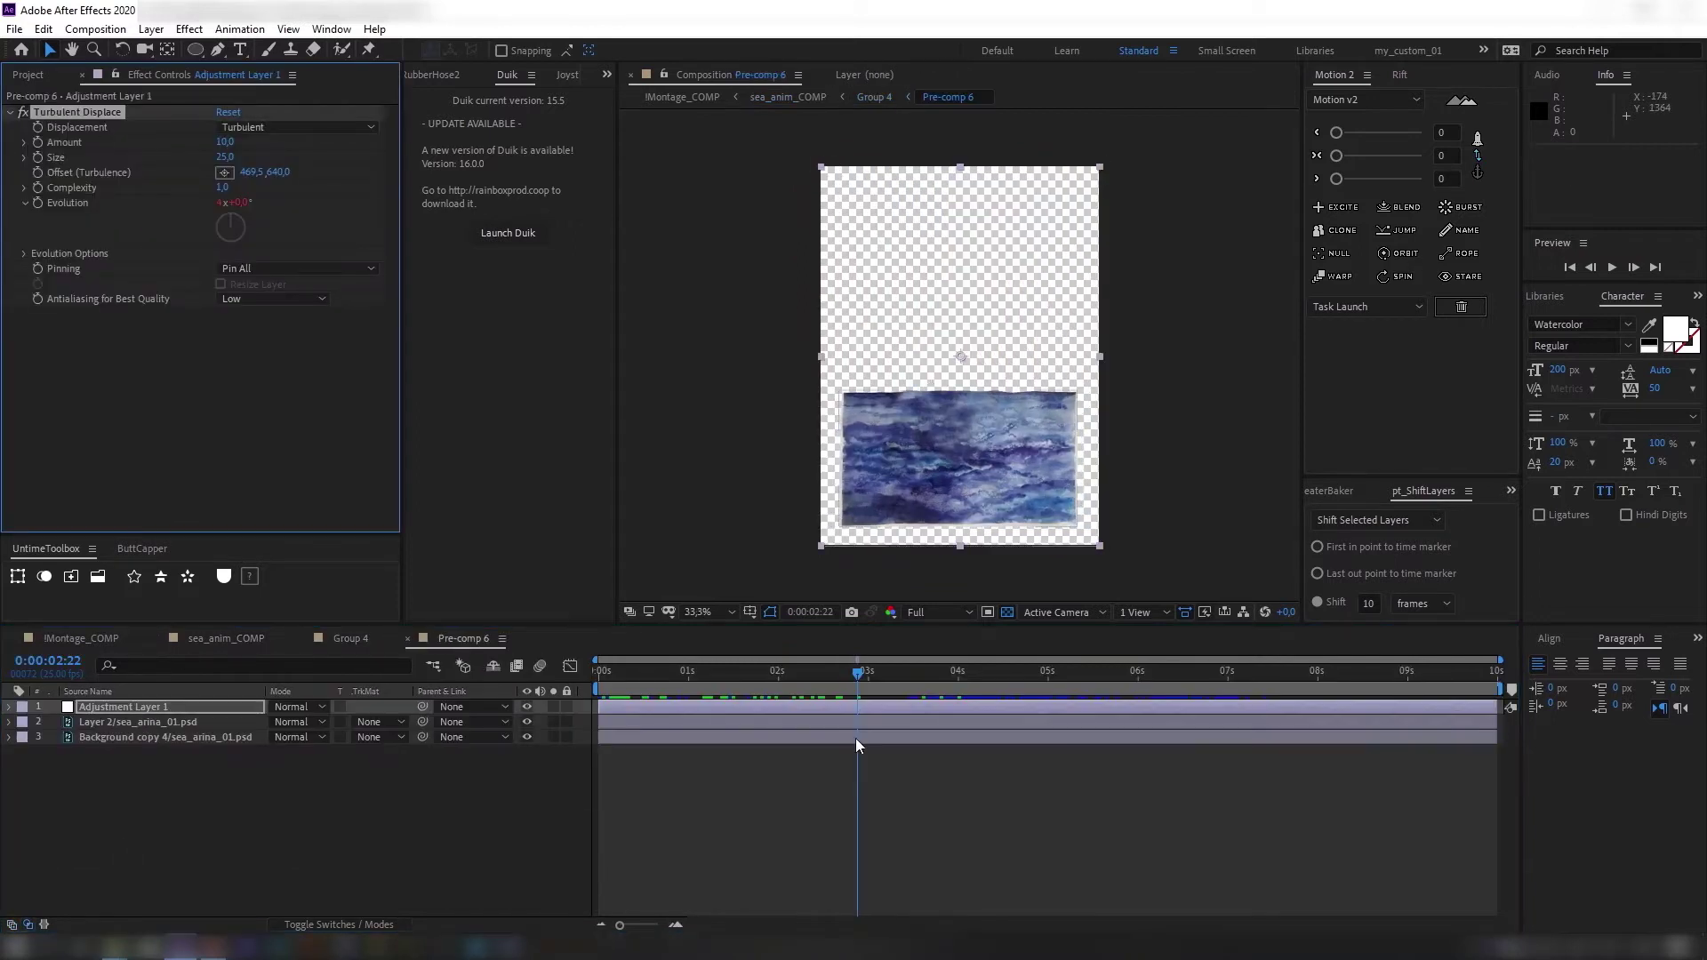
{"action": "left_click", "coordinate": [889, 682]}
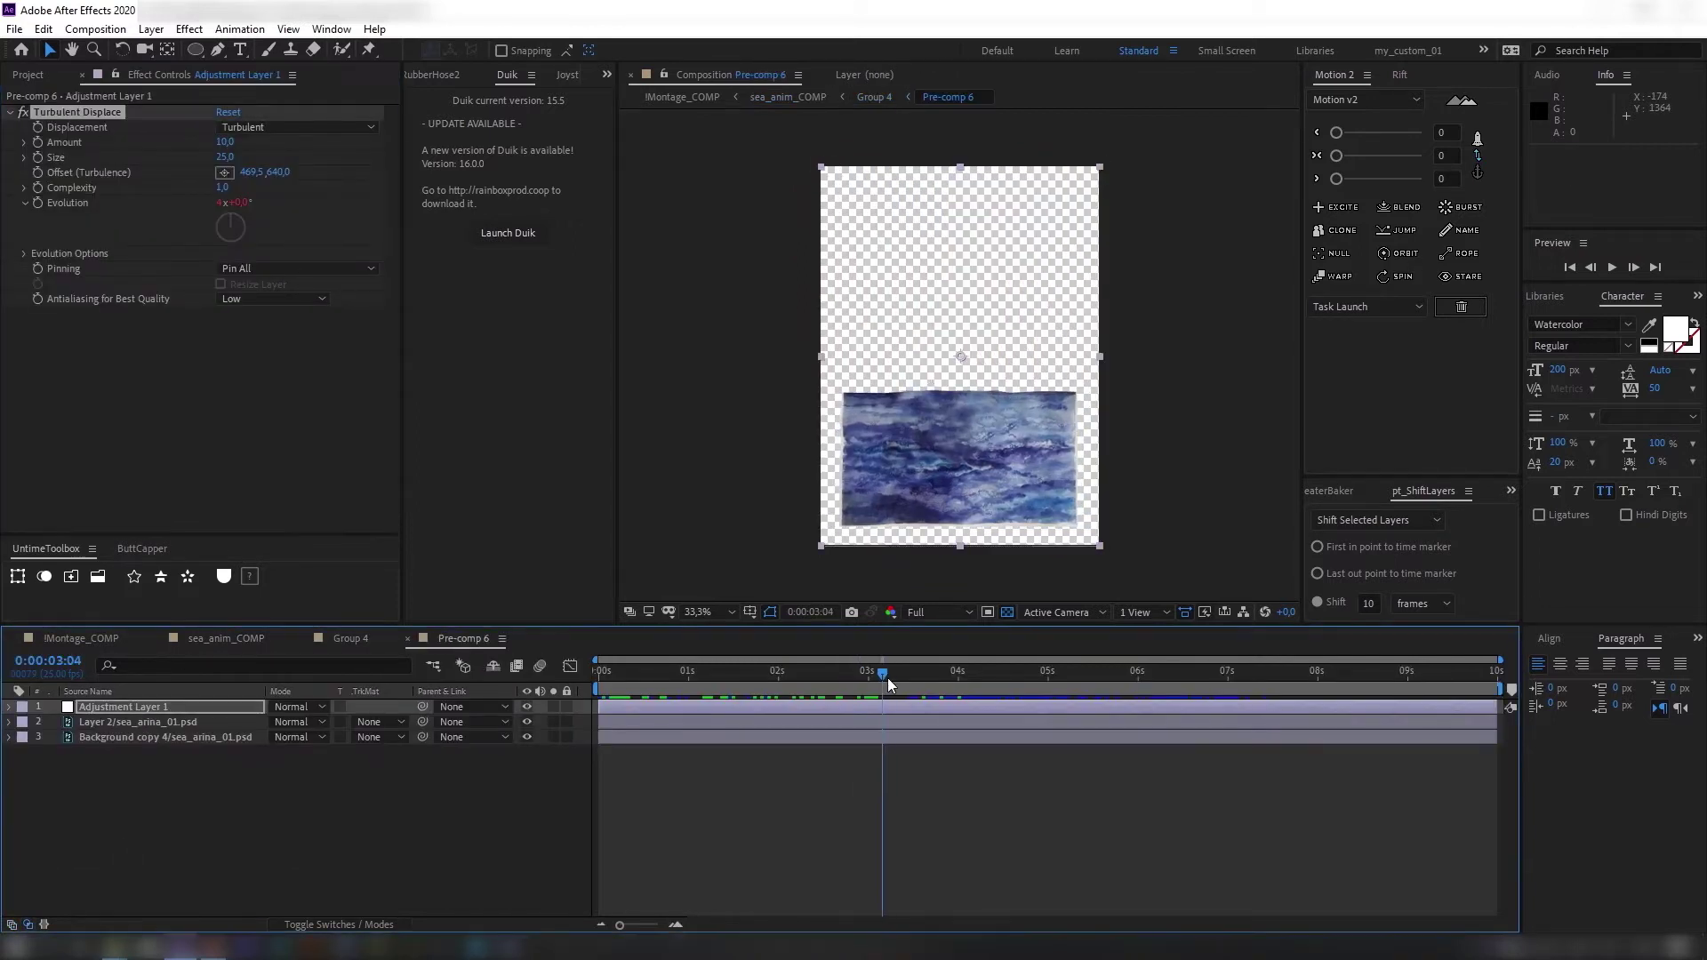
Reveal and examine the Evolution expression of the adjustment layer's Turbulent Displace effect.
{"action": "left_click", "coordinate": [81, 125]}
{"action": "key", "text": "e"}
{"action": "key", "text": "e"}
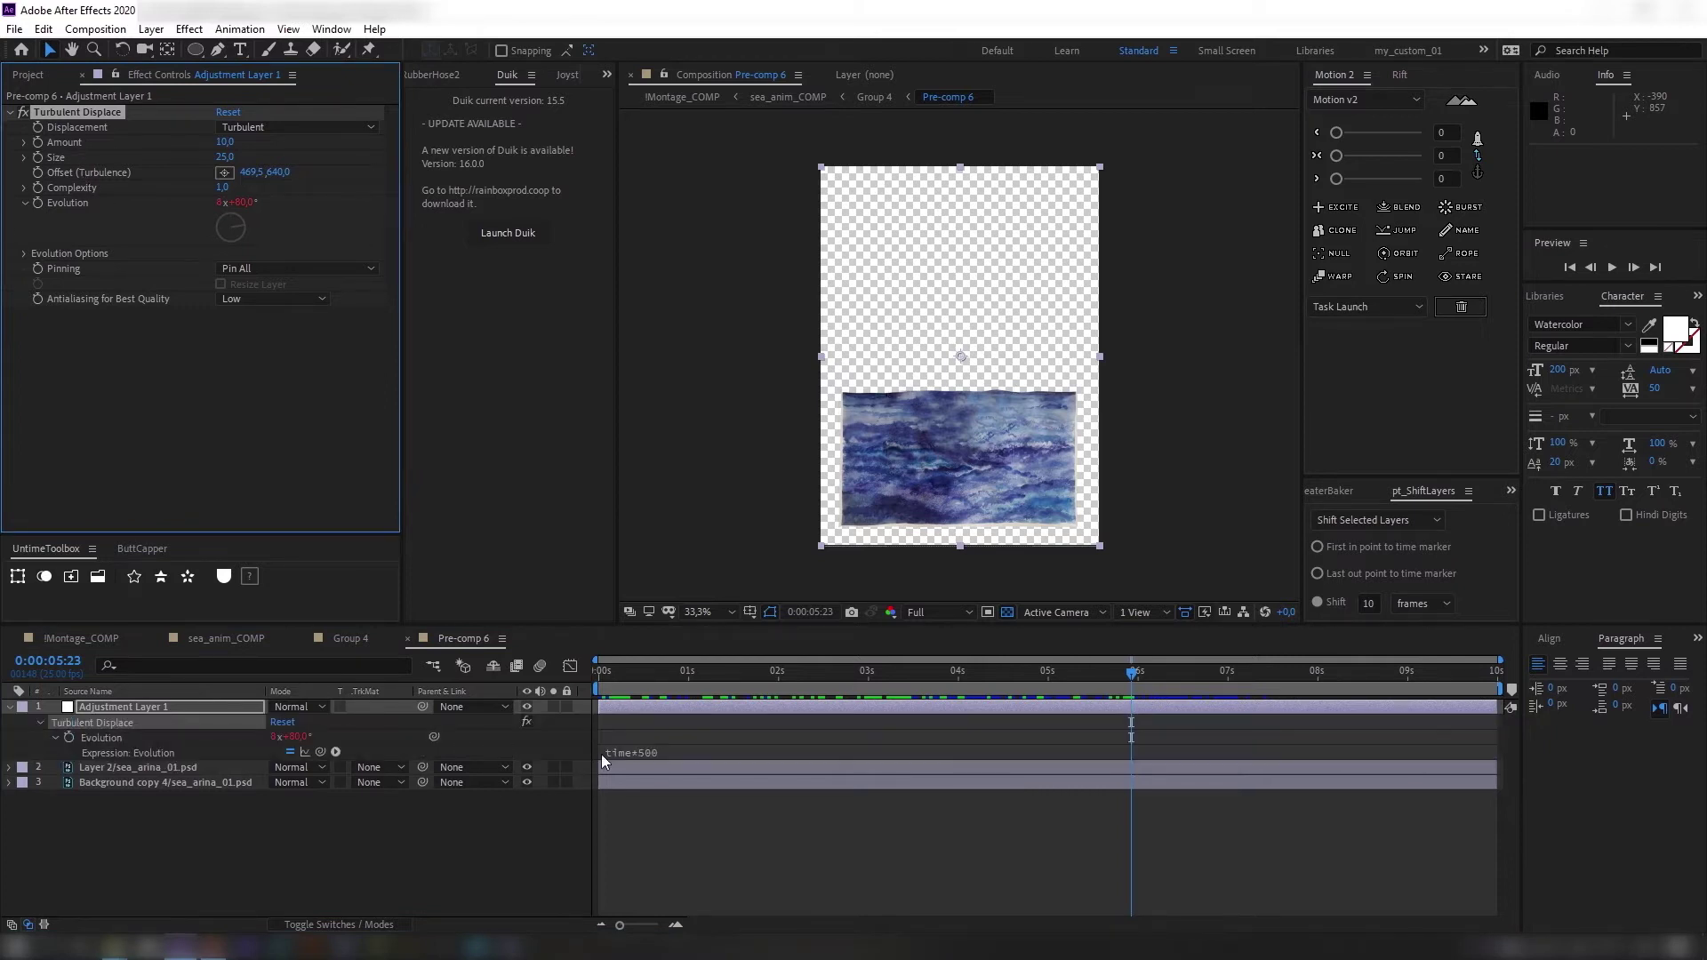
Close the Pre-comp 6 and Group 4 compositions and switch to the montage composition.
{"action": "left_click", "coordinate": [407, 638]}
{"action": "left_click", "coordinate": [301, 638]}
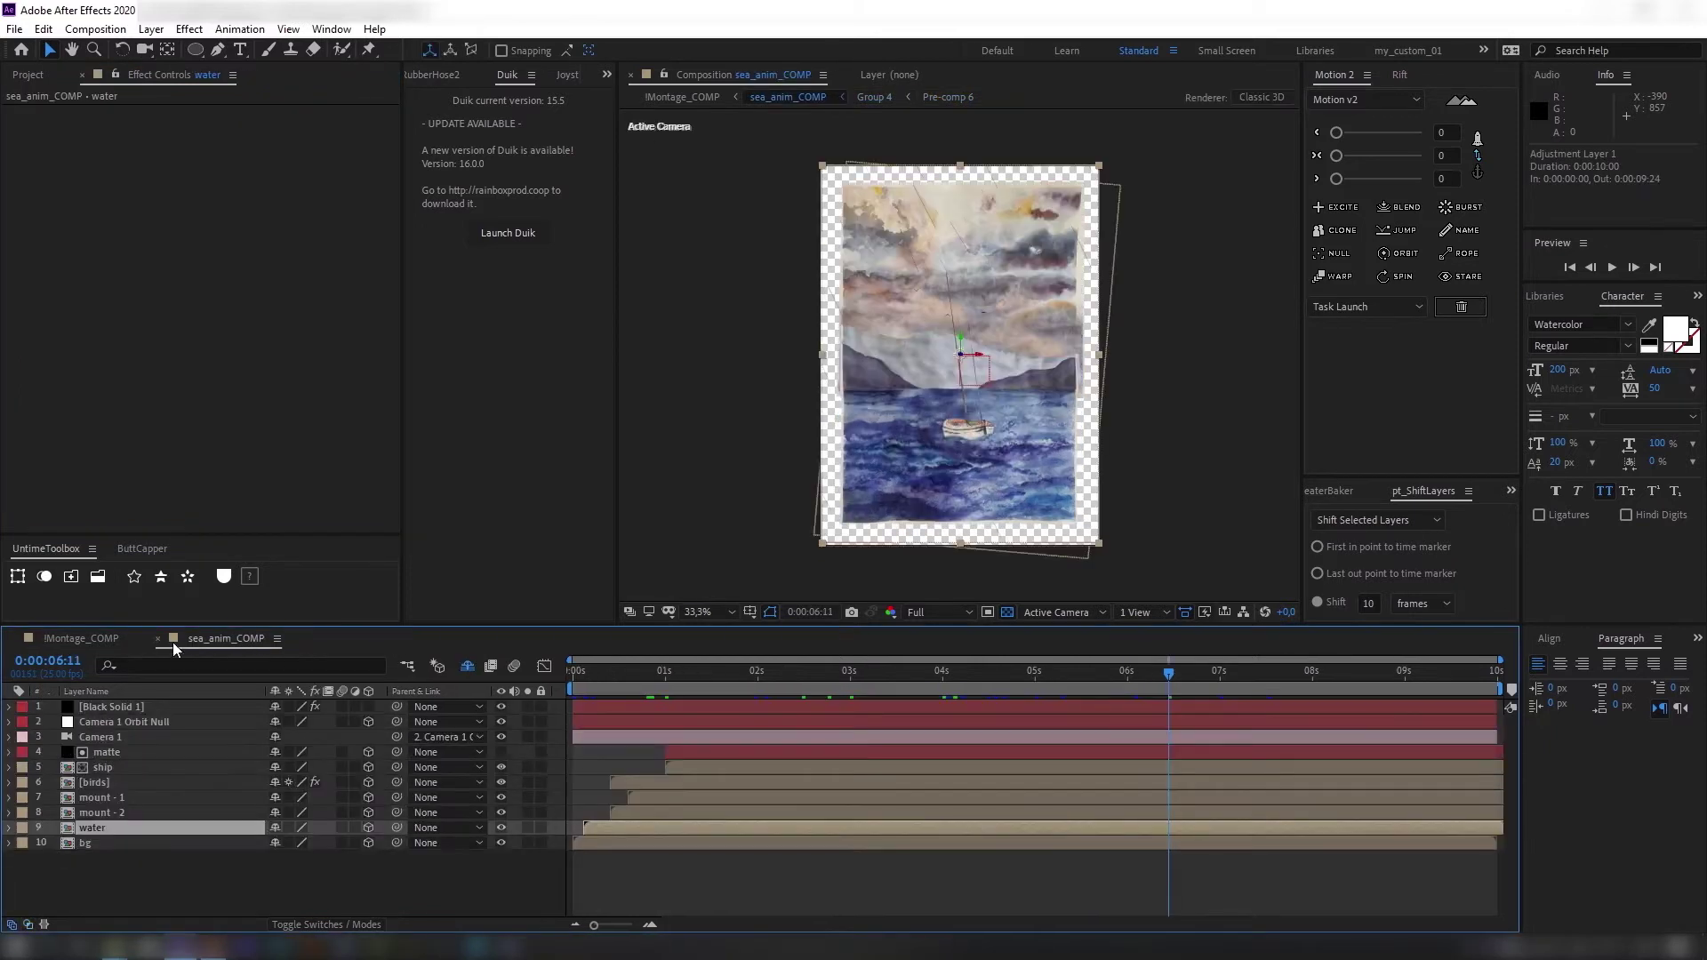
{"action": "left_click", "coordinate": [81, 639]}
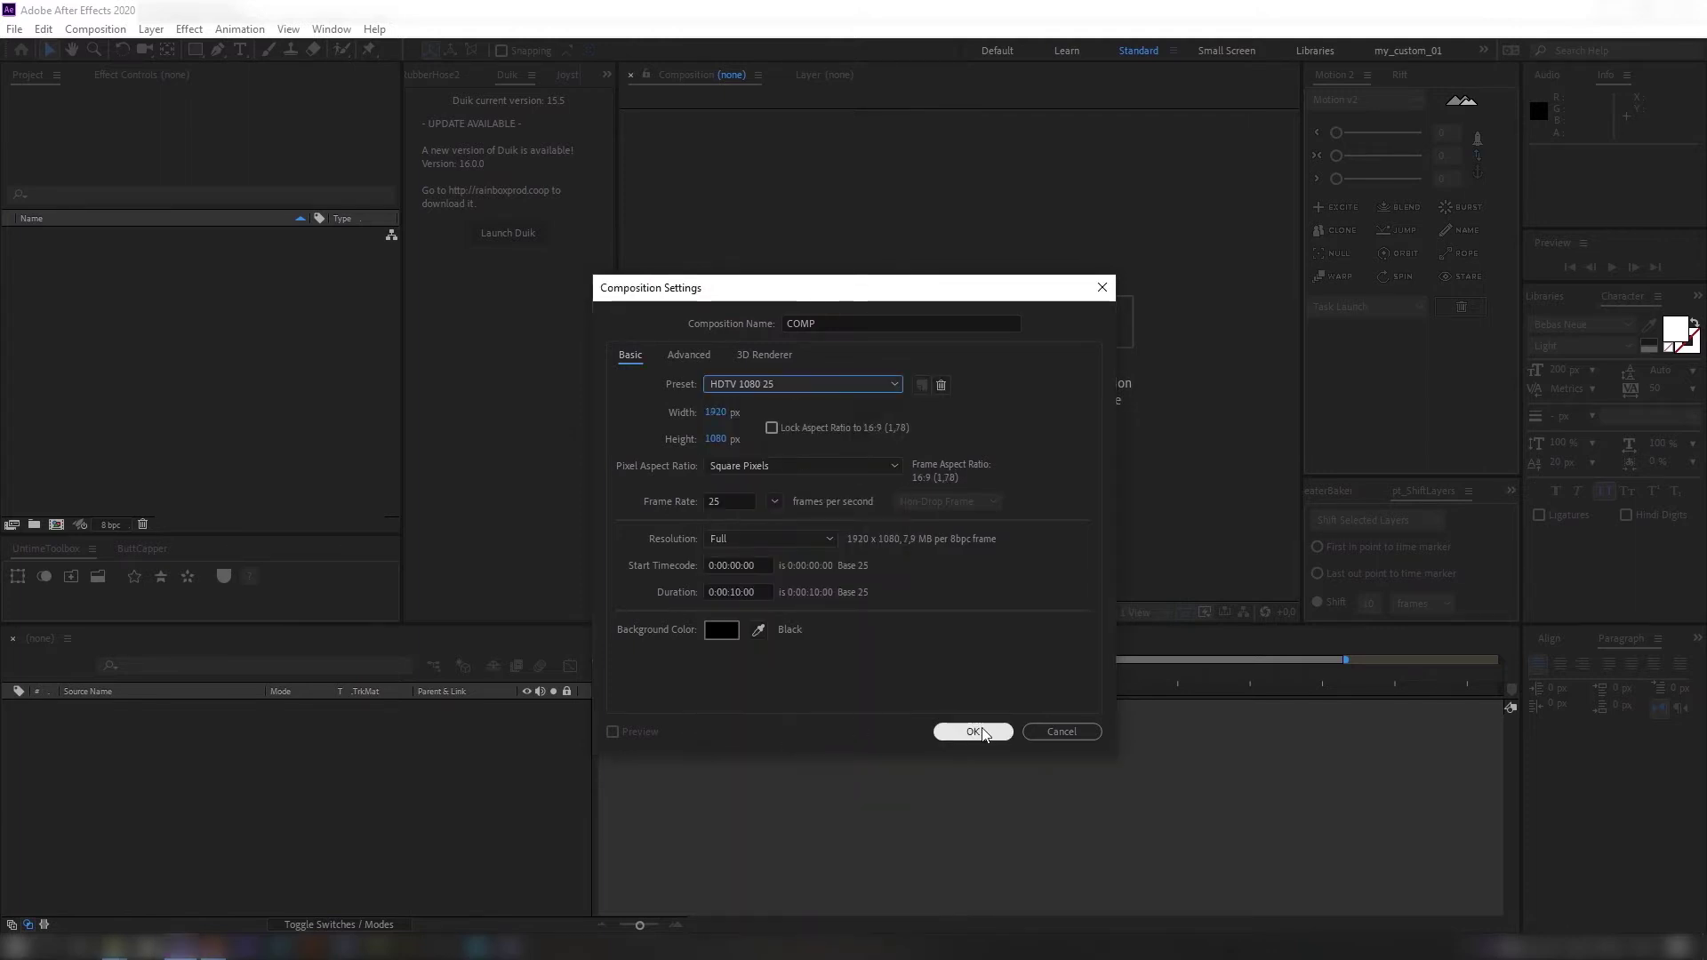
Create the 10-second composition COMP from the HDTV 1080 25 preset, with the transparency grid hidden.
{"action": "left_click", "coordinate": [971, 734]}
{"action": "left_click", "coordinate": [240, 51]}
{"action": "left_click", "coordinate": [1006, 611]}
Add the text "watercolor" in the Watercolor font, centered in the composition.
{"action": "left_click", "coordinate": [1616, 322]}
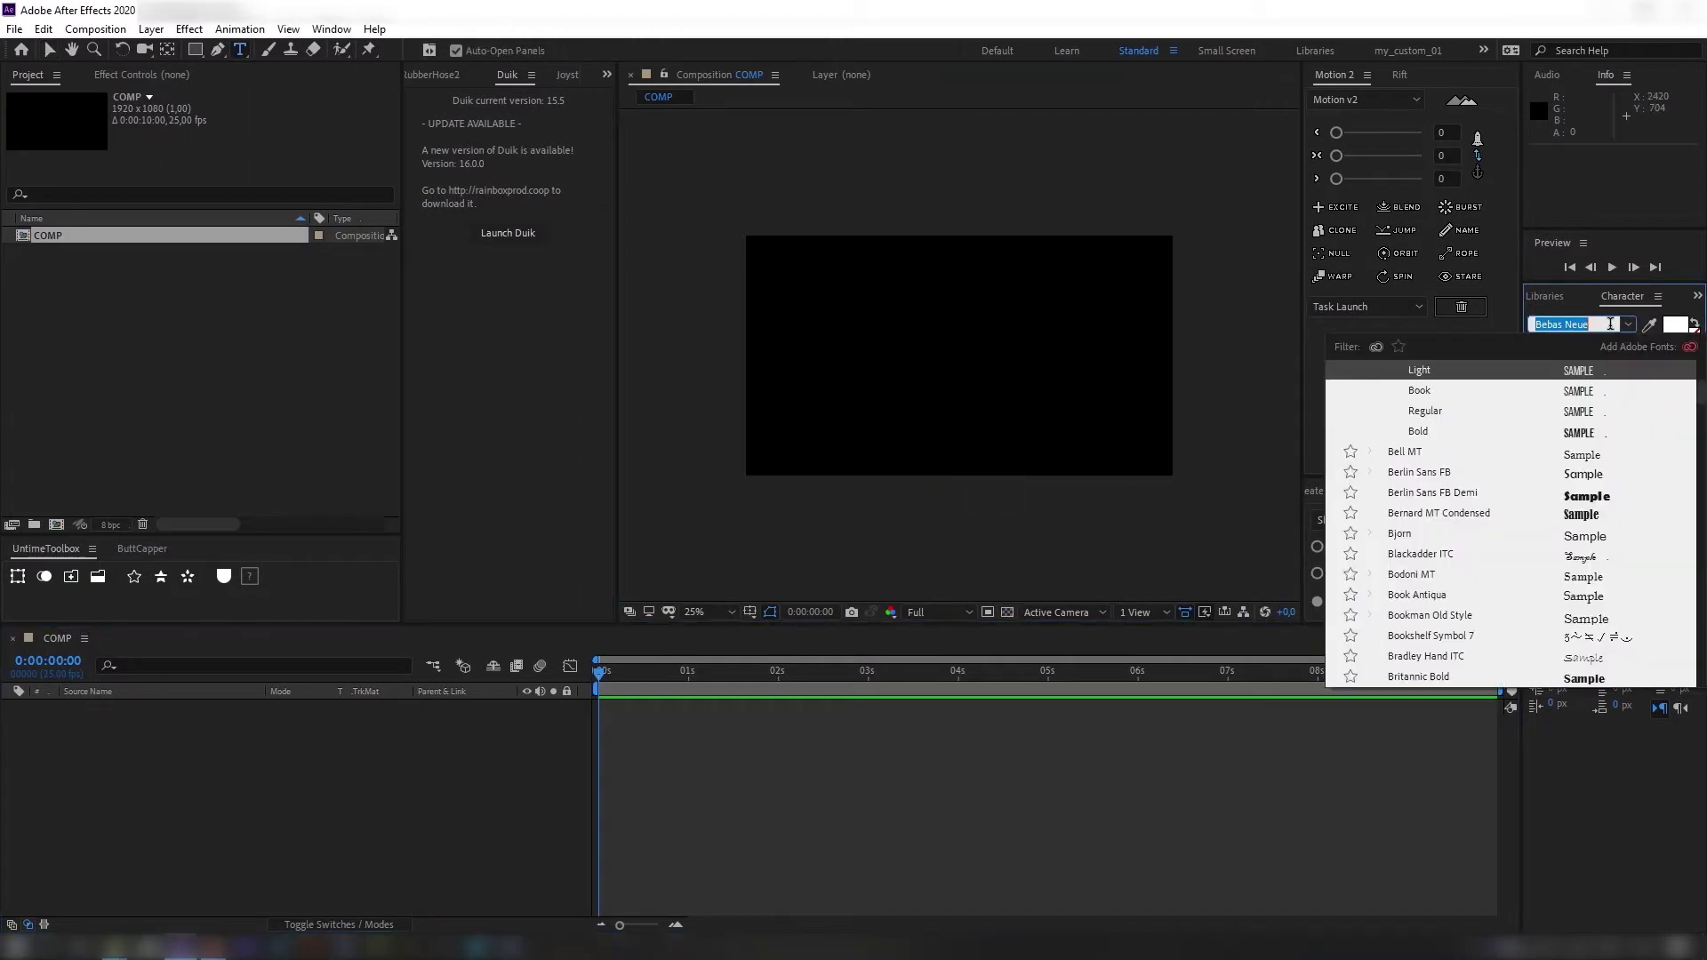
{"action": "type", "text": "water"}
{"action": "left_click", "coordinate": [1541, 371]}
{"action": "left_click", "coordinate": [904, 364]}
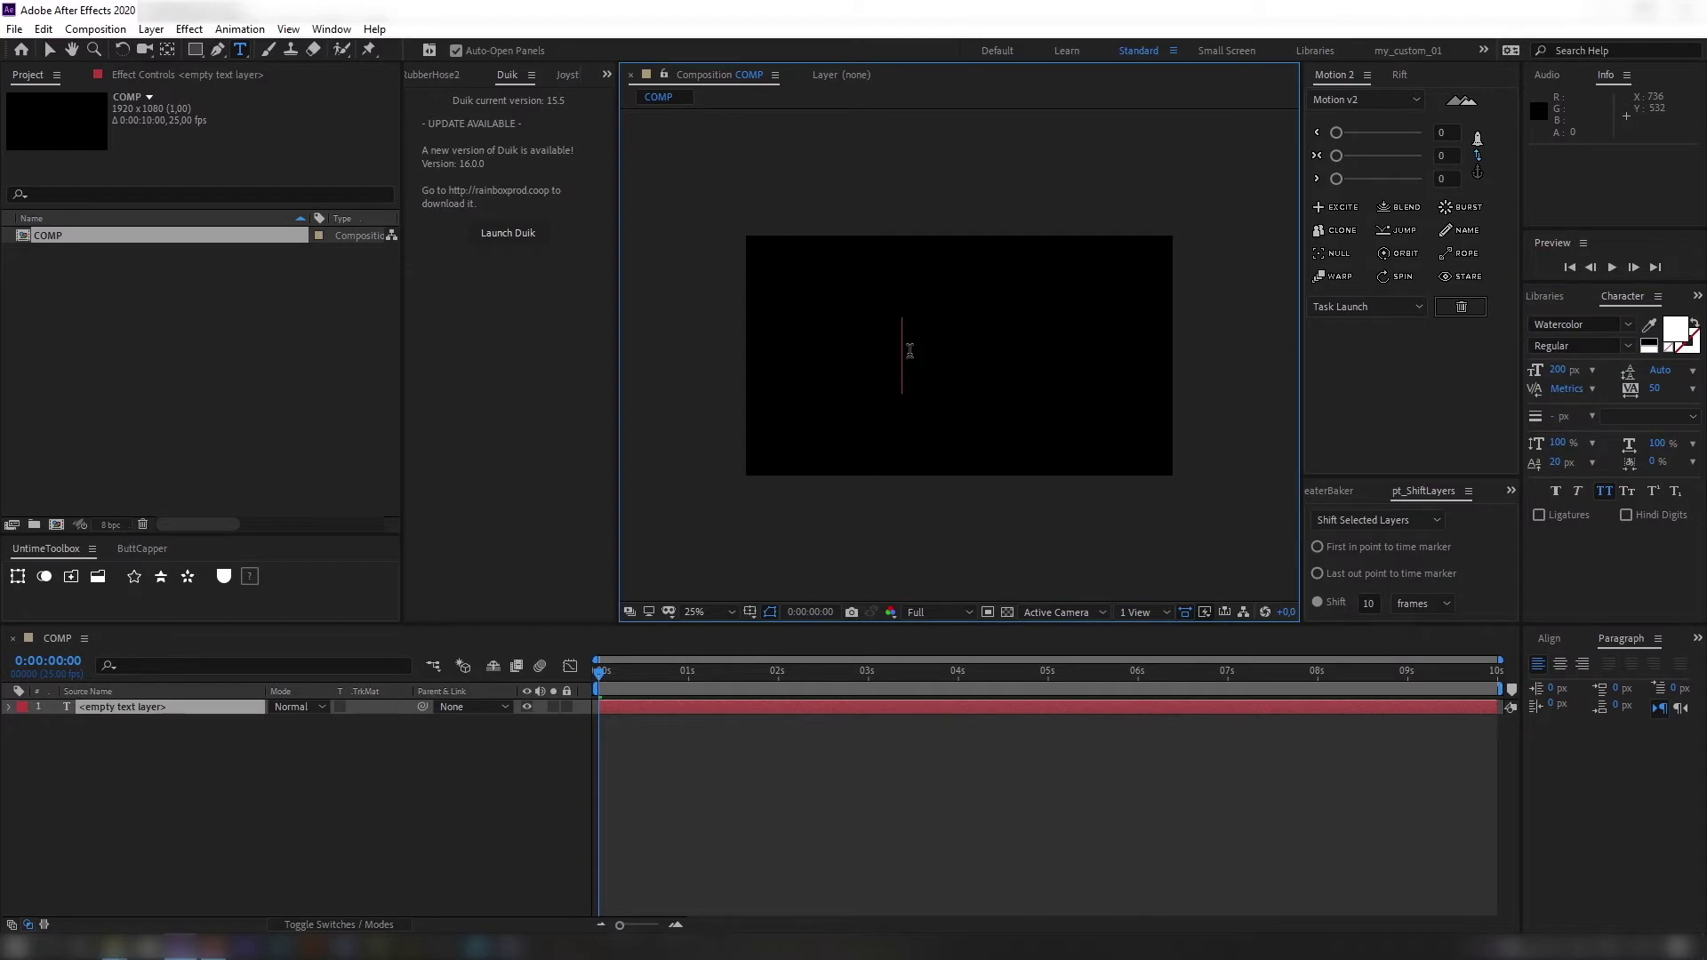
{"action": "type", "text": "watercolor"}
{"action": "left_click", "coordinate": [125, 707]}
{"action": "key", "text": "v"}
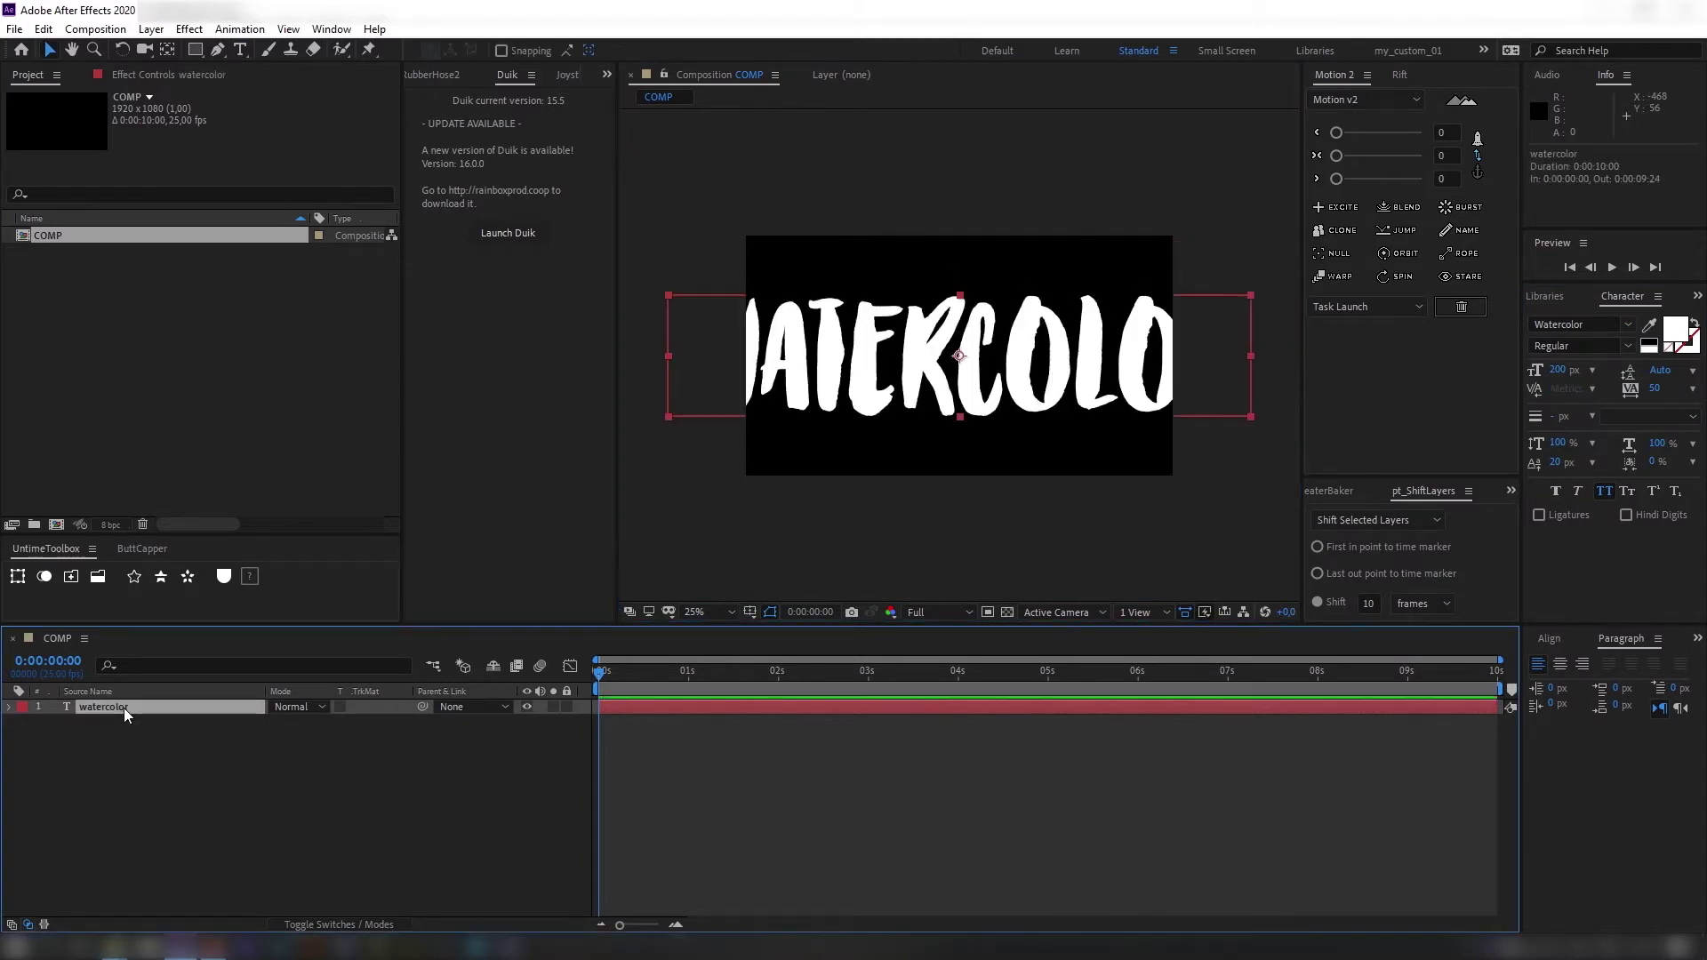
Scale the watercolor text layer to 50 % so the whole word fits the frame.
{"action": "key", "text": "s"}
{"action": "left_click_drag", "start_coordinate": [293, 721], "coordinate": [298, 736]}
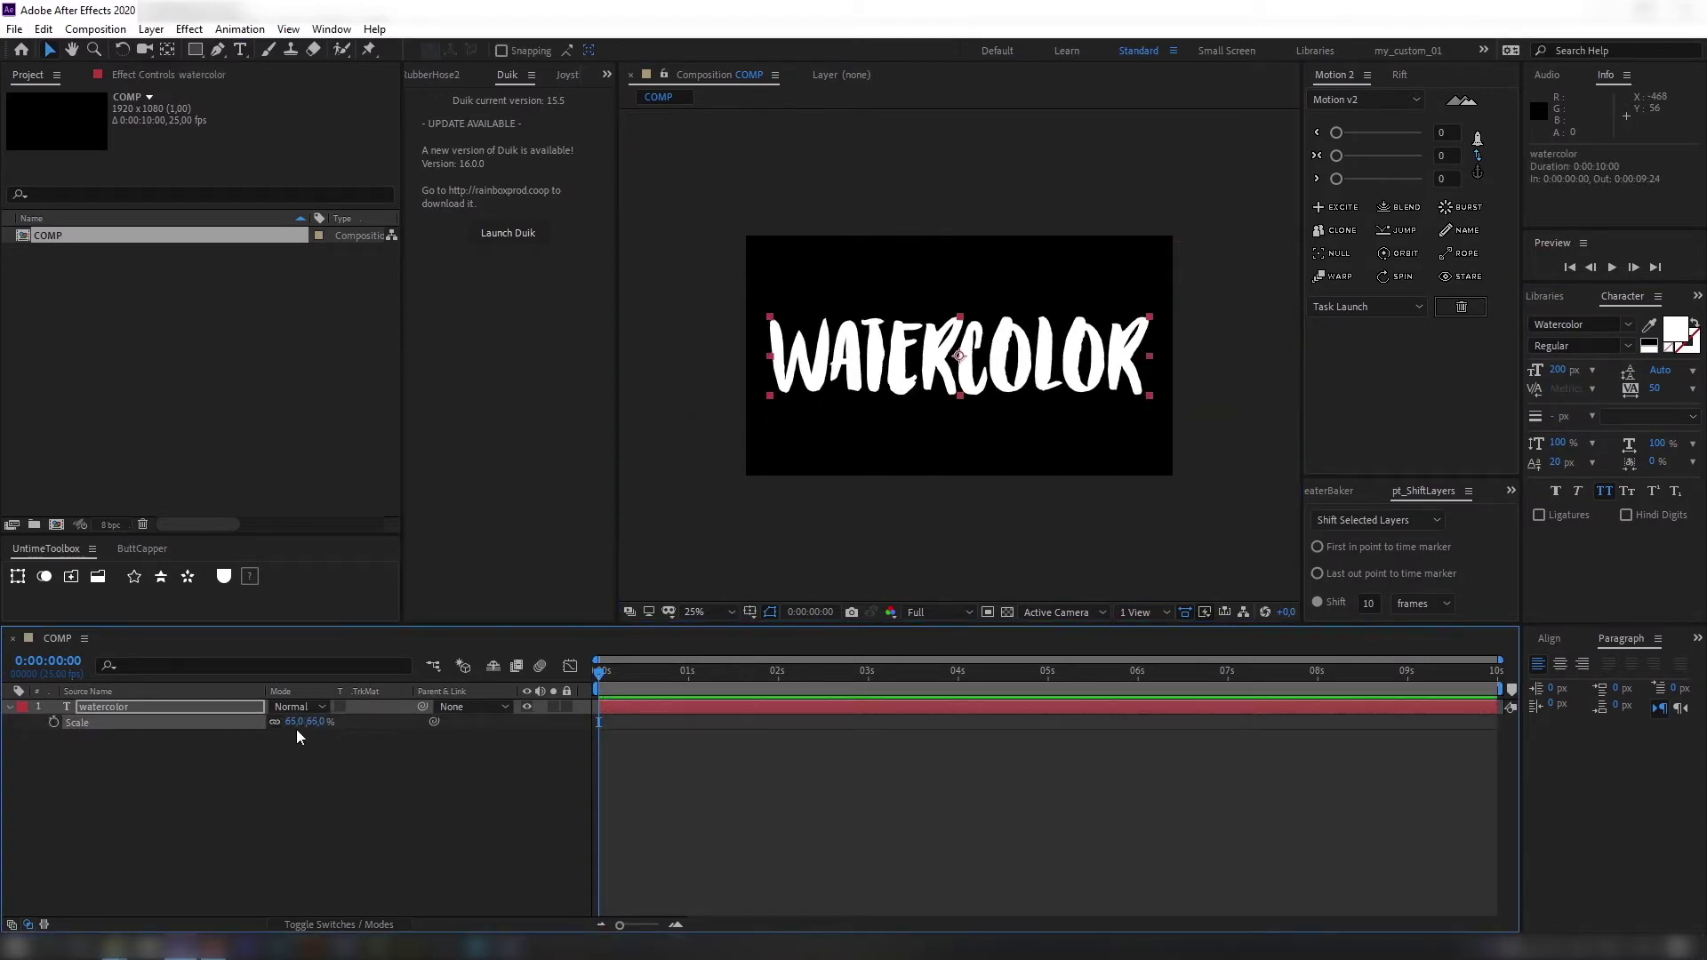
{"action": "left_click", "coordinate": [390, 764]}
{"action": "key", "text": "period"}
Pre-compose the watercolor text layer as "title".
{"action": "left_click", "coordinate": [124, 706]}
{"action": "key", "text": "ctrl+shift+c"}
{"action": "type", "text": "titl"}
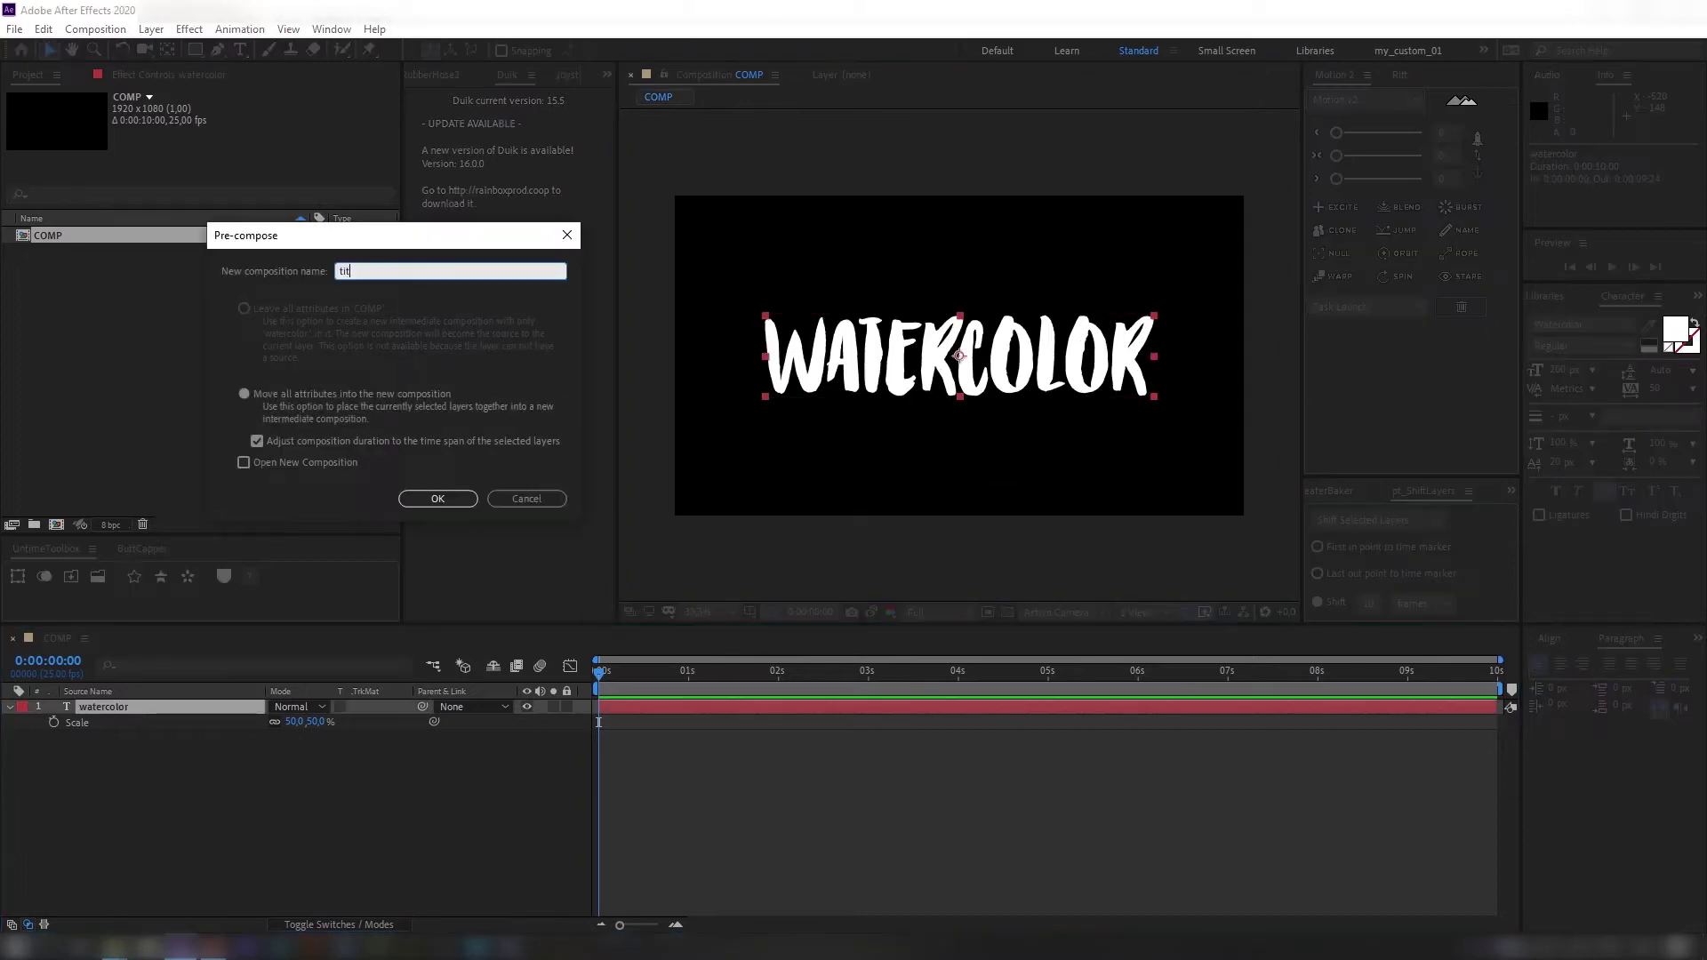
{"action": "type", "text": "e"}
{"action": "key", "text": "Return"}
Create a black solid 1080 px wide and 1080 px high above the title and solo it.
{"action": "key", "text": "ctrl+y"}
{"action": "key", "text": "Tab"}
{"action": "type", "text": "1"}
{"action": "left_click", "coordinate": [919, 633]}
{"action": "left_click", "coordinate": [553, 708]}
Add a circular mask filling the black solid and show the transparency grid.
{"action": "left_click", "coordinate": [203, 54]}
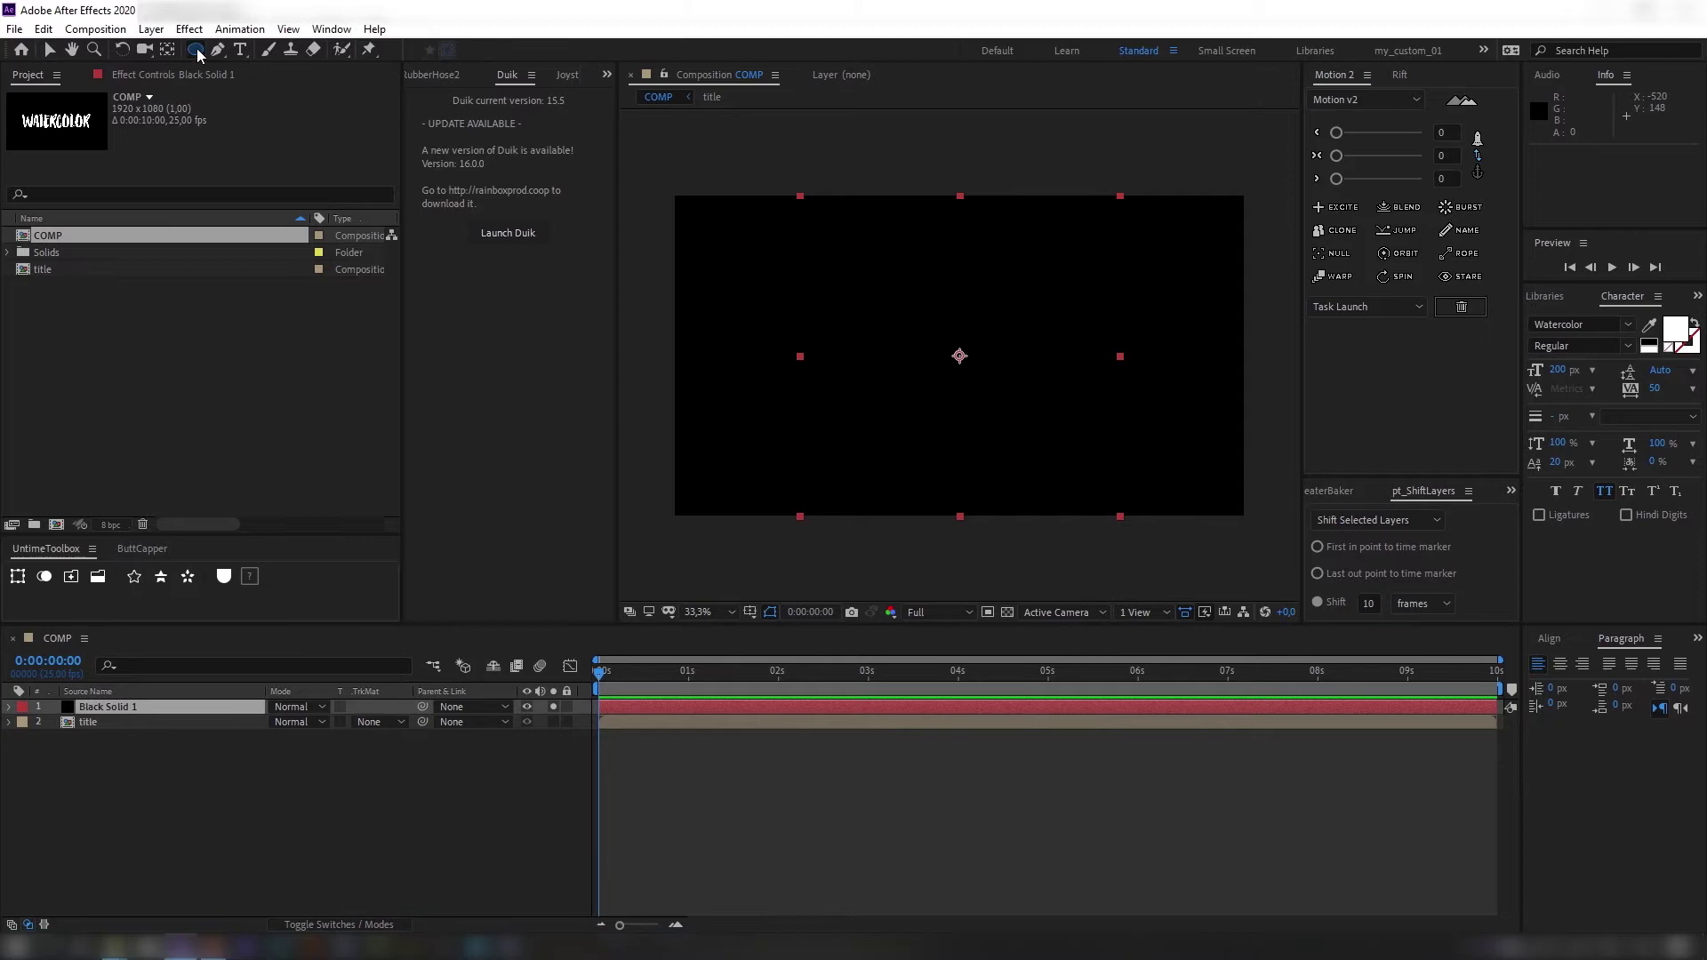
{"action": "left_click", "coordinate": [253, 87]}
{"action": "double_click", "coordinate": [198, 51]}
{"action": "key", "text": "v"}
{"action": "left_click", "coordinate": [1007, 613]}
{"action": "left_click", "coordinate": [160, 75]}
Set the circular mask's feather to 150 pixels and its expansion to -50 pixels.
{"action": "left_click", "coordinate": [118, 709]}
{"action": "key", "text": "f"}
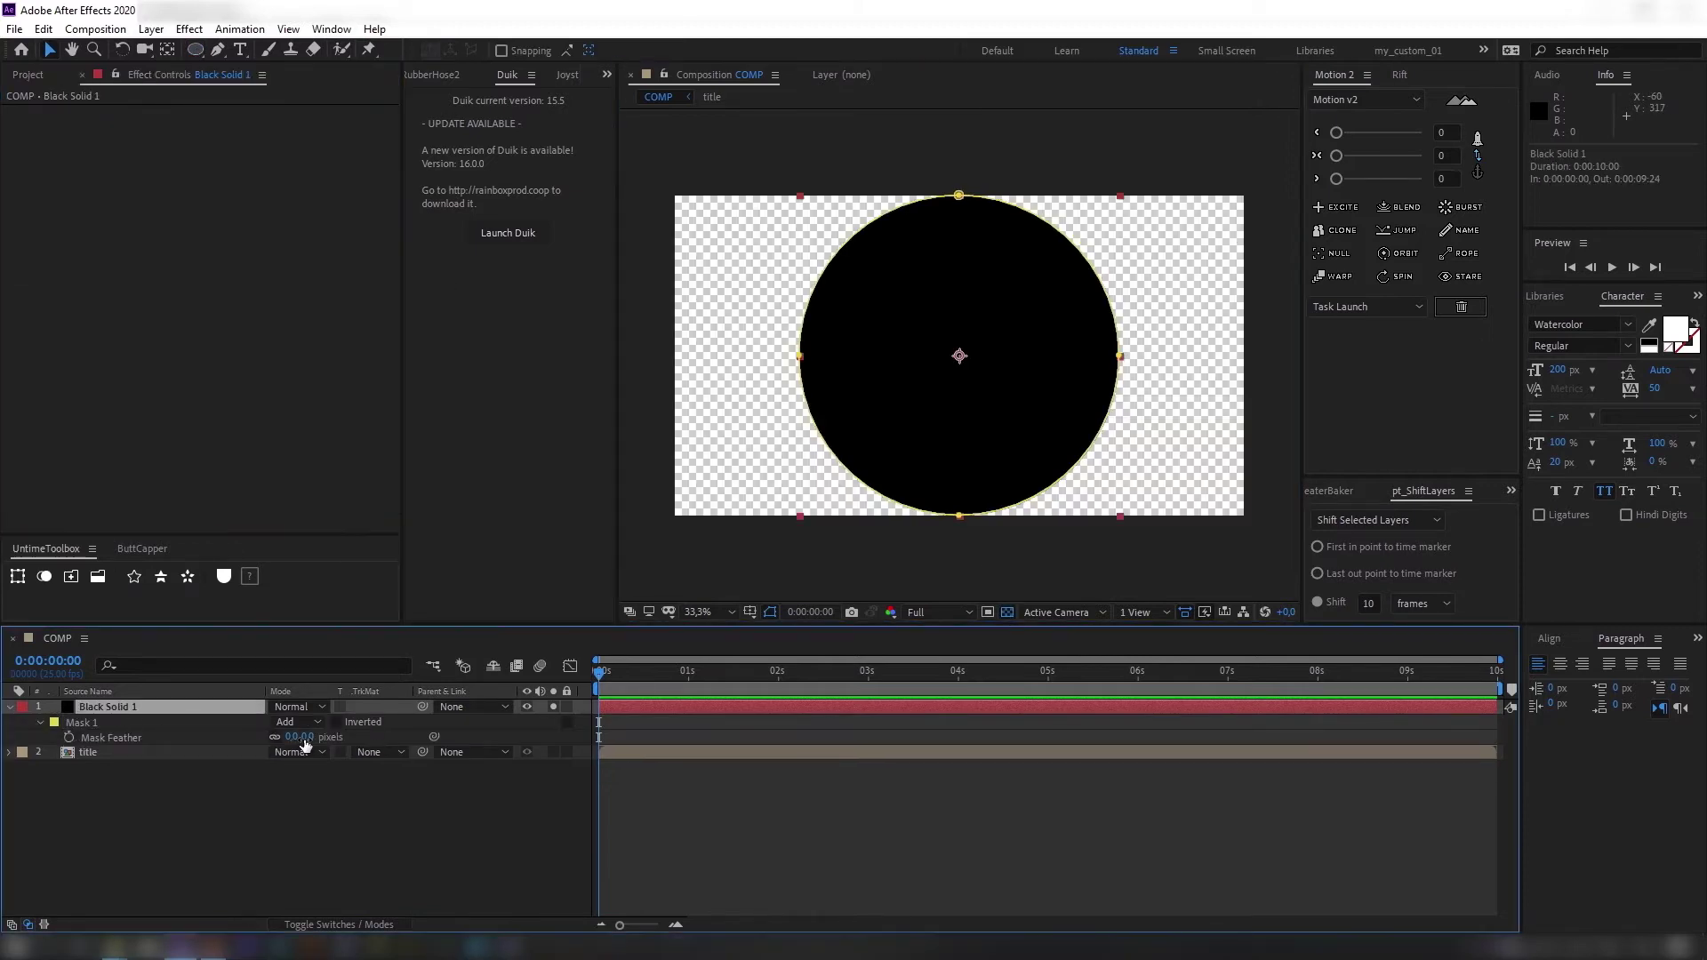
{"action": "left_click_drag", "start_coordinate": [306, 738], "coordinate": [205, 783]}
{"action": "type", "text": "150"}
{"action": "key", "text": "Return"}
{"action": "left_click", "coordinate": [105, 808]}
{"action": "left_click", "coordinate": [41, 722]}
{"action": "left_click", "coordinate": [41, 723]}
{"action": "left_click", "coordinate": [281, 783]}
{"action": "type", "text": "-50"}
{"action": "key", "text": "Return"}
Apply the Roughen Edges effect to the black solid with edge type Spiky and edge sharpness 3.
{"action": "key", "text": "ctrl+space"}
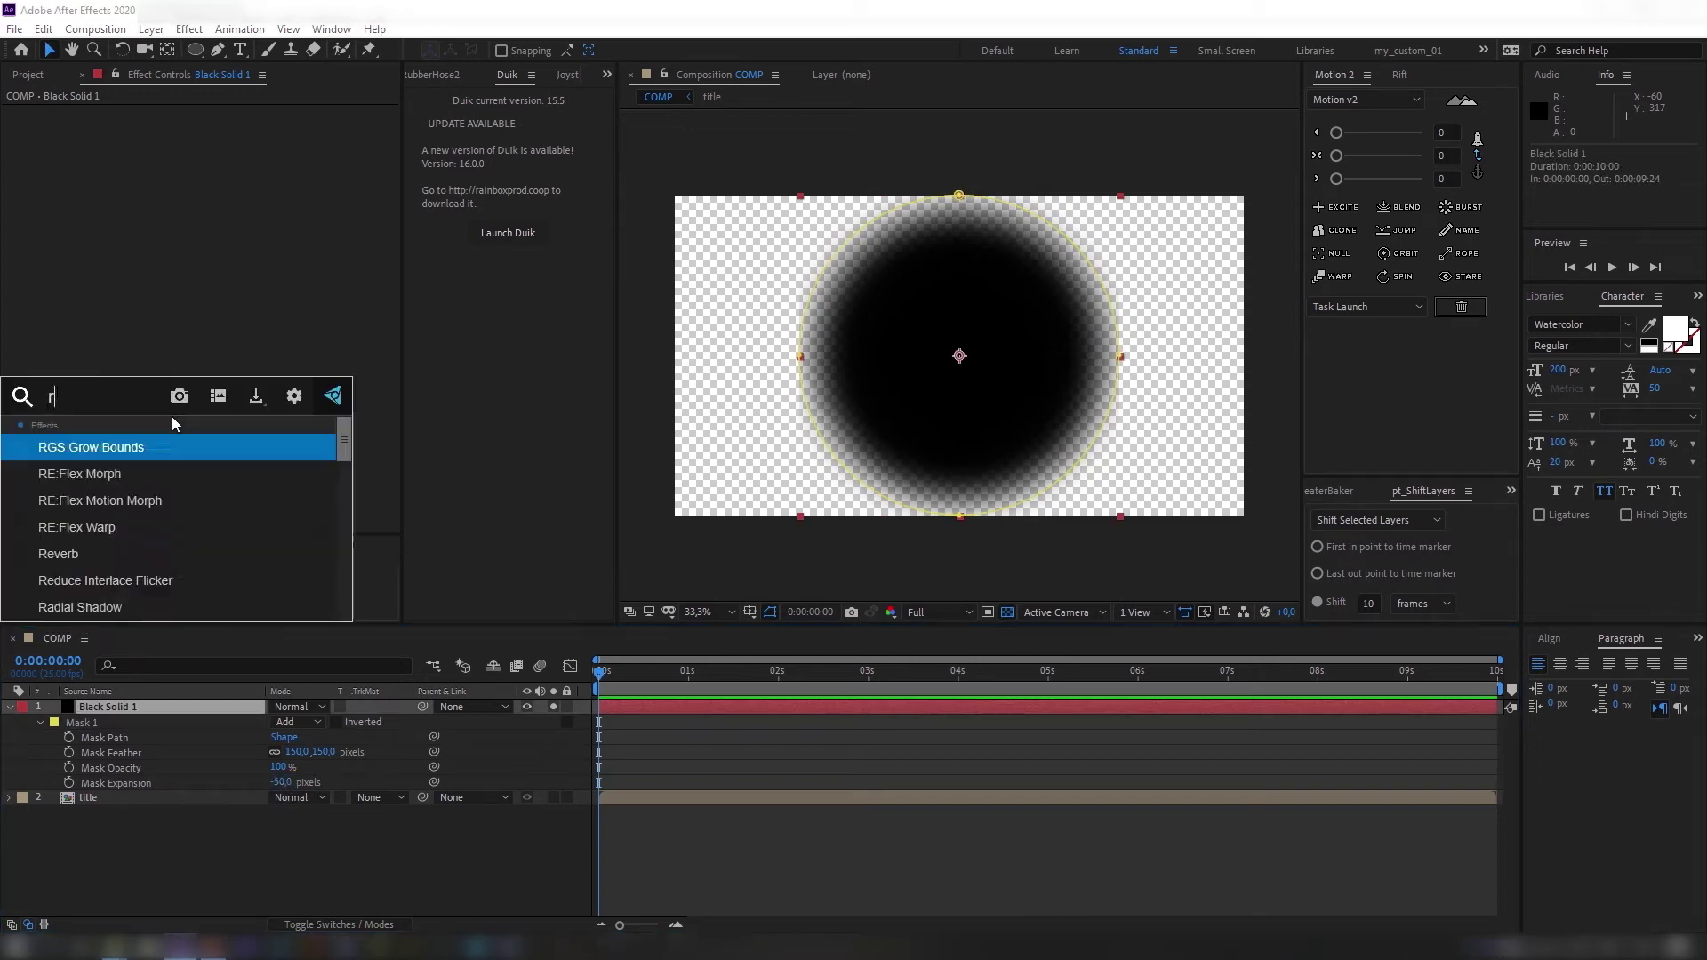
{"action": "type", "text": "roughen"}
{"action": "key", "text": "Return"}
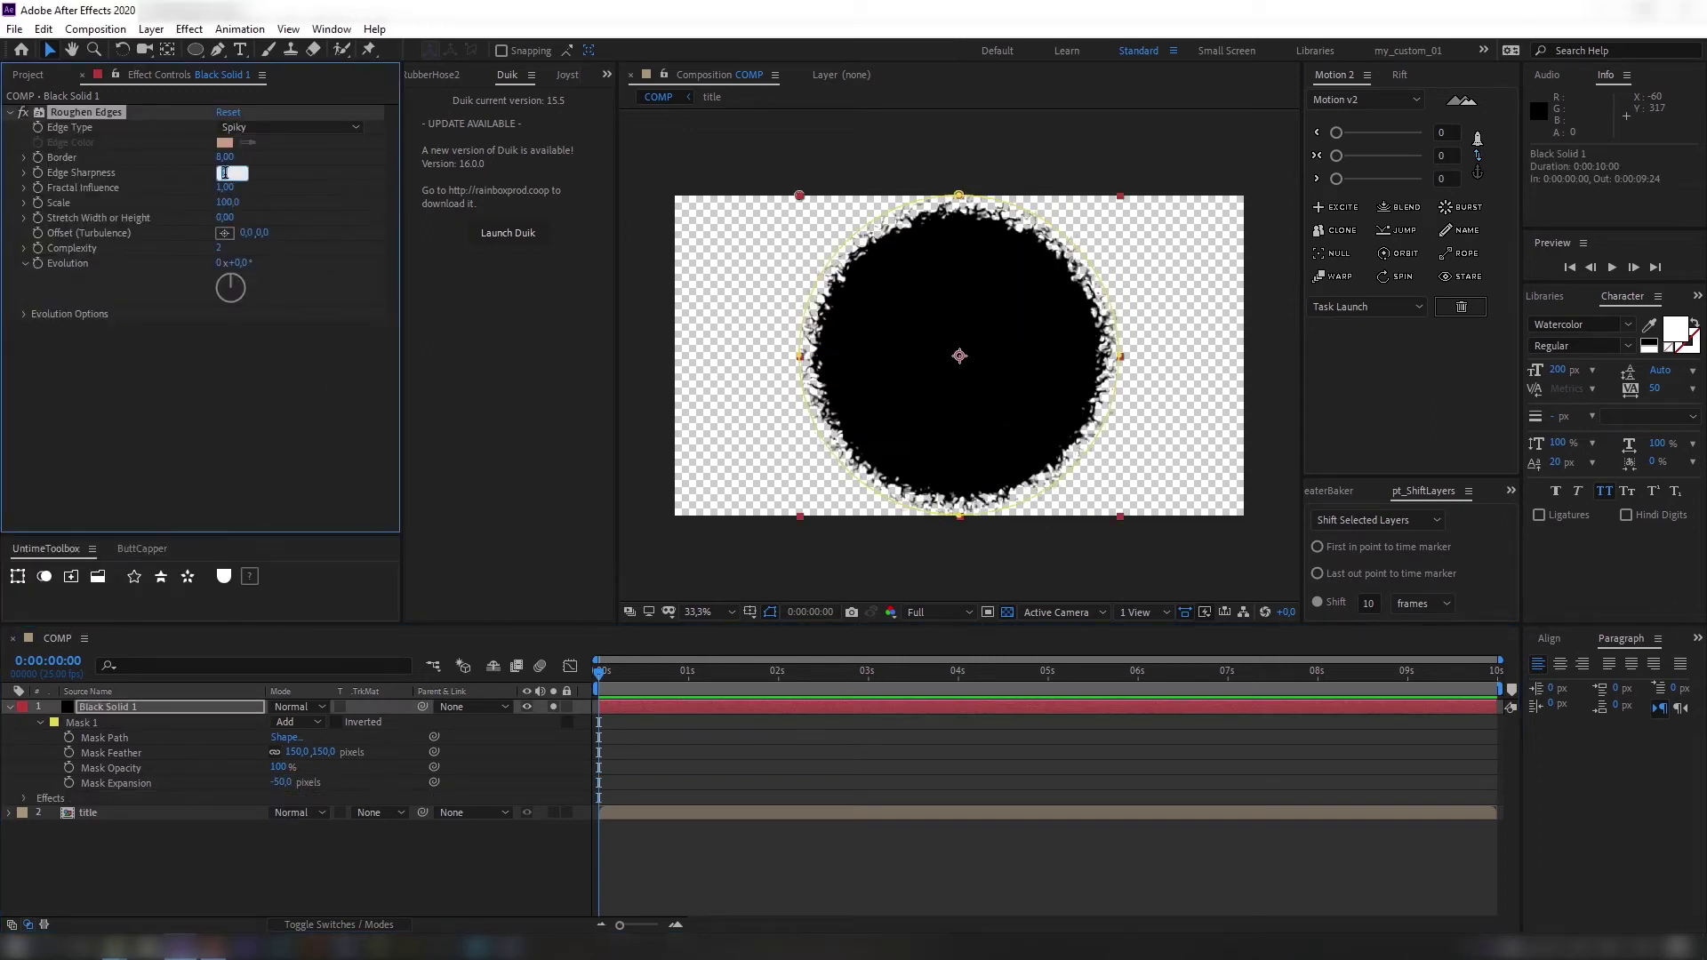
{"action": "type", "text": "3"}
{"action": "key", "text": "Return"}
Add Mask Path keyframes on the black solid at 0 and 20 frames.
{"action": "key", "text": "alt+shift+m"}
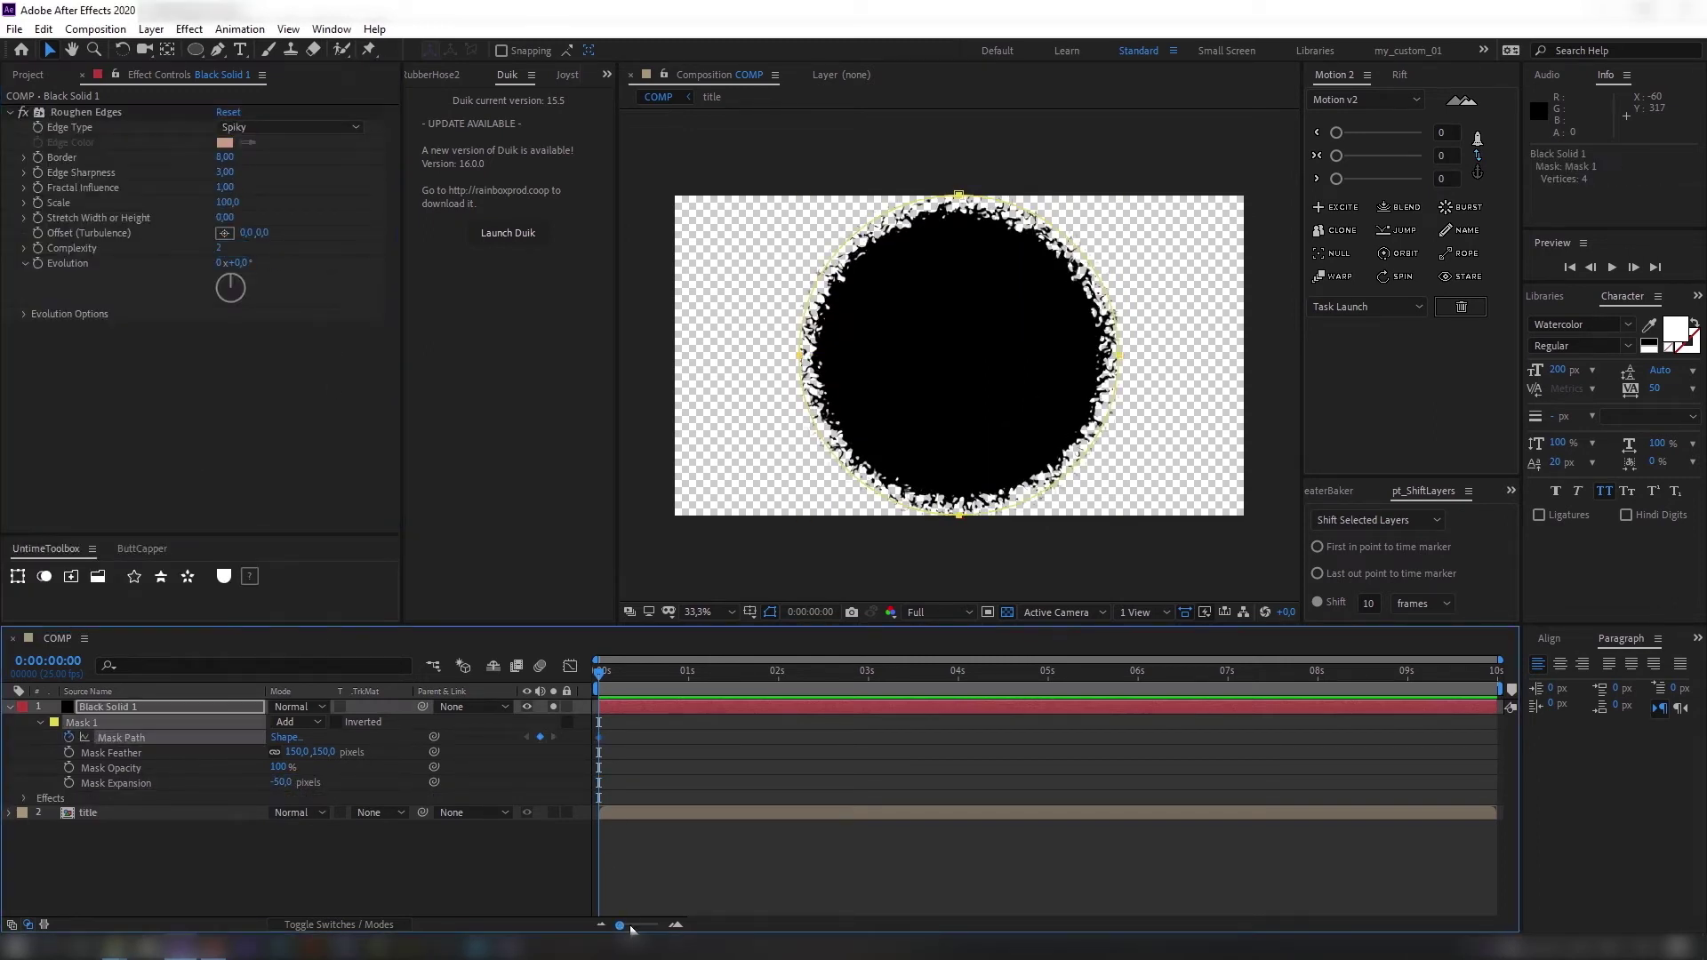
{"action": "left_click_drag", "start_coordinate": [630, 926], "coordinate": [644, 927]}
{"action": "left_click", "coordinate": [778, 673]}
{"action": "left_click", "coordinate": [540, 737]}
Shrink the mask to a tiny point at the frame's centre on the first keyframe and preview the growth.
{"action": "key", "text": "Home"}
{"action": "left_click", "coordinate": [749, 611]}
{"action": "left_click", "coordinate": [782, 632]}
{"action": "double_click", "coordinate": [965, 197]}
{"action": "left_click_drag", "start_coordinate": [1119, 196], "coordinate": [964, 322]}
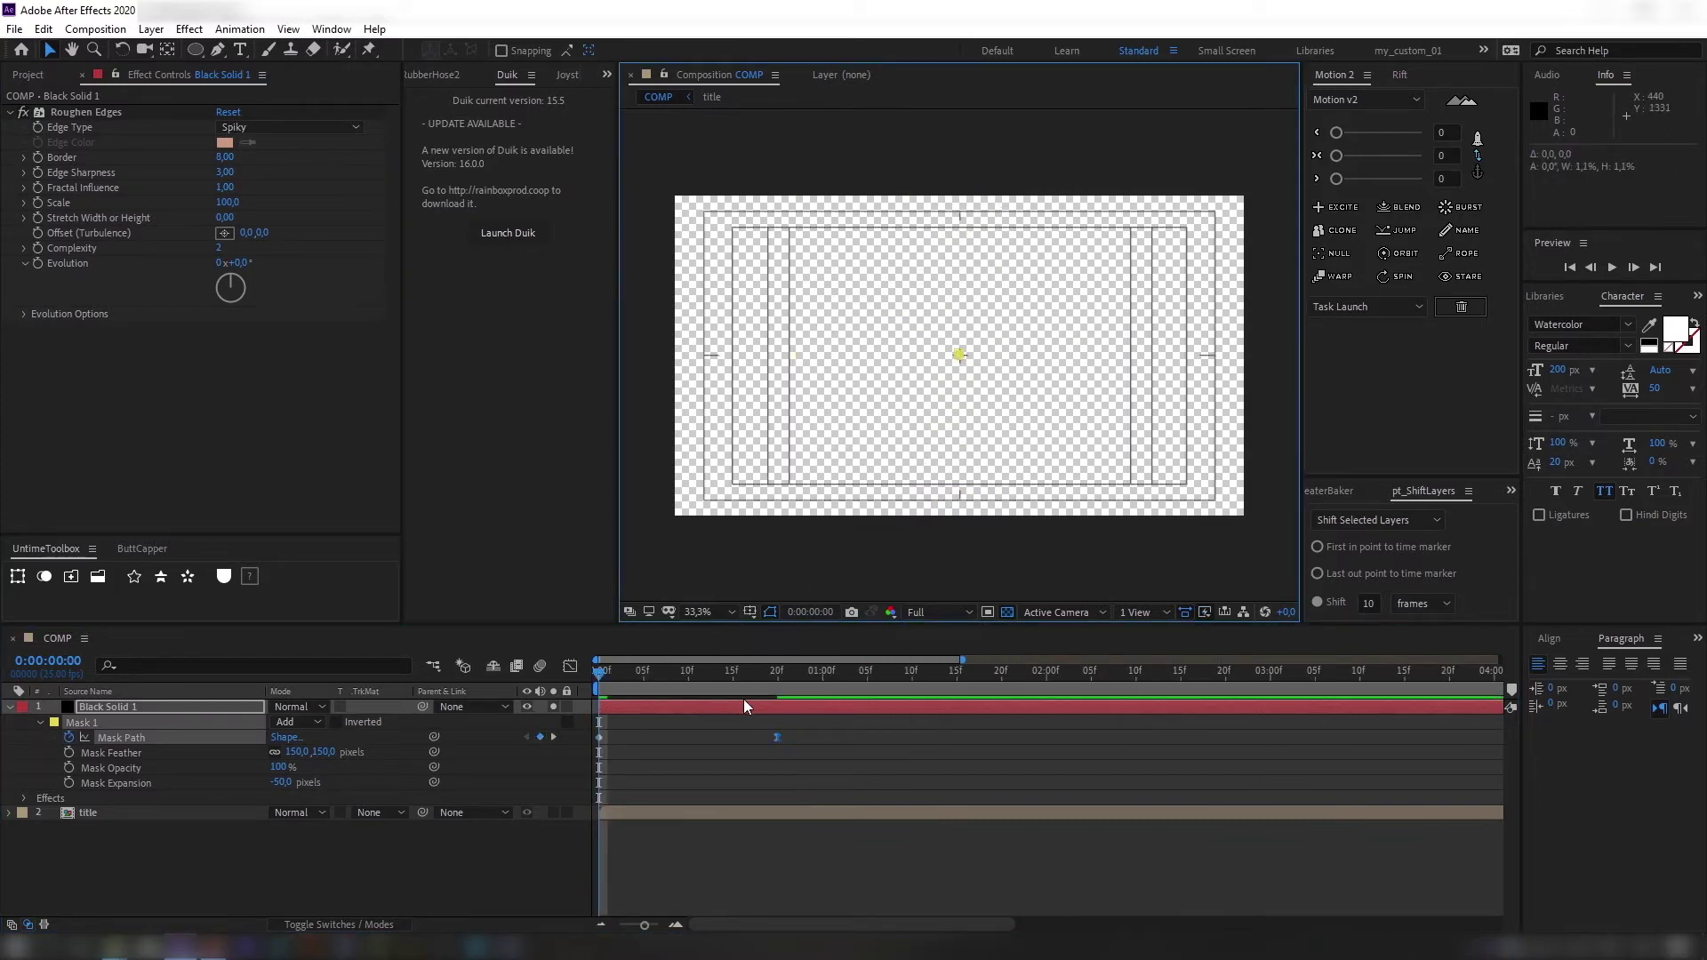
{"action": "key", "text": "space"}
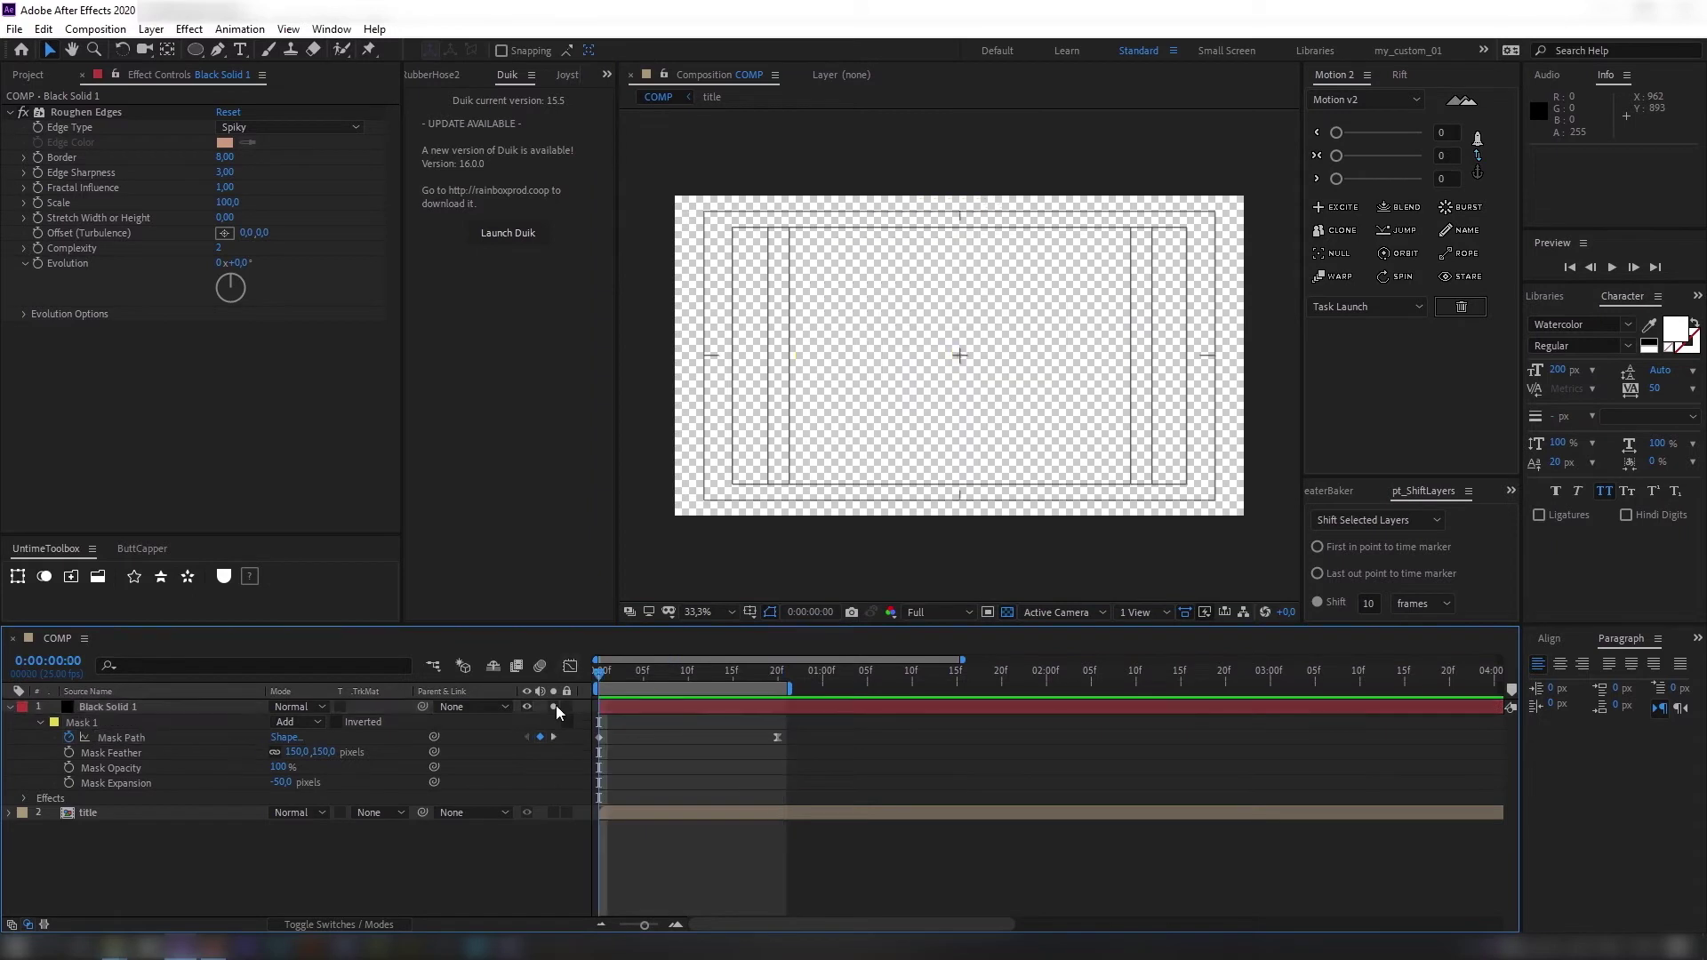
Unsolo the masked solid, hide its mask outline, and move and rescale it over the left part of the title.
{"action": "left_click", "coordinate": [553, 707]}
{"action": "left_click", "coordinate": [779, 678]}
{"action": "left_click", "coordinate": [784, 707]}
{"action": "left_click", "coordinate": [769, 612]}
{"action": "left_click_drag", "start_coordinate": [965, 381], "coordinate": [826, 381]}
{"action": "key", "text": "s"}
{"action": "left_click_drag", "start_coordinate": [326, 721], "coordinate": [313, 721]}
Duplicate the masked solid, place the copy over the middle of the title and adjust its scale.
{"action": "left_click", "coordinate": [178, 709]}
{"action": "key", "text": "ctrl+d"}
{"action": "left_click_drag", "start_coordinate": [822, 346], "coordinate": [998, 346]}
{"action": "key", "text": "s"}
{"action": "left_click_drag", "start_coordinate": [320, 722], "coordinate": [300, 722]}
Duplicate the solid again for the right end of the title and adjust the copy's scale.
{"action": "left_click_drag", "start_coordinate": [998, 366], "coordinate": [1141, 359]}
{"action": "left_click", "coordinate": [123, 710]}
{"action": "key", "text": "ctrl+d"}
{"action": "key", "text": "s"}
{"action": "left_click_drag", "start_coordinate": [306, 722], "coordinate": [317, 722]}
{"action": "left_click", "coordinate": [391, 846]}
Stagger the three solids by shifting the upper two progressively later, and extend the work area to 2 seconds.
{"action": "key", "text": "u"}
{"action": "left_click", "coordinate": [693, 708]}
{"action": "left_click", "coordinate": [646, 752], "text": "shift"}
{"action": "key", "text": "alt+Page_Down"}
{"action": "key", "text": "alt+Page_Down"}
{"action": "left_click", "coordinate": [673, 709]}
{"action": "key", "text": "alt+Page_Down"}
{"action": "key", "text": "alt+Page_Down"}
{"action": "key", "text": "alt+Page_Down"}
{"action": "key", "text": "alt+Page_Down"}
{"action": "key", "text": "alt+Page_Down"}
{"action": "left_click_drag", "start_coordinate": [789, 689], "coordinate": [1049, 690]}
{"action": "left_click_drag", "start_coordinate": [647, 678], "coordinate": [877, 693]}
Pre-compose the three masked solids as "matte".
{"action": "left_click", "coordinate": [108, 797], "text": "shift"}
{"action": "key", "text": "ctrl+shift+c"}
{"action": "type", "text": "matte"}
{"action": "key", "text": "Return"}
Set the title layer's track matte to Alpha using the matte layer and check the reveal over time.
{"action": "left_click", "coordinate": [133, 723]}
{"action": "left_click", "coordinate": [380, 722]}
{"action": "left_click", "coordinate": [405, 767]}
{"action": "left_click", "coordinate": [724, 672]}
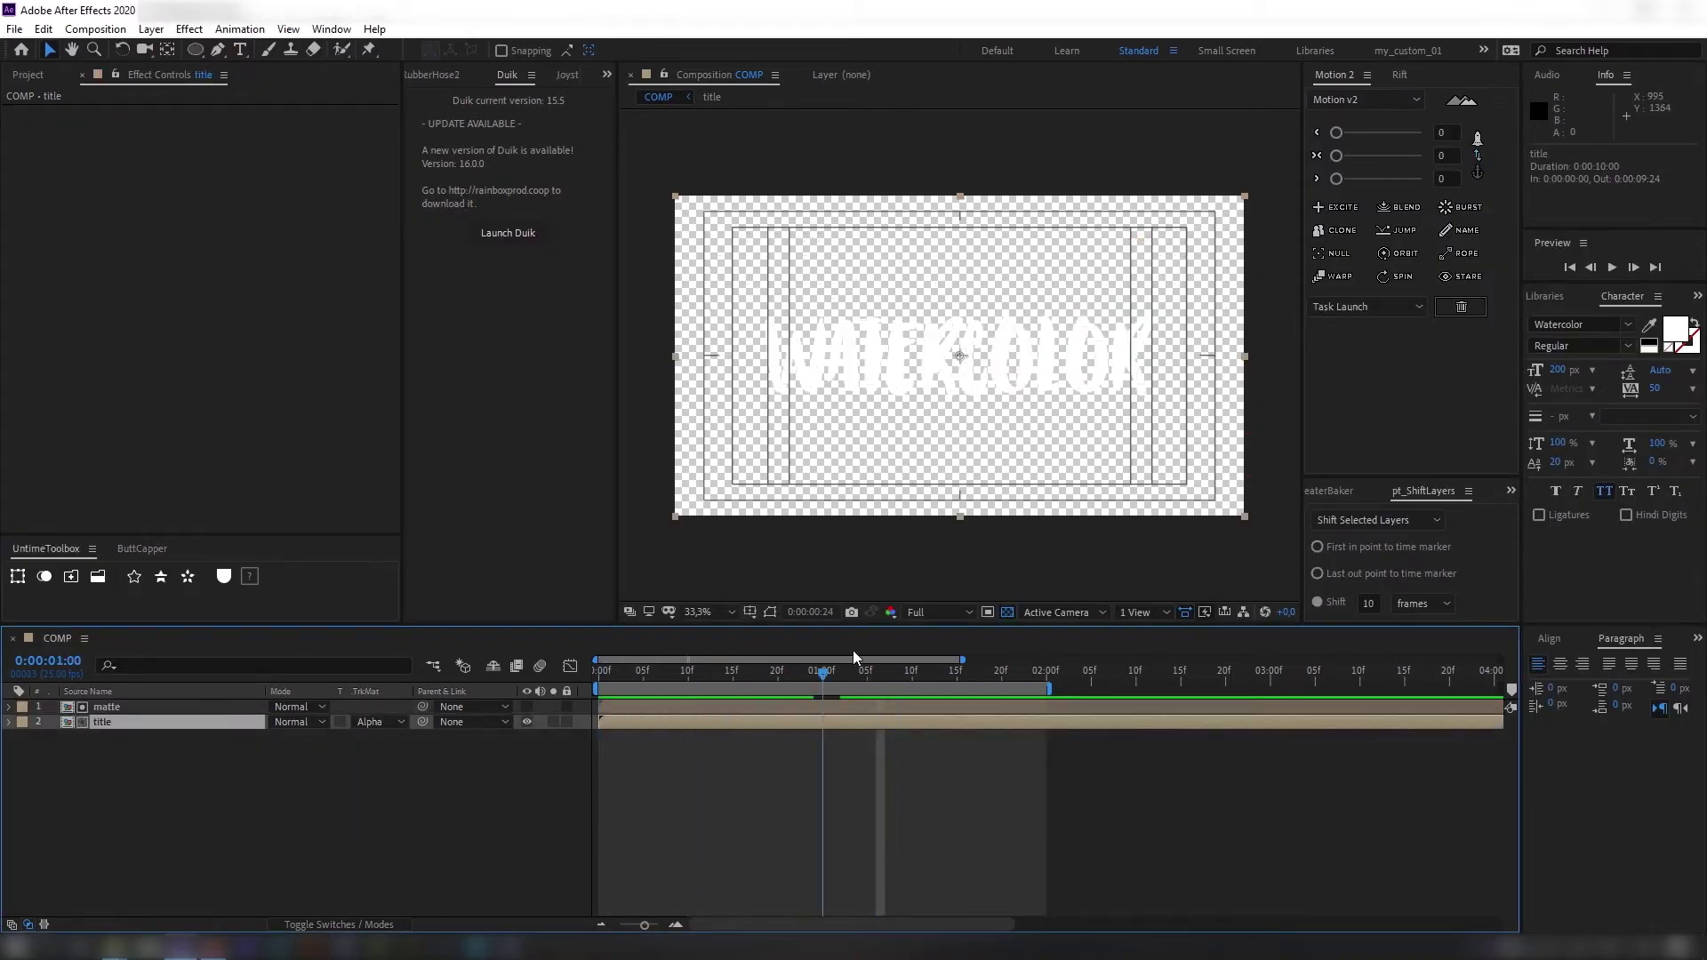
{"action": "left_click", "coordinate": [939, 673]}
Pre-compose the matte and title layers together and duplicate the resulting precomp twice.
{"action": "key", "text": "ctrl+a"}
{"action": "key", "text": "ctrl+shift+c"}
{"action": "key", "text": "Return"}
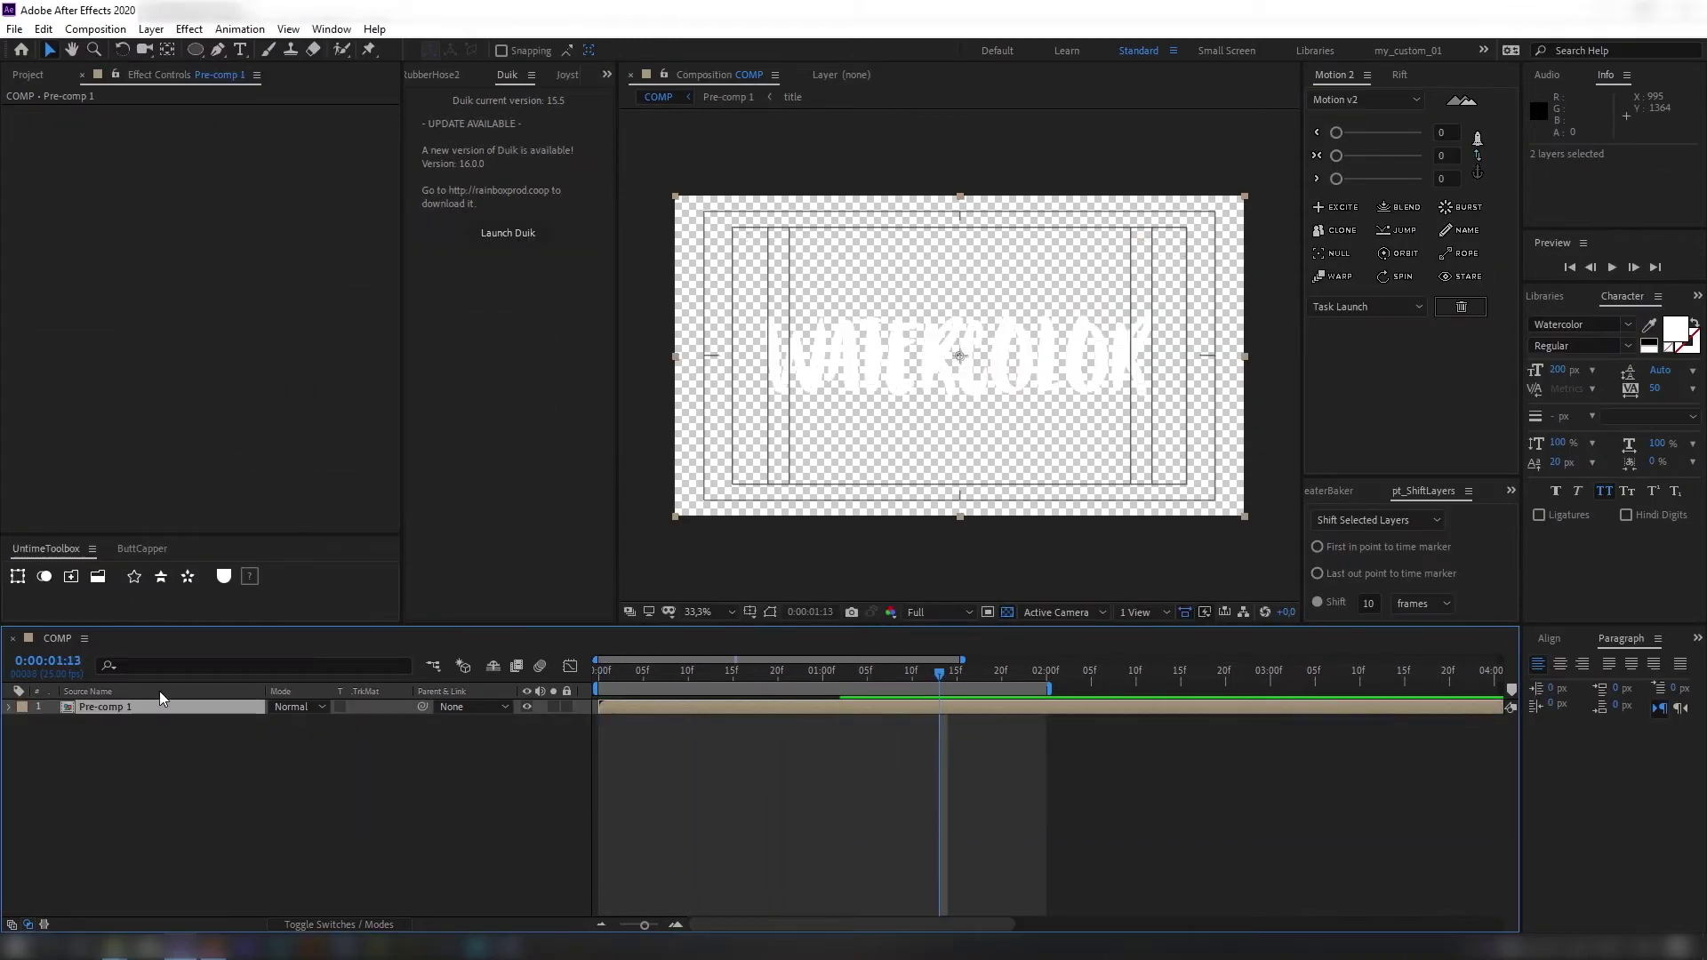
{"action": "key", "text": "ctrl+d"}
{"action": "key", "text": "ctrl+d"}
Set the opacity of the two lower precomp copies to 35 %.
{"action": "key", "text": "ctrl+a"}
{"action": "key", "text": "t"}
{"action": "left_click", "coordinate": [274, 823]}
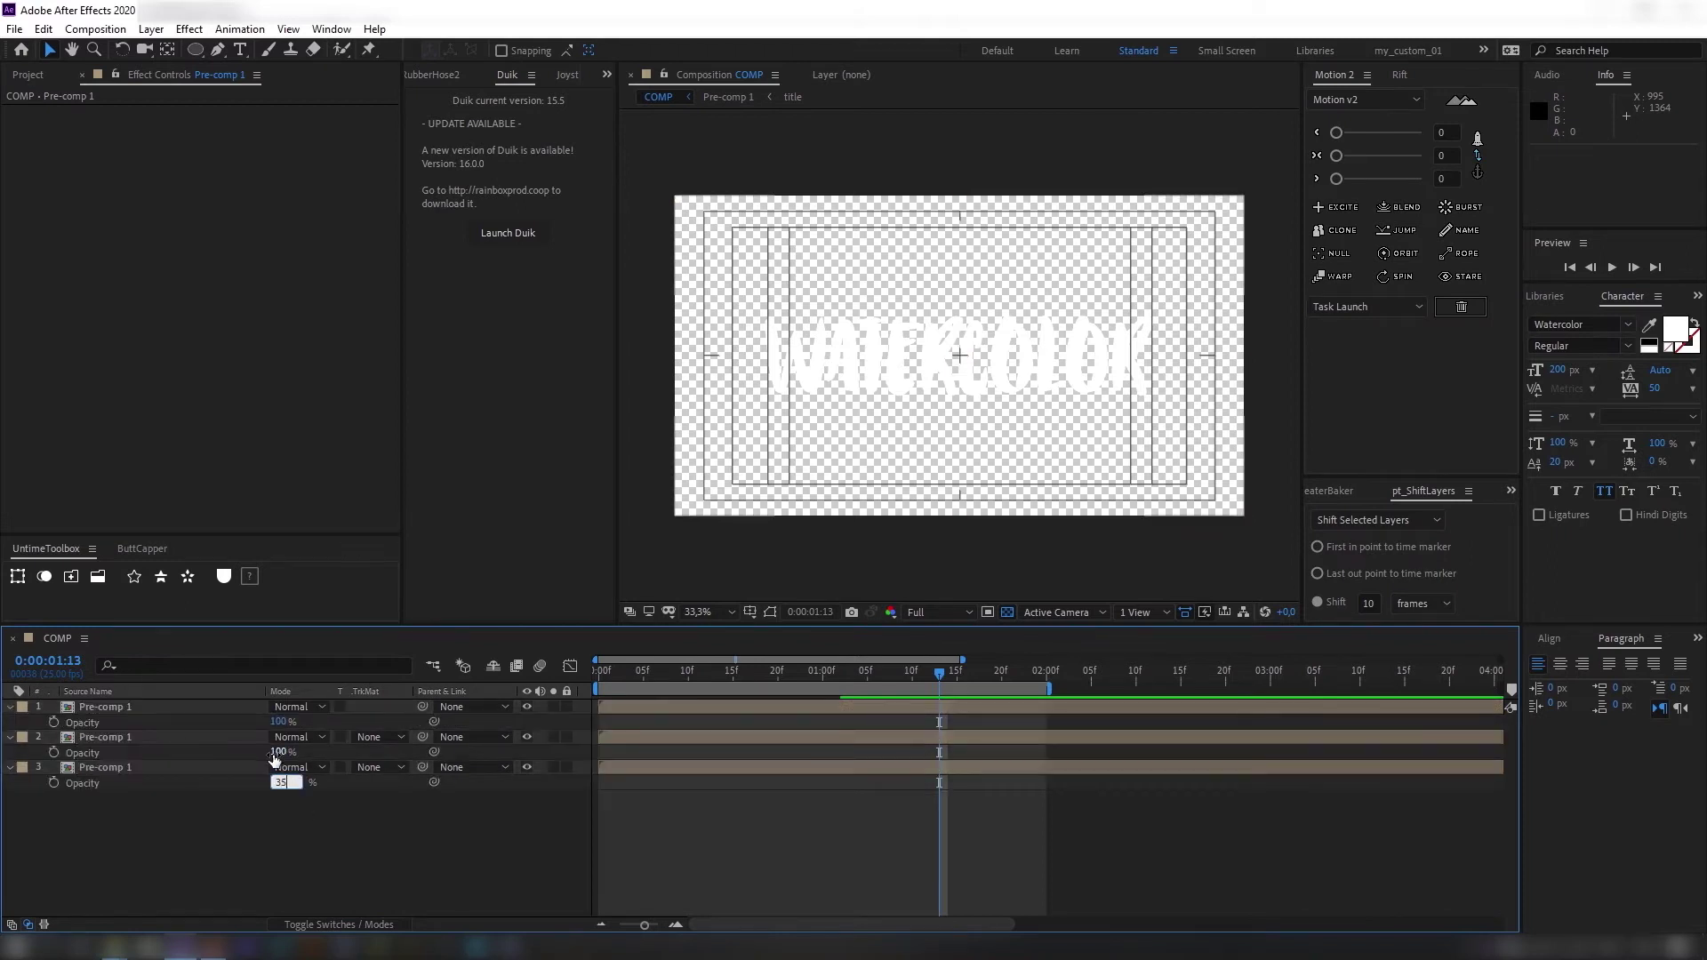
{"action": "left_click", "coordinate": [277, 753]}
{"action": "type", "text": "35"}
Offset the middle precomp copy to start at frame 5 and the top copy at frame 10.
{"action": "left_click", "coordinate": [609, 737]}
{"action": "left_click", "coordinate": [610, 709], "text": "shift"}
{"action": "left_click_drag", "start_coordinate": [610, 708], "coordinate": [655, 708]}
{"action": "left_click", "coordinate": [680, 709]}
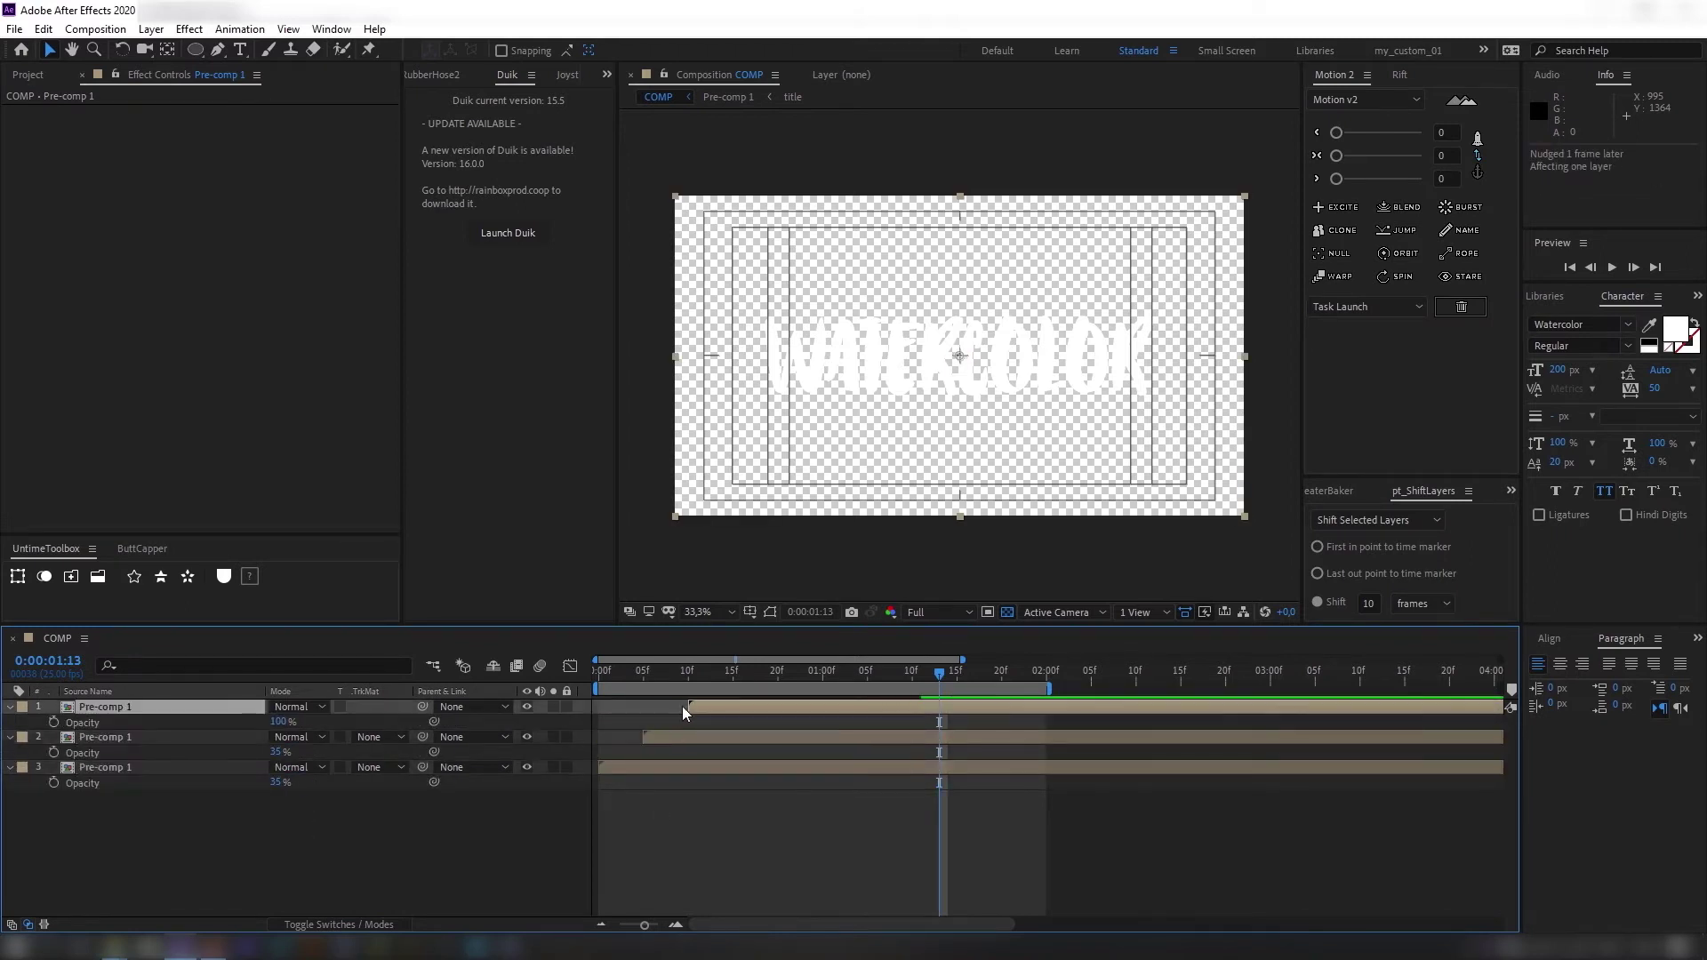
Add a background solid with a color value of 35 beneath all layers and open its settings.
{"action": "left_click", "coordinate": [811, 561]}
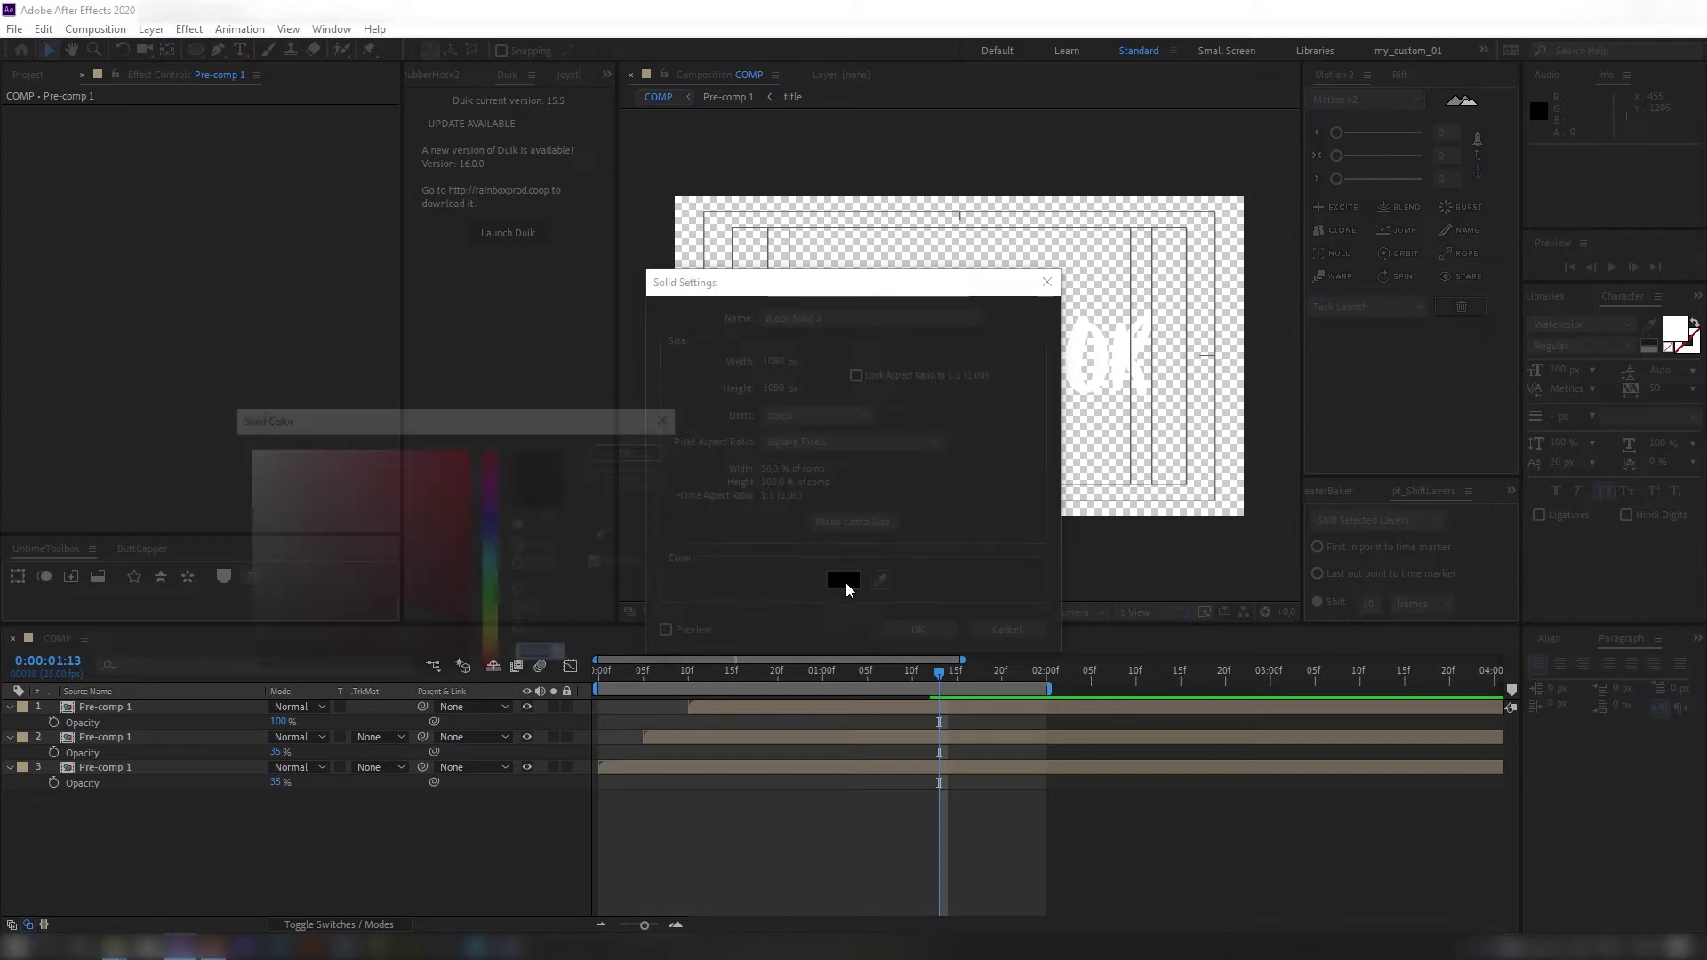
{"action": "left_click", "coordinate": [546, 566]}
{"action": "type", "text": "35"}
{"action": "left_click", "coordinate": [645, 449]}
{"action": "left_click", "coordinate": [922, 631]}
{"action": "key", "text": "ctrl+shift+["}
{"action": "key", "text": "ctrl+shift+y"}
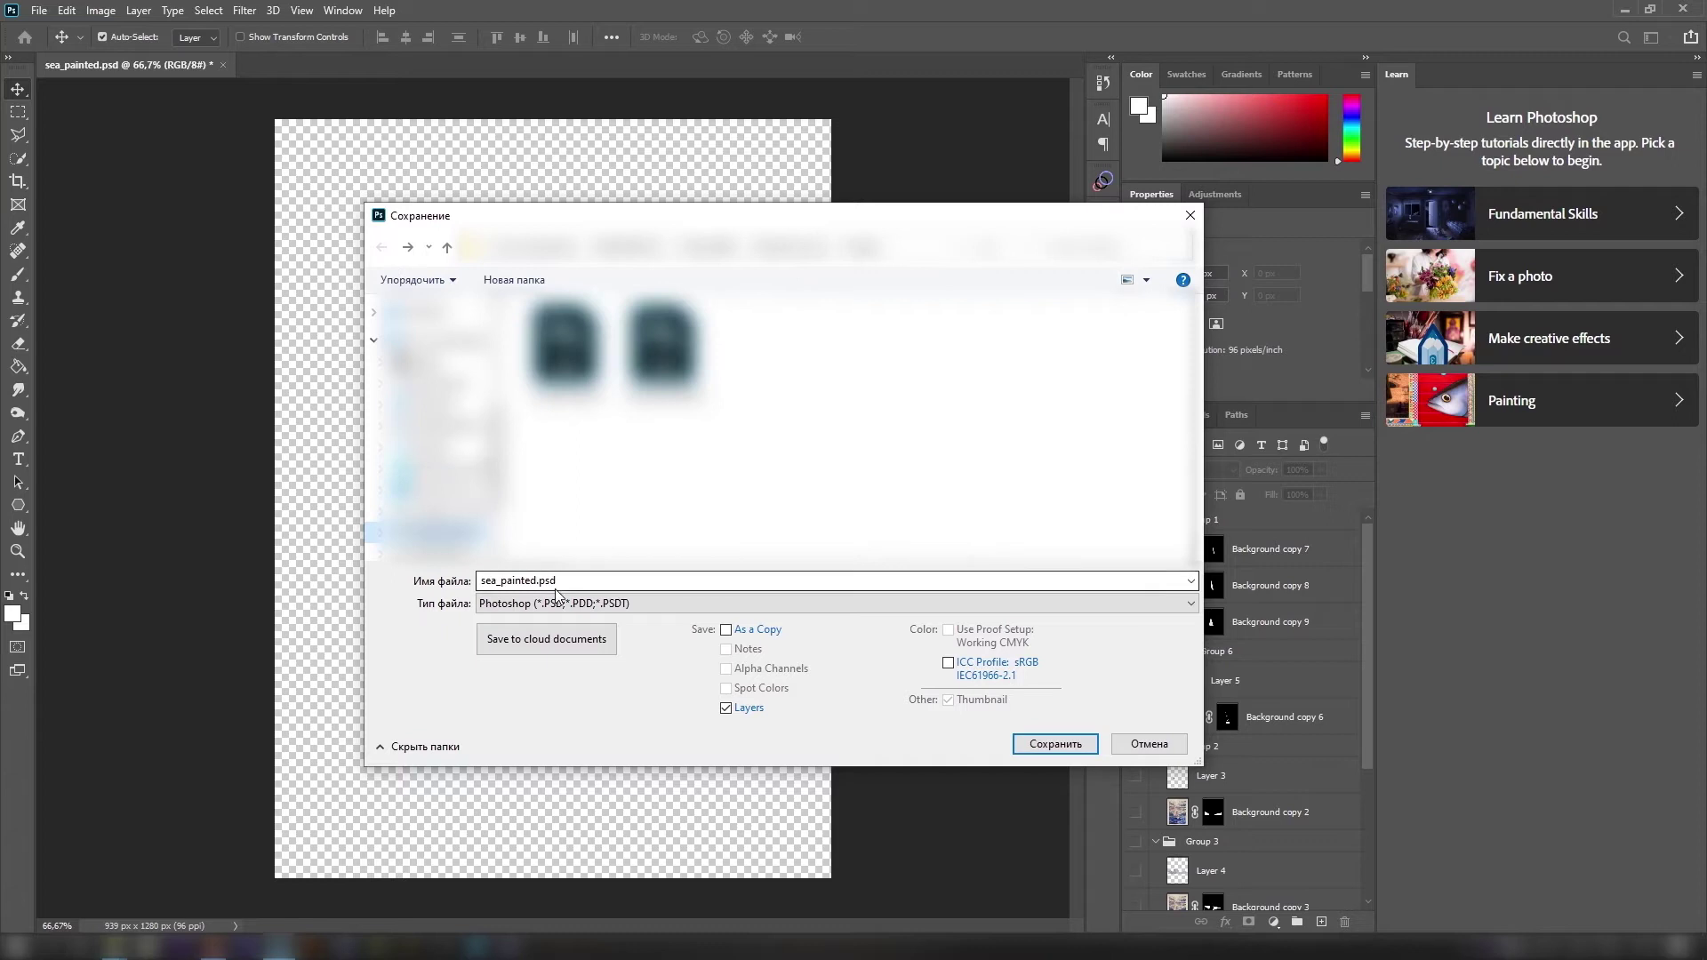
Save the visible sail as sail_01 in PNG format with the large file size option.
{"action": "left_click_drag", "start_coordinate": [552, 586], "coordinate": [455, 584]}
{"action": "type", "text": "sail_01"}
{"action": "left_click", "coordinate": [569, 604]}
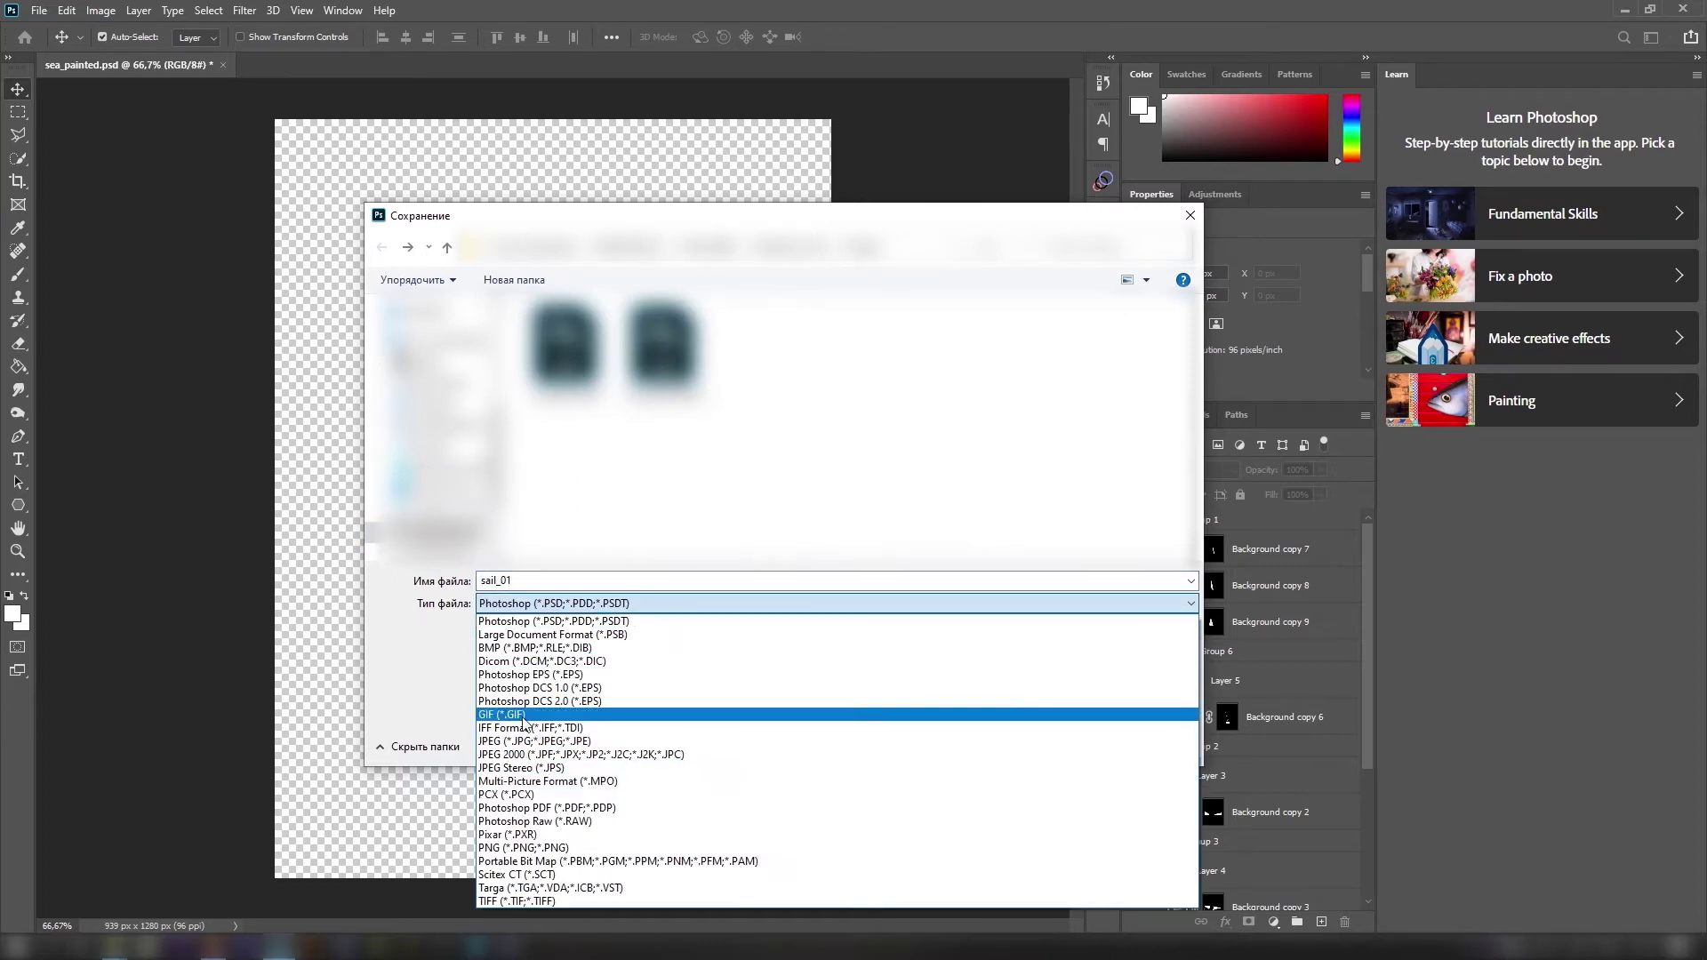
{"action": "left_click", "coordinate": [549, 848]}
{"action": "left_click", "coordinate": [1055, 744]}
{"action": "left_click", "coordinate": [953, 282]}
Show only the Background copy 8 sail instead of Background copy 7 and save it as PNG sail_02.
{"action": "left_click", "coordinate": [1135, 549]}
{"action": "left_click", "coordinate": [1135, 586]}
{"action": "key", "text": "ctrl+shift+s"}
{"action": "left_click", "coordinate": [609, 603]}
{"action": "left_click", "coordinate": [549, 848]}
{"action": "type", "text": "sail_02"}
{"action": "left_click", "coordinate": [1055, 744]}
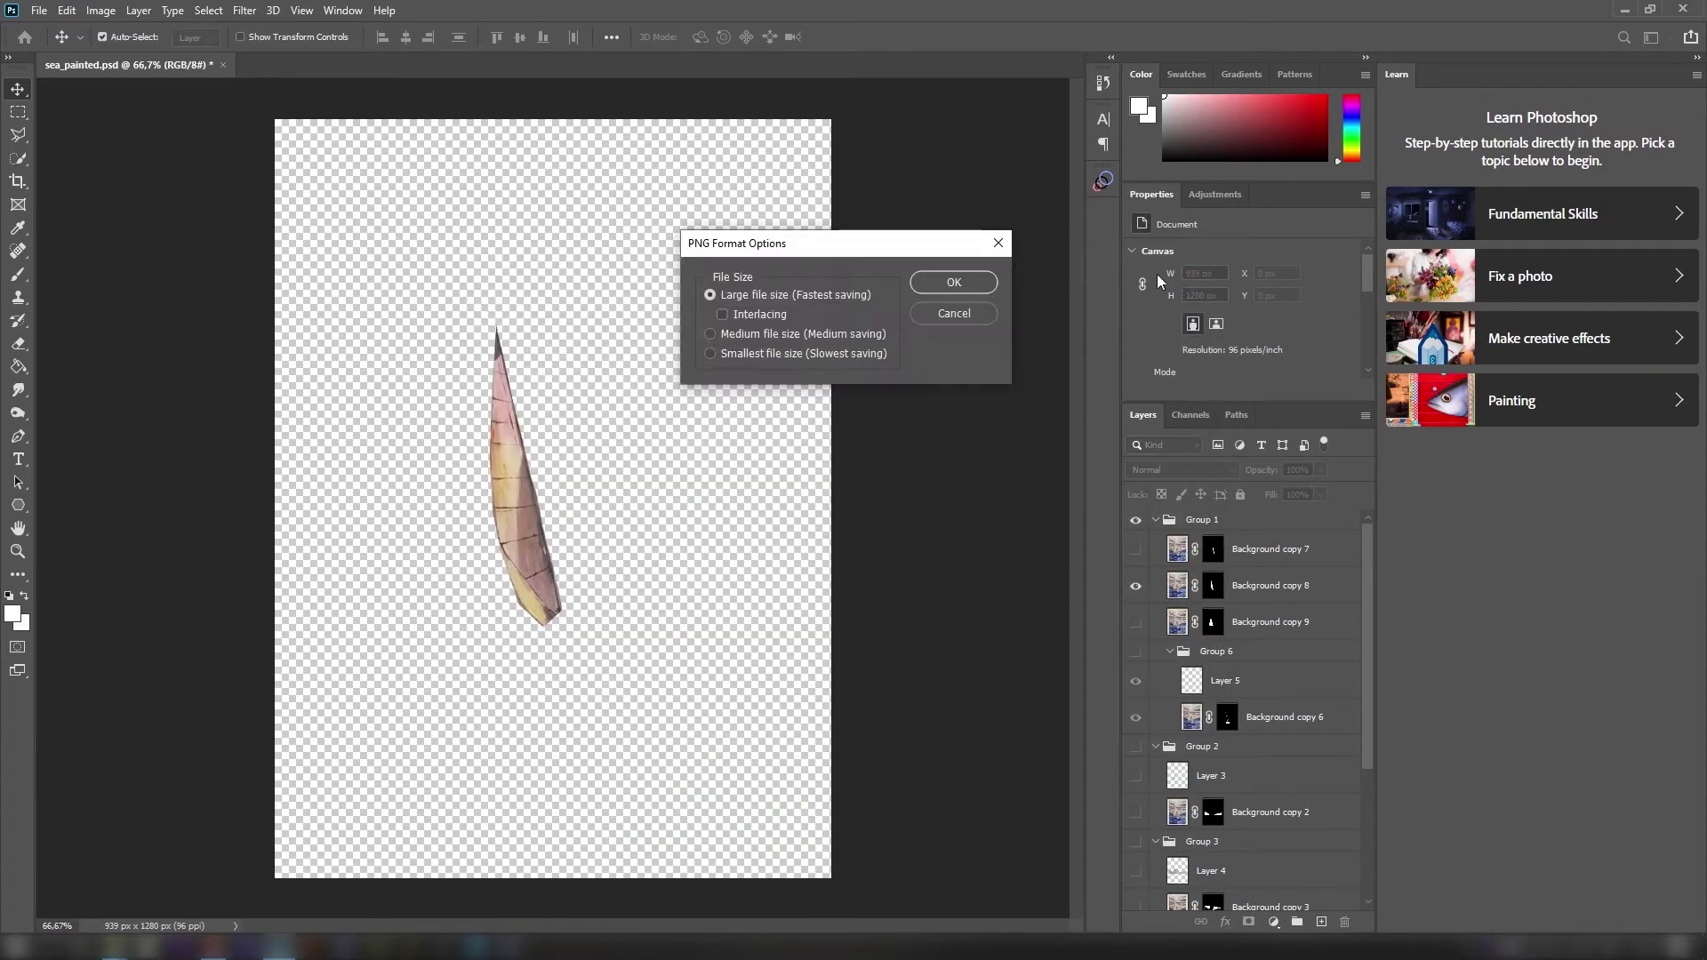
{"action": "left_click", "coordinate": [953, 281]}
Show the Background copy 9 sail instead of Background copy 8 and save it as PNG sail_03.
{"action": "left_click", "coordinate": [1135, 586]}
{"action": "left_click", "coordinate": [1135, 623]}
{"action": "key", "text": "ctrl+shift+s"}
{"action": "type", "text": "sail_03"}
{"action": "left_click", "coordinate": [609, 603]}
{"action": "left_click", "coordinate": [549, 848]}
{"action": "left_click", "coordinate": [1055, 744]}
{"action": "left_click", "coordinate": [951, 286]}
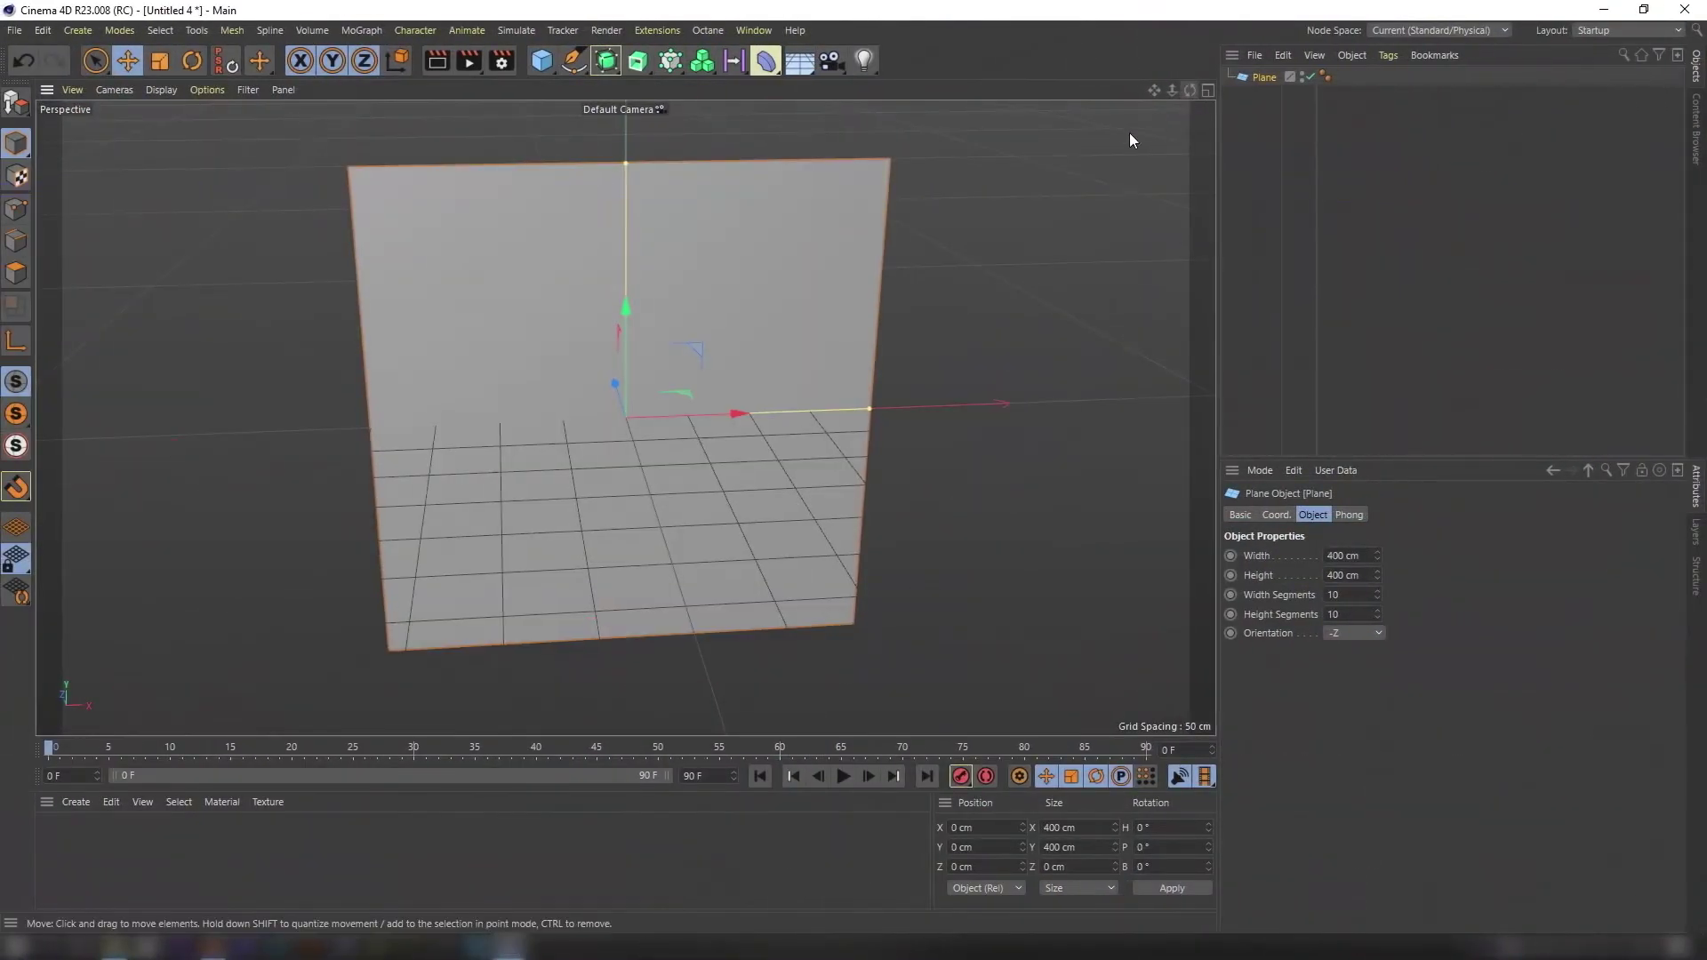
Set the plane's width and height segments to 20 and make the plane editable.
{"action": "double_click", "coordinate": [1337, 614]}
{"action": "type", "text": "20"}
{"action": "left_click", "coordinate": [1437, 640]}
{"action": "scroll", "coordinate": [628, 414], "scroll_direction": "down", "scroll_amount": 3}
{"action": "left_click", "coordinate": [16, 103]}
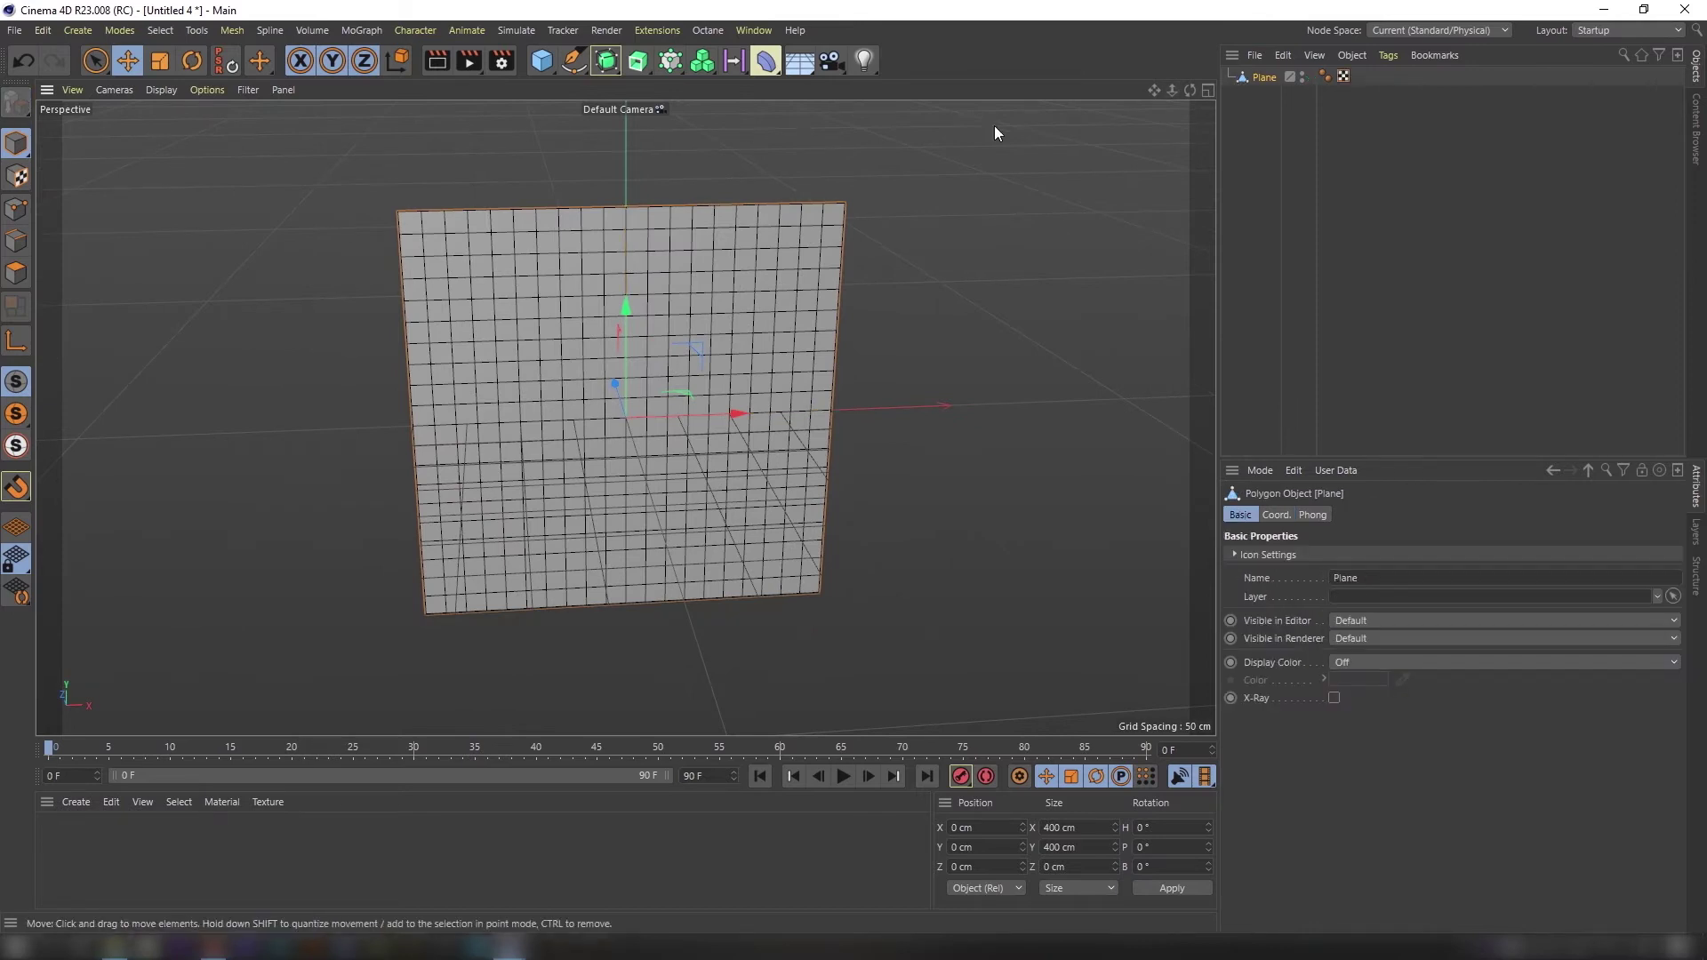
Create a new material and load sail_01.png as its Color channel texture.
{"action": "double_click", "coordinate": [68, 842]}
{"action": "double_click", "coordinate": [60, 836]}
{"action": "left_click", "coordinate": [303, 319]}
{"action": "left_click", "coordinate": [121, 944]}
{"action": "left_click", "coordinate": [793, 673]}
{"action": "left_click_drag", "start_coordinate": [1026, 349], "coordinate": [1245, 338]}
{"action": "left_click_drag", "start_coordinate": [967, 529], "coordinate": [559, 317]}
{"action": "left_click", "coordinate": [929, 551]}
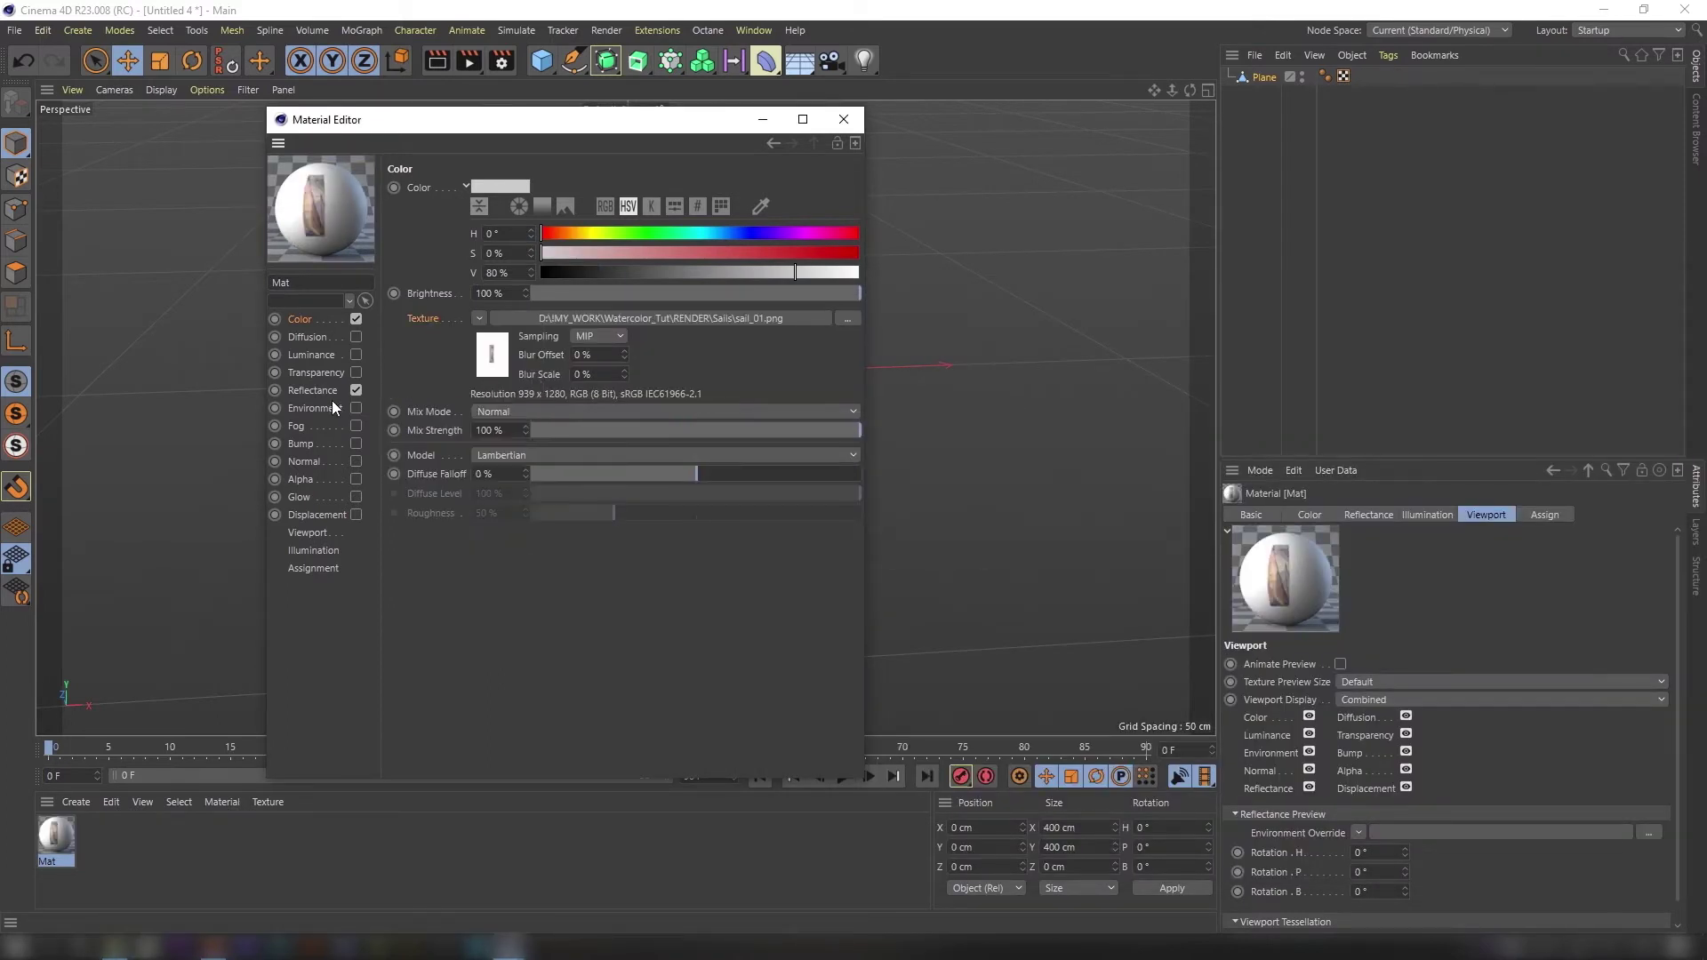
Disable the material's Reflectance and enable its Alpha channel, pasting the sail image as the alpha texture.
{"action": "left_click", "coordinate": [355, 391]}
{"action": "left_click", "coordinate": [308, 478]}
{"action": "left_click", "coordinate": [355, 479]}
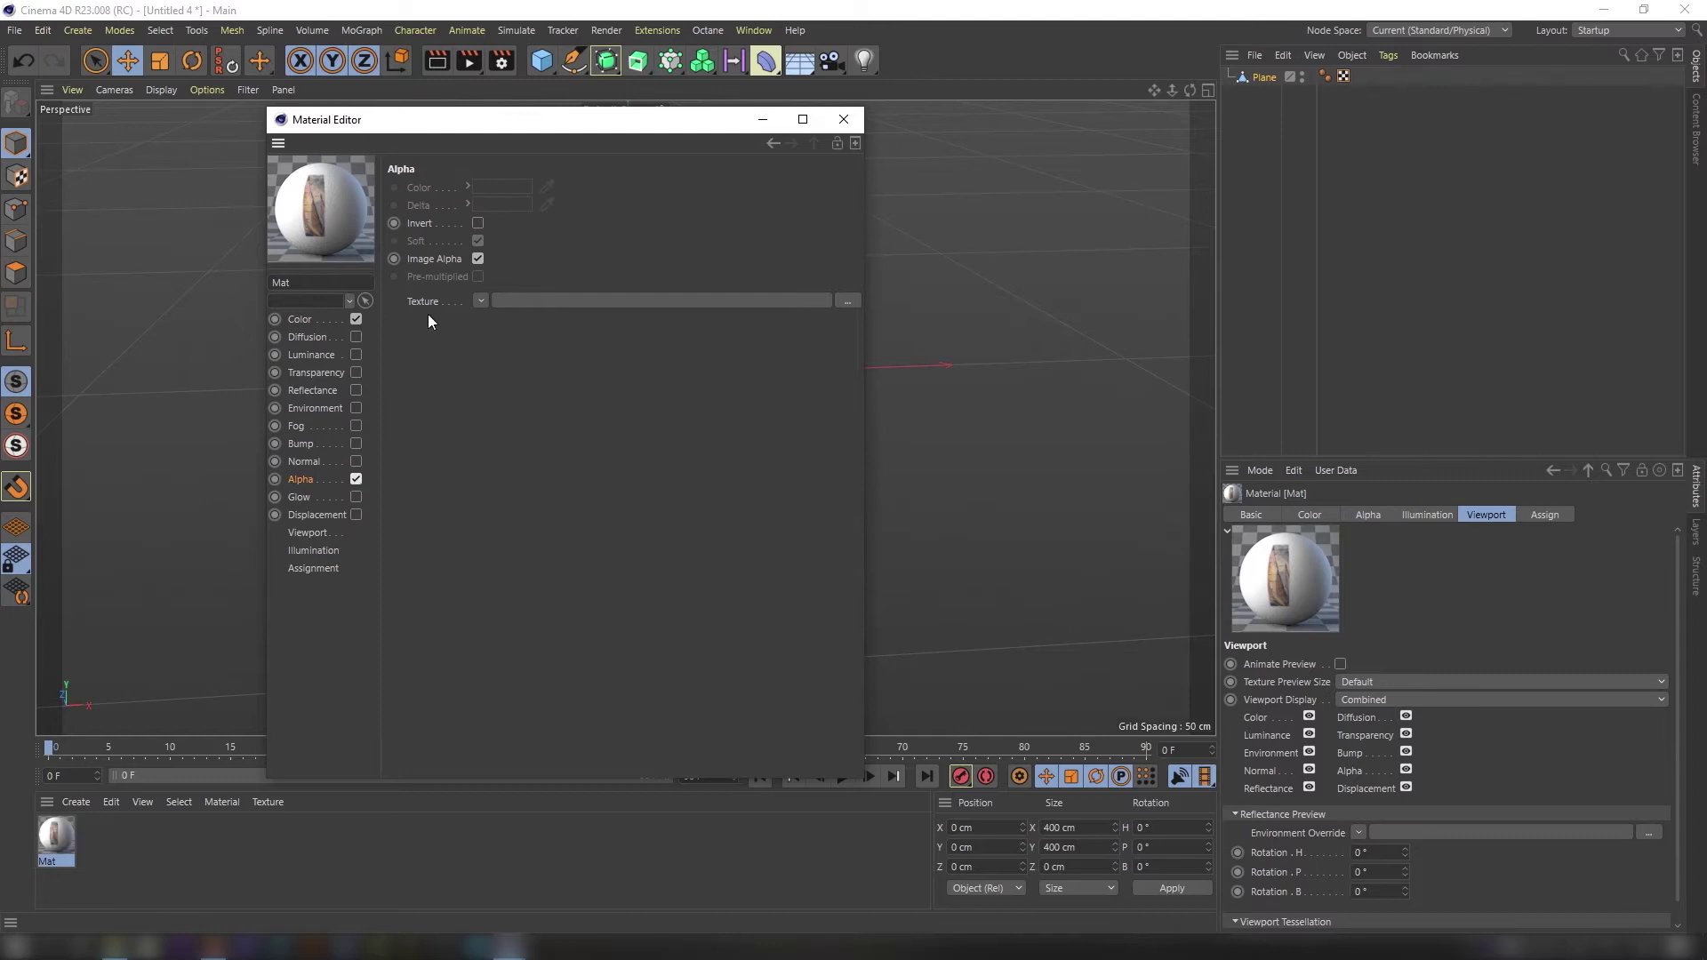
{"action": "right_click", "coordinate": [430, 304]}
{"action": "left_click", "coordinate": [493, 375]}
{"action": "left_click", "coordinate": [757, 122]}
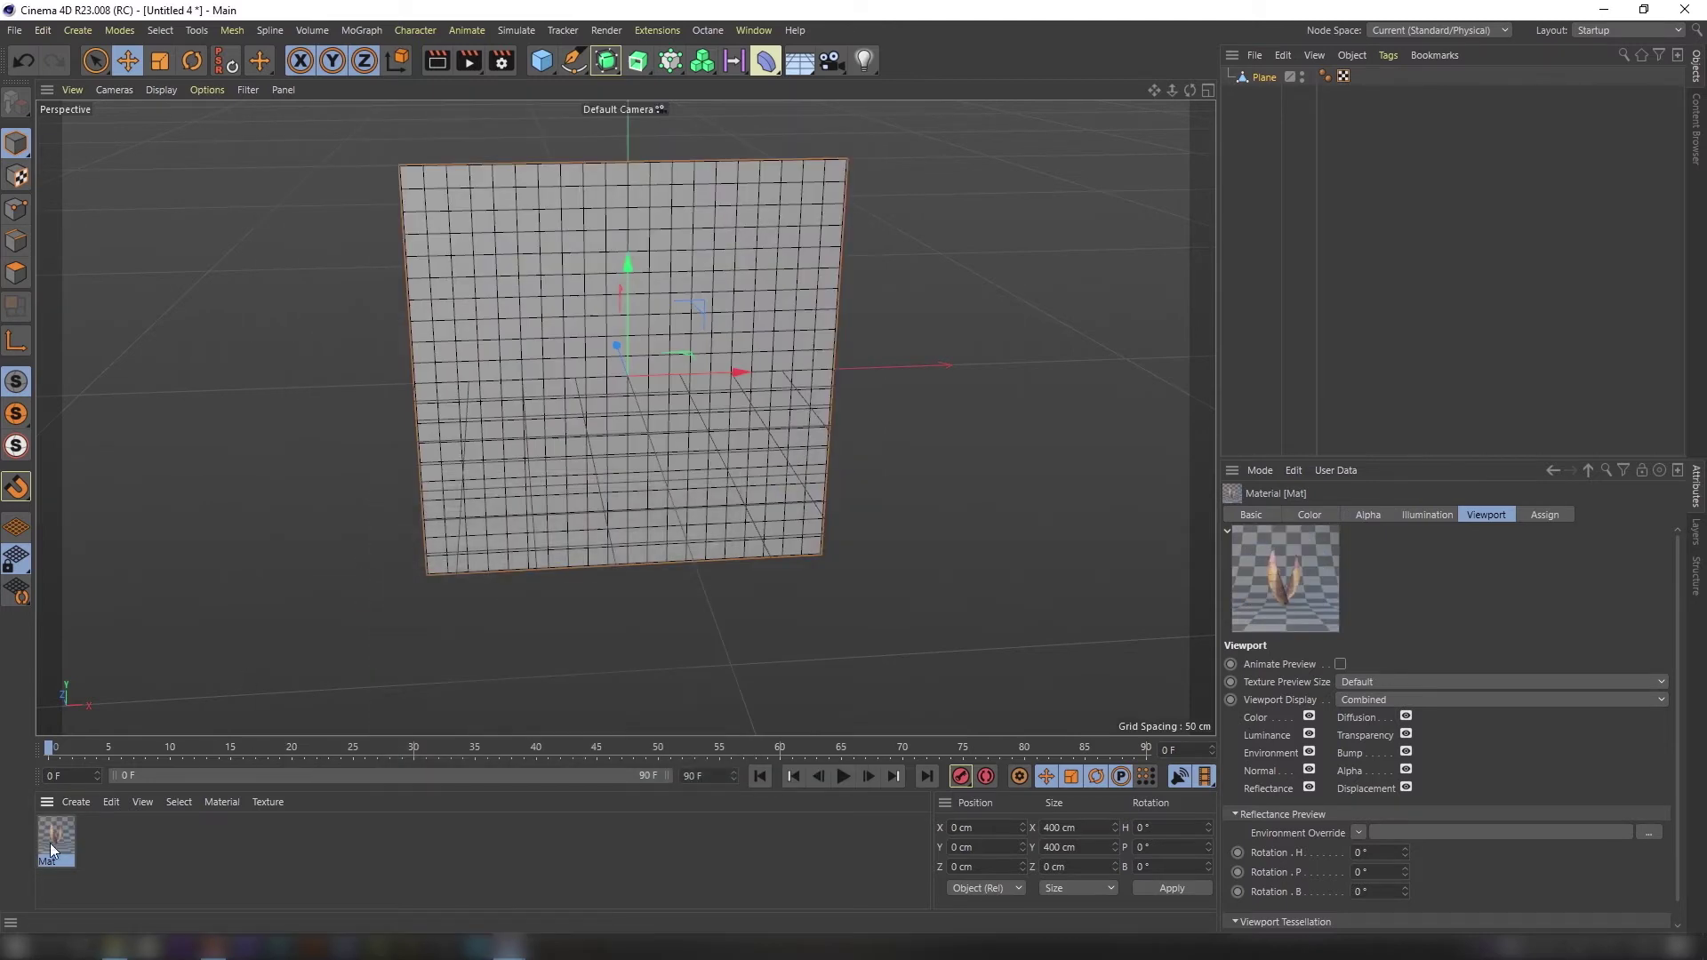
Apply the sail material to the plane and set its tag to Offset U 195%, Offset V -68%, and Length U and V 250%.
{"action": "left_click_drag", "start_coordinate": [1264, 94], "coordinate": [1269, 81]}
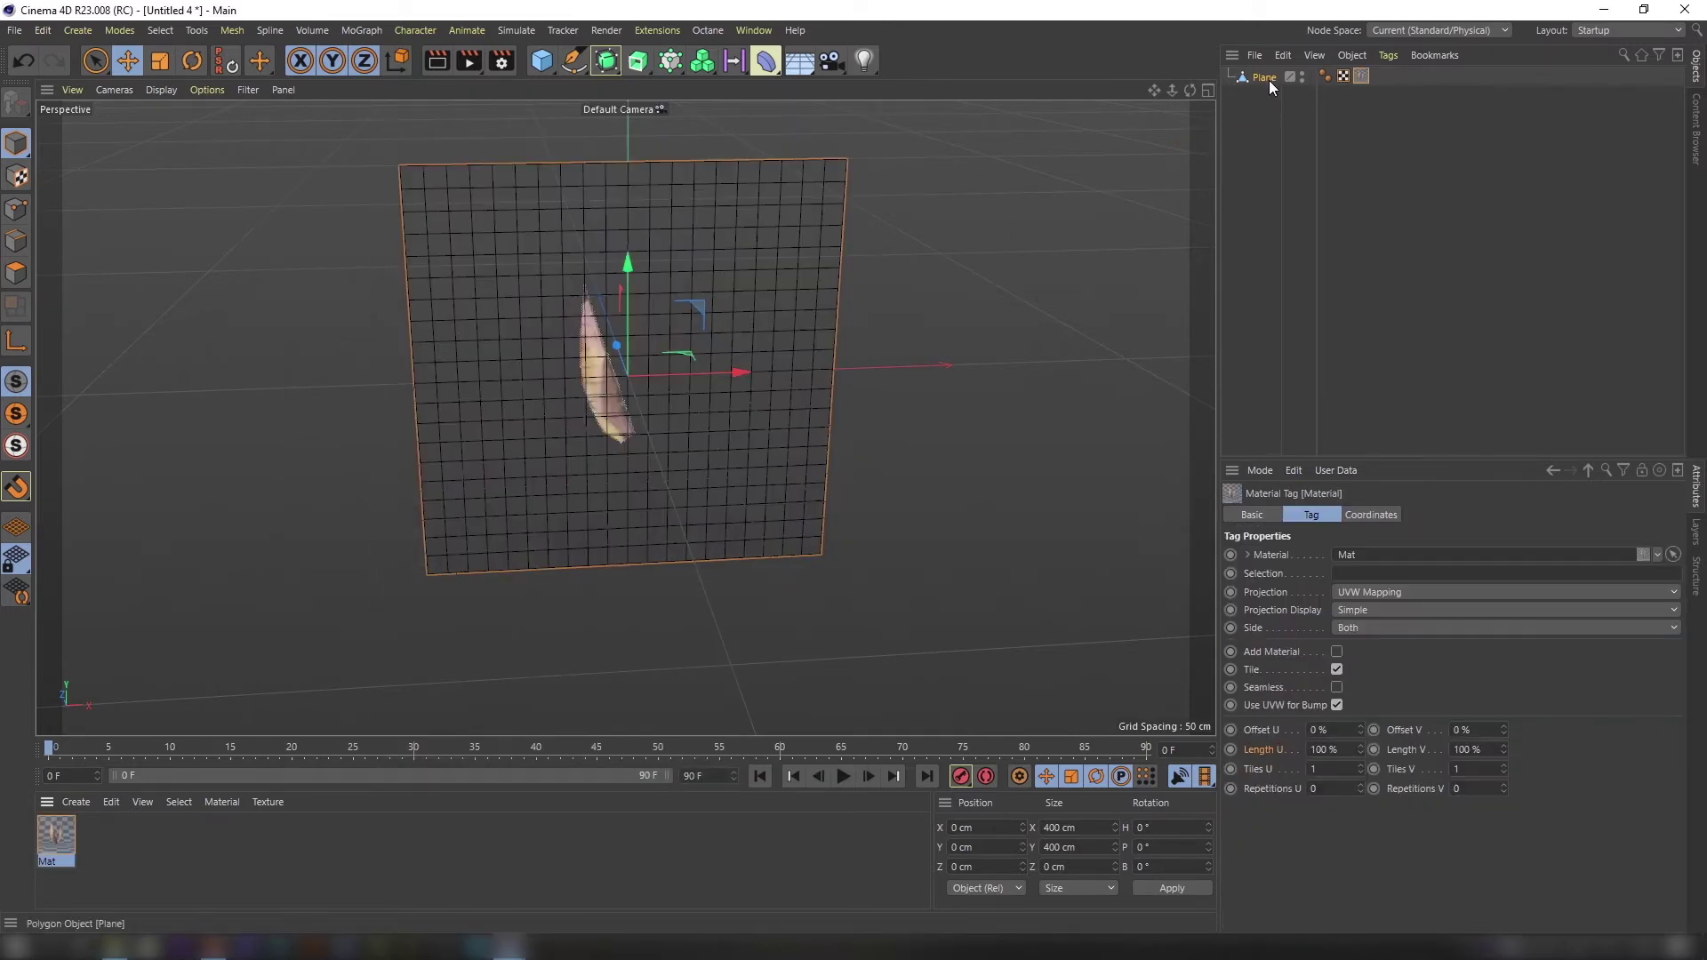
{"action": "double_click", "coordinate": [1358, 80]}
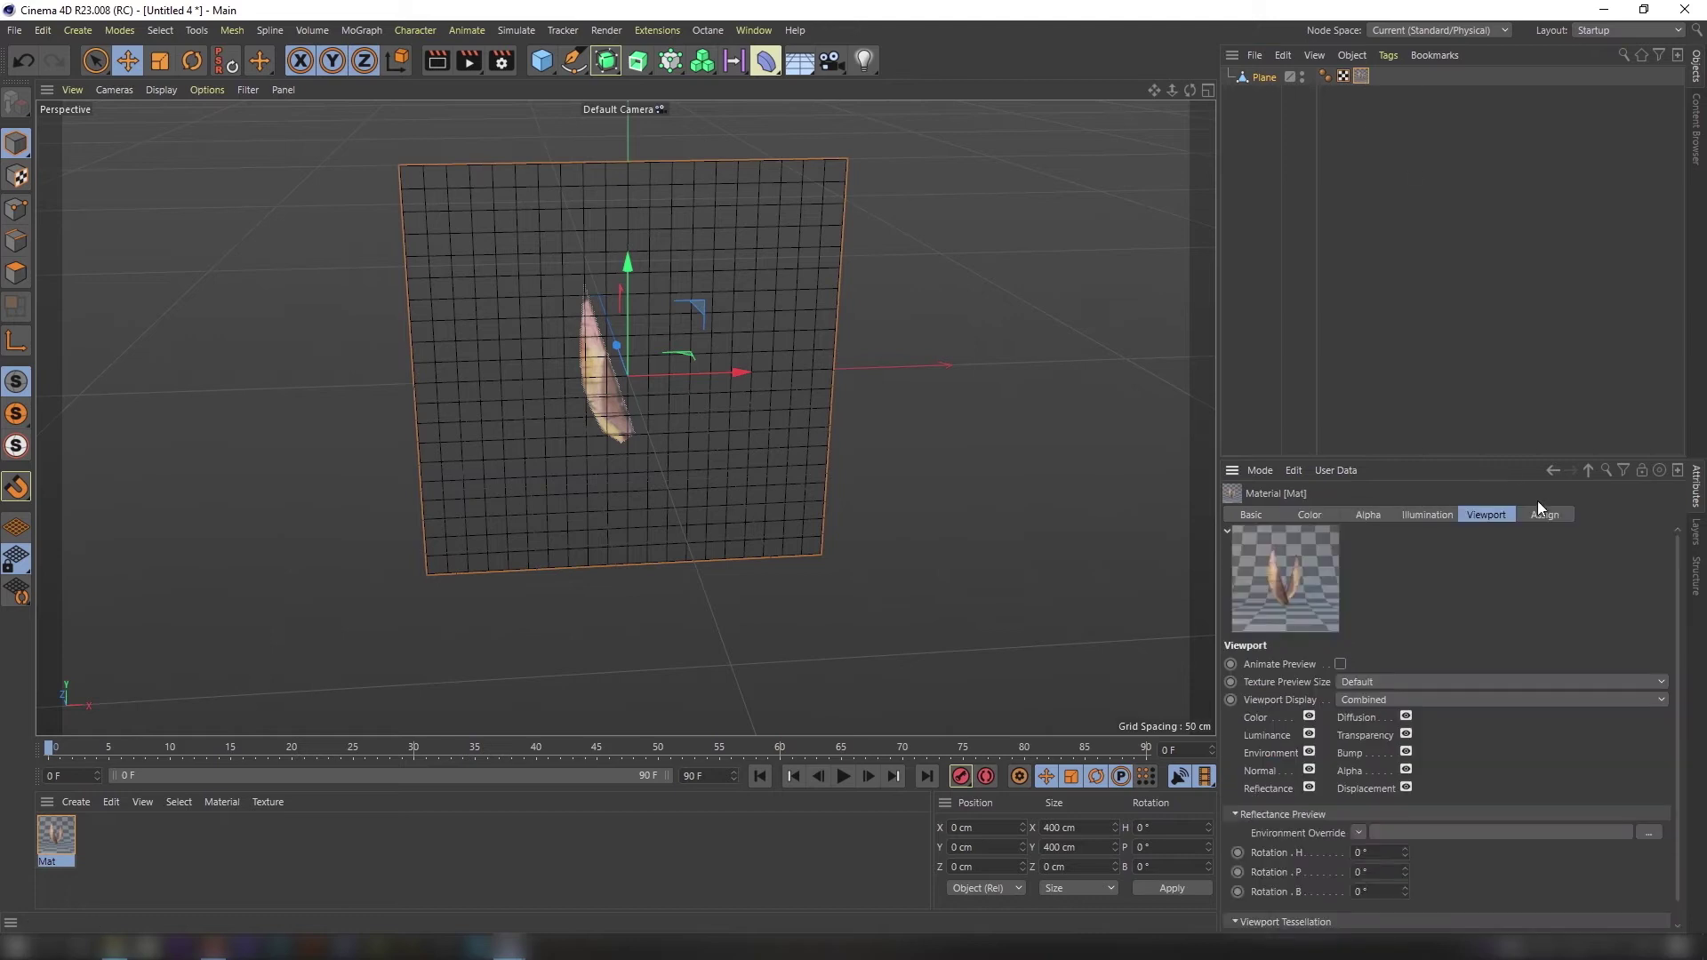
{"action": "left_click", "coordinate": [1373, 677]}
{"action": "left_click", "coordinate": [1361, 77]}
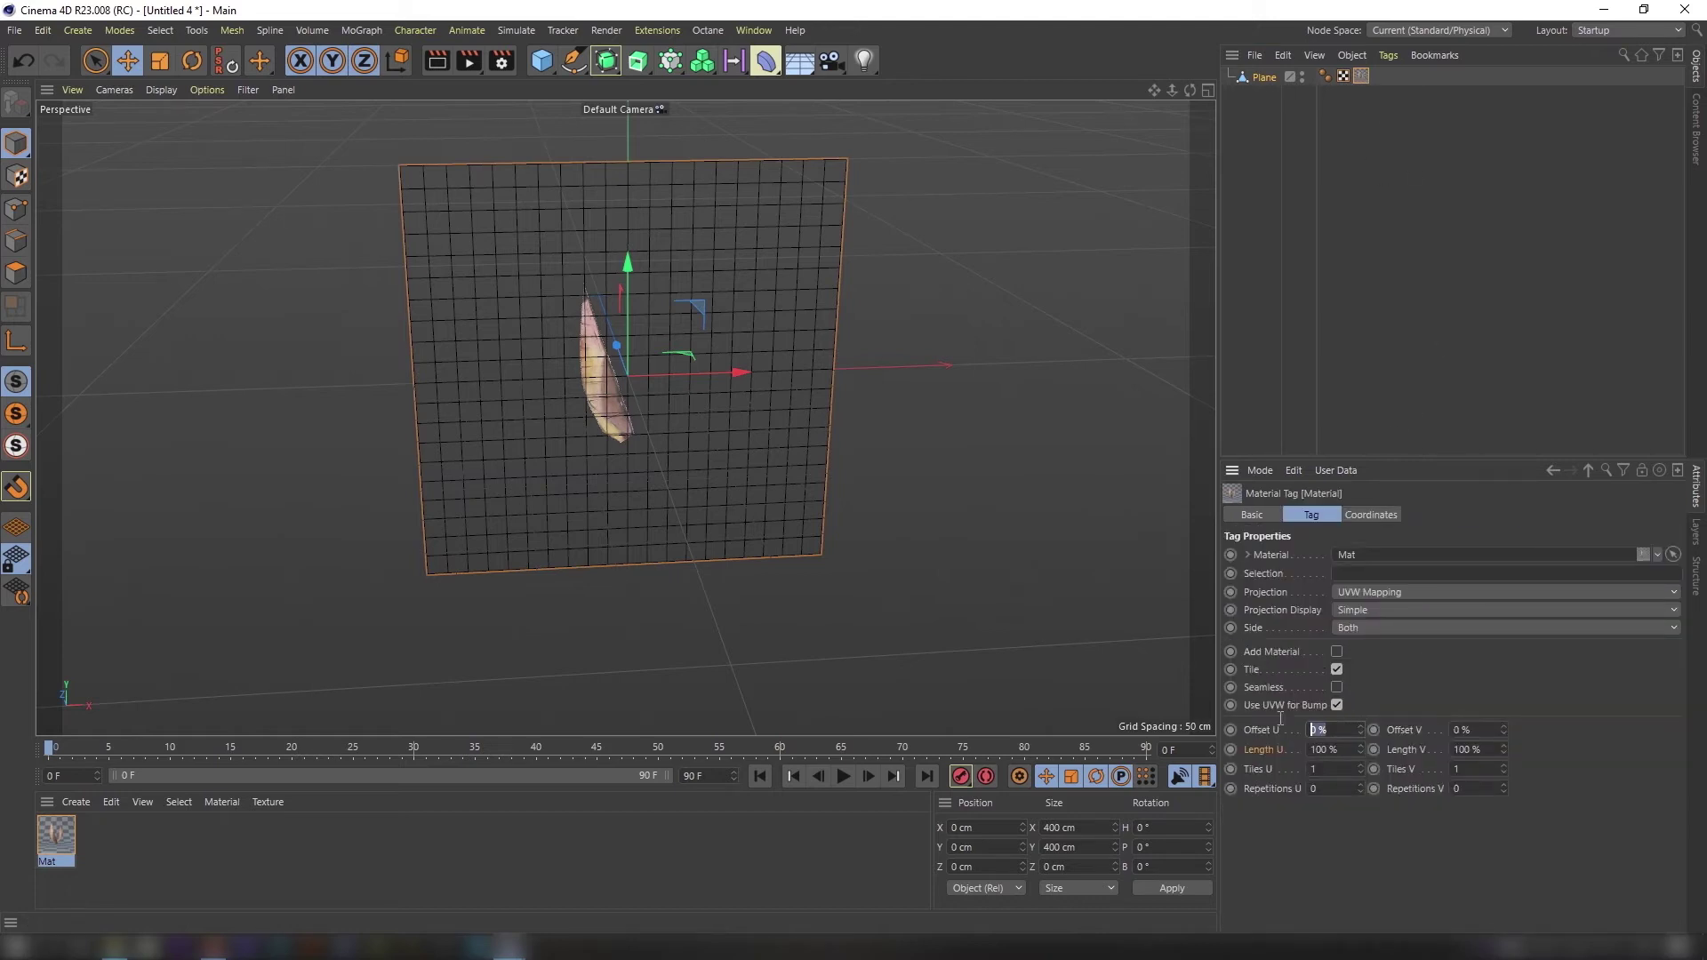
{"action": "type", "text": "195"}
{"action": "key", "text": "Tab"}
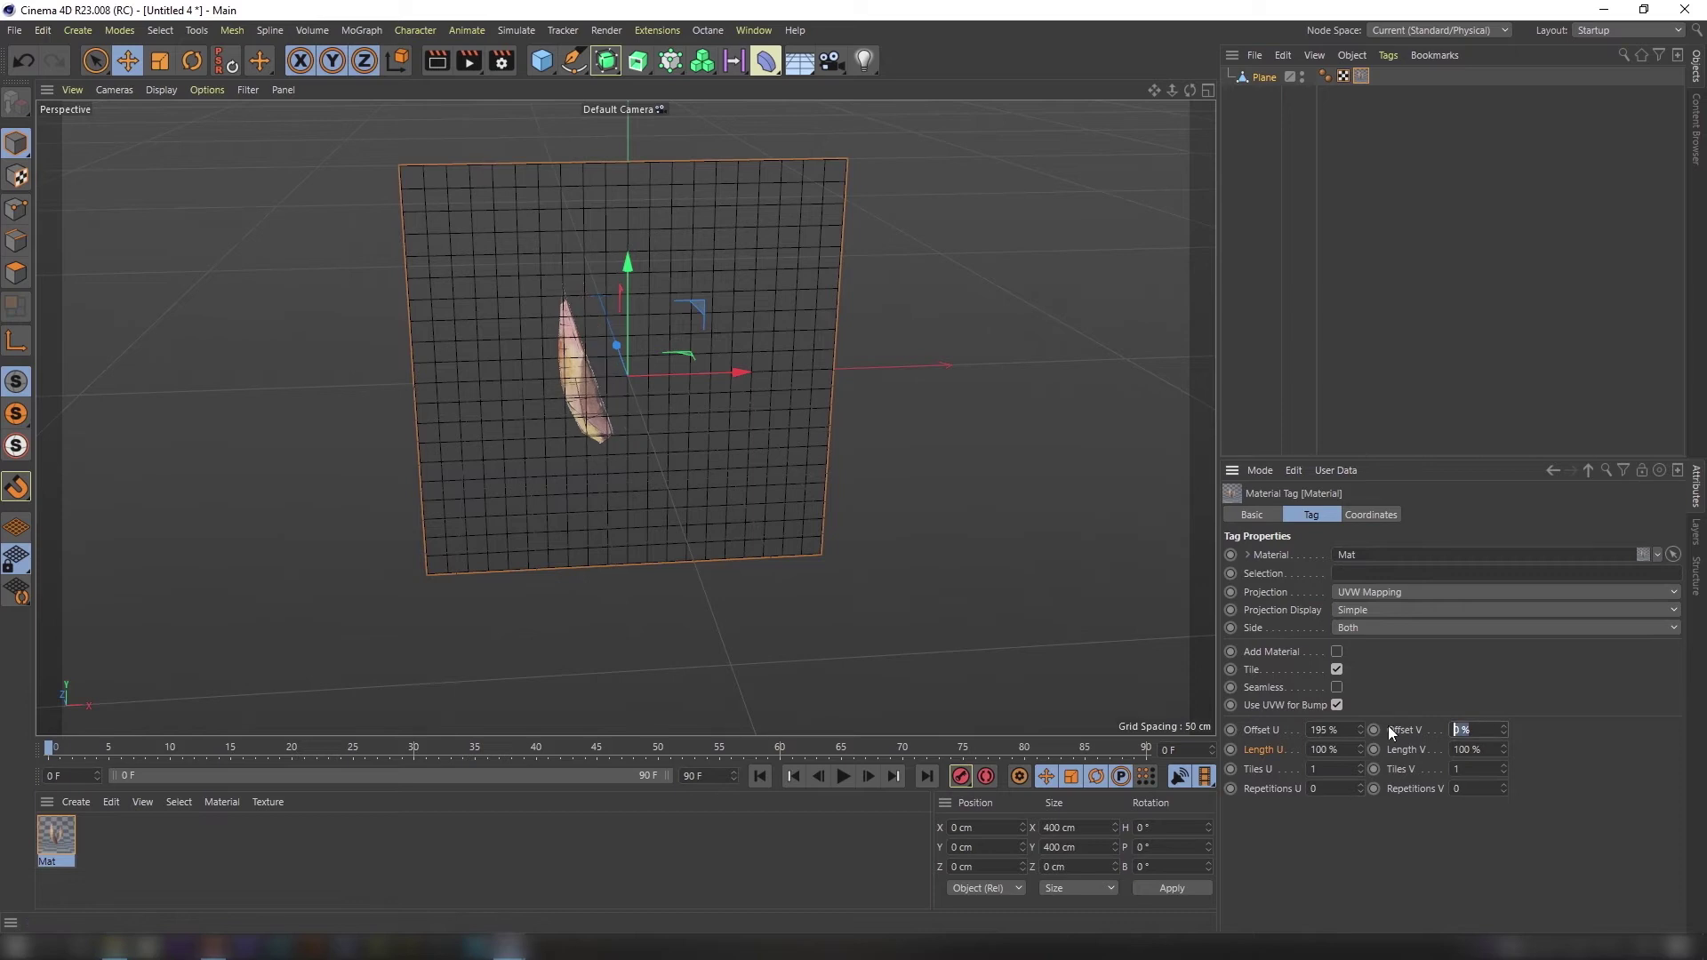
{"action": "type", "text": "-68"}
{"action": "key", "text": "Return"}
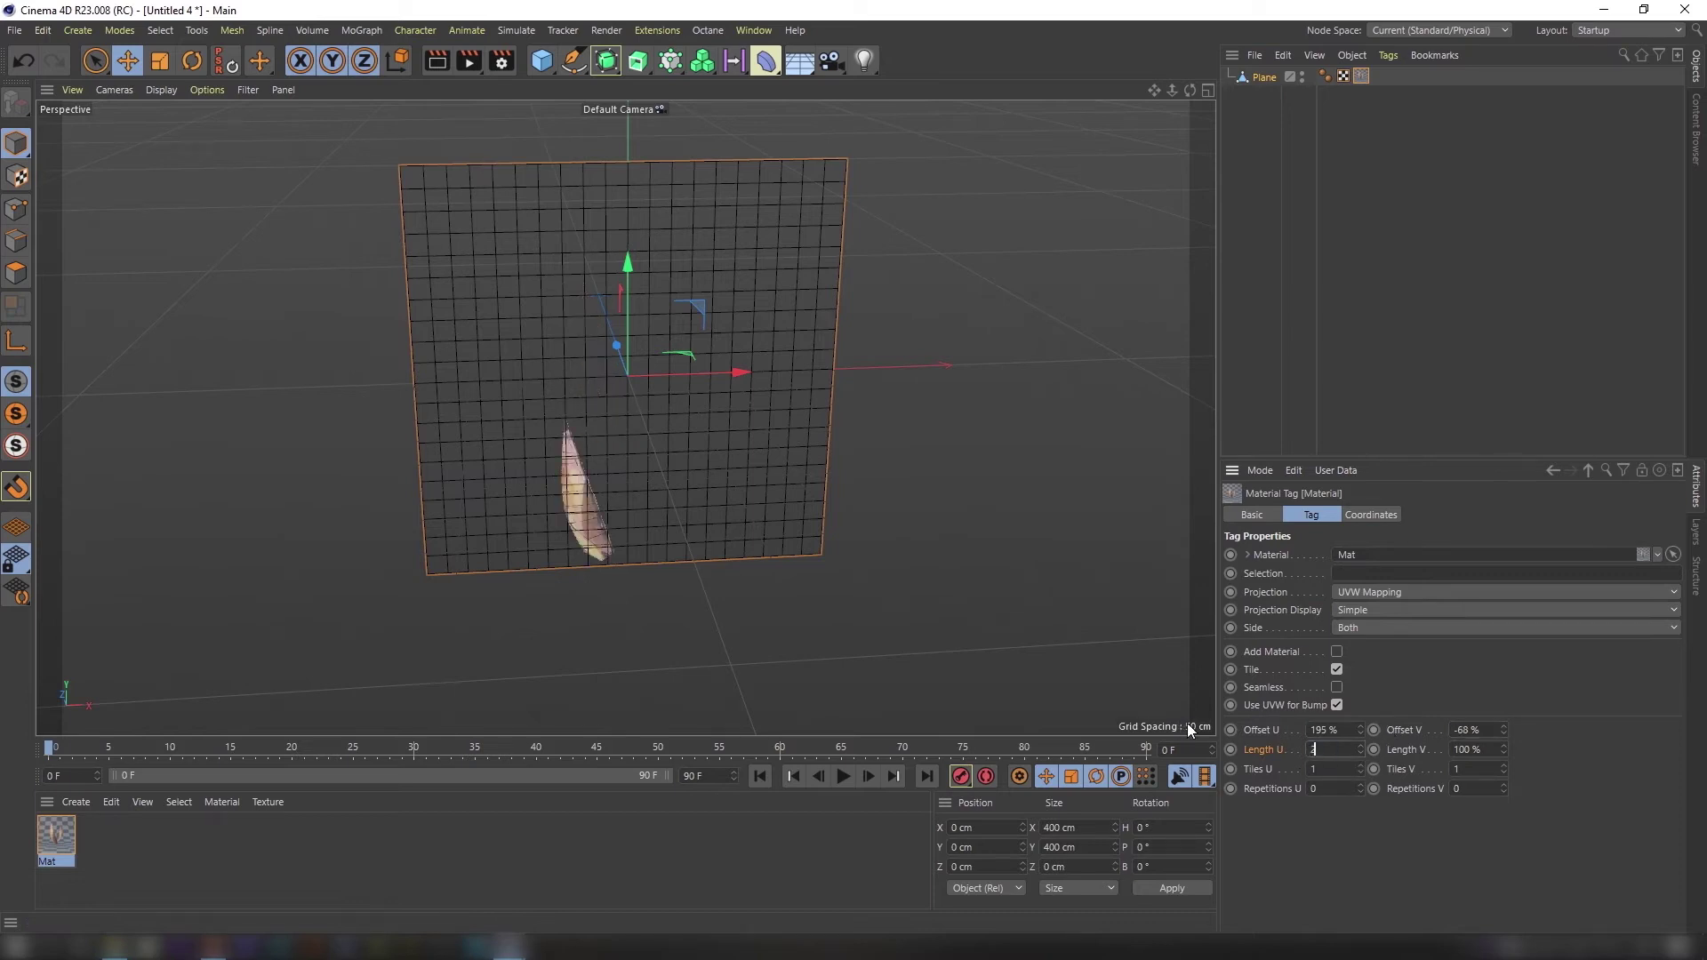
{"action": "key", "text": "Tab"}
{"action": "type", "text": "250"}
{"action": "key", "text": "Return"}
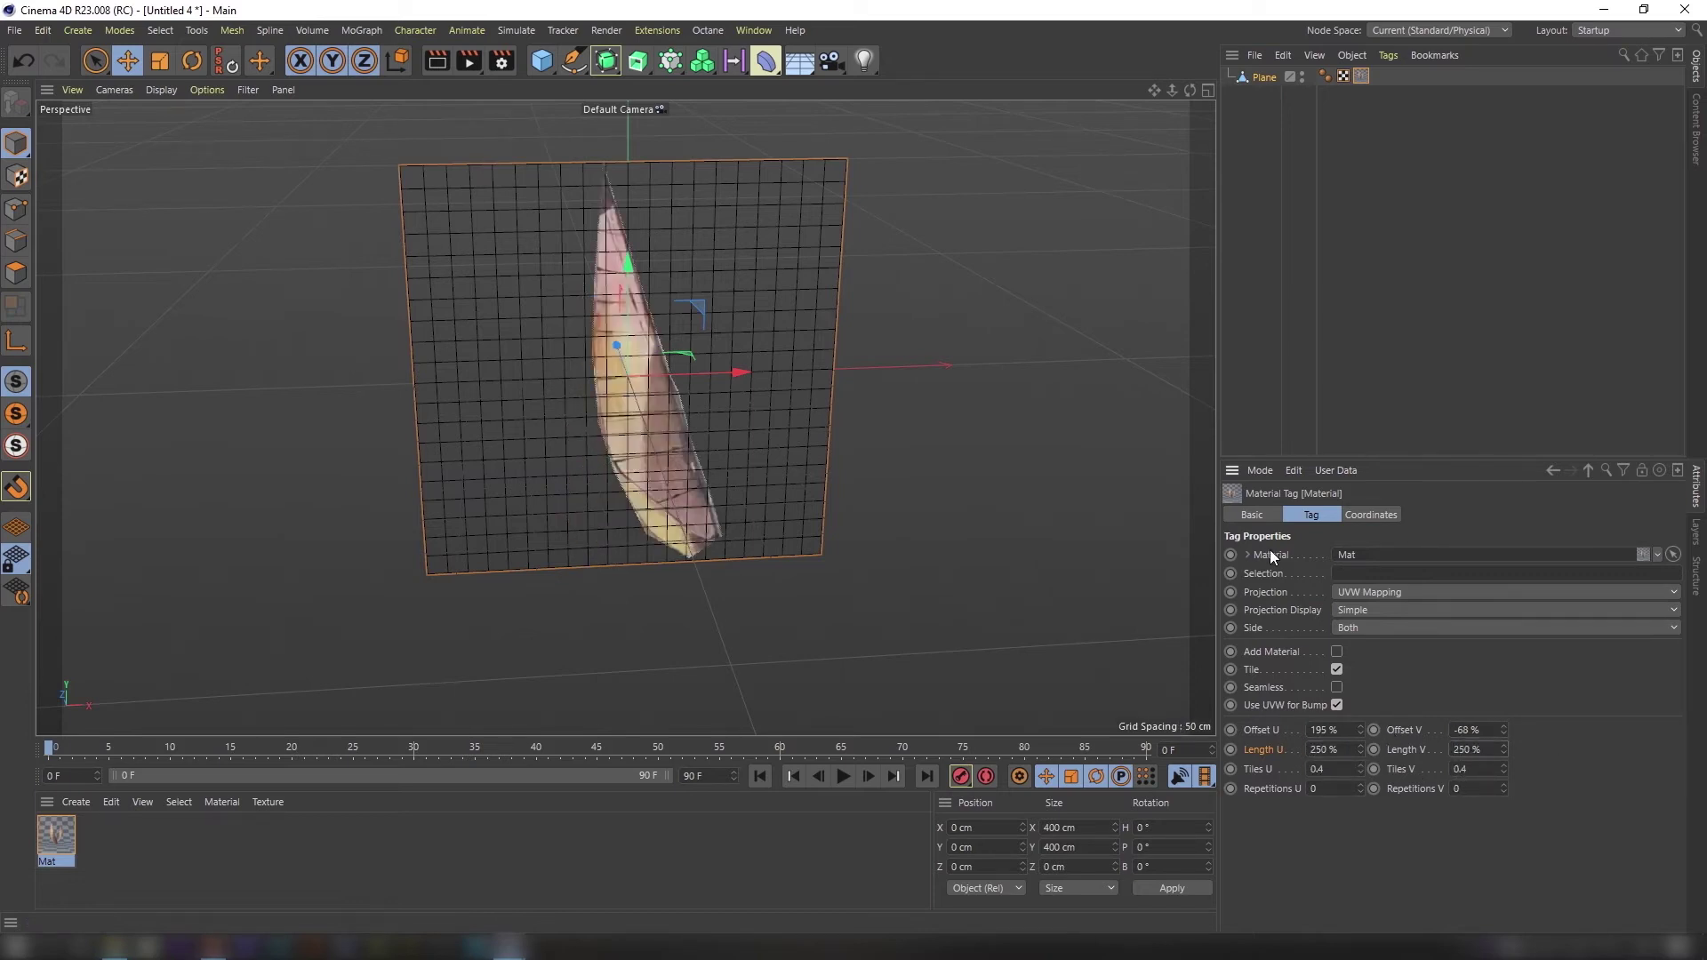
Set the plane's X position to -1 cm and its Z position to -41 cm.
{"action": "left_click", "coordinate": [1263, 78]}
{"action": "left_click", "coordinate": [1276, 514]}
{"action": "left_click", "coordinate": [1302, 556]}
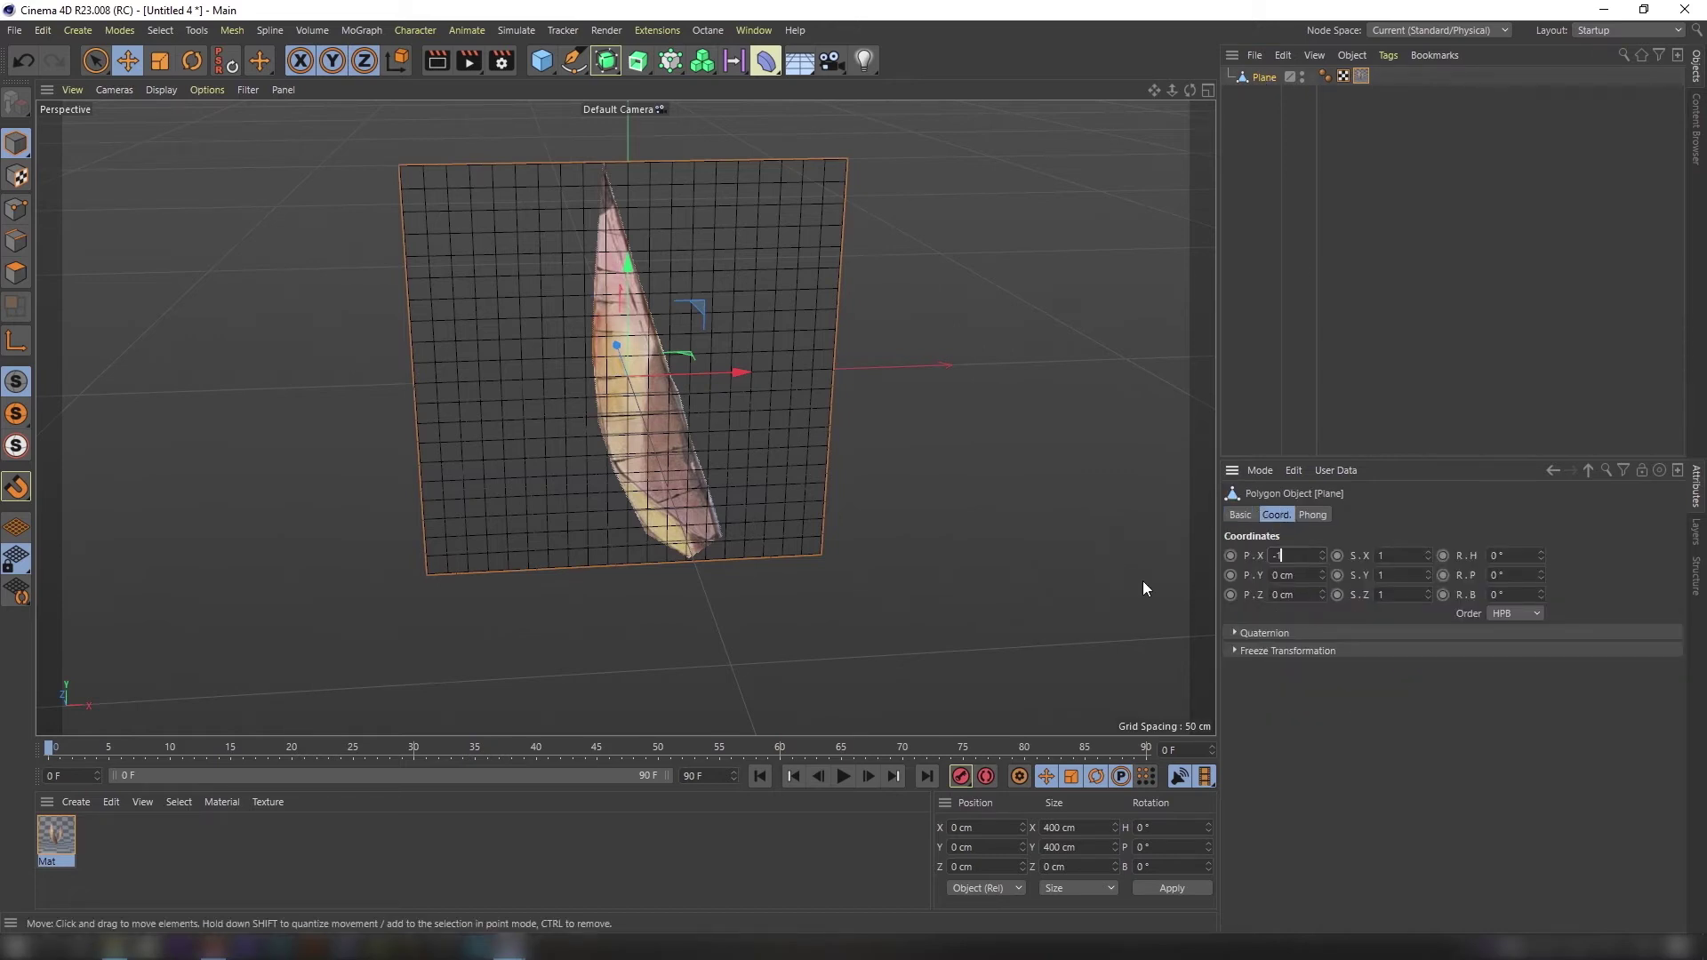
{"action": "left_click_drag", "start_coordinate": [1297, 598], "coordinate": [1130, 591]}
{"action": "type", "text": "-41"}
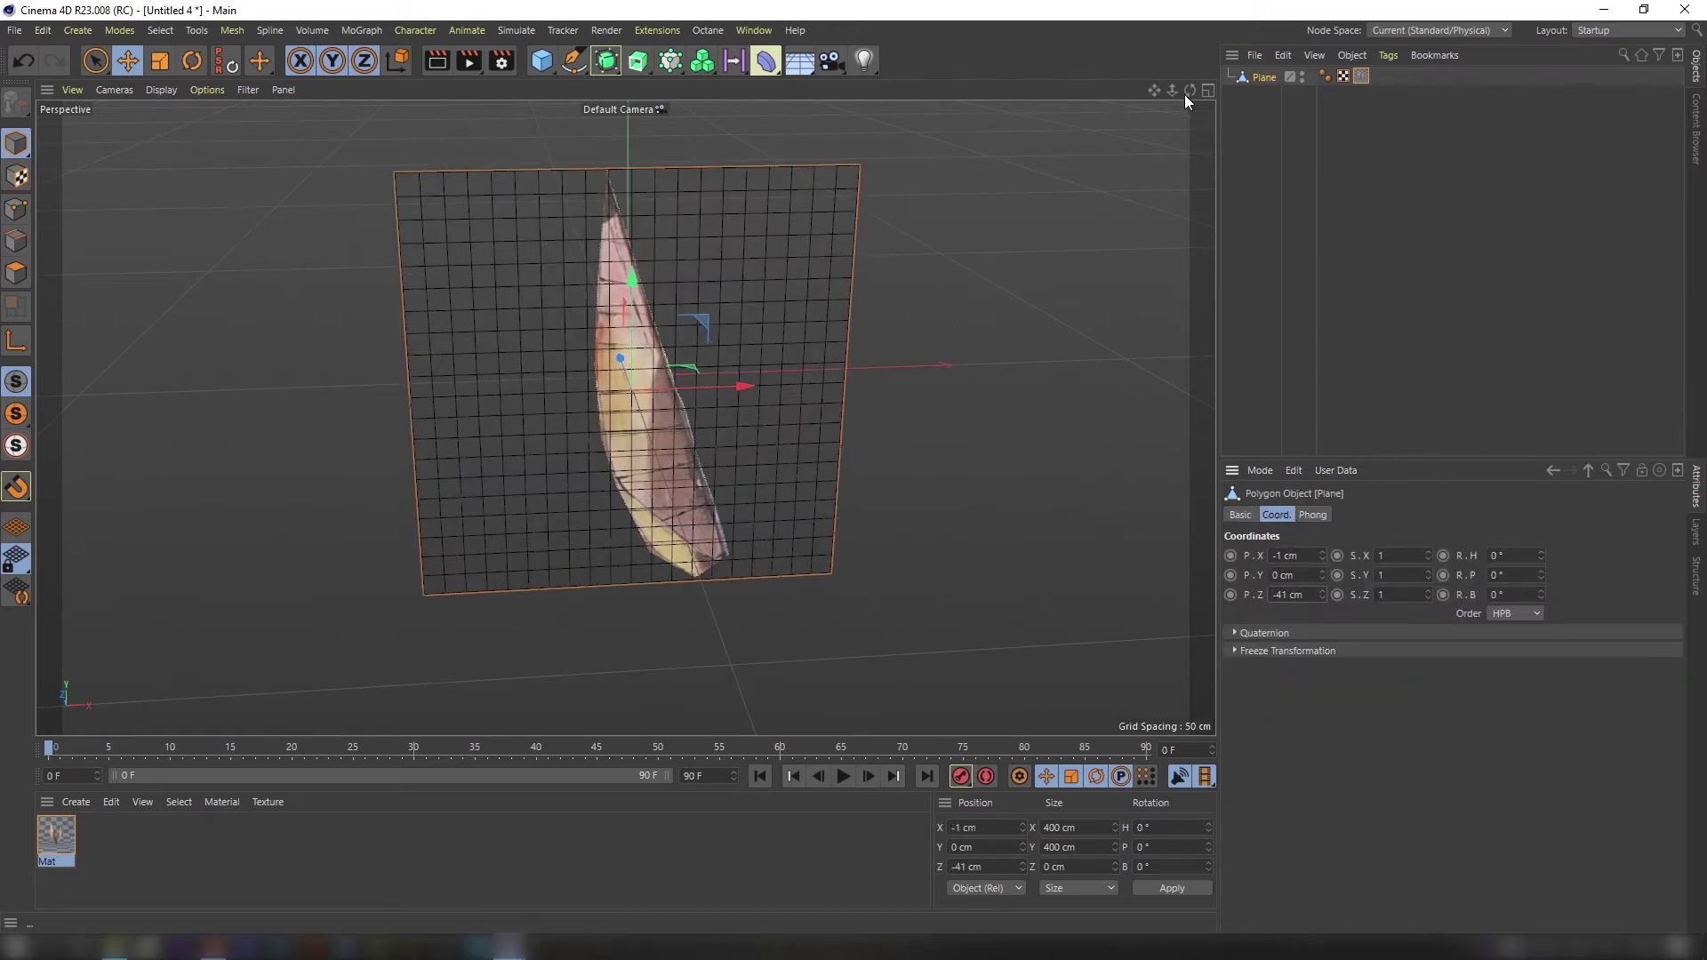
Add a Cloth tag to the plane and look through its Tag, Forces and Dresser settings.
{"action": "left_click_drag", "start_coordinate": [1188, 96], "coordinate": [1187, 87]}
{"action": "left_click", "coordinate": [1330, 147]}
{"action": "left_click", "coordinate": [1257, 82]}
{"action": "right_click", "coordinate": [1257, 81]}
{"action": "mouse_move", "coordinate": [1342, 304]}
{"action": "left_click", "coordinate": [1529, 425]}
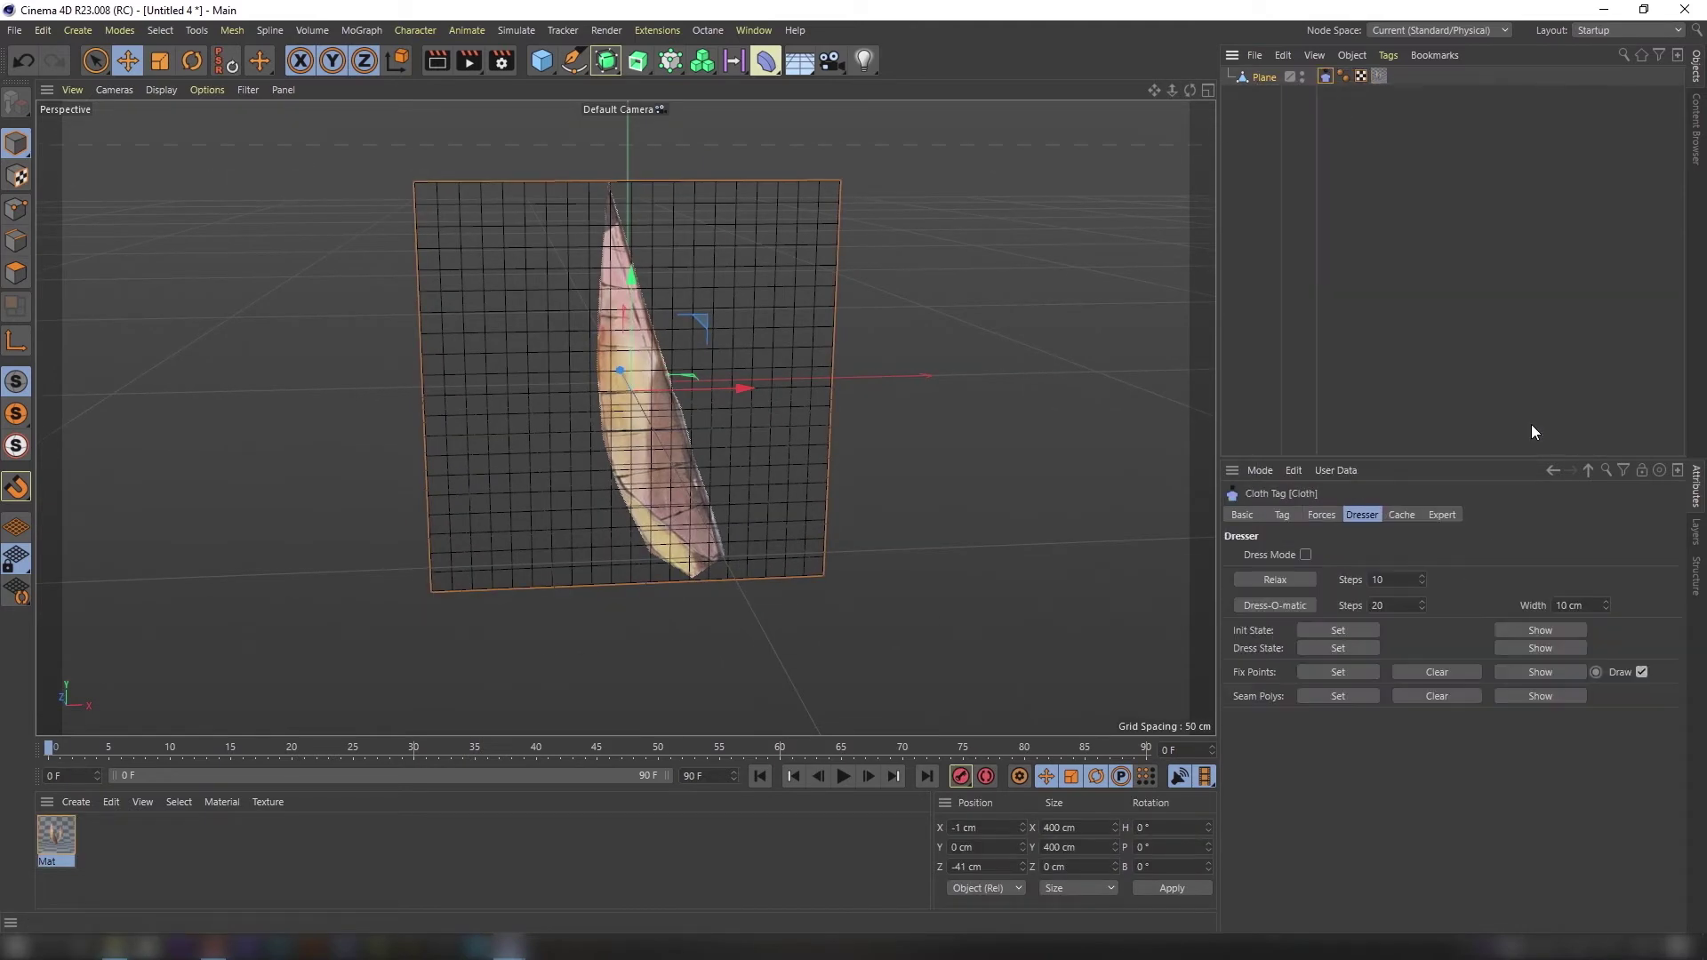
{"action": "left_click", "coordinate": [1284, 515]}
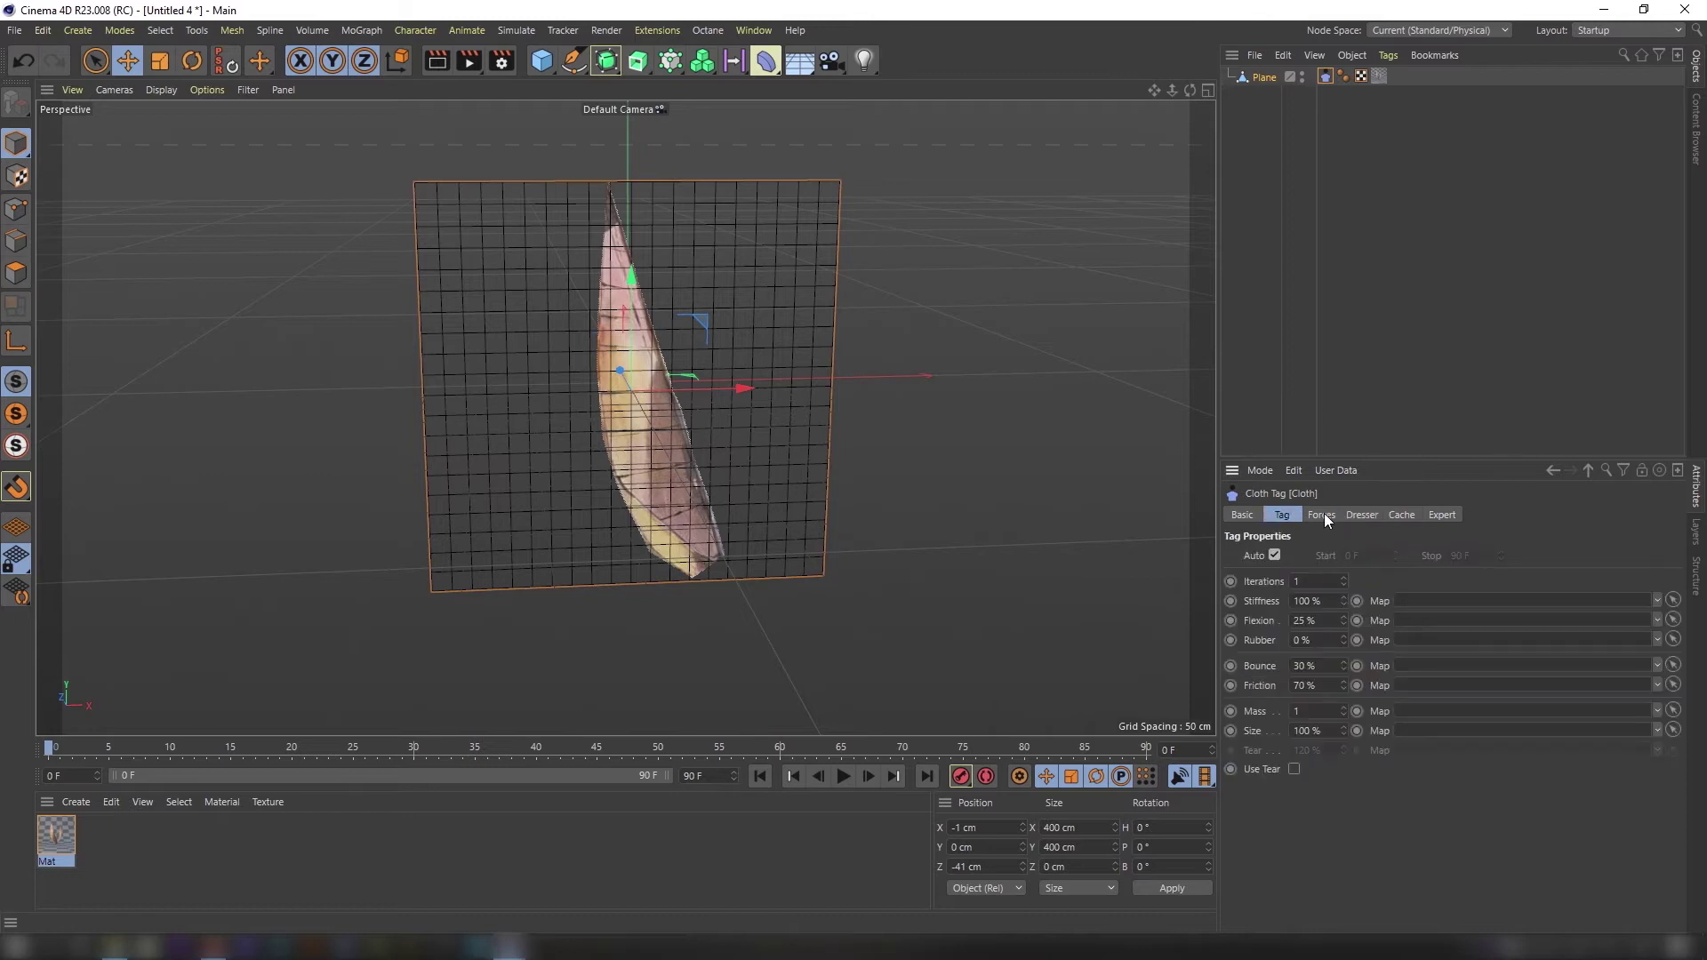
{"action": "left_click", "coordinate": [1322, 514]}
{"action": "left_click", "coordinate": [1362, 515]}
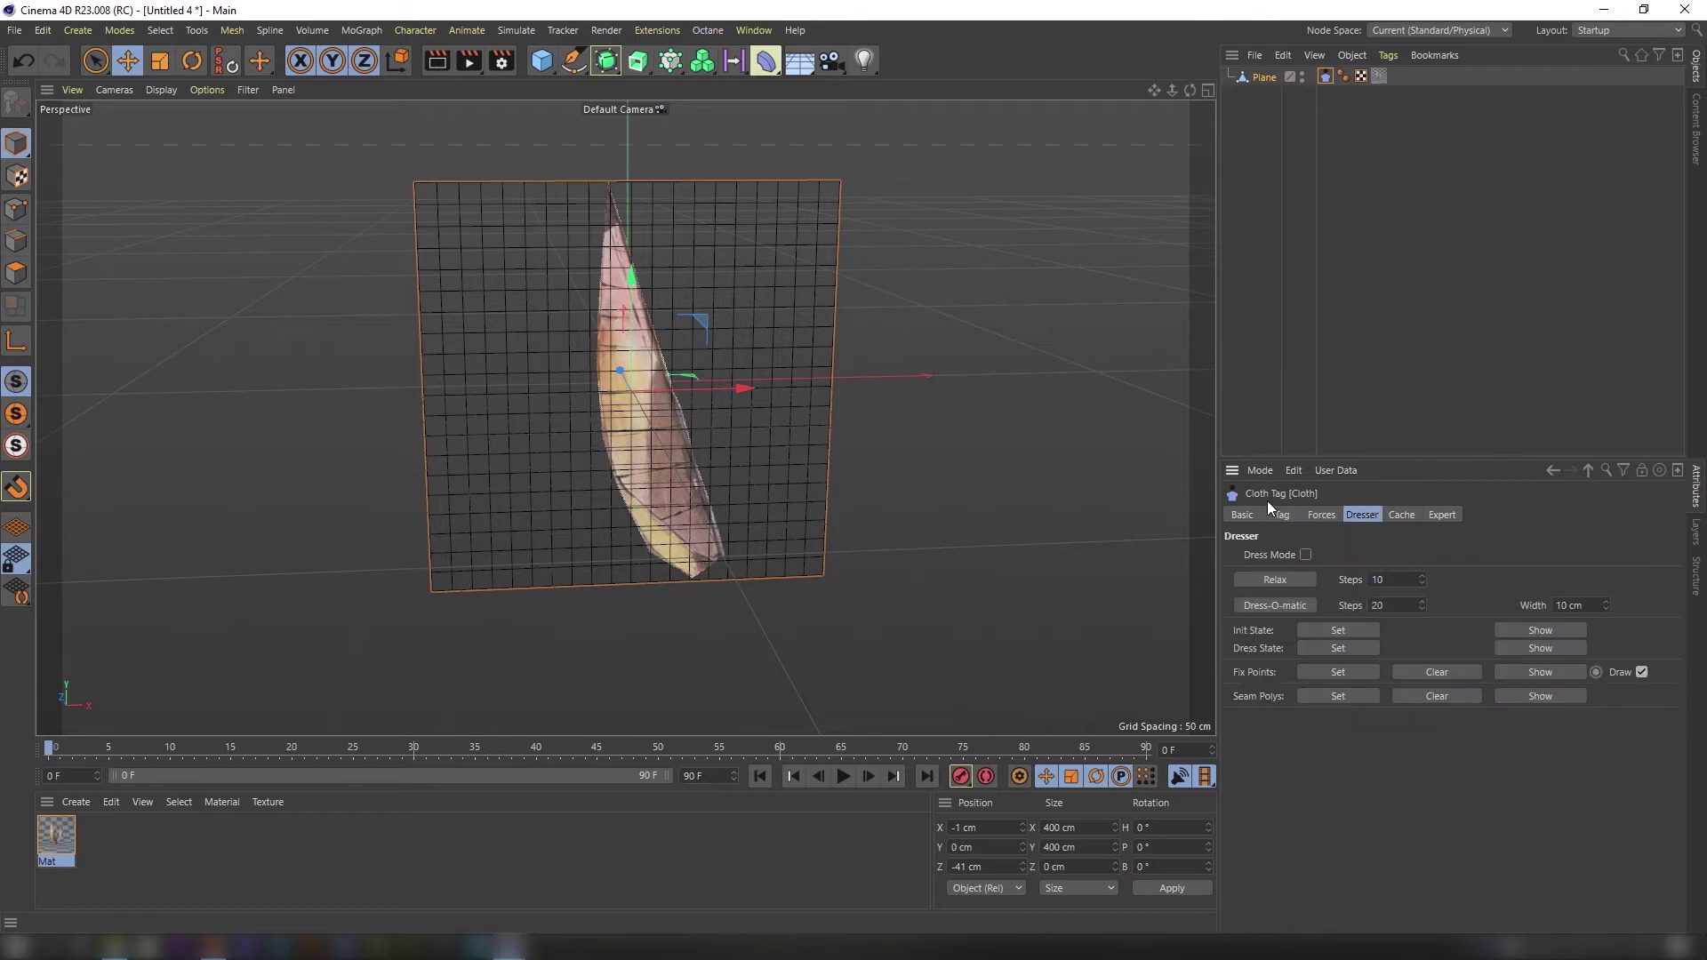
Select the plane's four corner points plus the points at the sail's top tip and two lower corners, and set them as cloth Fix Points.
{"action": "left_click", "coordinate": [16, 209]}
{"action": "left_click", "coordinate": [417, 182]}
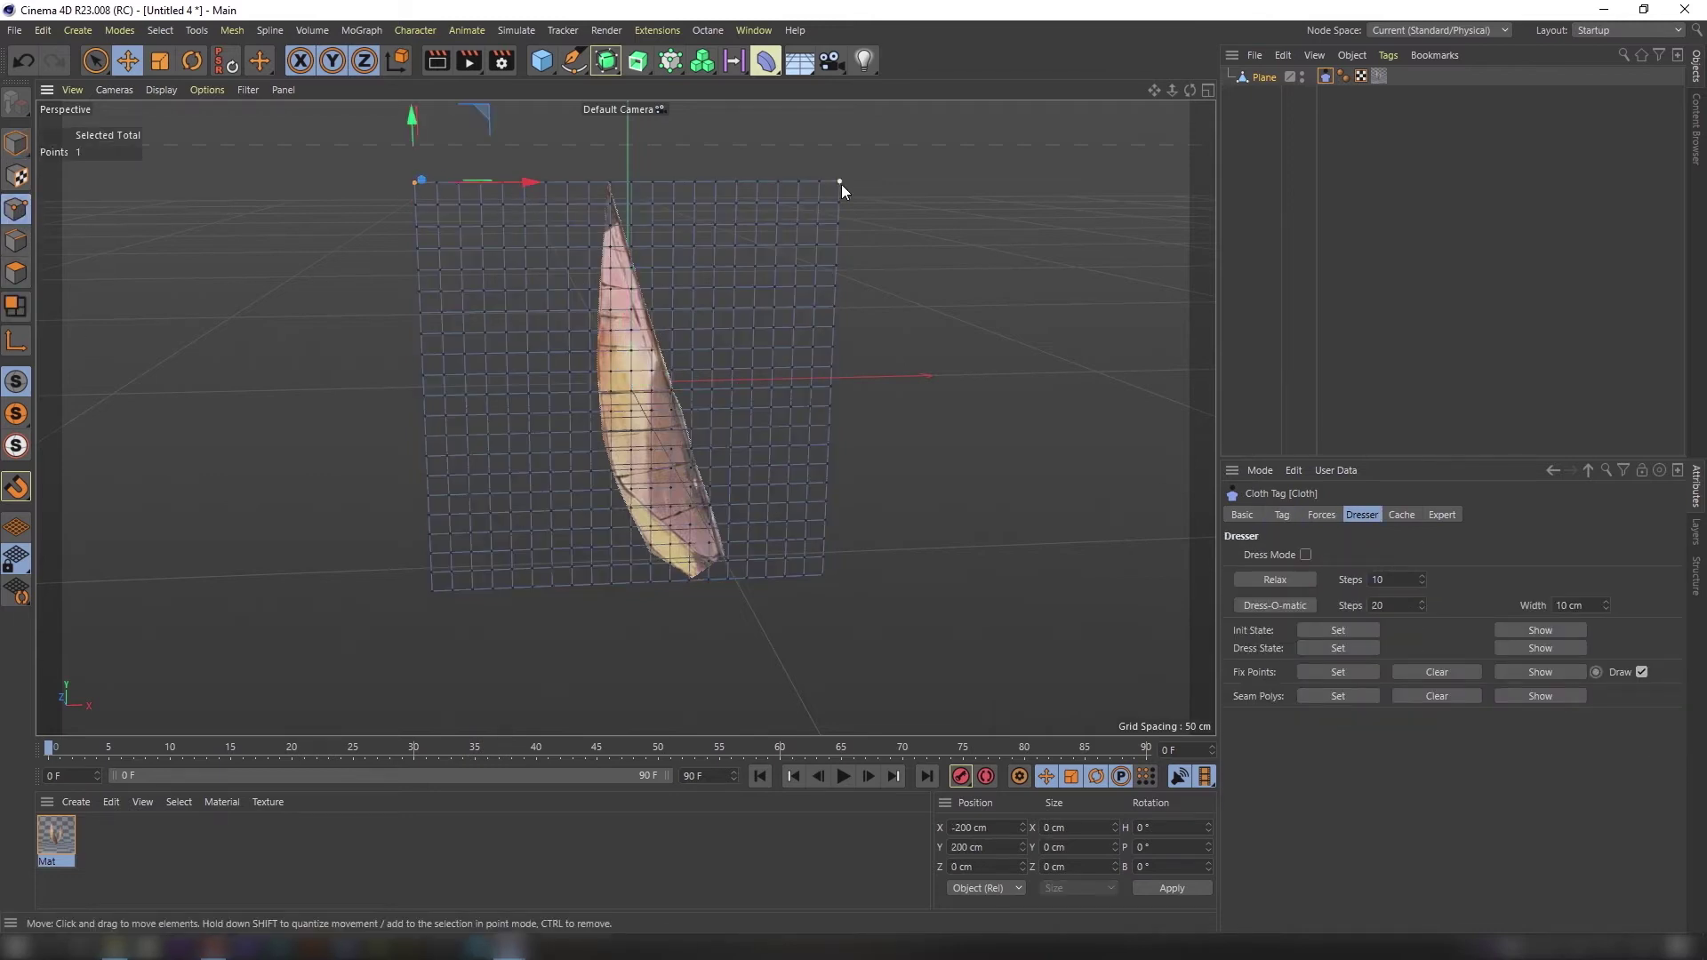
{"action": "left_click", "coordinate": [840, 182], "text": "shift"}
{"action": "left_click", "coordinate": [823, 577], "text": "shift"}
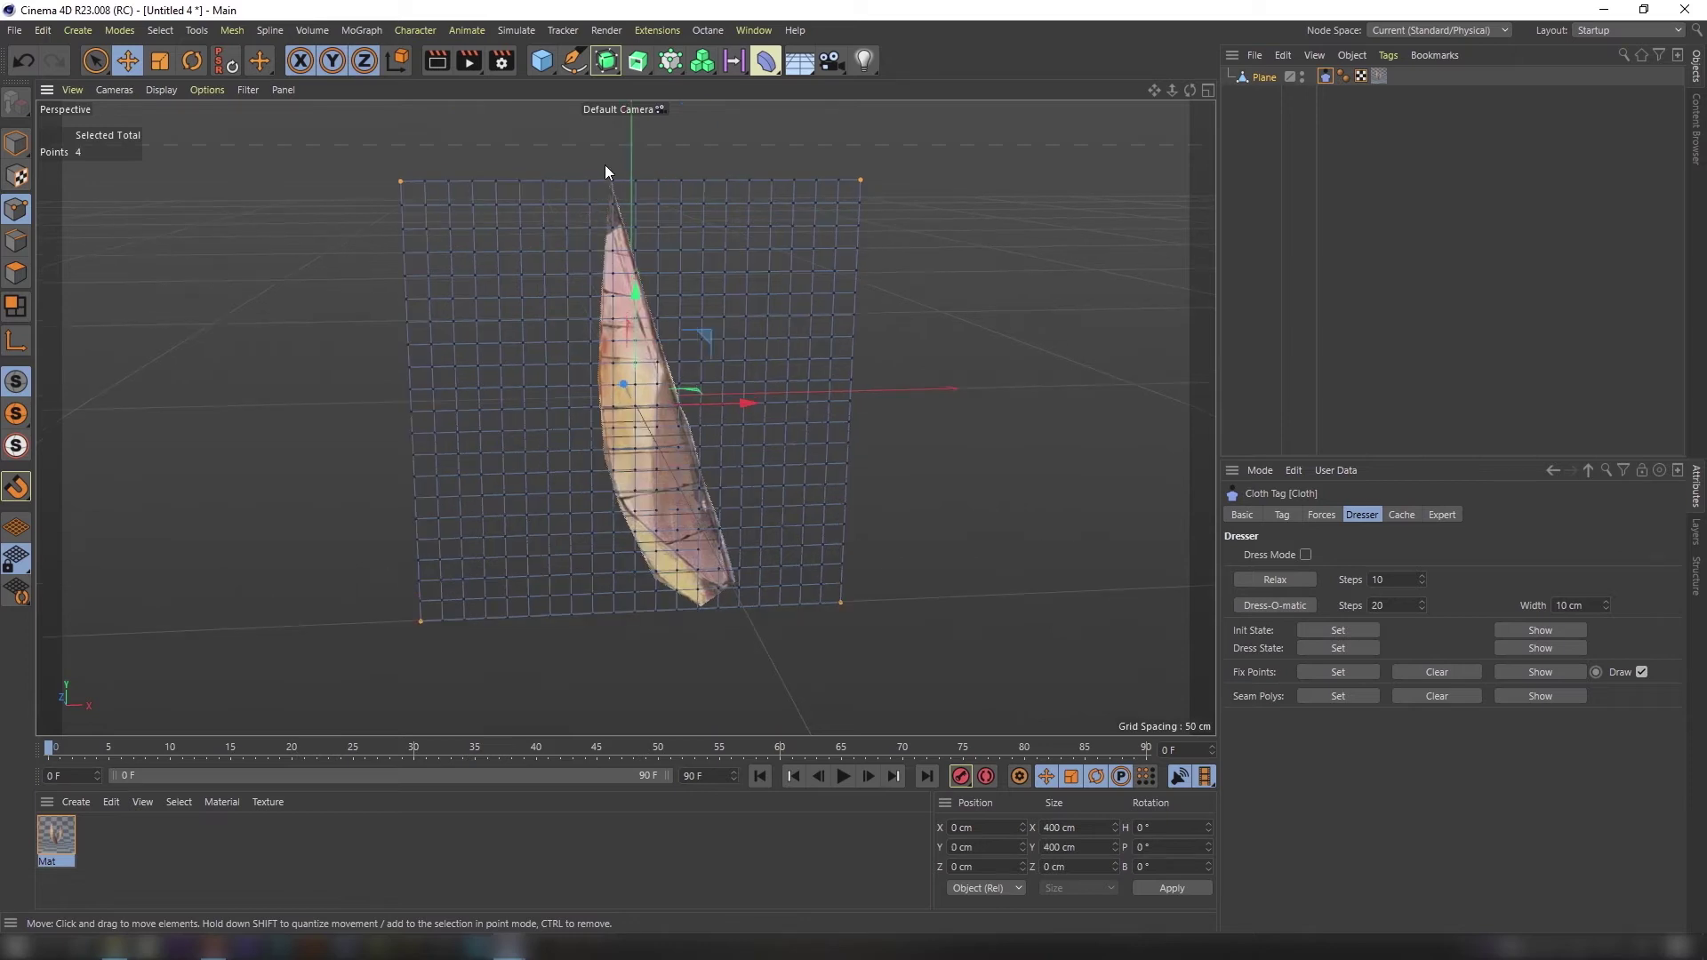
{"action": "scroll", "coordinate": [613, 182], "scroll_direction": "up", "scroll_amount": 3}
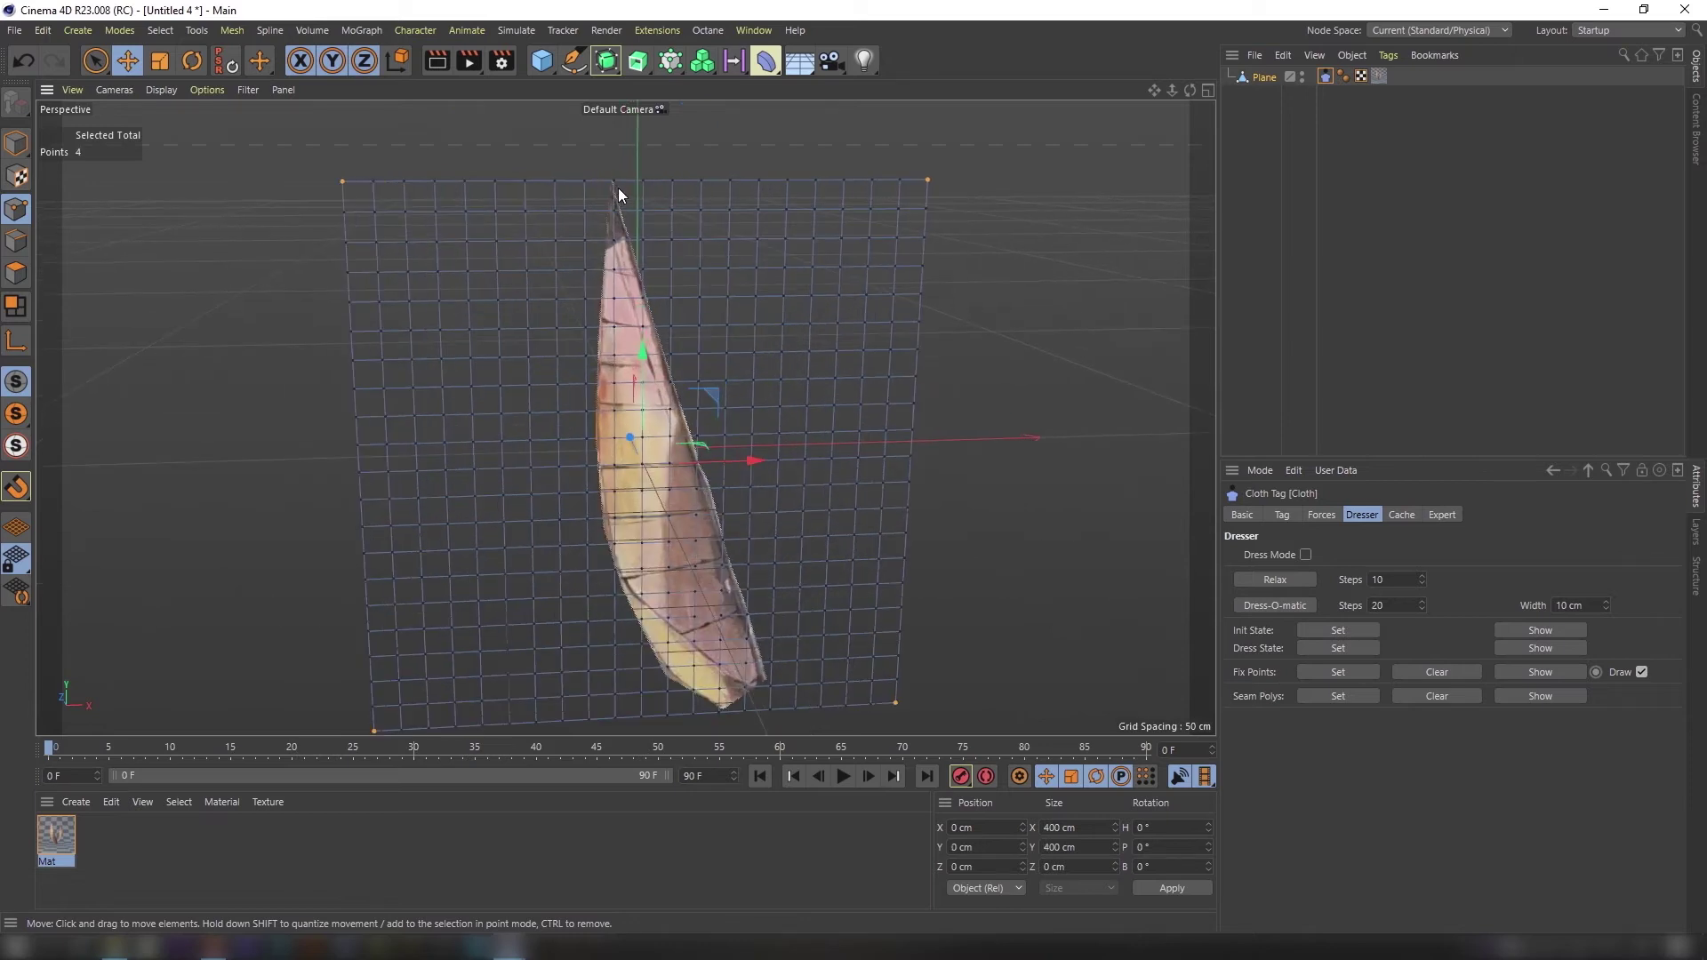
{"action": "left_click", "coordinate": [720, 713], "text": "shift"}
{"action": "scroll", "coordinate": [831, 334], "scroll_direction": "down", "scroll_amount": 1}
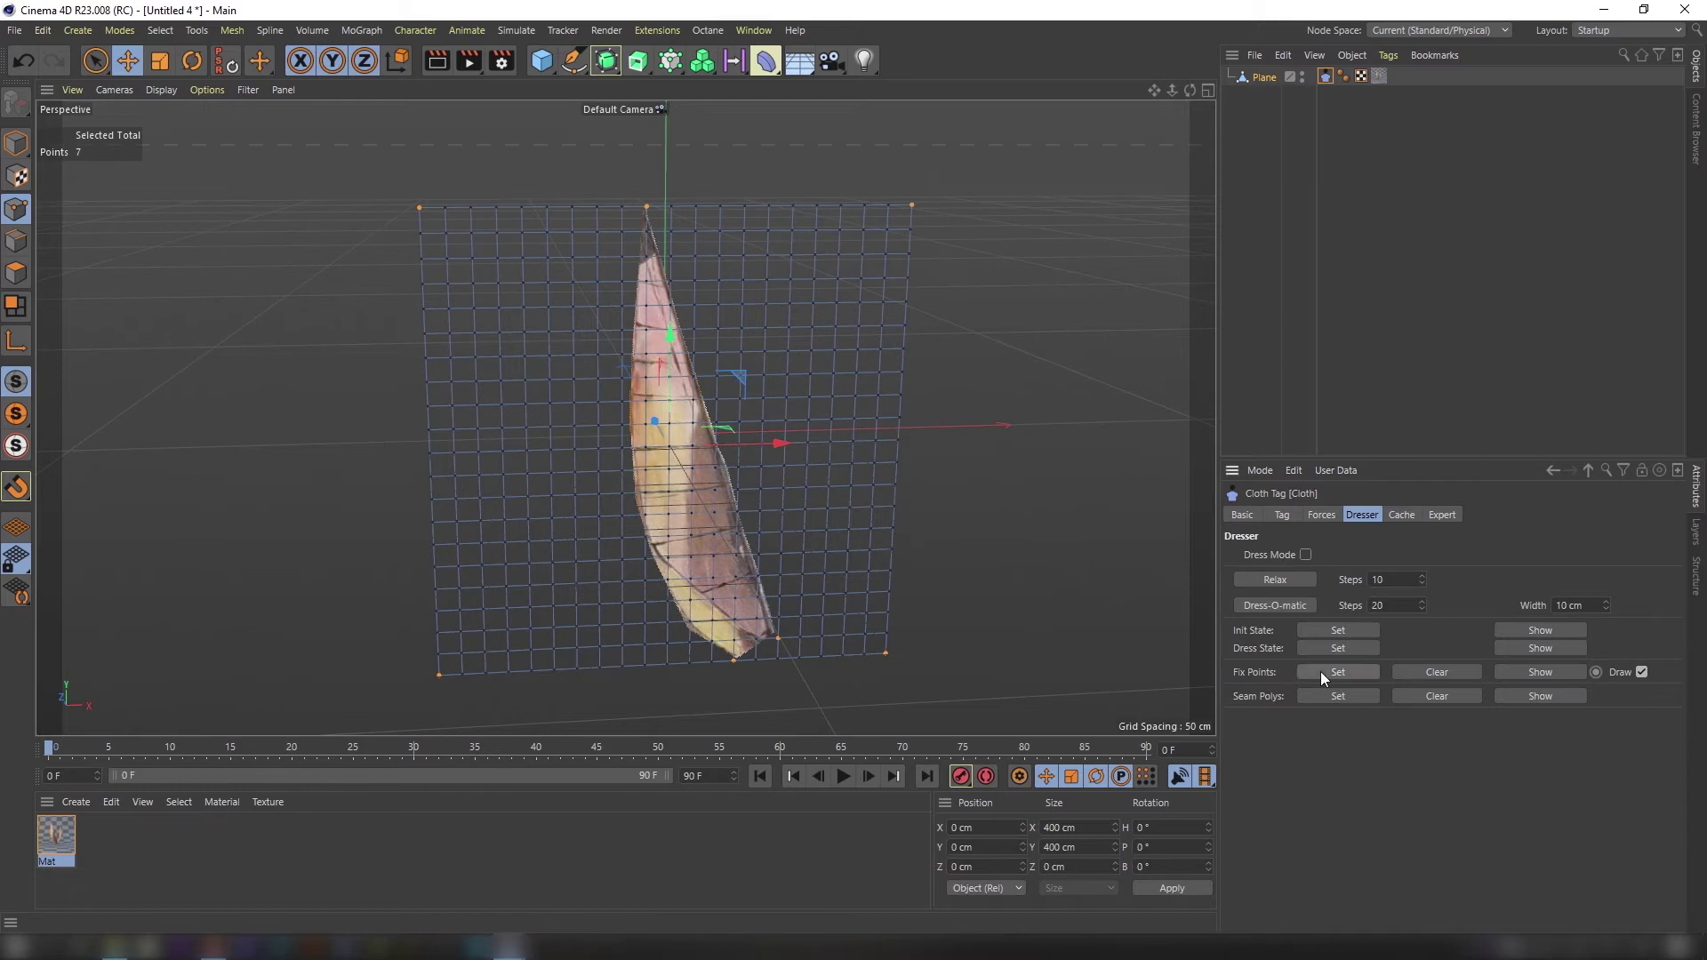
Play the cloth simulation to check how the fixed points hold the sail, and return to the first frame.
{"action": "left_click", "coordinate": [842, 776]}
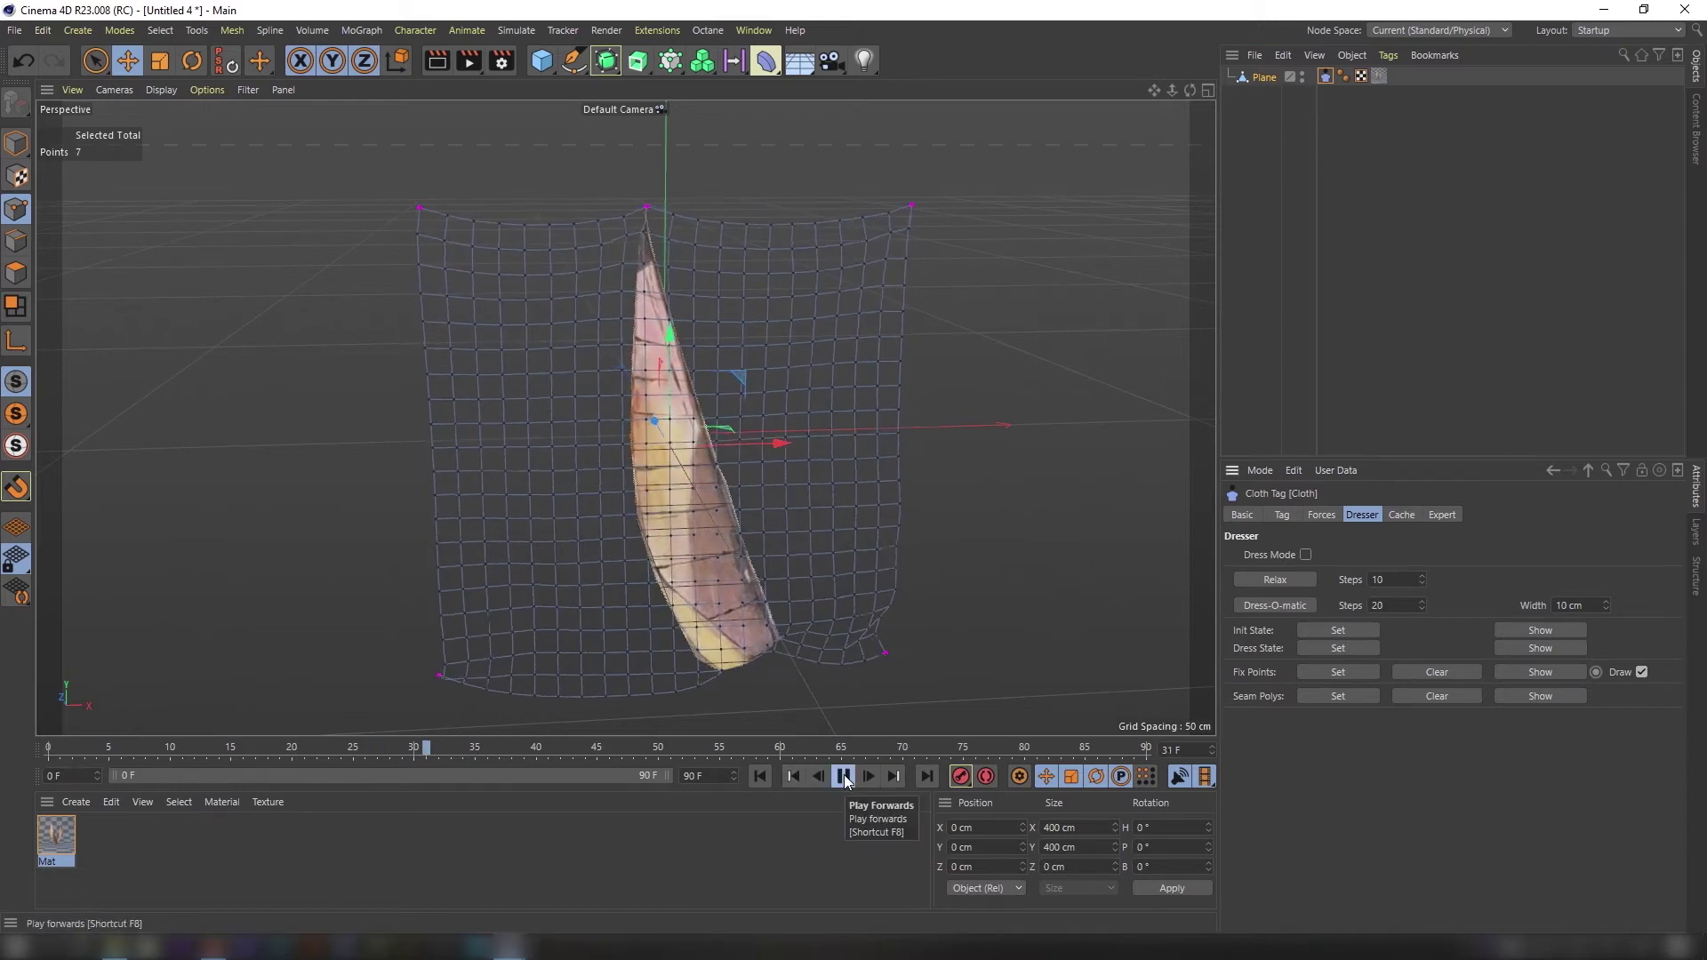
{"action": "left_click", "coordinate": [843, 776]}
{"action": "left_click", "coordinate": [760, 776]}
{"action": "left_click", "coordinate": [1242, 307]}
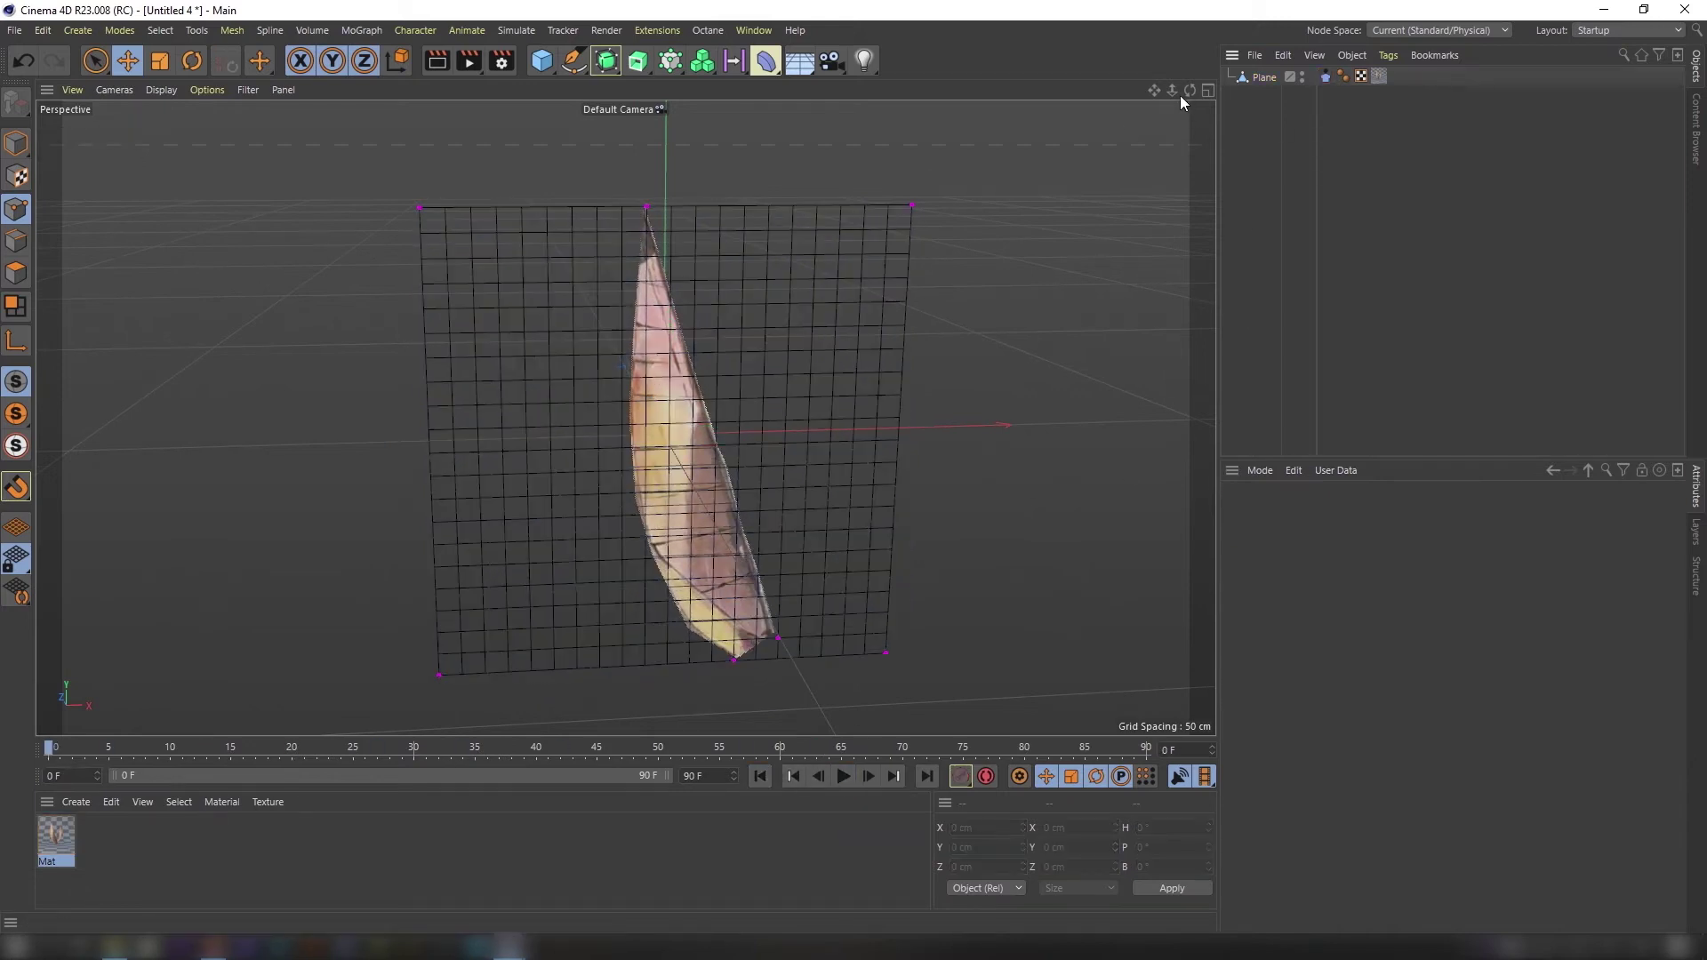
{"action": "left_click_drag", "start_coordinate": [1175, 92], "coordinate": [1111, 94]}
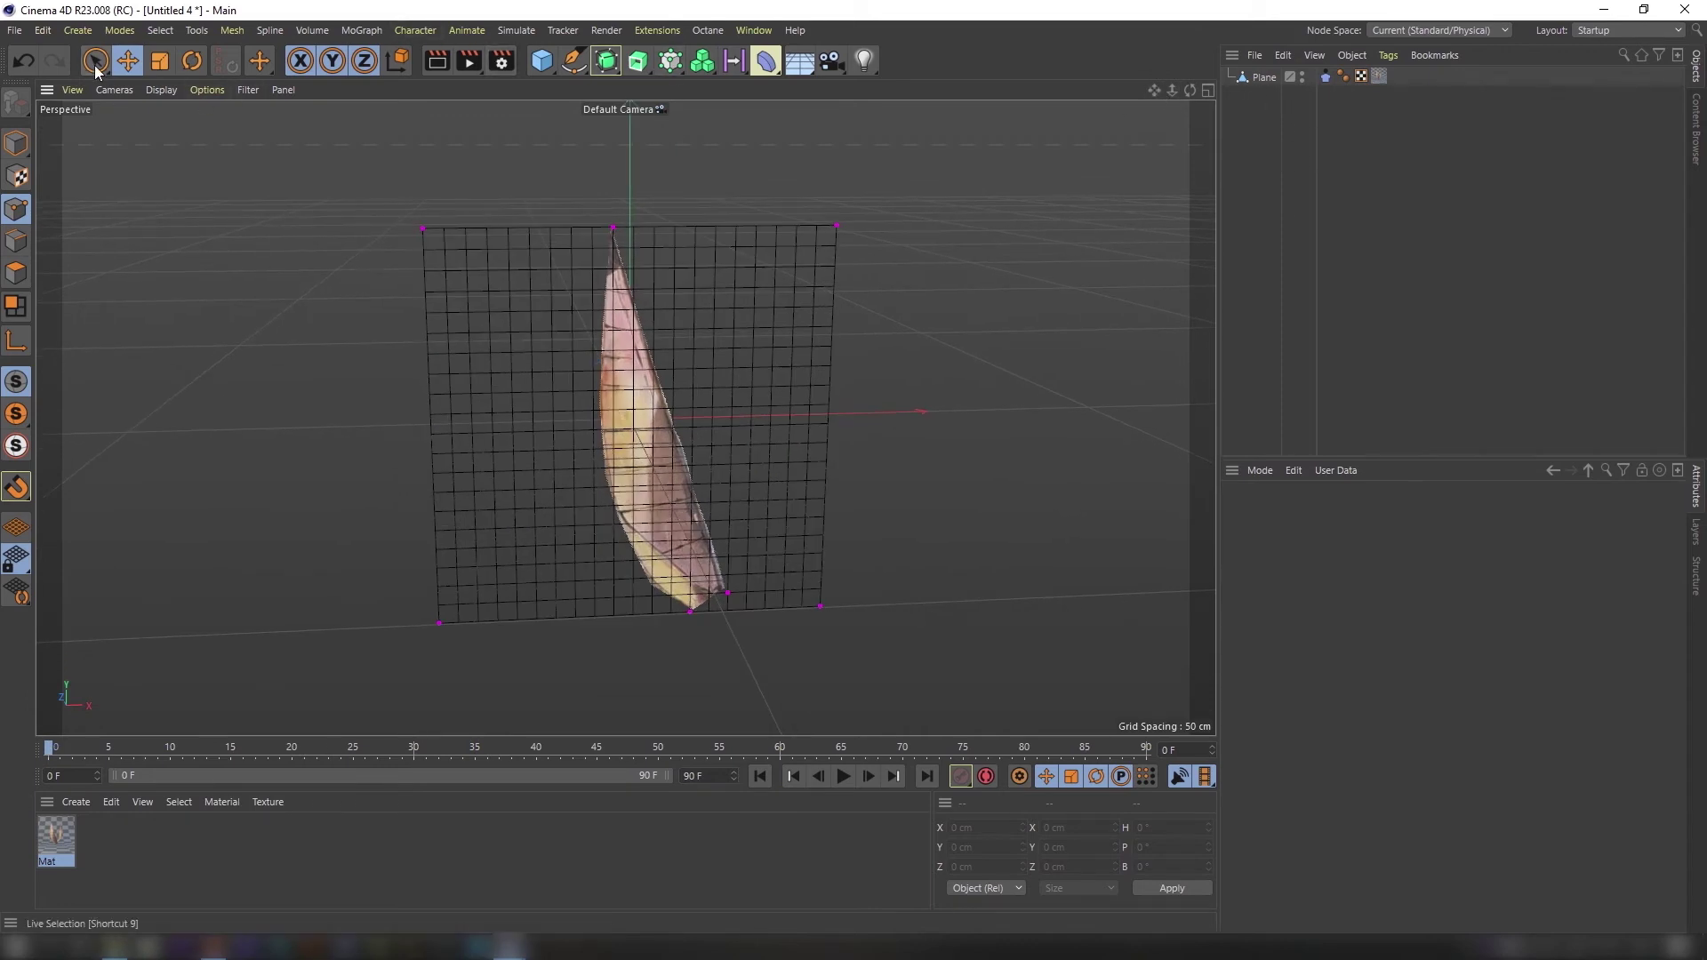
Create a second plane oriented to +Z with 20 width and 20 height segments, and hide the first plane.
{"action": "left_click", "coordinate": [128, 60]}
{"action": "left_click_drag", "start_coordinate": [541, 60], "coordinate": [676, 100]}
{"action": "left_click", "coordinate": [1314, 516]}
{"action": "left_click", "coordinate": [1352, 633]}
{"action": "left_click", "coordinate": [1346, 722]}
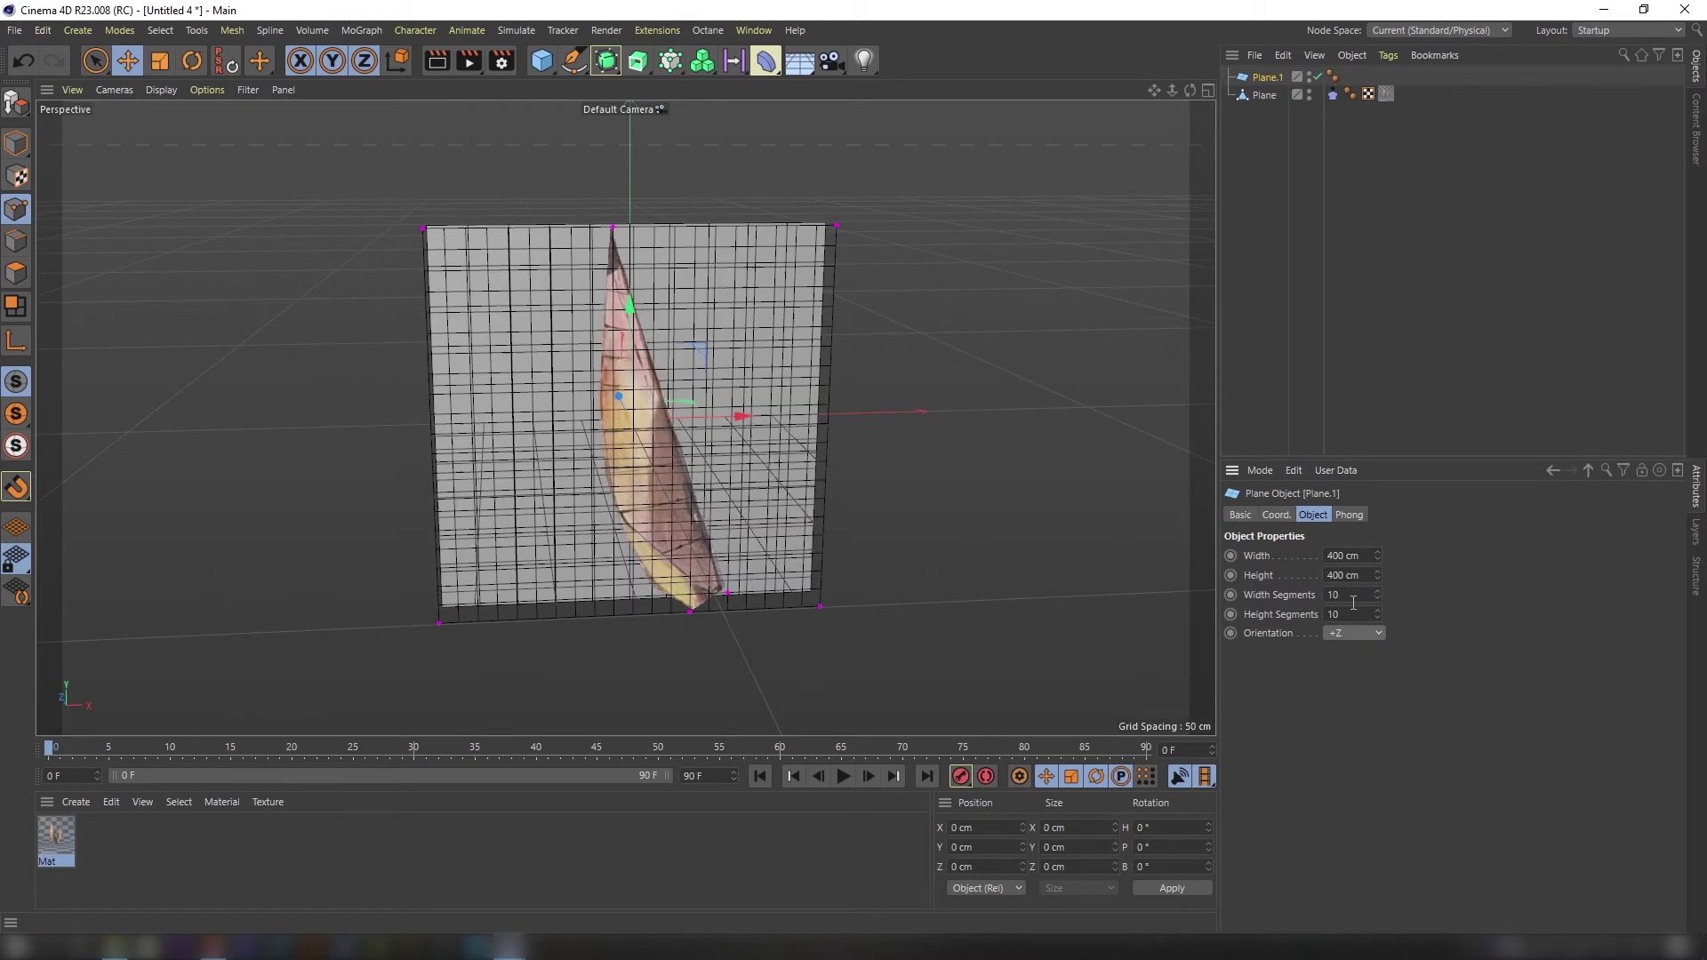
{"action": "double_click", "coordinate": [1351, 596]}
{"action": "type", "text": "20"}
{"action": "key", "text": "Tab"}
{"action": "type", "text": "20"}
{"action": "key", "text": "Return"}
{"action": "double_click", "coordinate": [1308, 95], "text": "alt"}
Create a second material with the second sail image in its Color and Alpha channels and Reflectance turned off.
{"action": "double_click", "coordinate": [108, 842]}
{"action": "double_click", "coordinate": [56, 836]}
{"action": "left_click", "coordinate": [309, 319]}
{"action": "key", "text": "alt+Tab"}
{"action": "left_click_drag", "start_coordinate": [1082, 515], "coordinate": [601, 314]}
{"action": "left_click", "coordinate": [355, 480]}
{"action": "left_click", "coordinate": [355, 387]}
{"action": "left_click", "coordinate": [860, 118]}
Apply the second sail material to the new plane, setting its tag to Offset U 184% and Length U and V 250%.
{"action": "left_click_drag", "start_coordinate": [67, 843], "coordinate": [1266, 77]}
{"action": "left_click", "coordinate": [56, 837]}
{"action": "left_click", "coordinate": [1350, 76]}
{"action": "left_click", "coordinate": [1340, 731]}
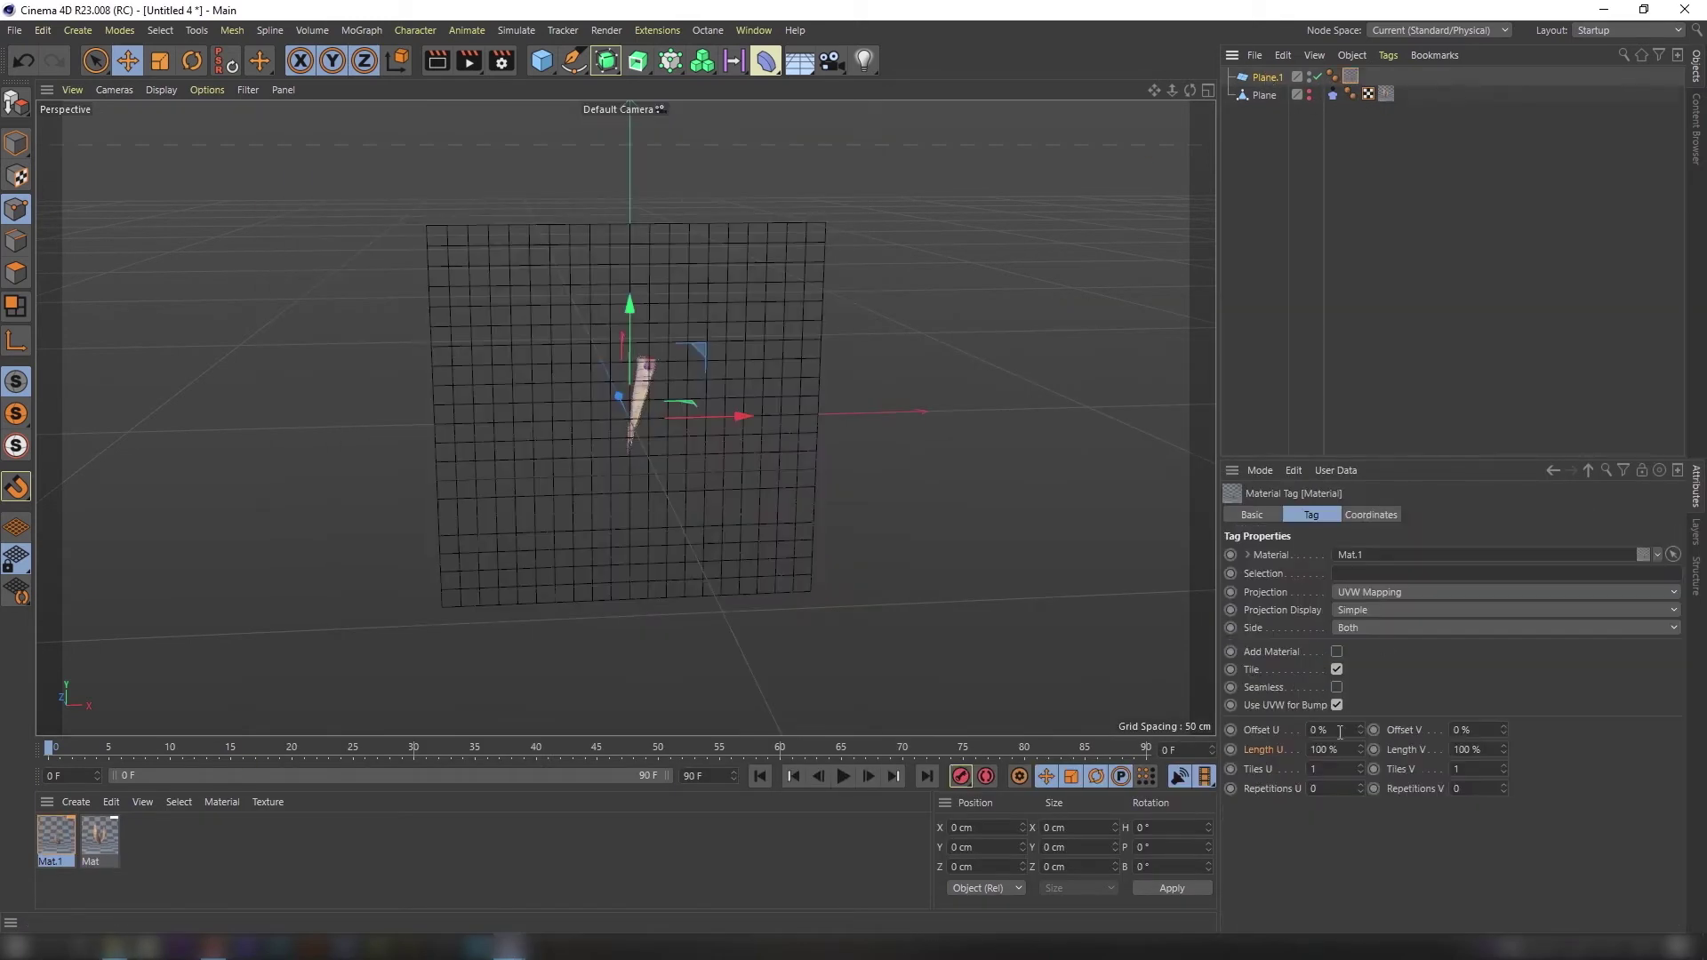
{"action": "key", "text": "Tab"}
{"action": "type", "text": "184250250"}
Make the second plane editable and give it an adjusted X position and a Cloth tag.
{"action": "left_click", "coordinate": [1267, 77]}
{"action": "left_click", "coordinate": [16, 103]}
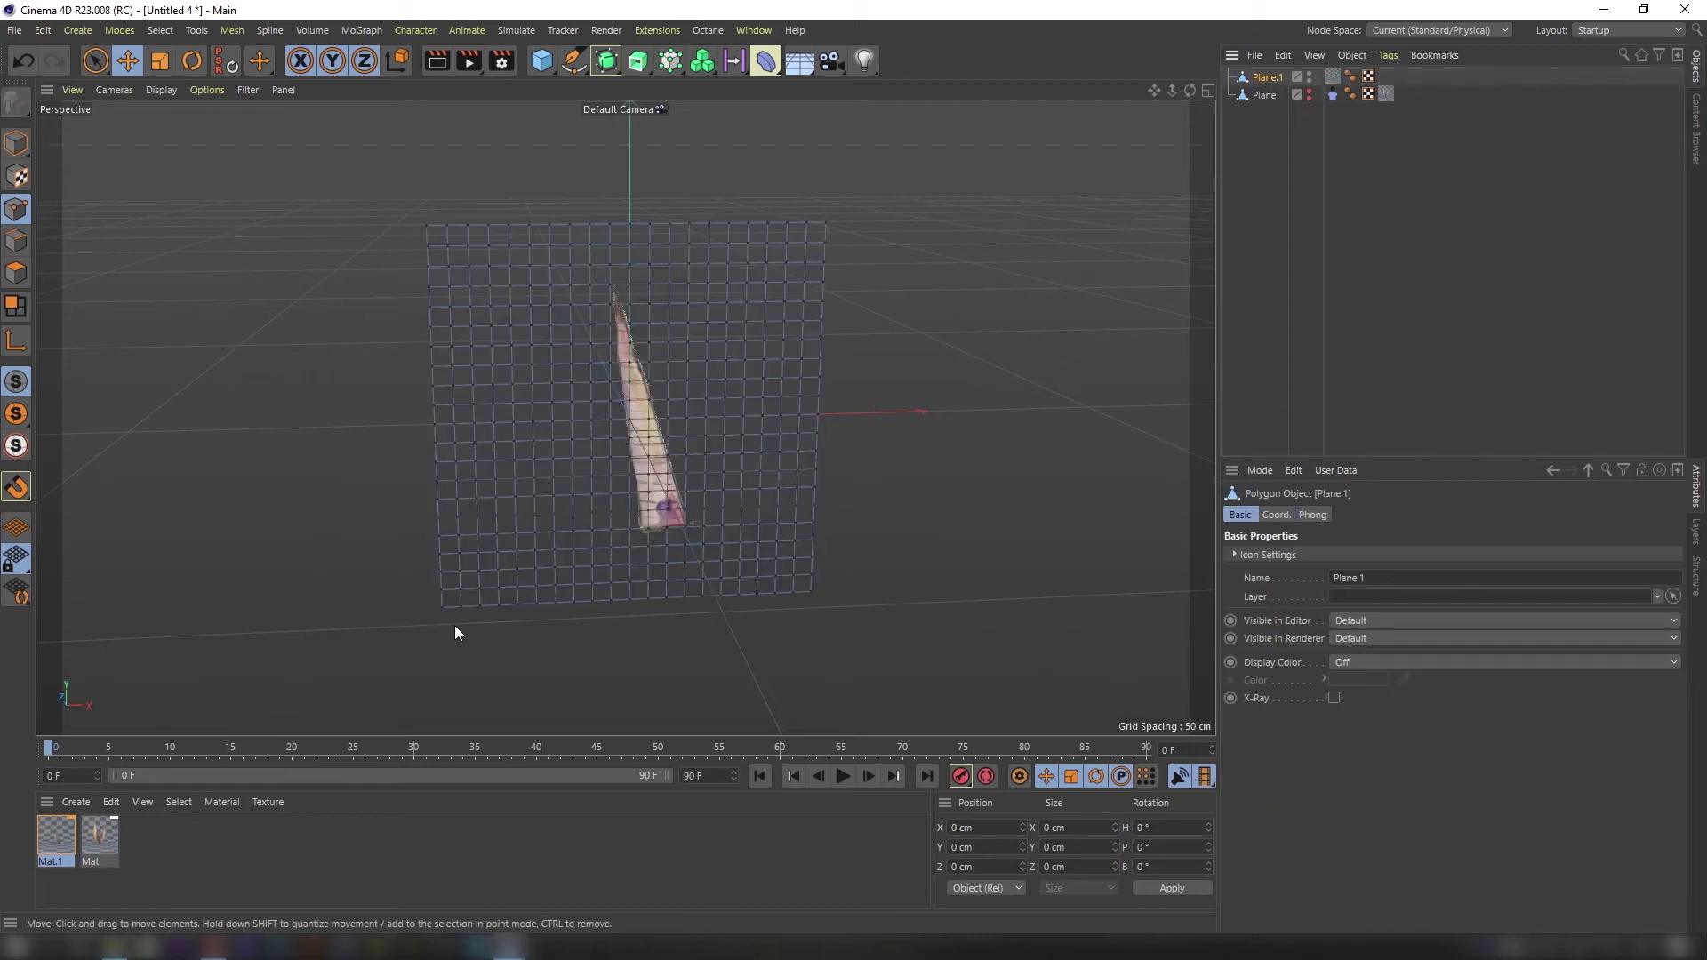
{"action": "left_click", "coordinate": [1277, 515]}
{"action": "left_click_drag", "start_coordinate": [1300, 556], "coordinate": [1164, 537]}
{"action": "right_click", "coordinate": [1282, 80]}
{"action": "left_click", "coordinate": [1556, 293]}
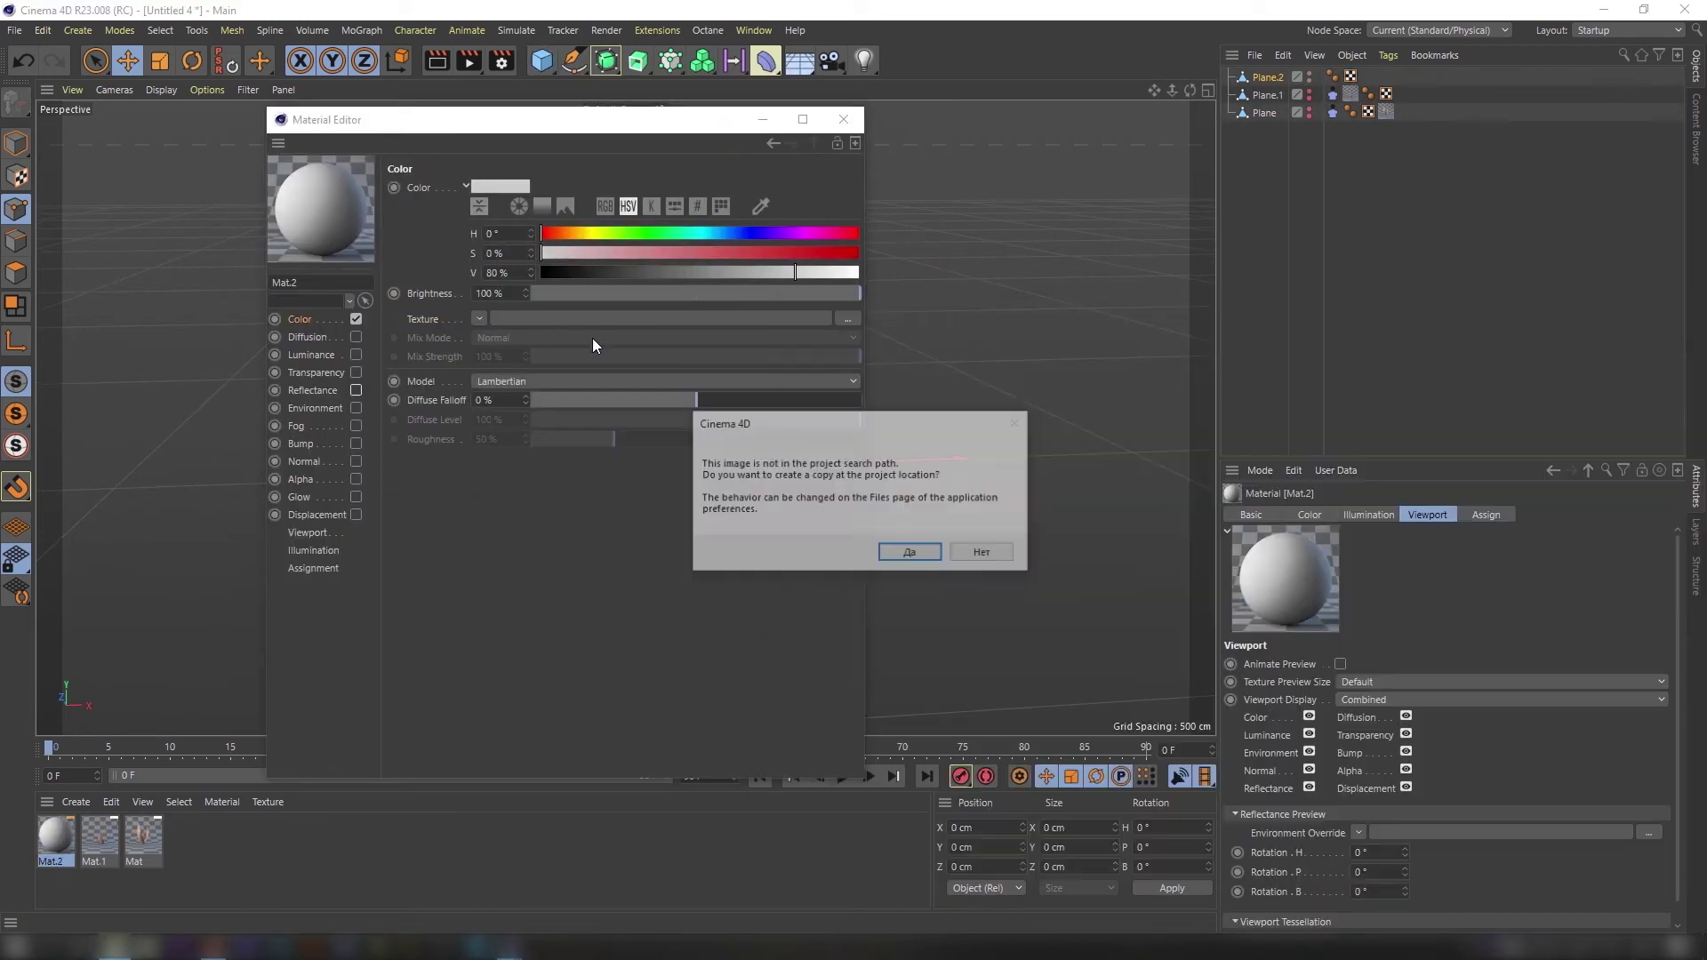
Set up the third sail material with Alpha and map it on the third plane at Offset U 201%, Offset V -77%, and Length U and V 250%.
{"action": "left_click", "coordinate": [307, 480]}
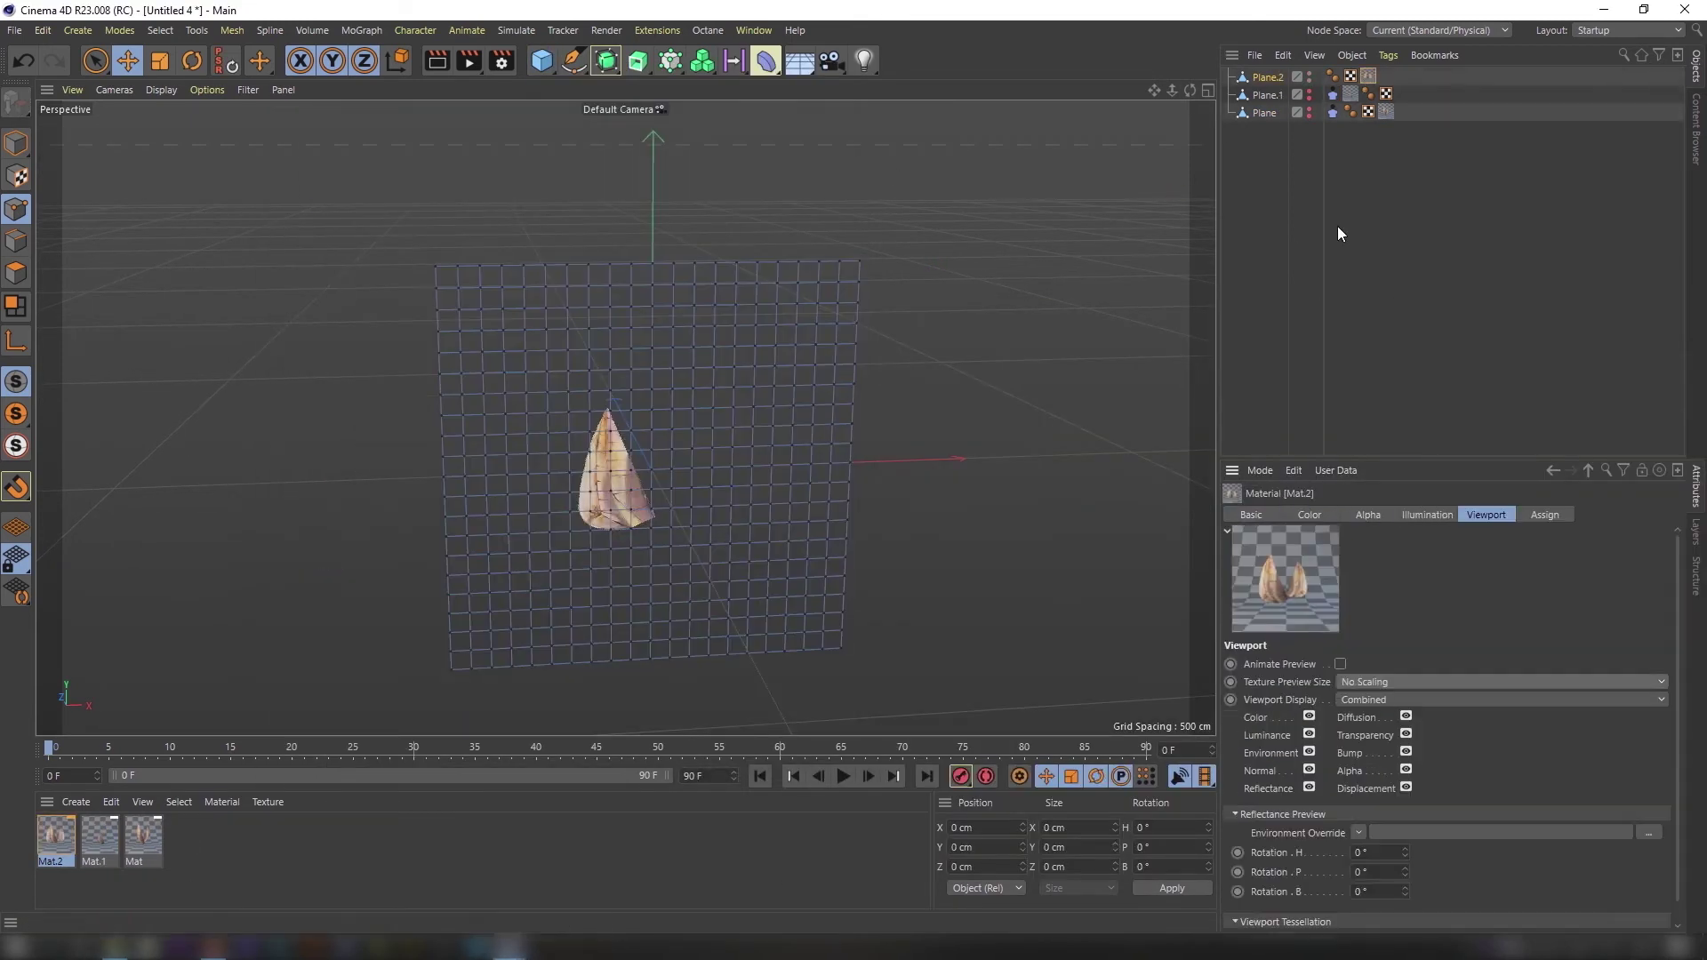
{"action": "left_click", "coordinate": [1331, 730]}
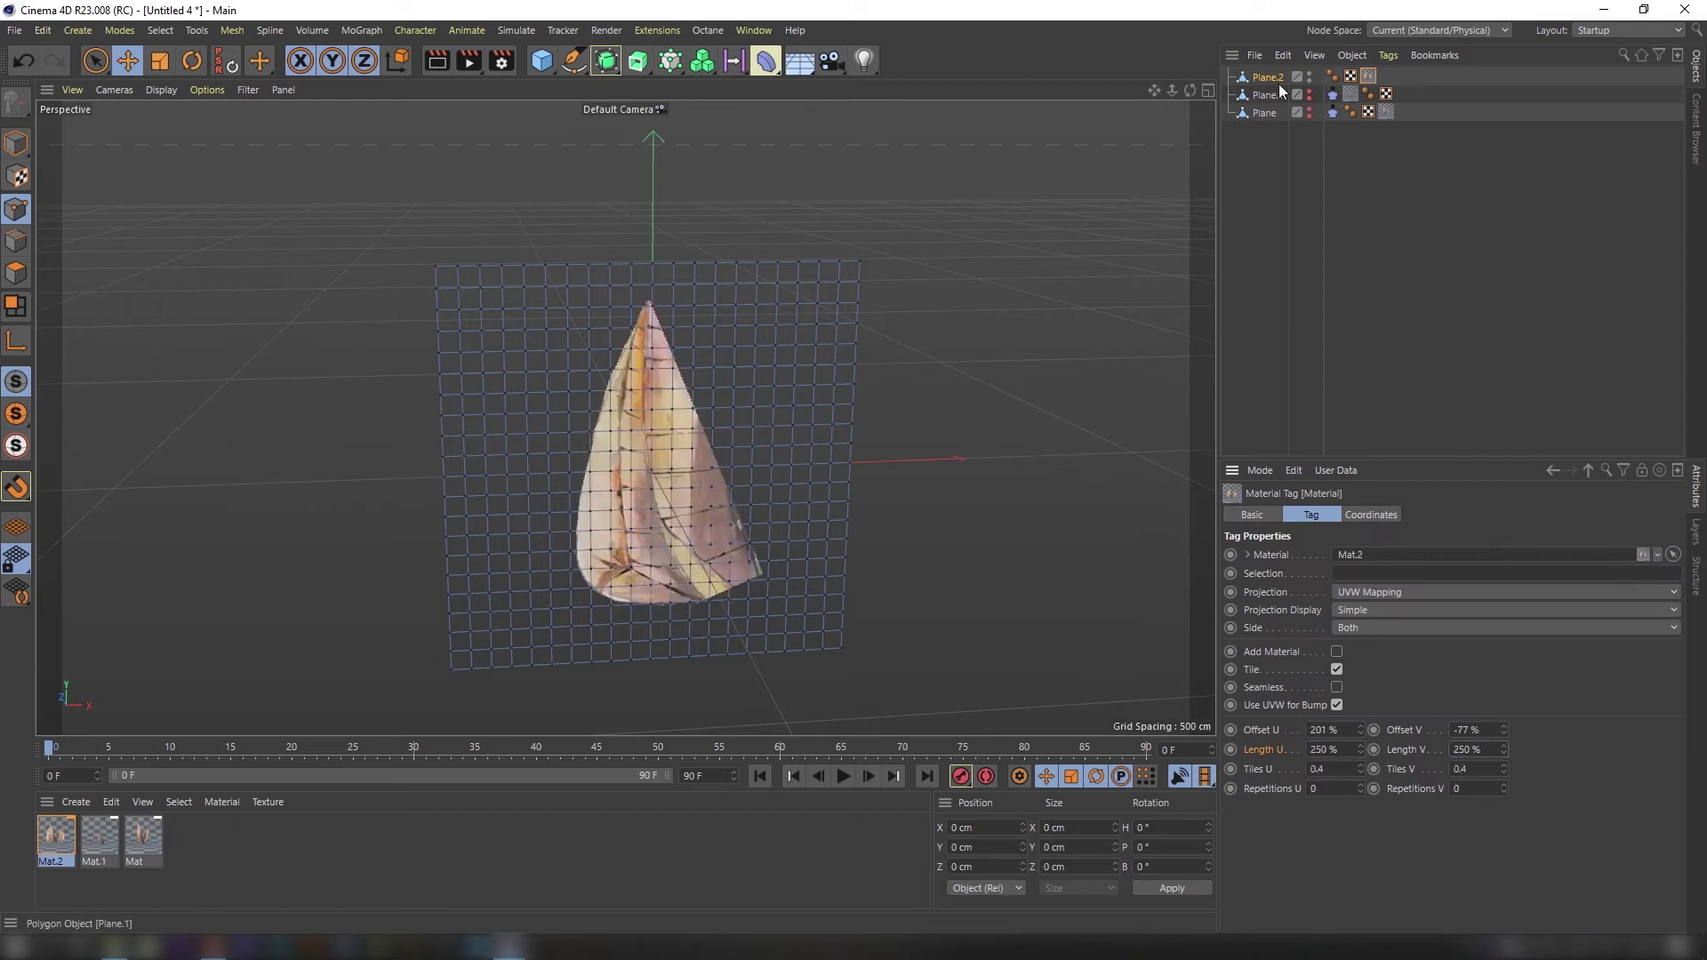
Set the third plane's X position to -41 cm and add a Cloth tag to it.
{"action": "left_click", "coordinate": [1261, 76]}
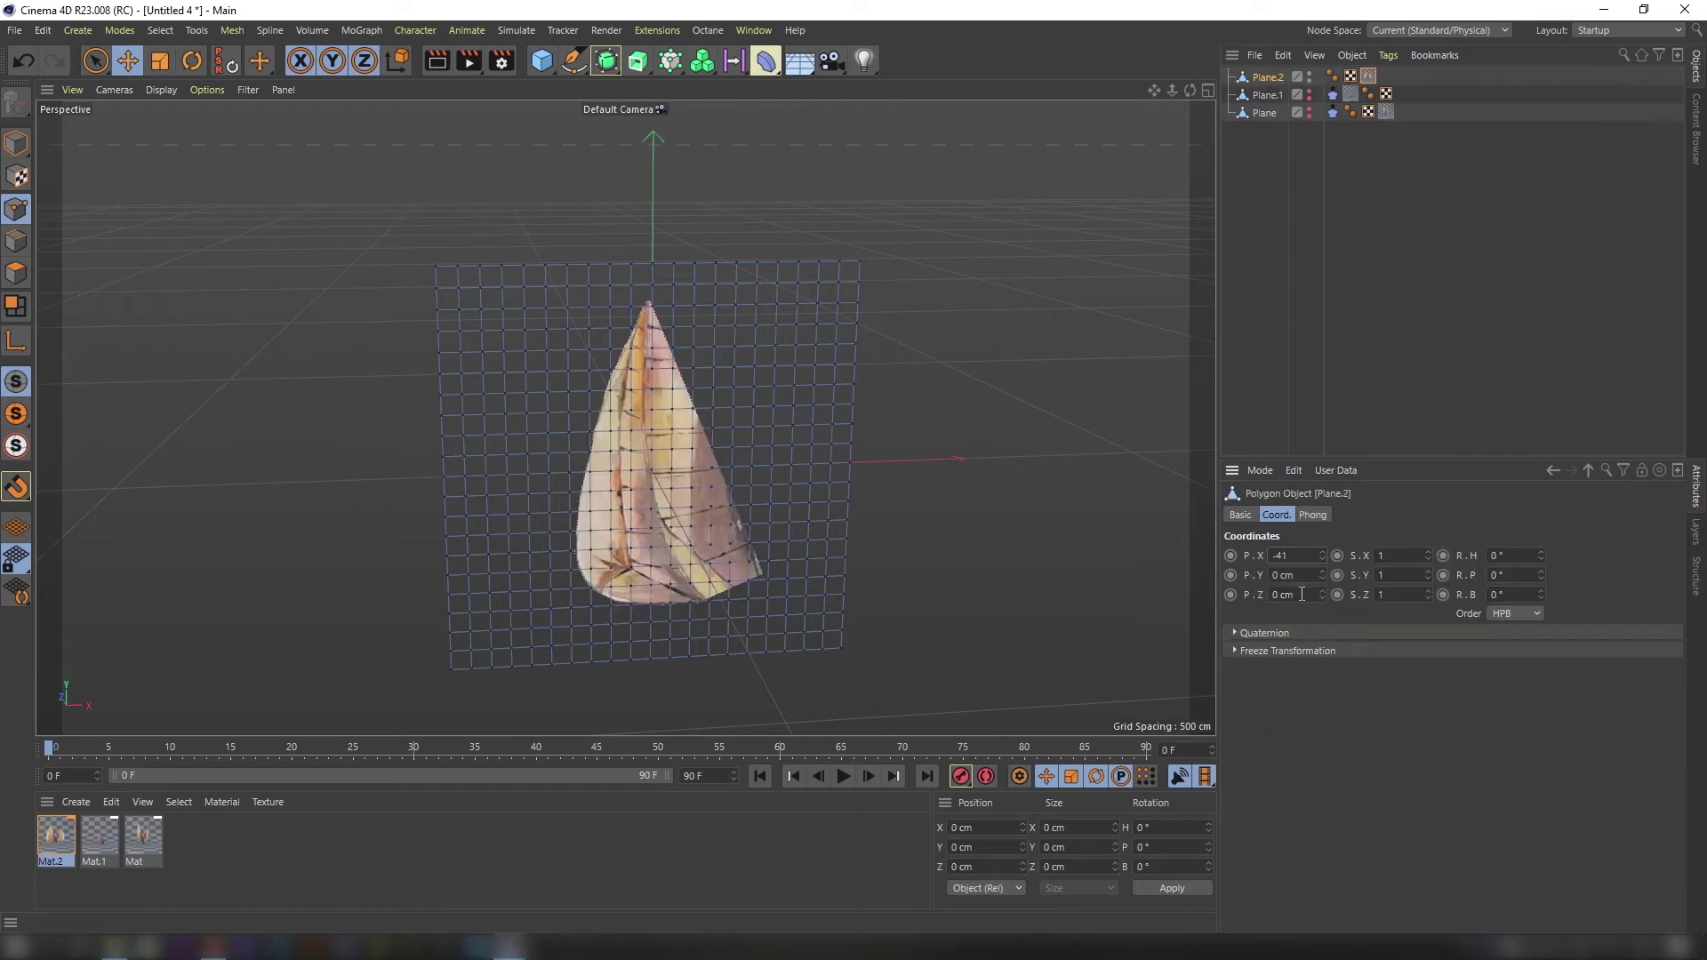
{"action": "right_click", "coordinate": [1266, 76]}
{"action": "mouse_move", "coordinate": [1360, 301]}
{"action": "left_click", "coordinate": [1543, 361]}
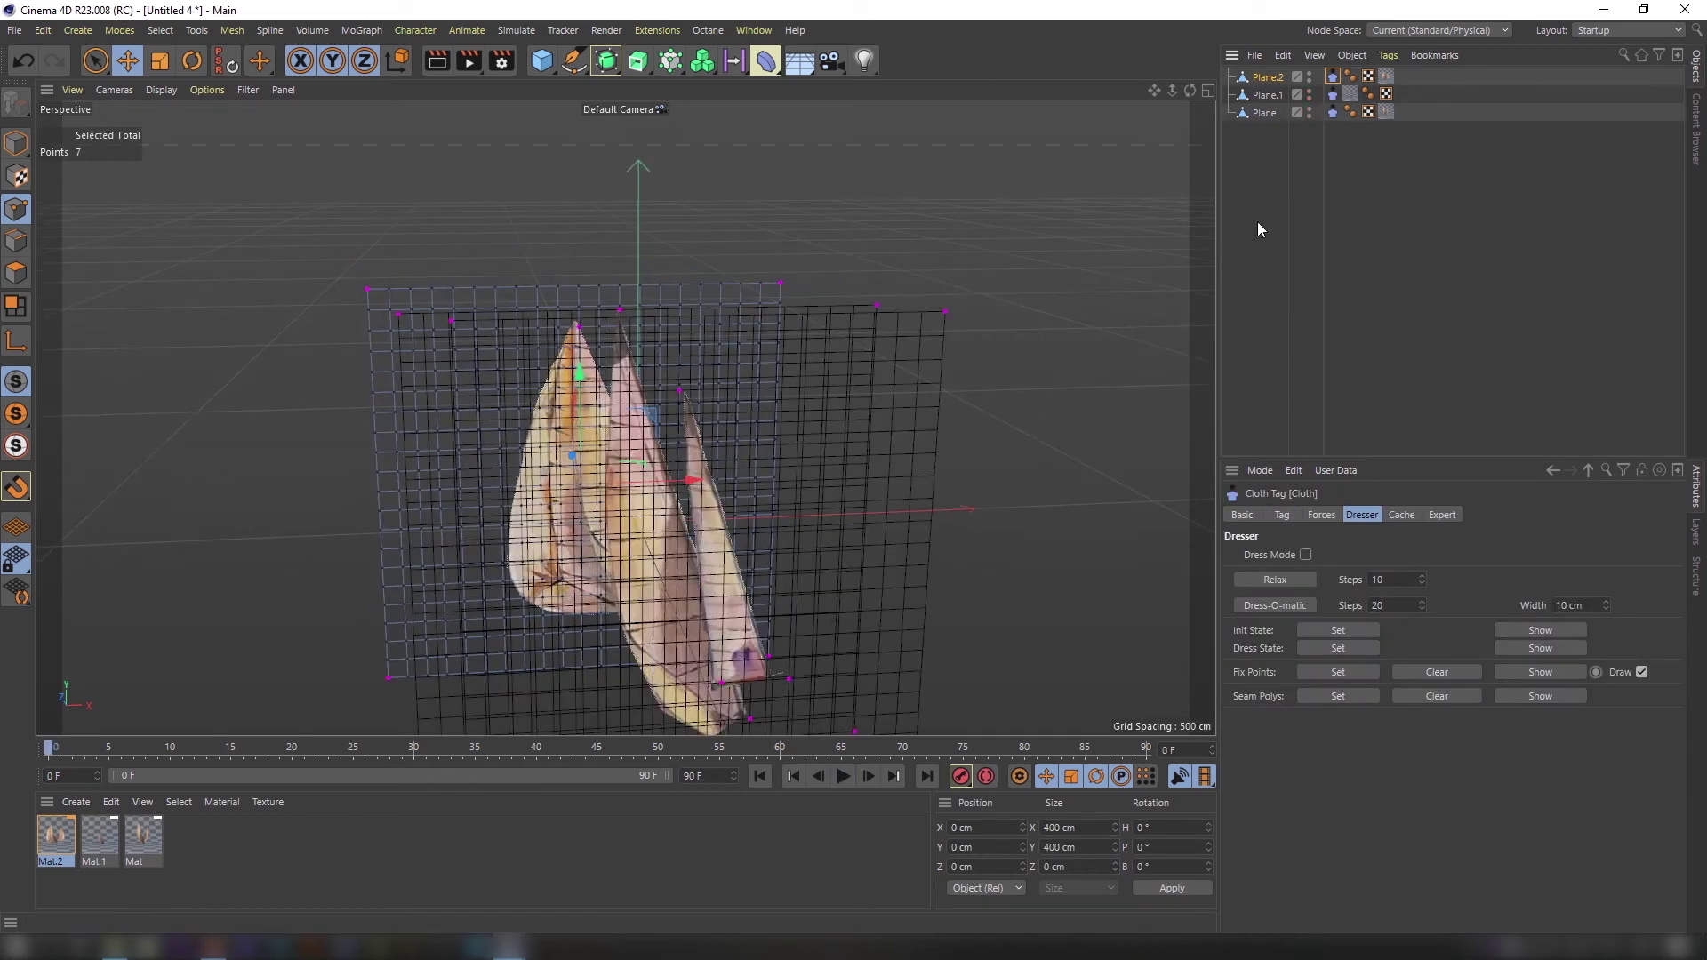
Put the three sail planes in a Null inside a Subdivision Surface, and add a camera at Z -1000 cm.
{"action": "left_click_drag", "start_coordinate": [605, 60], "coordinate": [588, 76]}
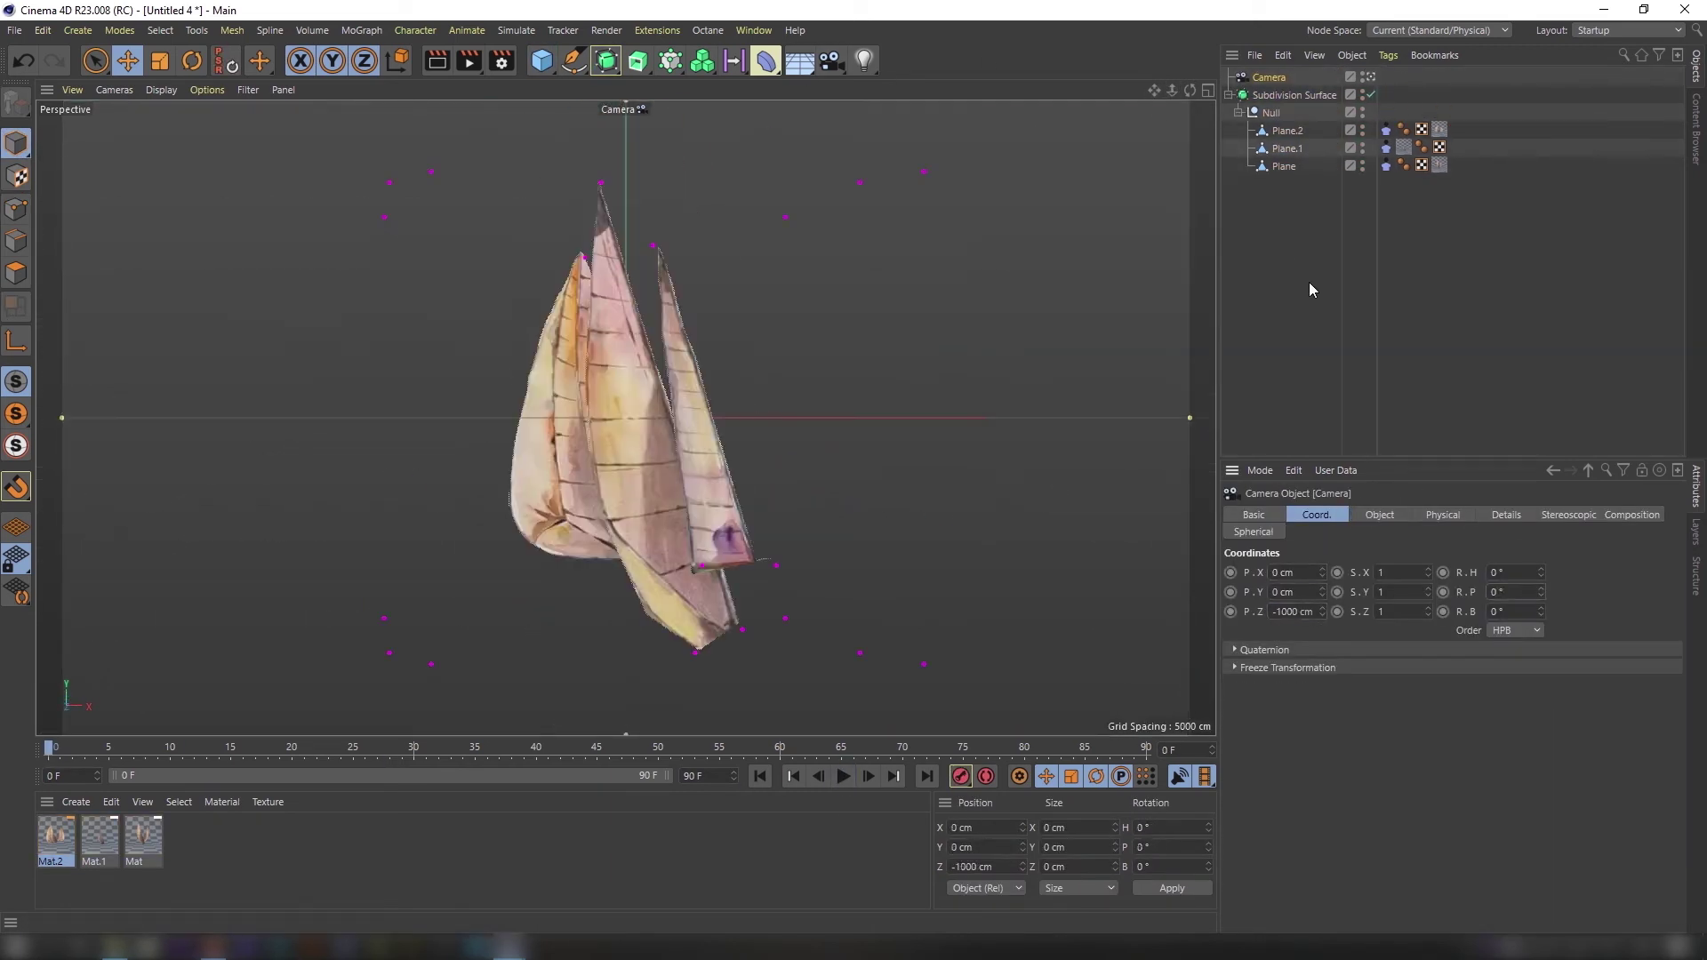
{"action": "left_click", "coordinate": [1309, 281]}
Add a Wind force with its X position at -218 cm and a rotated heading, and play the sail simulation.
{"action": "left_click", "coordinate": [516, 30]}
{"action": "mouse_move", "coordinate": [571, 151]}
{"action": "left_click", "coordinate": [644, 312]}
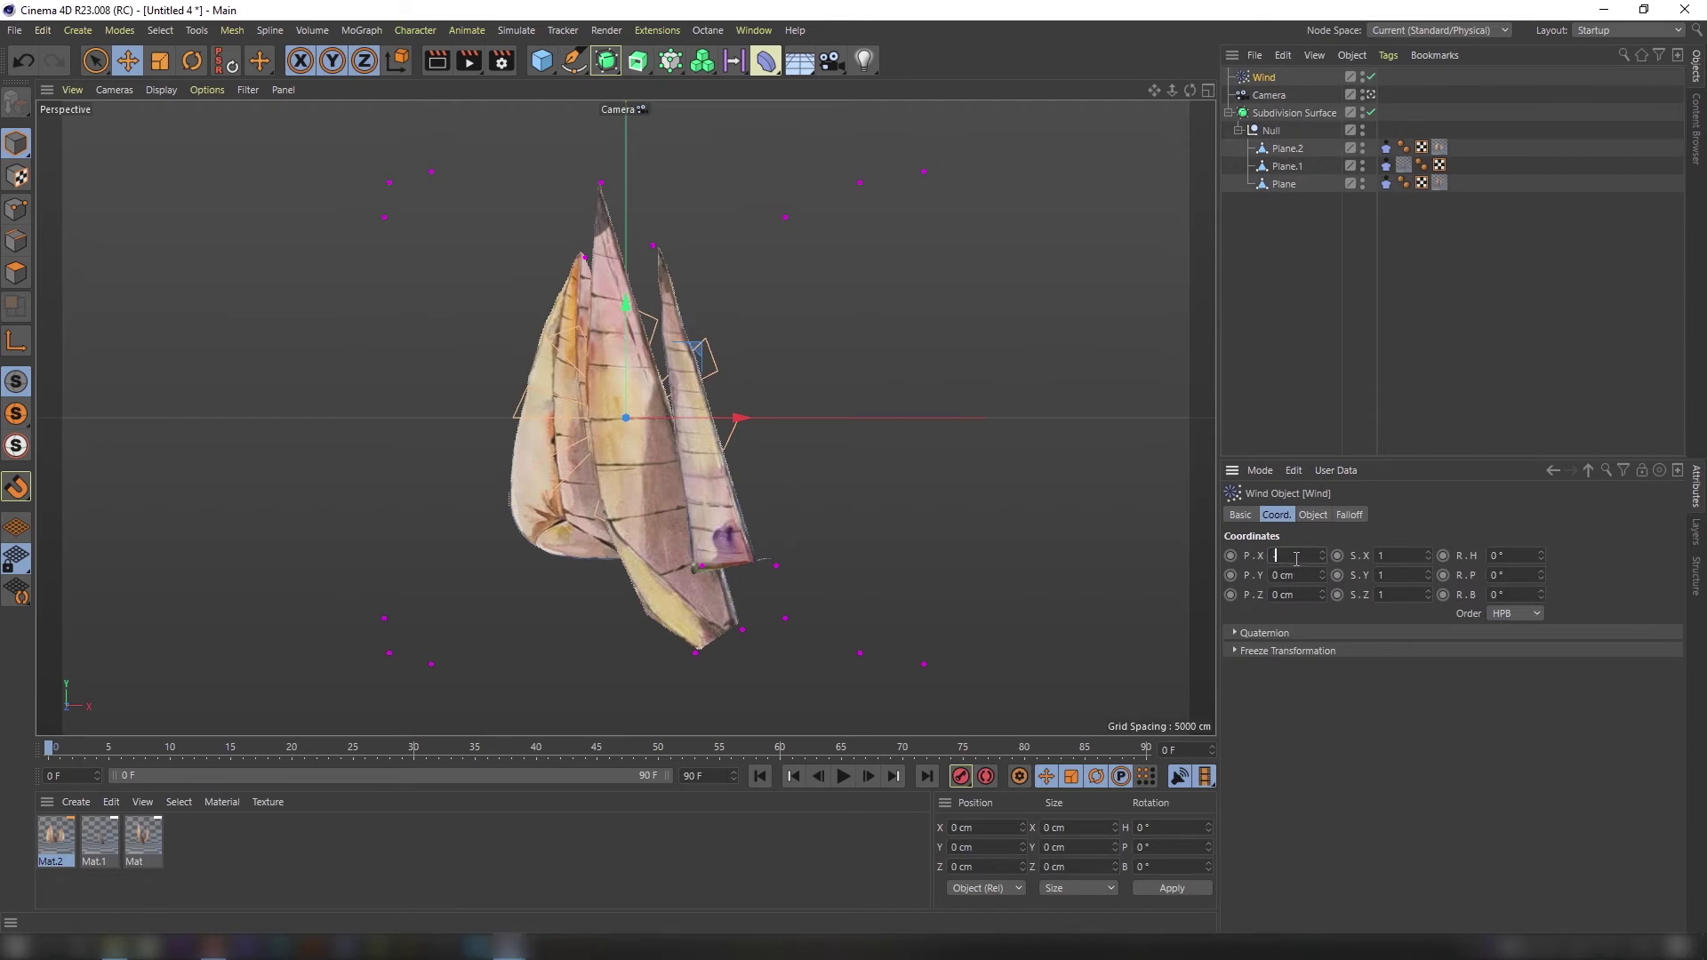
{"action": "left_click", "coordinate": [1296, 560]}
{"action": "type", "text": "-2"}
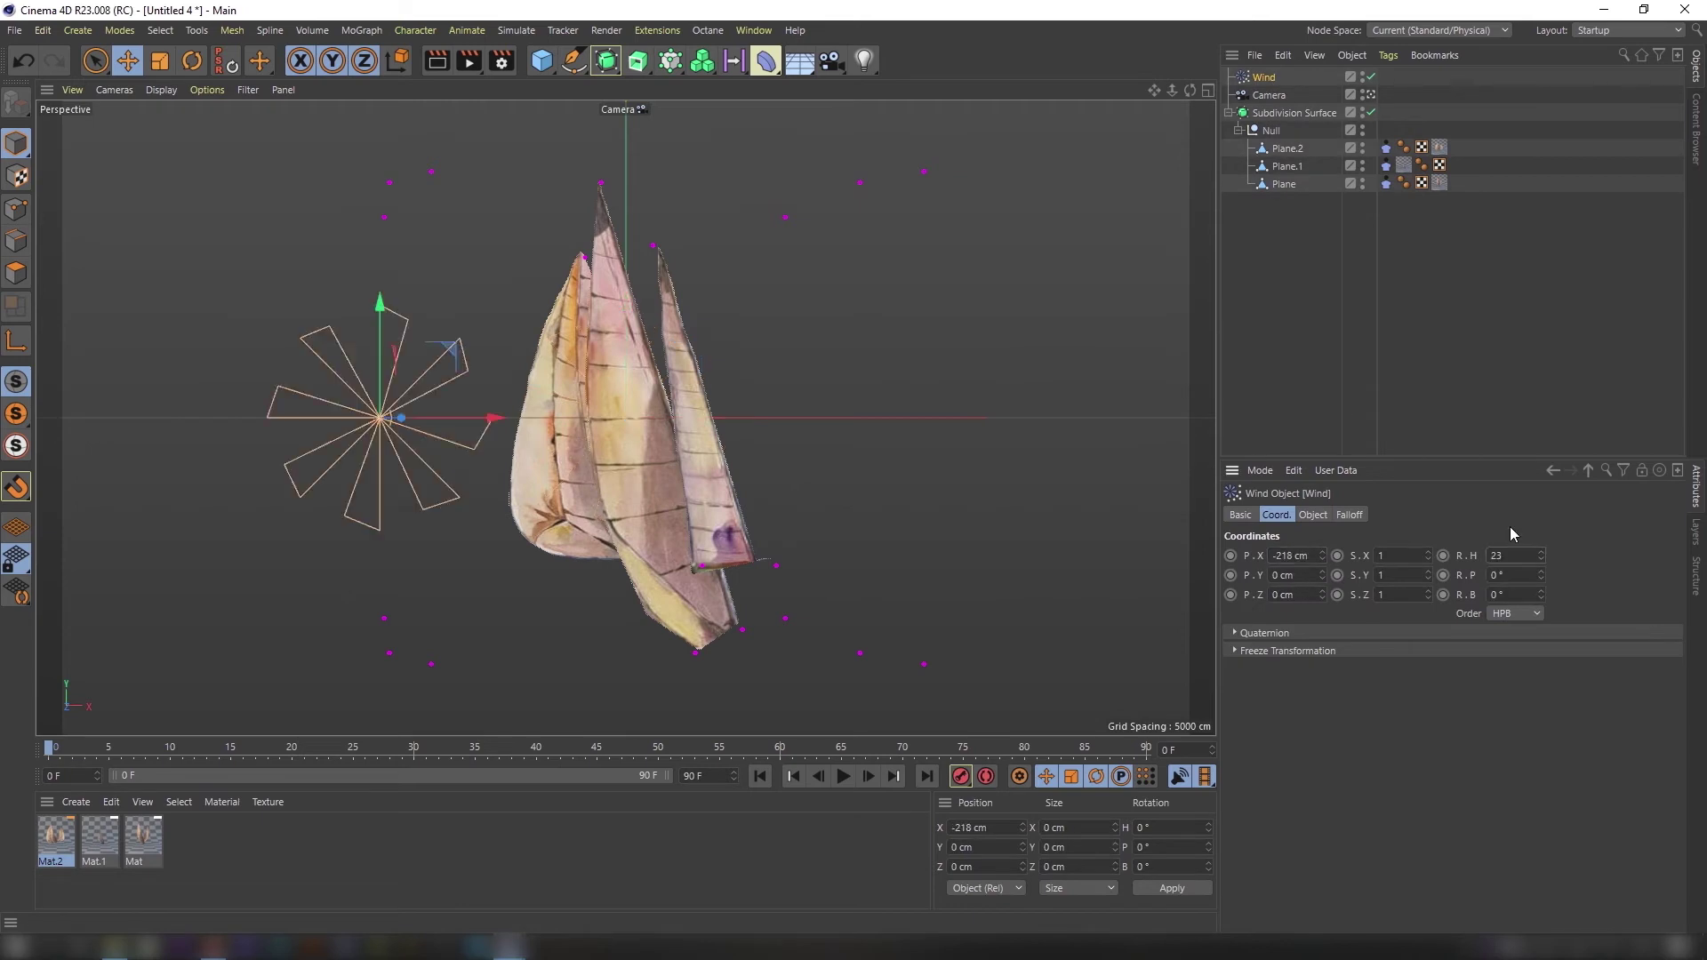
{"action": "left_click", "coordinate": [1313, 514]}
{"action": "key", "text": "Return"}
{"action": "left_click", "coordinate": [843, 776]}
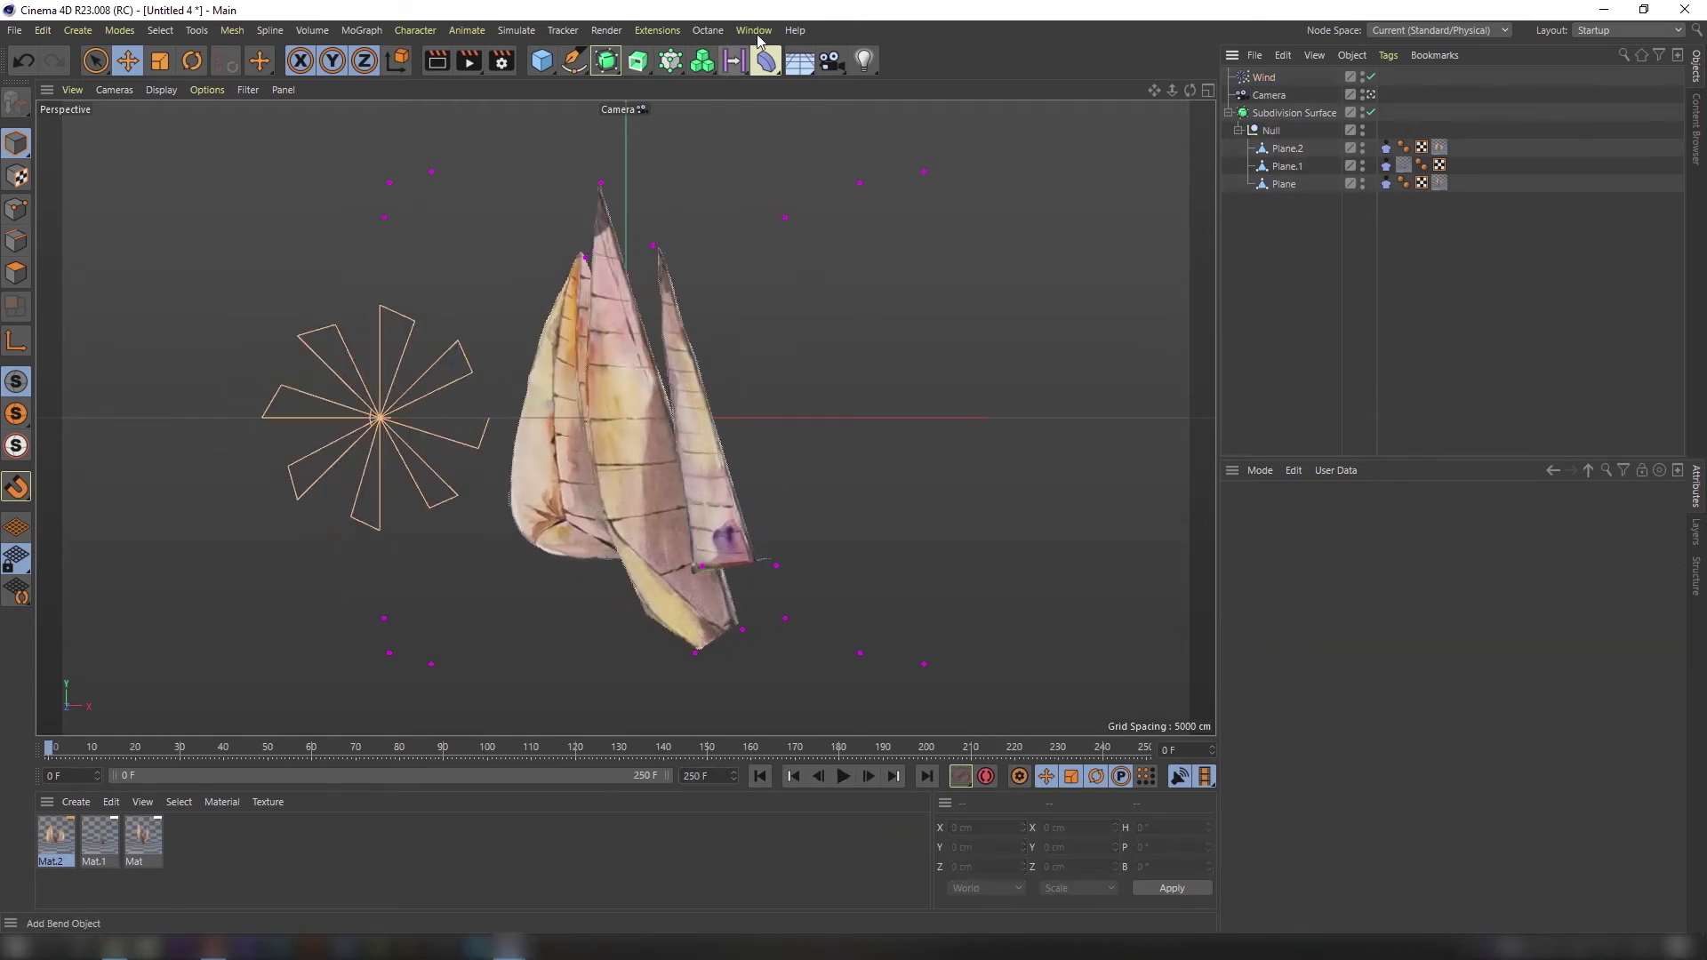
Bring up the Take Manager and create a new take named Sail_01.
{"action": "left_click", "coordinate": [758, 34]}
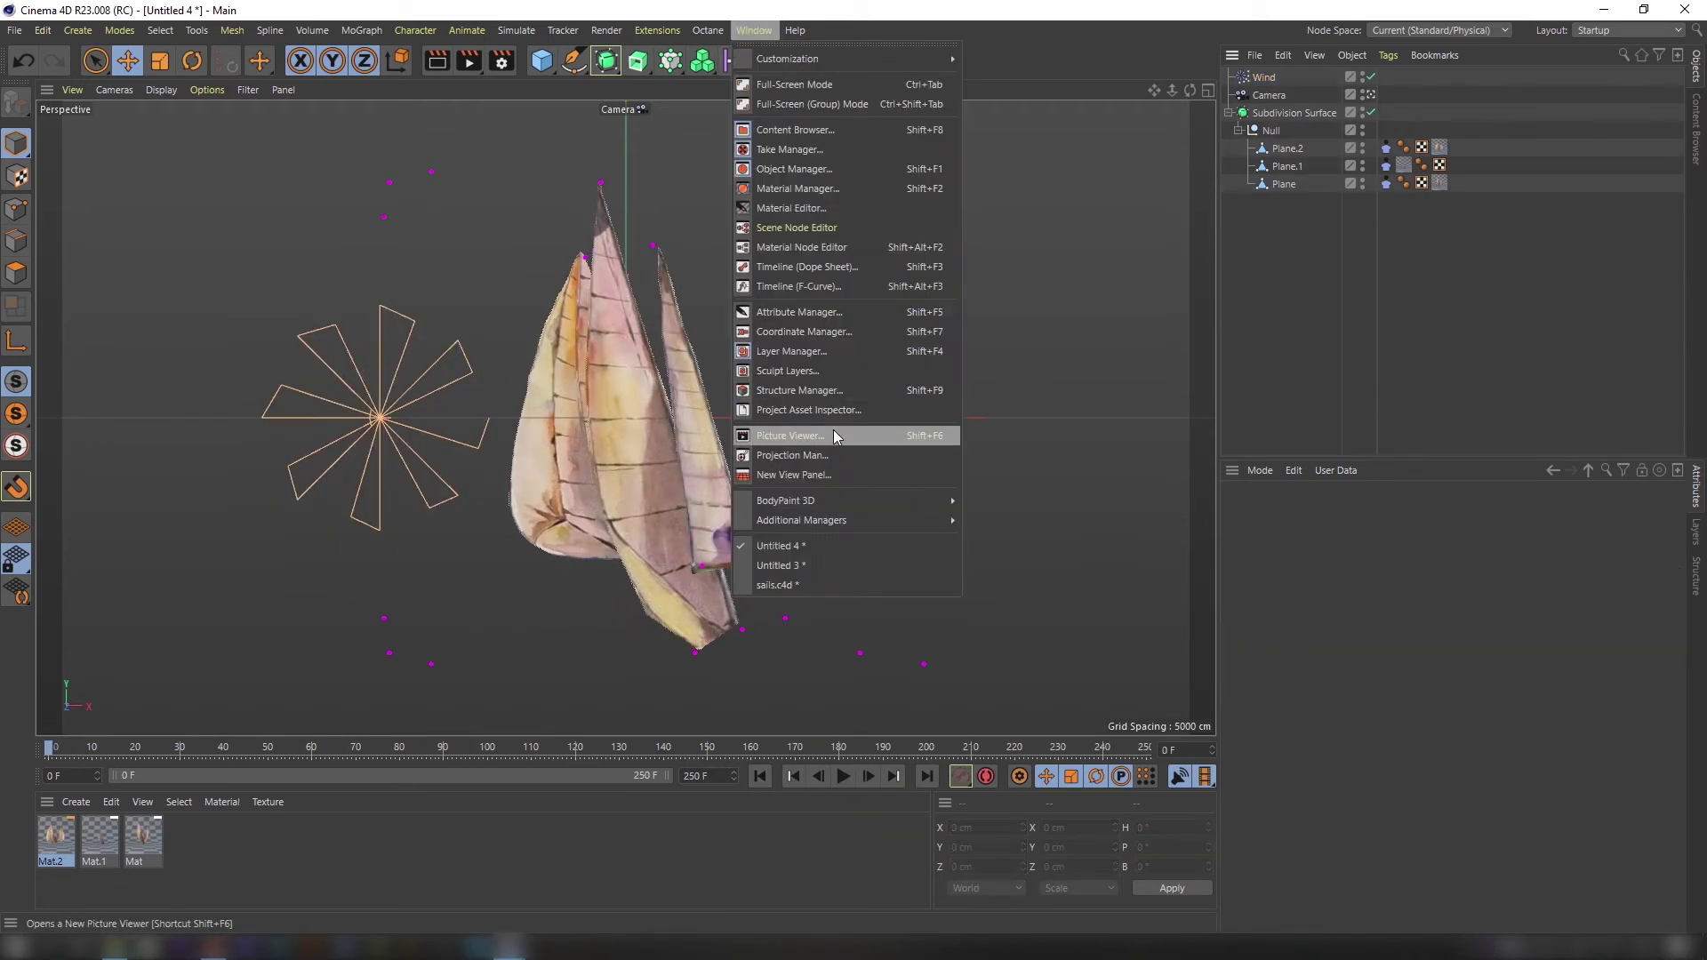
{"action": "left_click", "coordinate": [819, 446]}
{"action": "left_click_drag", "start_coordinate": [966, 131], "coordinate": [152, 200]}
{"action": "right_click", "coordinate": [72, 267]}
{"action": "left_click", "coordinate": [78, 280]}
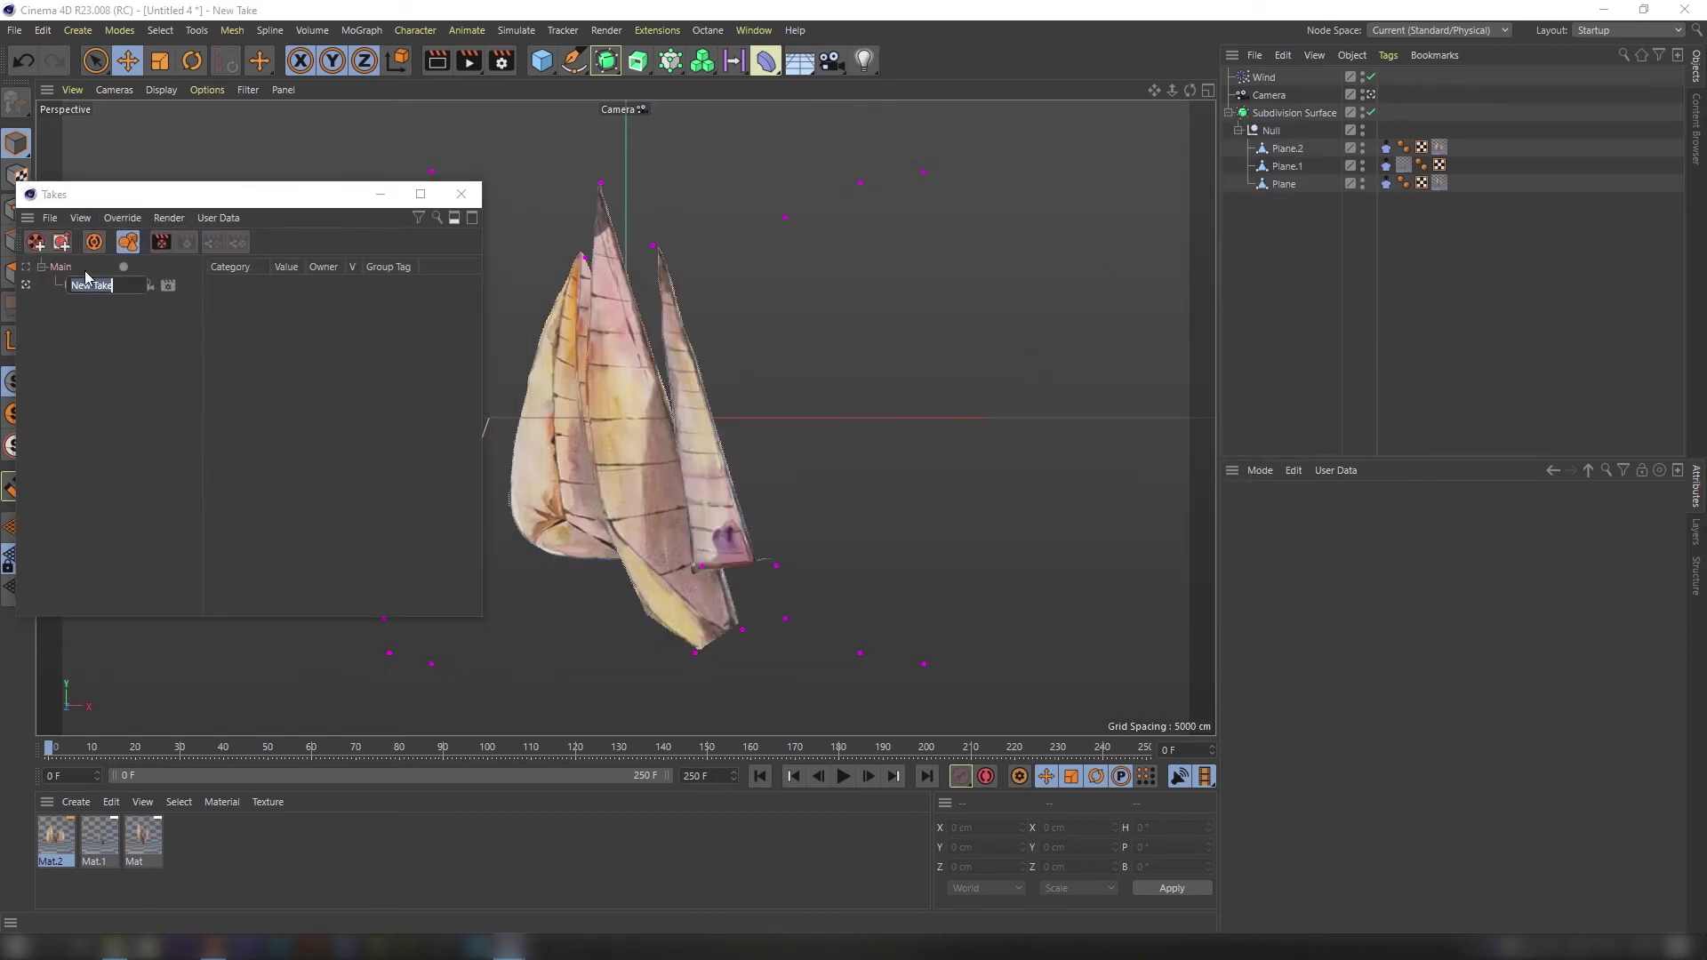
{"action": "type", "text": "Sail_01"}
{"action": "key", "text": "Return"}
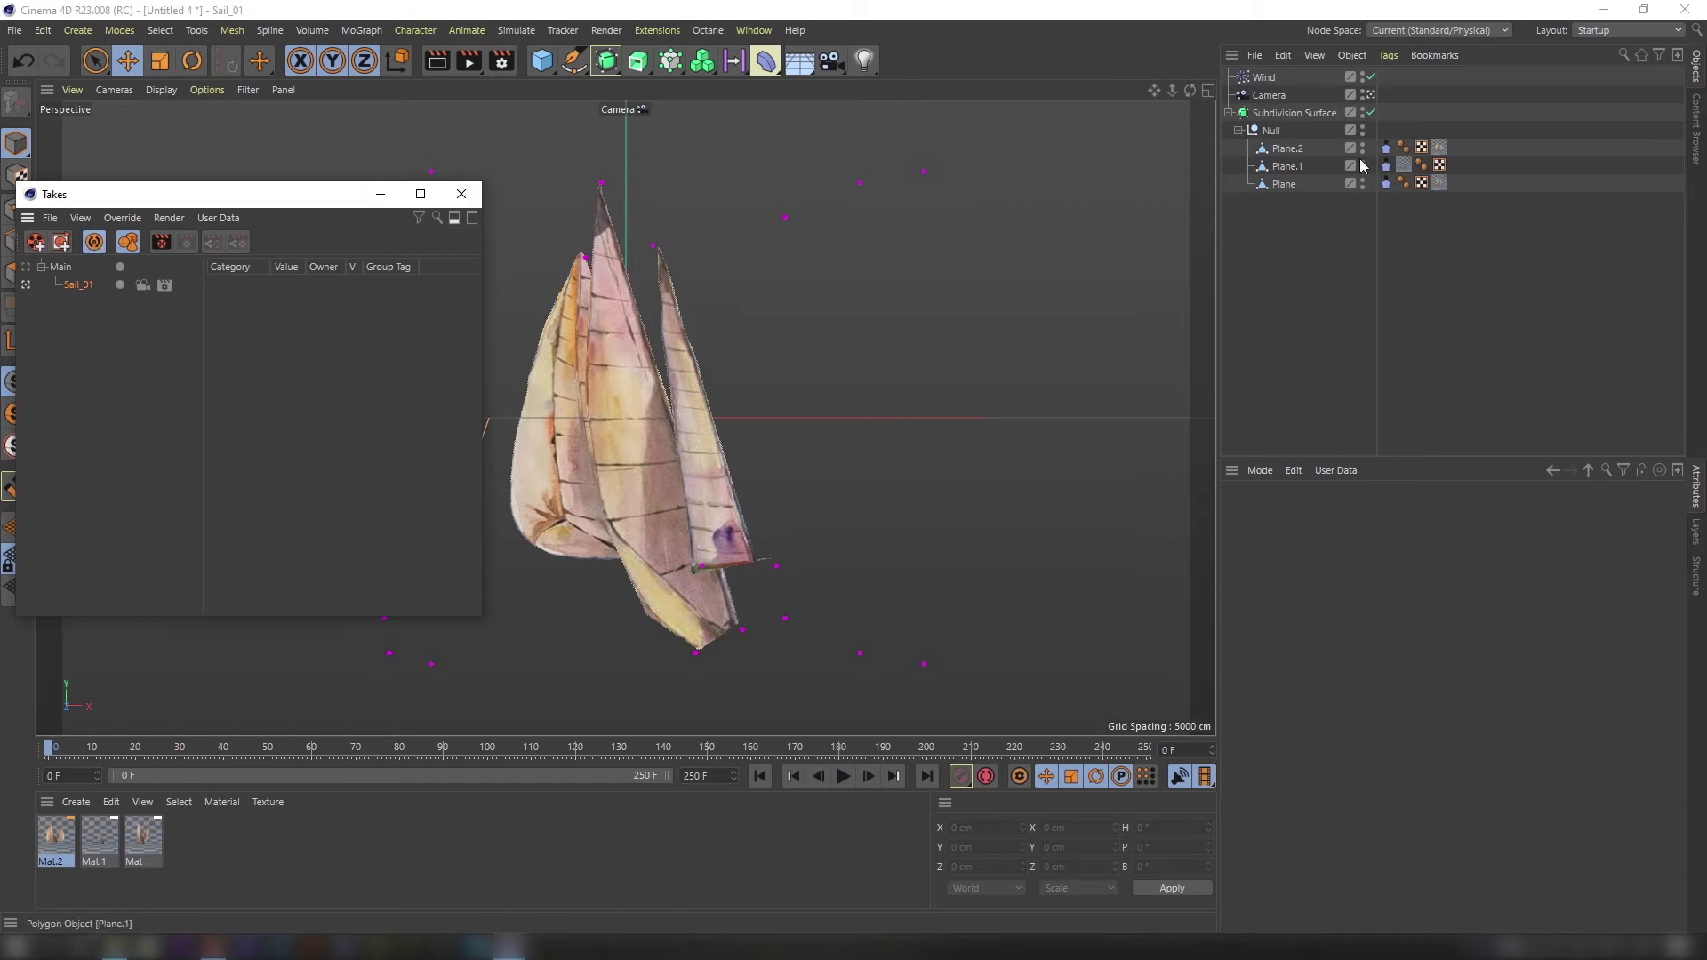
Hide Plane.1 and Plane.2 in the Sail_01 take.
{"action": "left_click", "coordinate": [1362, 163]}
{"action": "left_click", "coordinate": [1362, 144]}
{"action": "left_click_drag", "start_coordinate": [298, 194], "coordinate": [352, 196]}
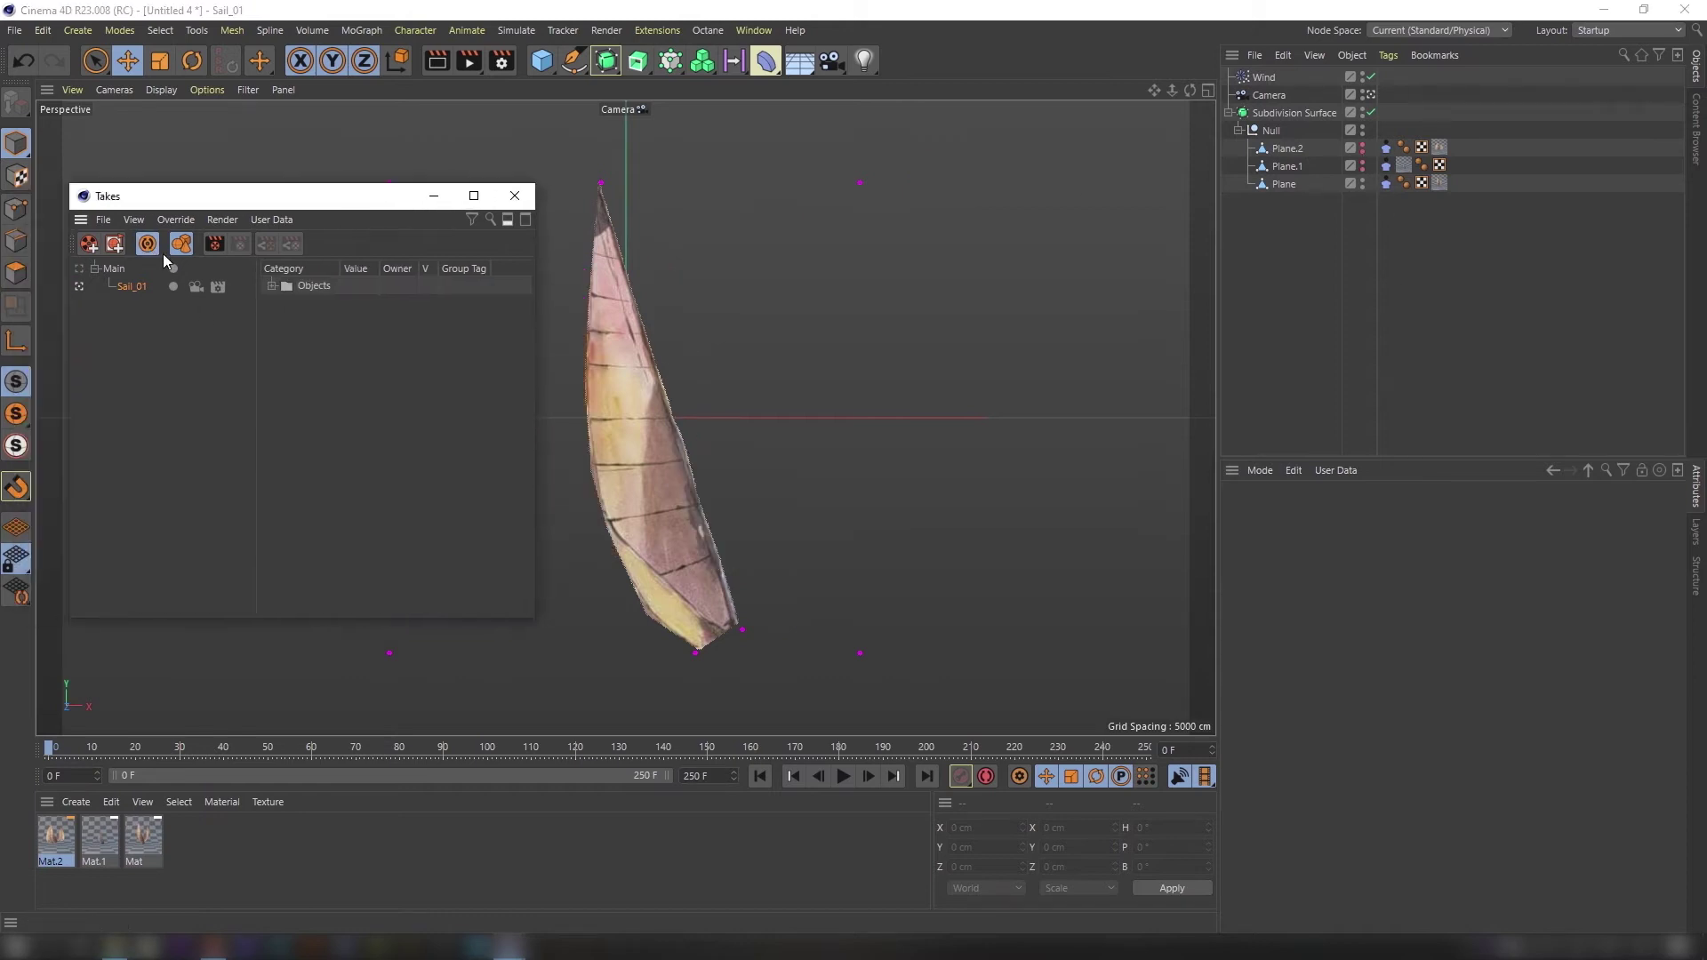
Add a take named Sail_02 with Plane and Plane.2 hidden, and a take named Sail_03 with Plane and Plane.1 hidden.
{"action": "right_click", "coordinate": [135, 286]}
{"action": "left_click", "coordinate": [149, 297]}
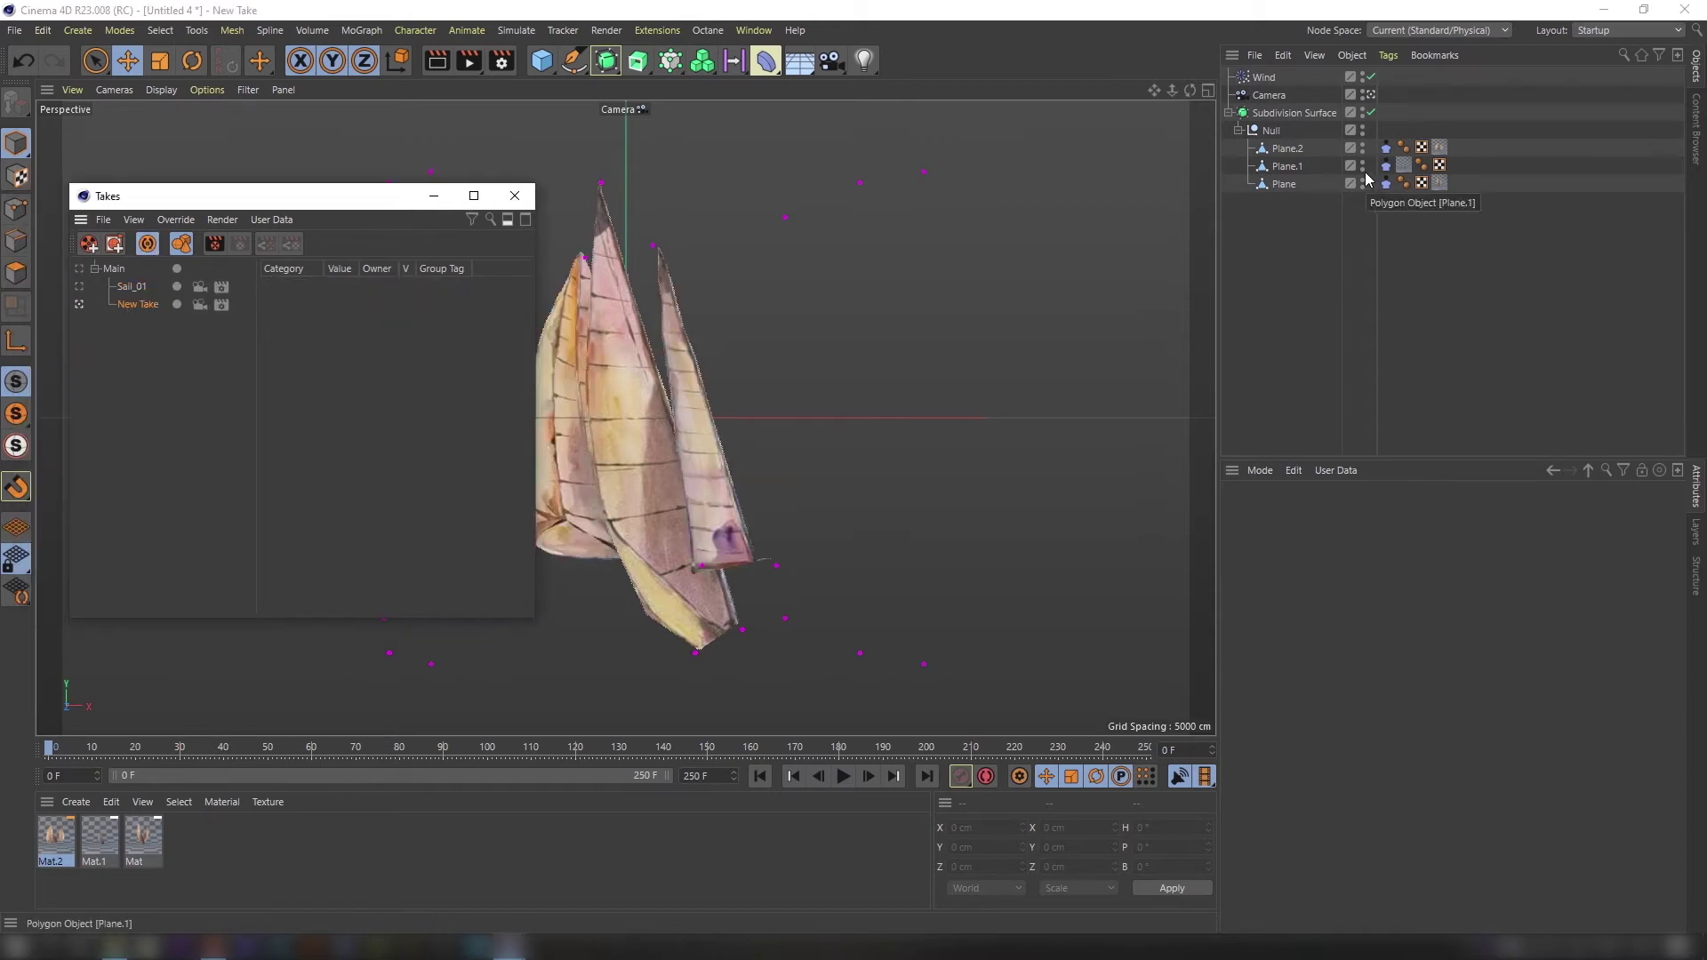
{"action": "left_click", "coordinate": [1363, 181], "text": "alt"}
{"action": "left_click", "coordinate": [1363, 146], "text": "alt"}
{"action": "left_click", "coordinate": [1364, 166], "text": "alt"}
{"action": "left_click", "coordinate": [1363, 166], "text": "alt"}
{"action": "left_click", "coordinate": [147, 244]}
{"action": "double_click", "coordinate": [135, 305]}
{"action": "type", "text": "Sail_02"}
{"action": "key", "text": "Return"}
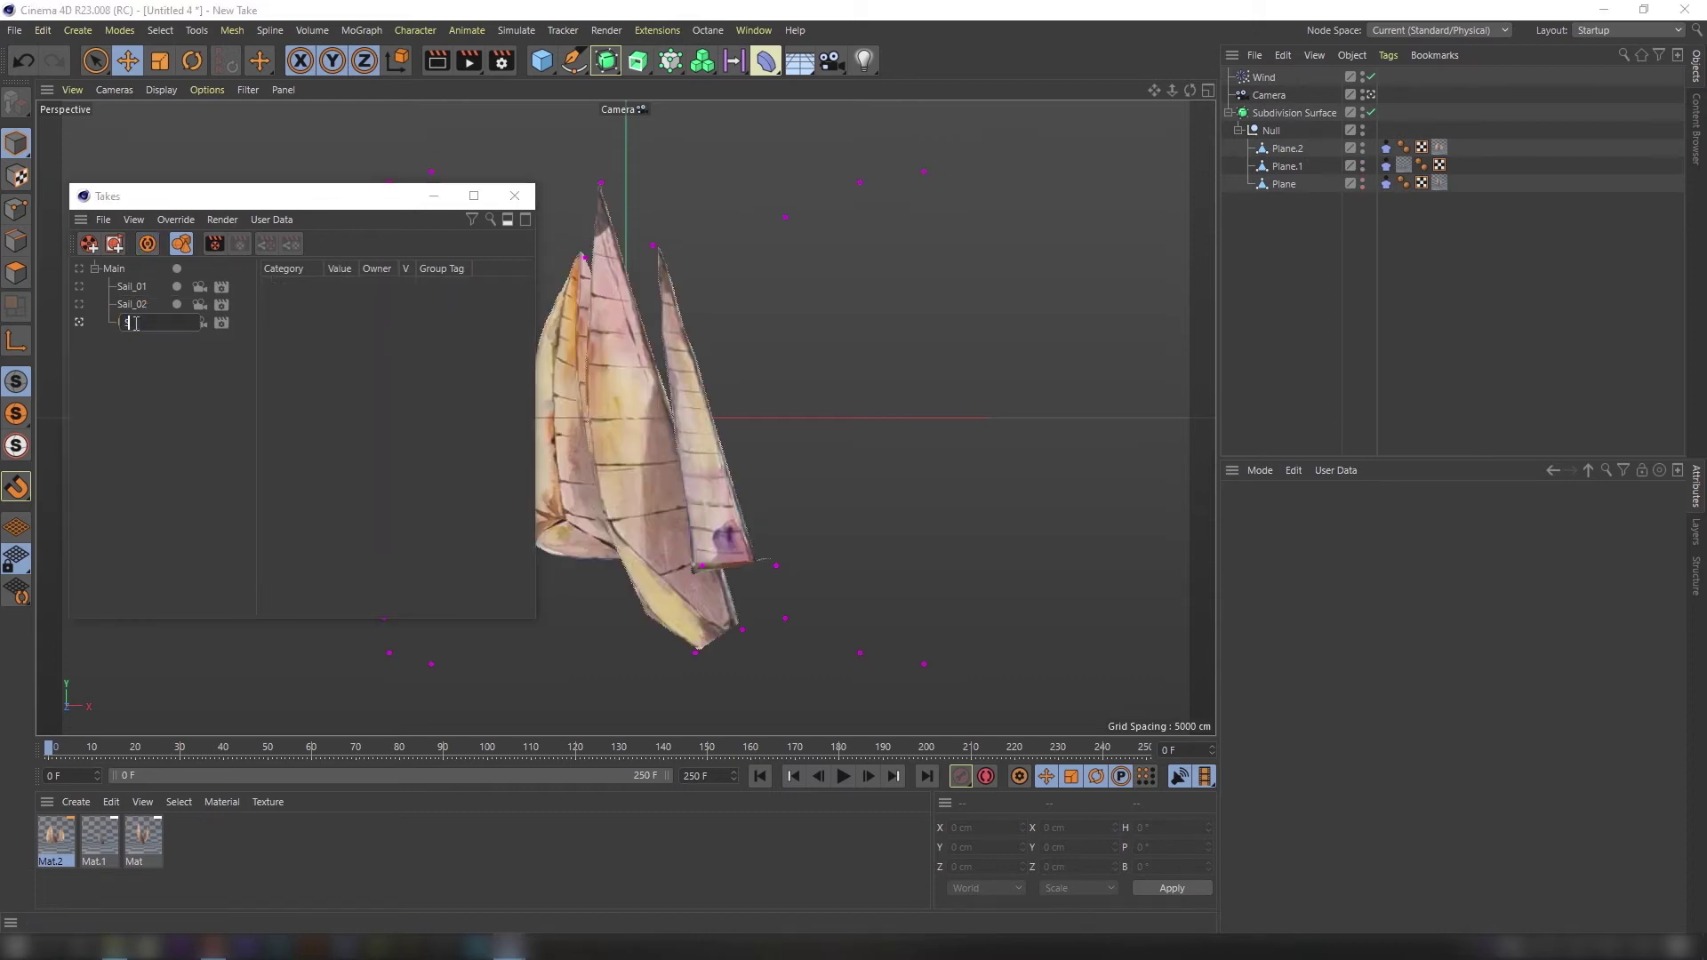
Check each of the three sail takes, make Sail_01 the current take and assign the scene camera to the takes.
{"action": "left_click", "coordinate": [79, 287]}
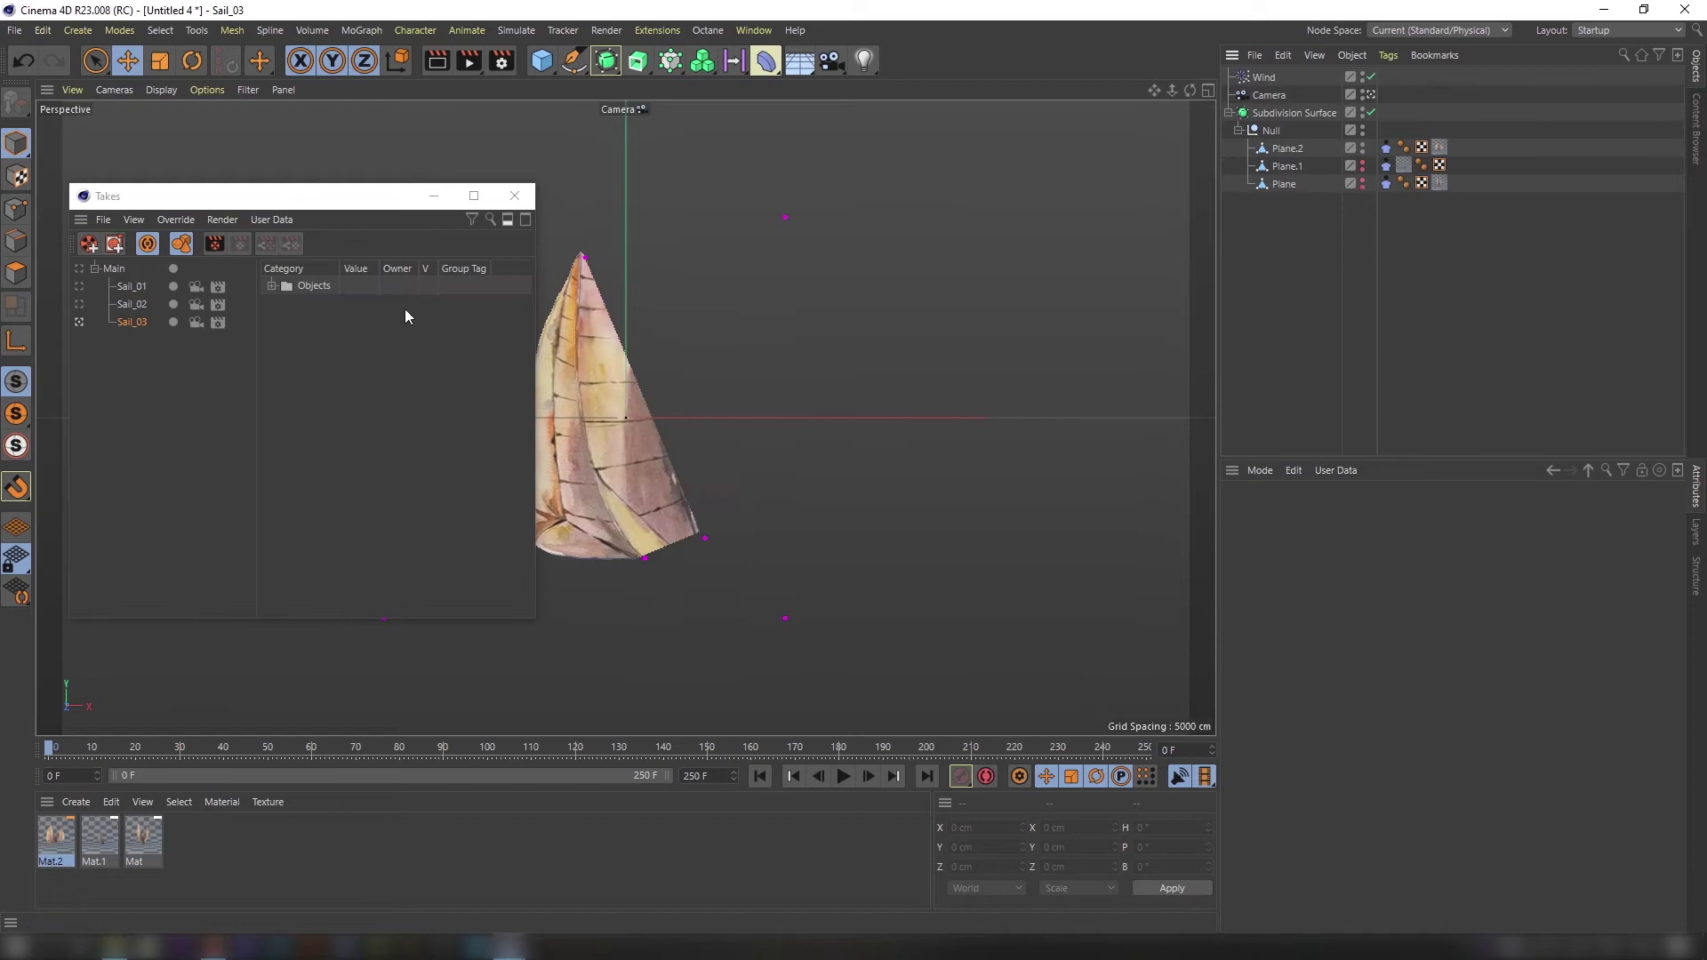
{"action": "left_click", "coordinate": [79, 304]}
{"action": "left_click", "coordinate": [79, 322]}
{"action": "left_click", "coordinate": [79, 286]}
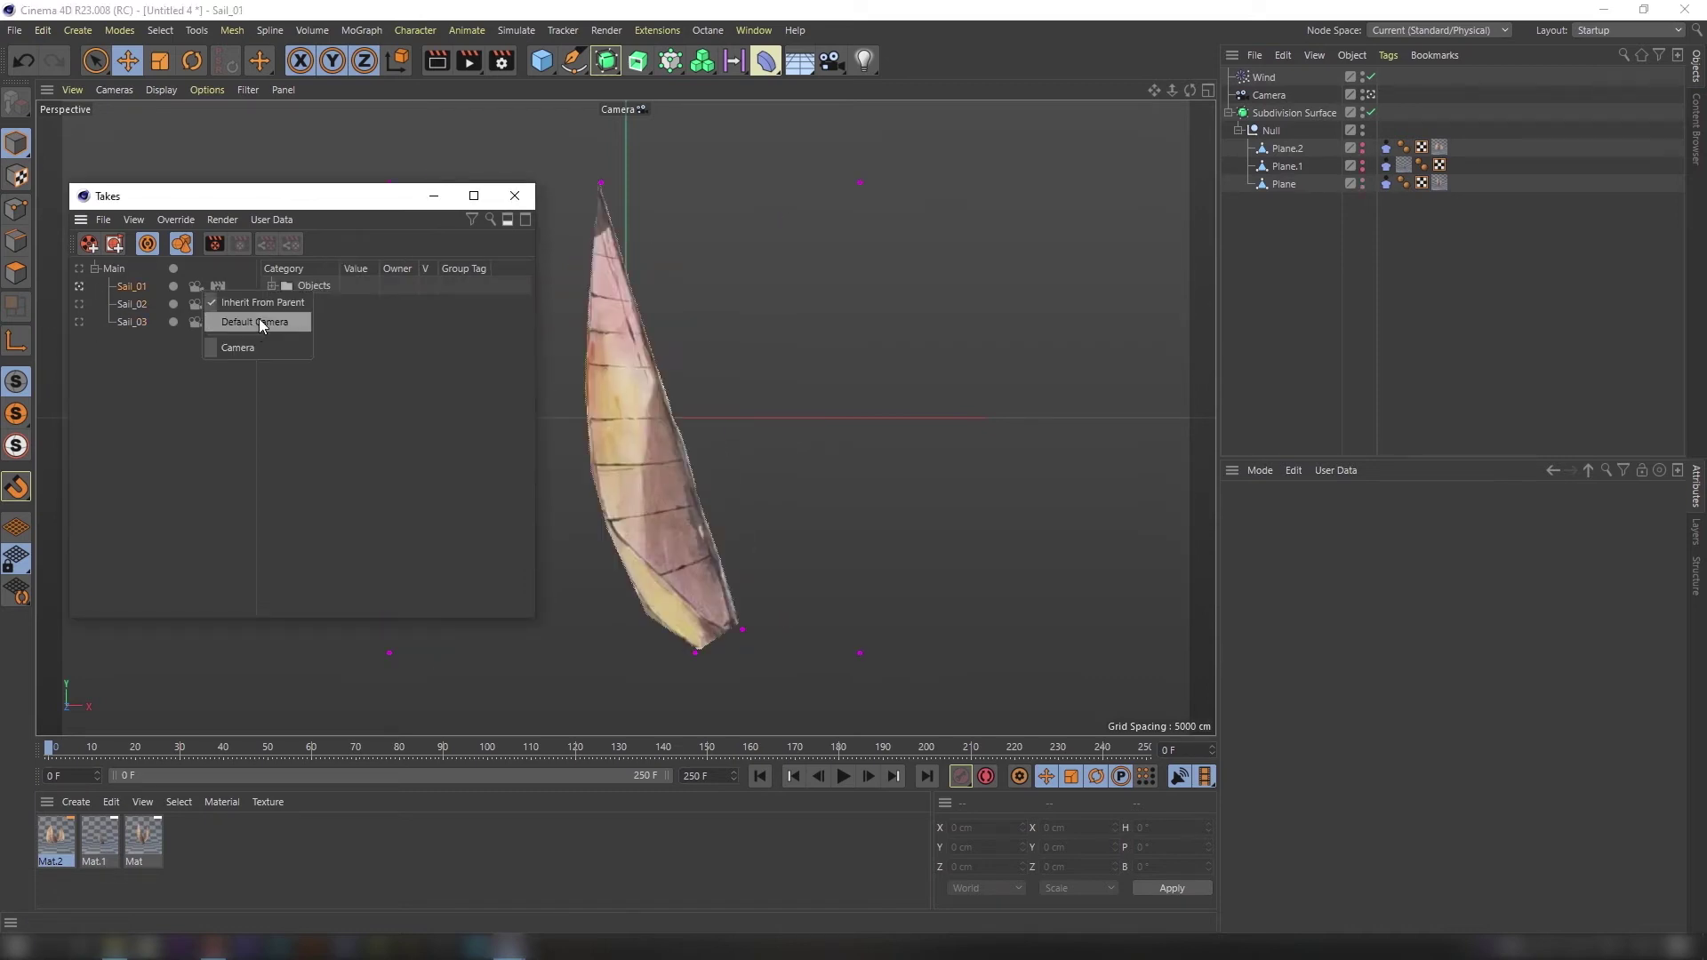
{"action": "left_click", "coordinate": [445, 199]}
Set the render output to save PNG files with Alpha Channel enabled, using the $take token as the file name.
{"action": "key", "text": "ctrl+b"}
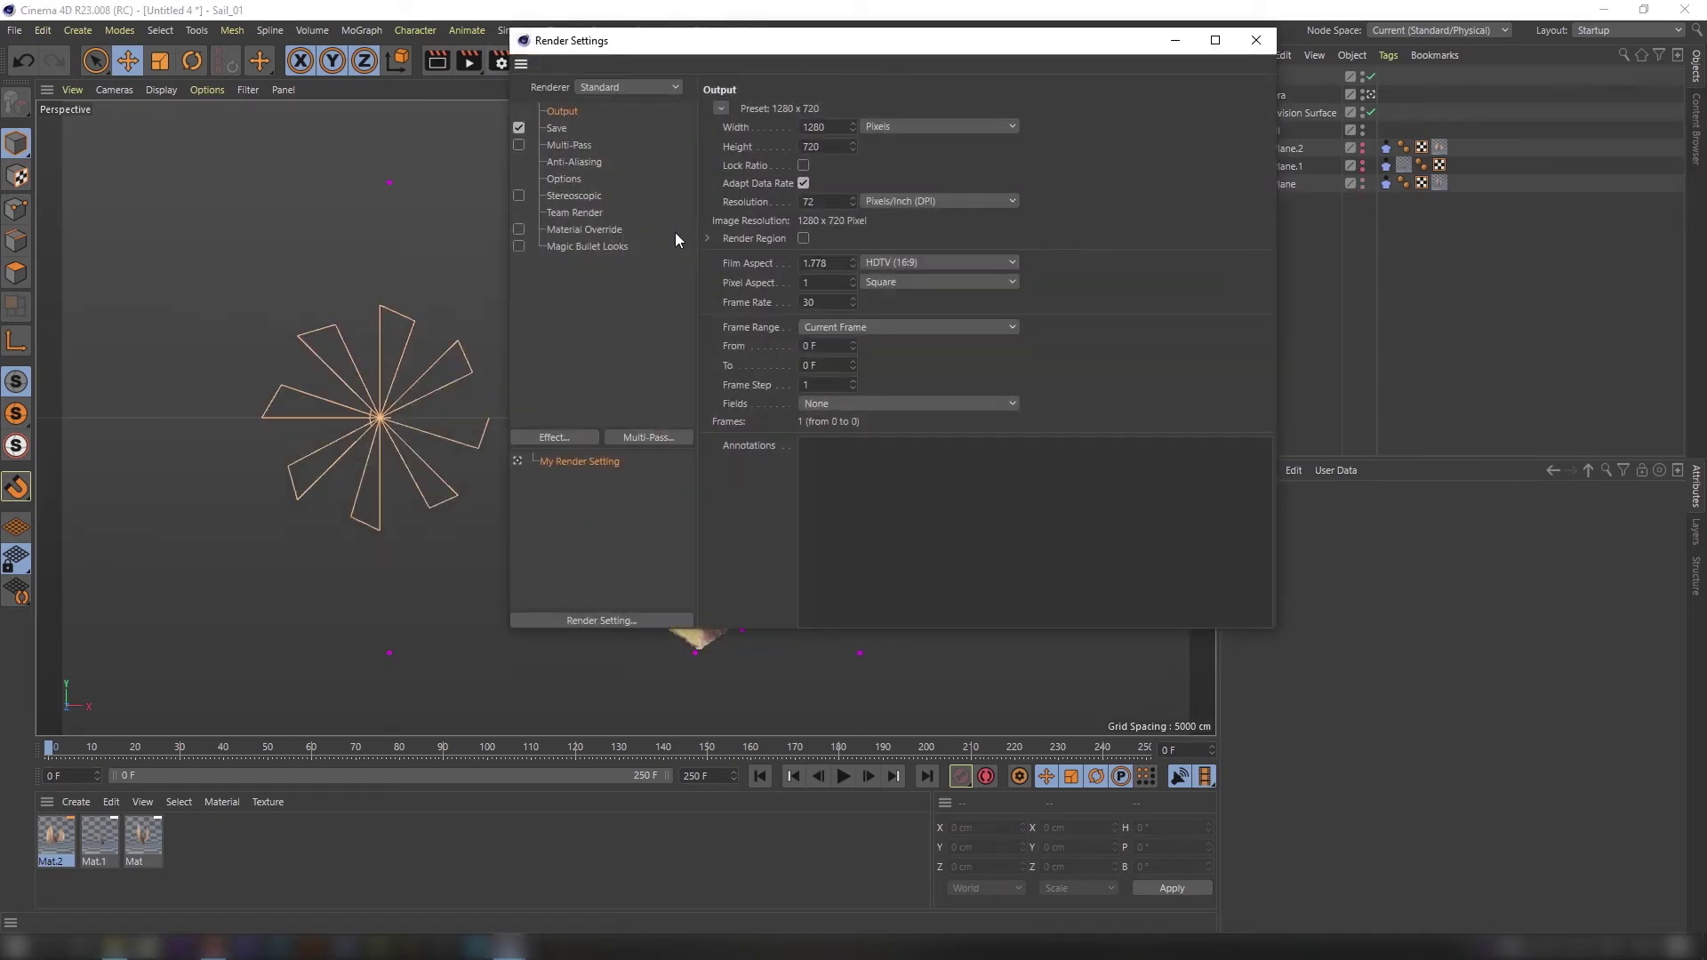
{"action": "left_click", "coordinate": [558, 128]}
{"action": "left_click", "coordinate": [849, 164]}
{"action": "left_click", "coordinate": [875, 358]}
{"action": "left_click", "coordinate": [831, 238]}
{"action": "left_click", "coordinate": [1260, 143]}
{"action": "left_click", "coordinate": [1366, 243]}
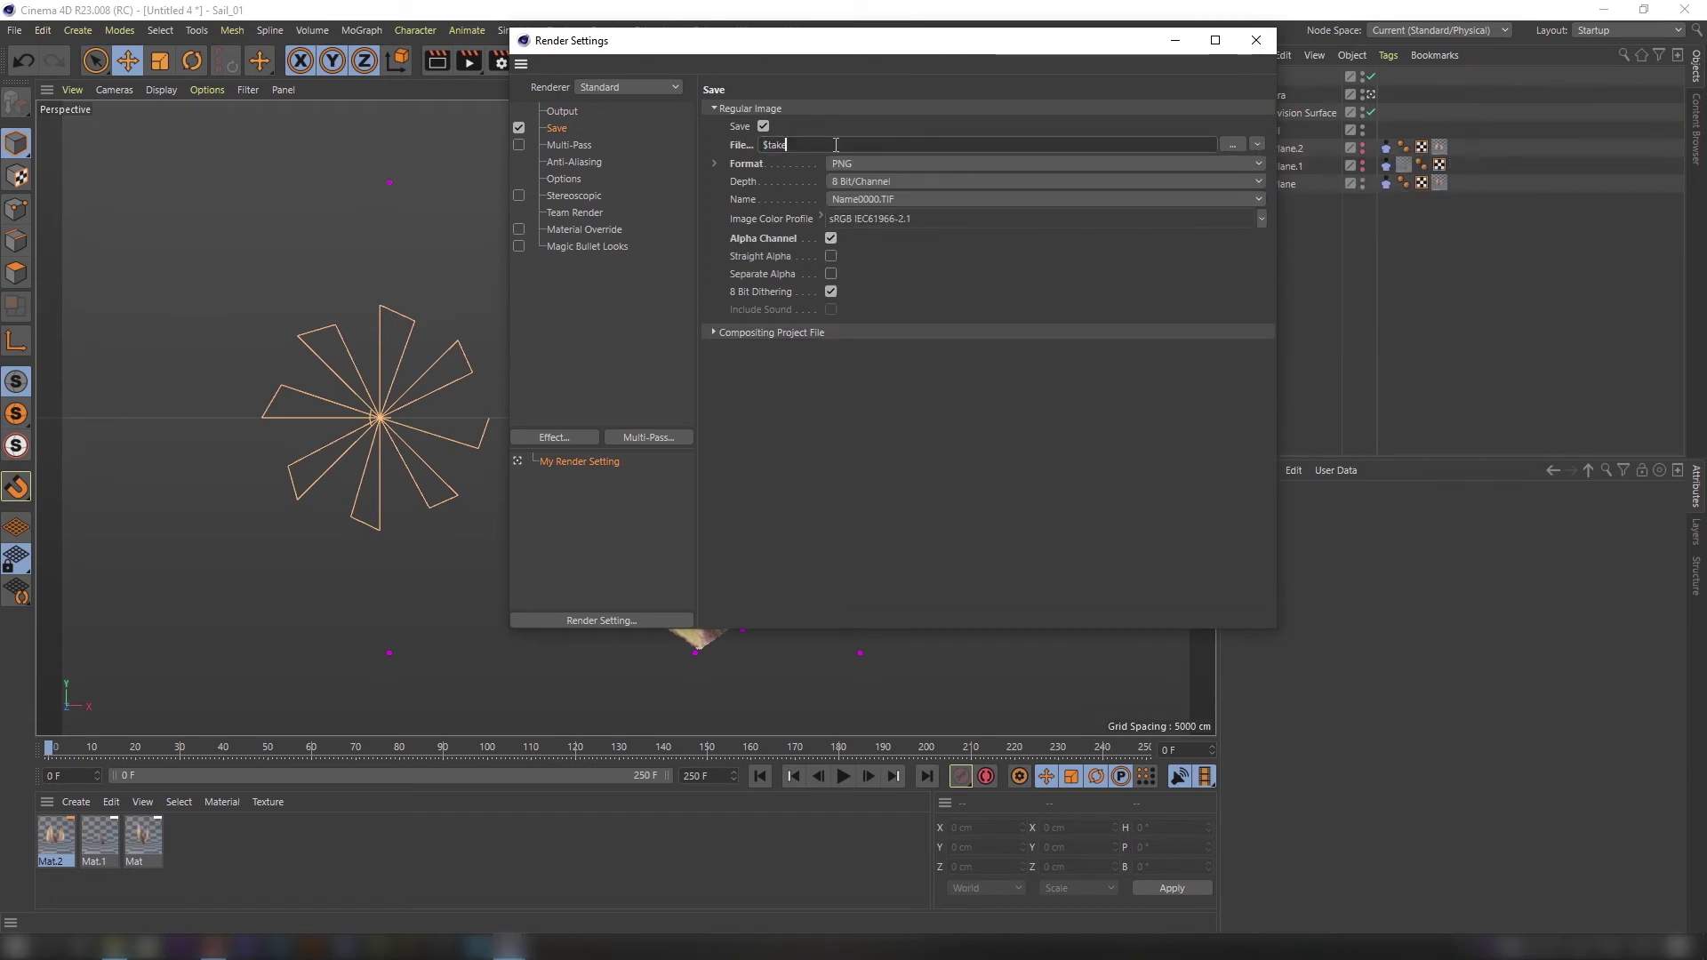
{"action": "left_click", "coordinate": [1255, 40]}
Bring the Take Manager back and select the takes Sail_01 to Sail_03.
{"action": "left_click", "coordinate": [752, 30]}
{"action": "left_click", "coordinate": [773, 168]}
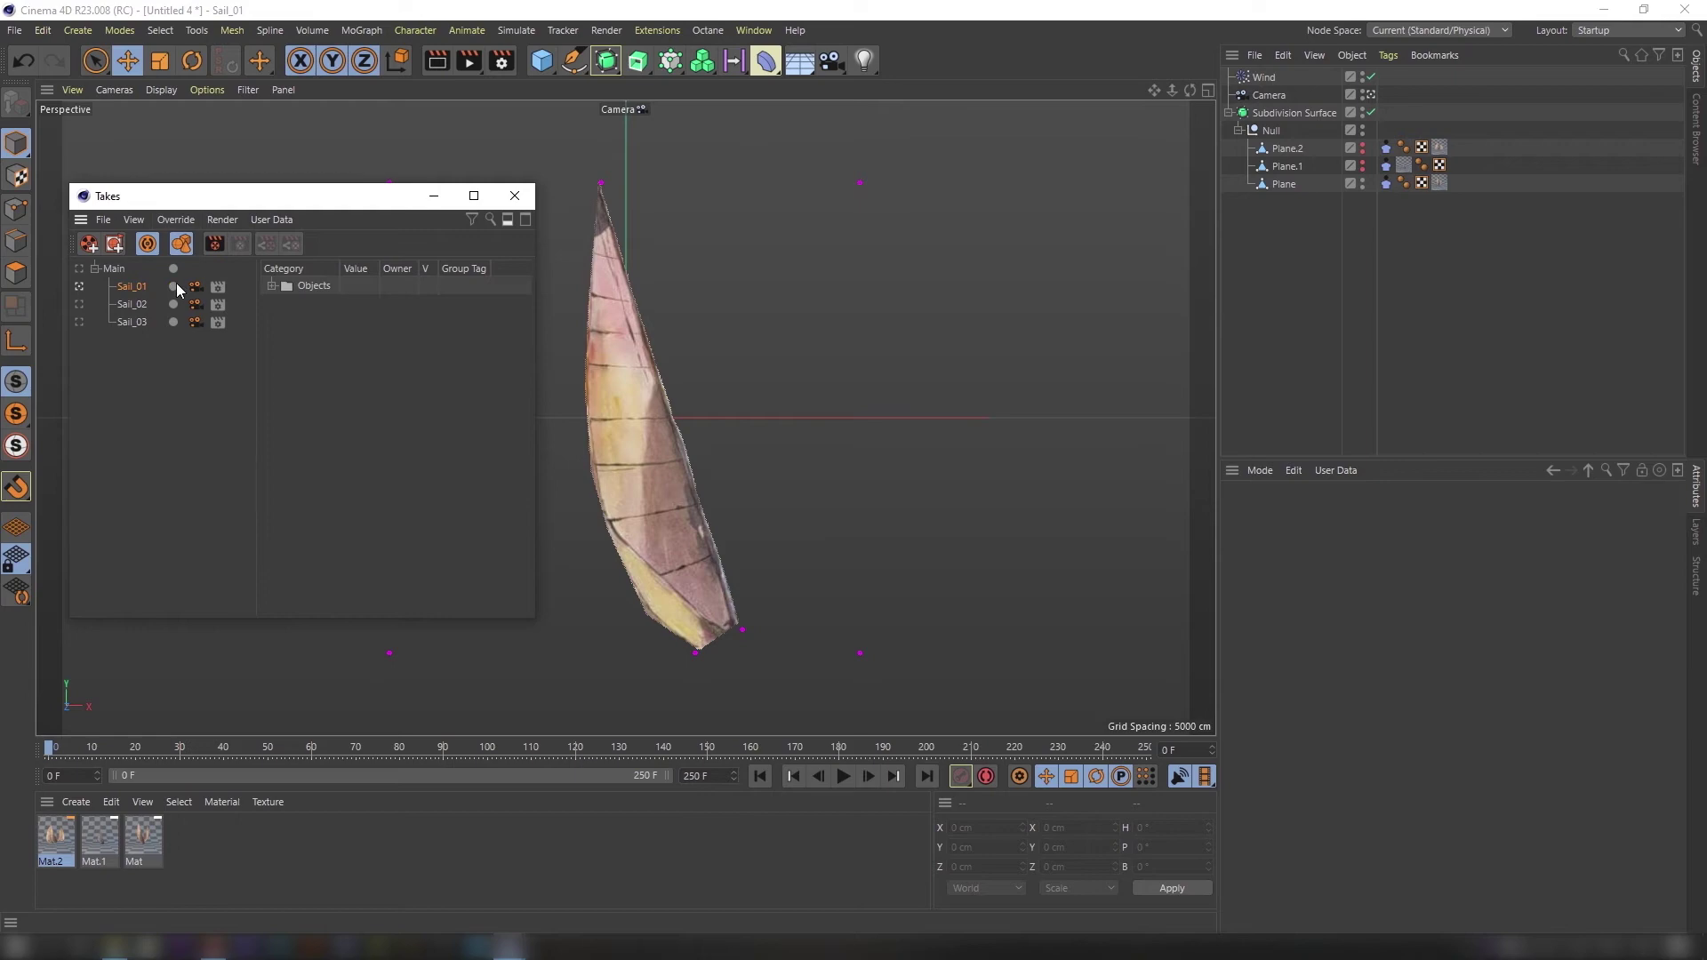
{"action": "left_click", "coordinate": [136, 322], "text": "shift"}
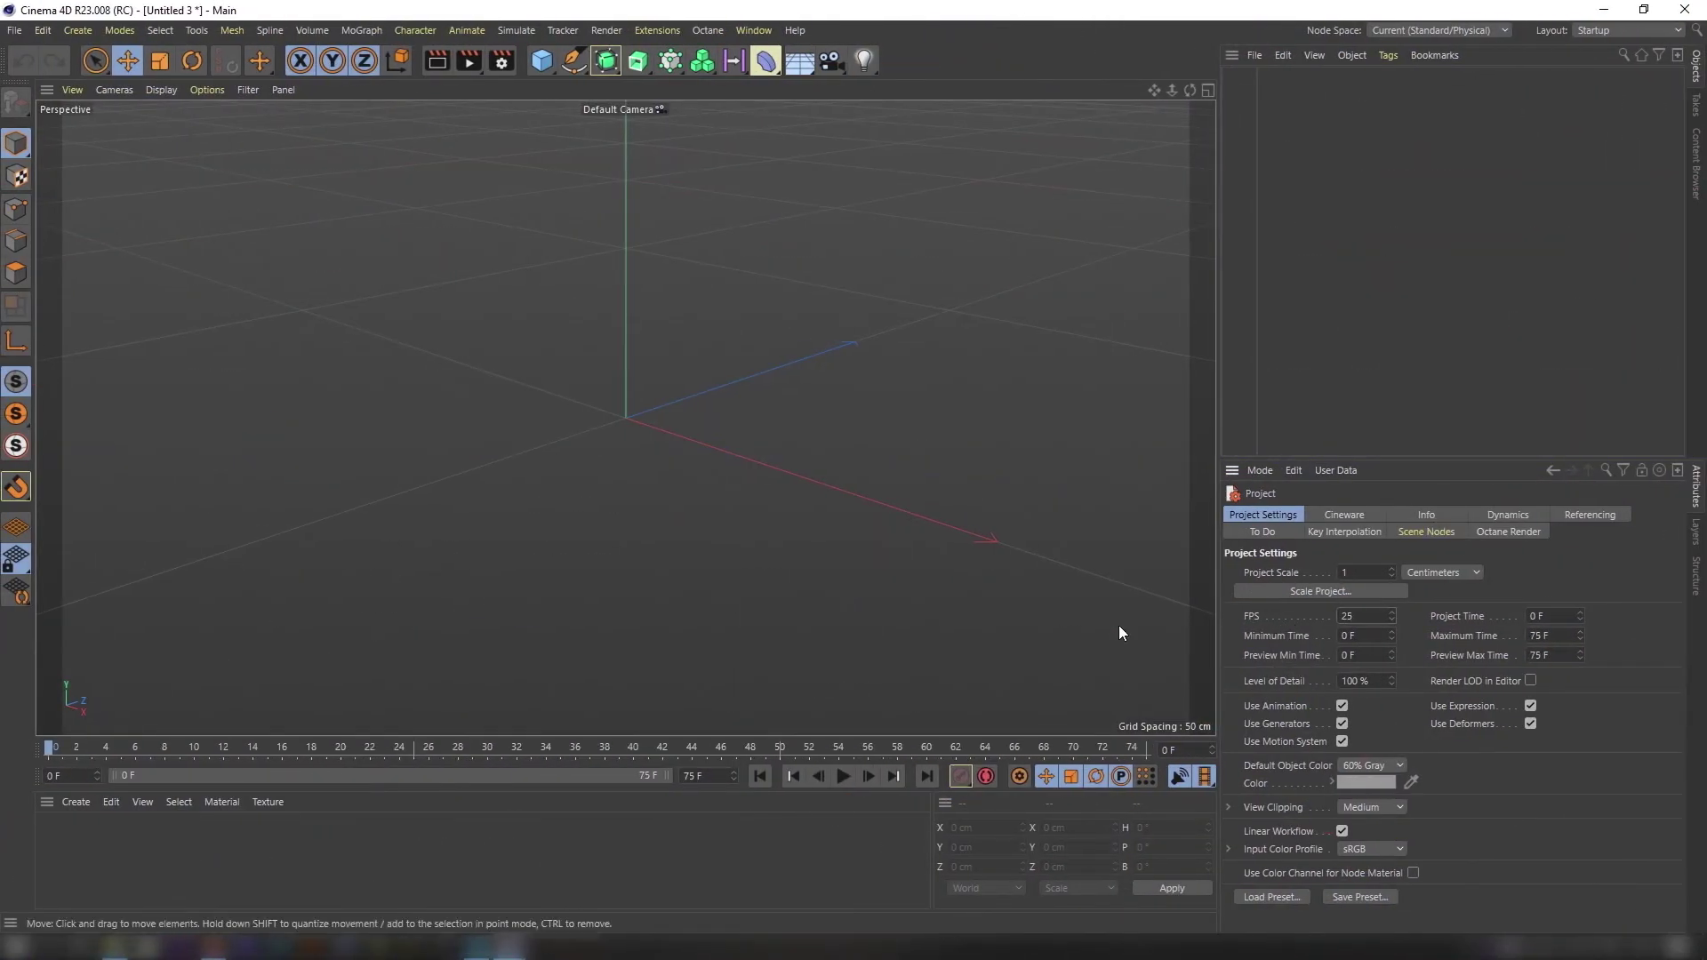
Set the new project's maximum time to 250 F and its render size to 939 x 1280 pixels.
{"action": "key", "text": "Return"}
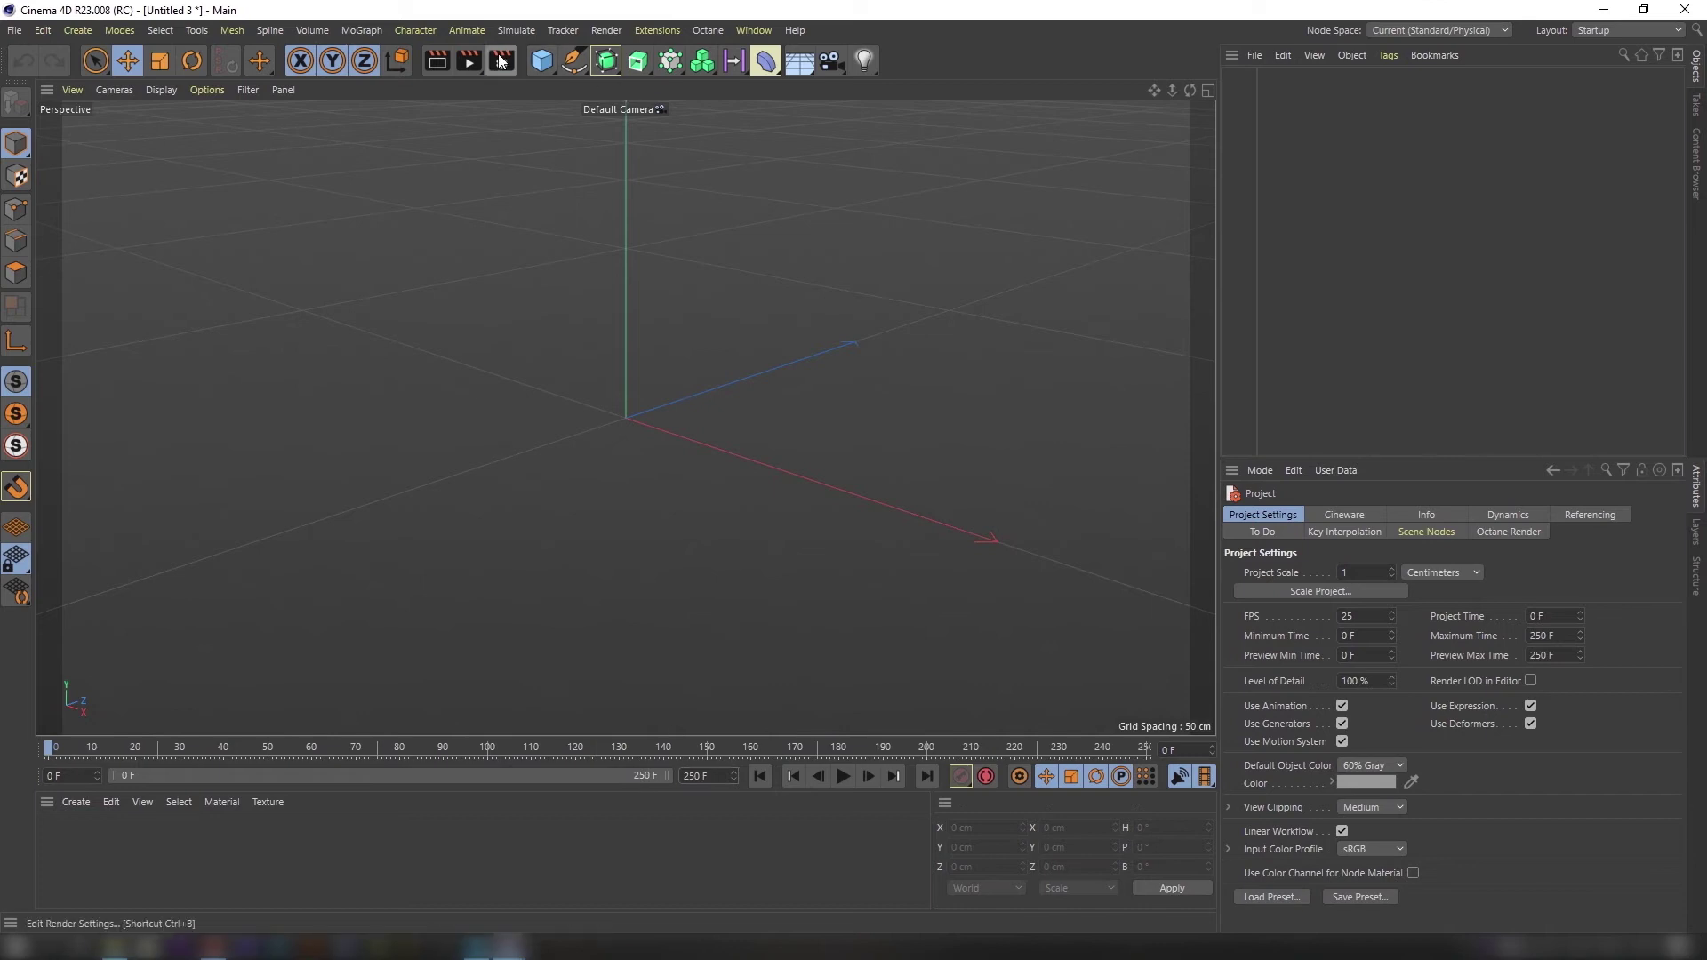
{"action": "left_click", "coordinate": [501, 60]}
{"action": "type", "text": "939"}
{"action": "key", "text": "Tab"}
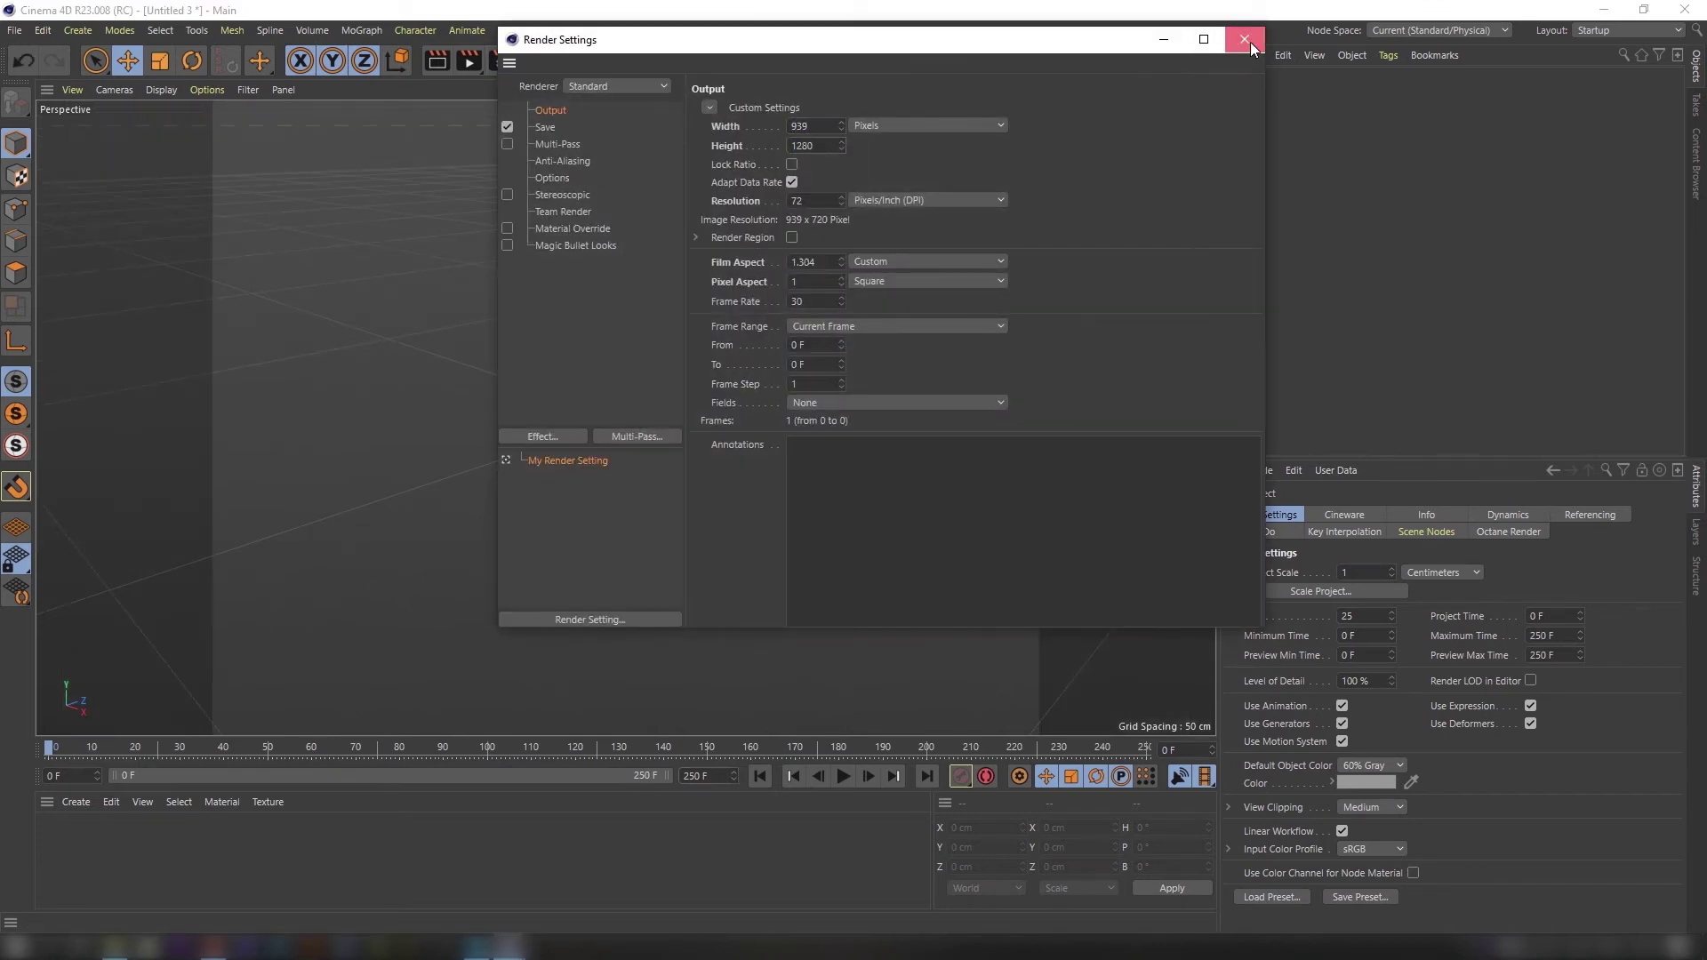
{"action": "left_click", "coordinate": [1245, 39]}
Add an active camera with zero rotation, positioned at X 0, Y 0 and Z -939 cm.
{"action": "left_click", "coordinate": [831, 61]}
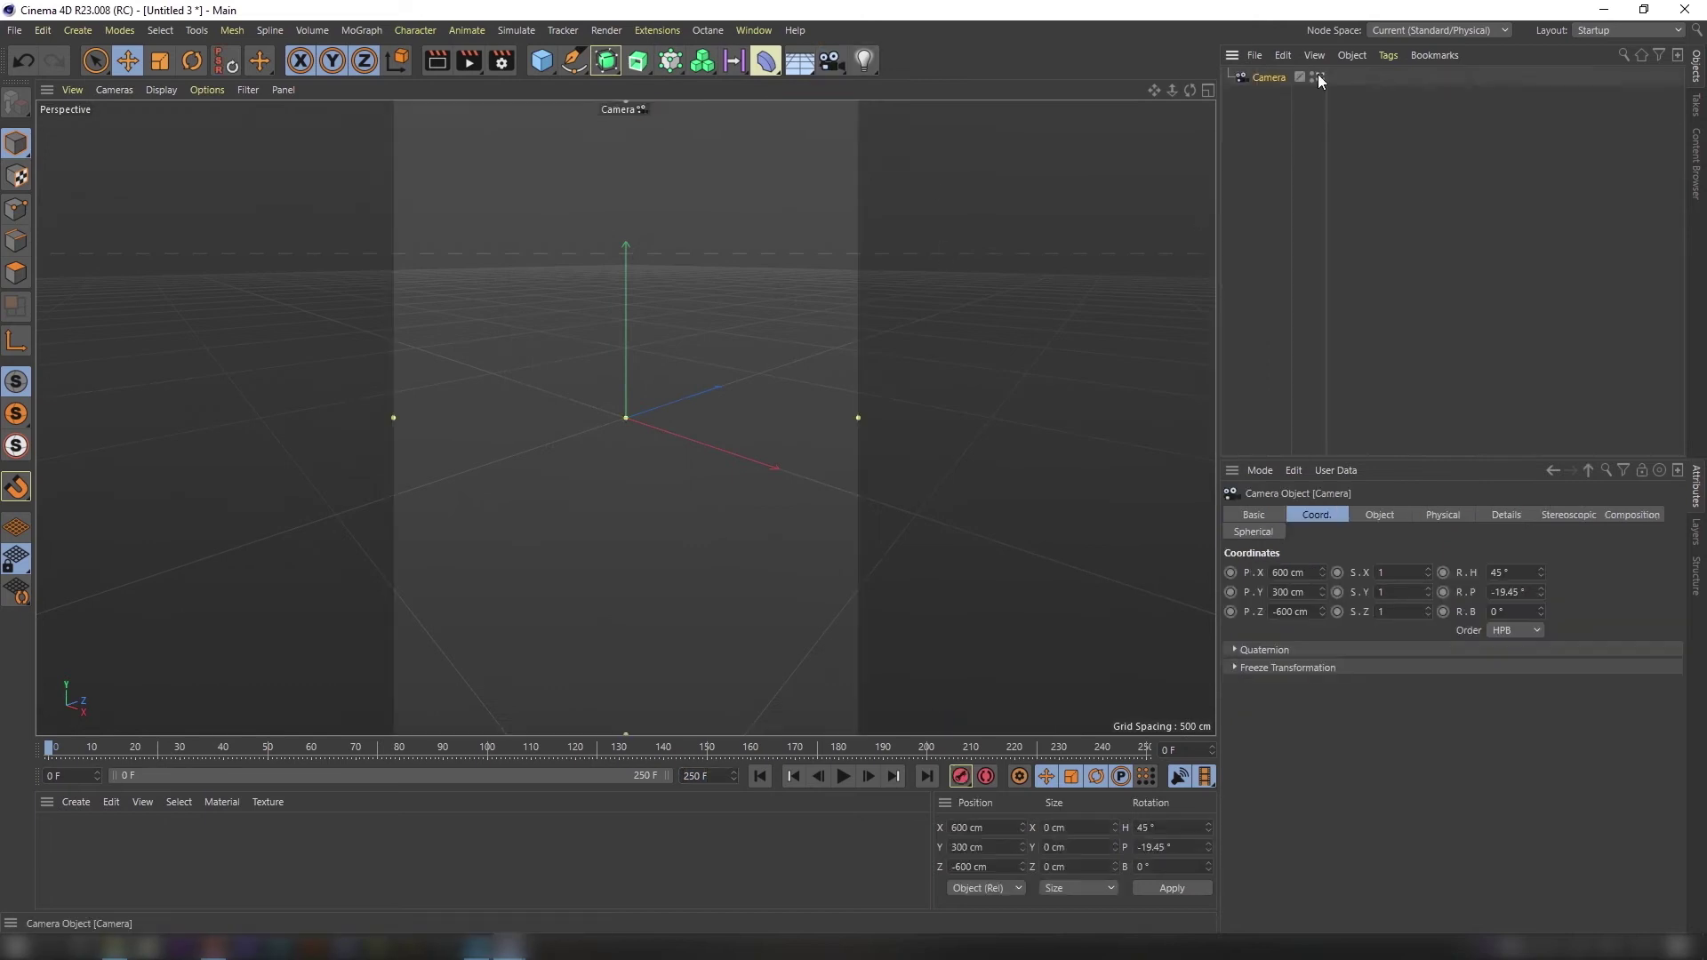
{"action": "double_click", "coordinate": [1519, 590]}
{"action": "type", "text": "0"}
{"action": "double_click", "coordinate": [1301, 572]}
{"action": "type", "text": "0"}
{"action": "double_click", "coordinate": [1296, 590]}
{"action": "type", "text": "0"}
{"action": "double_click", "coordinate": [1296, 614]}
{"action": "type", "text": "-"}
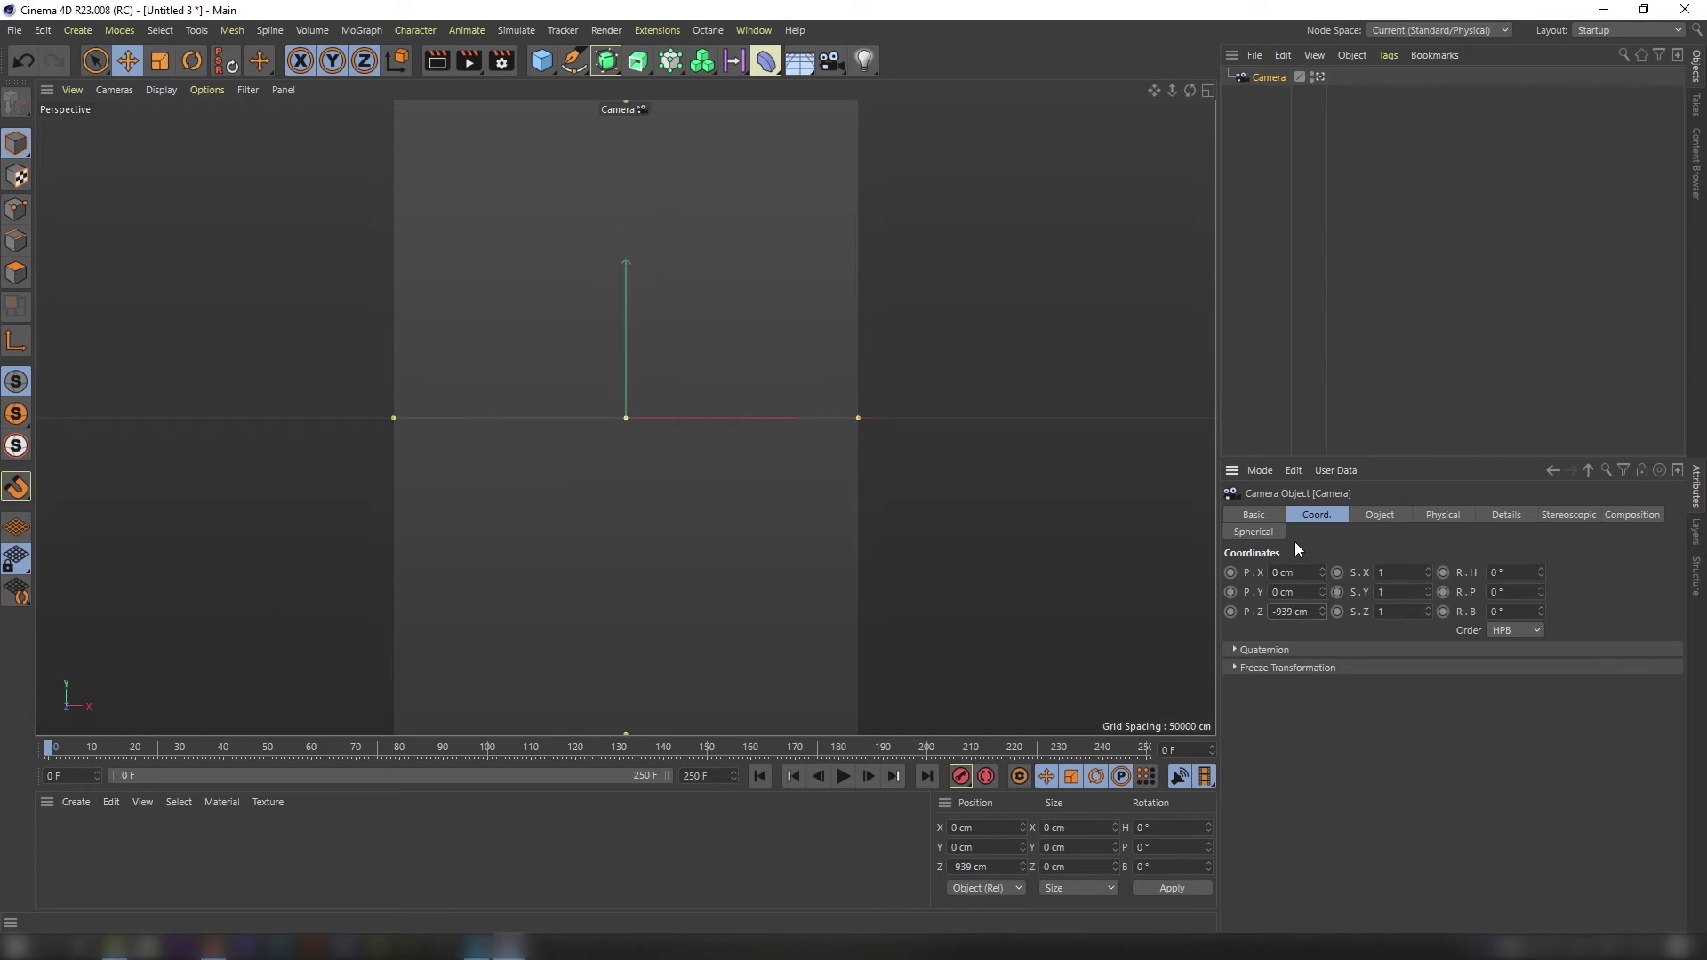
{"action": "left_click", "coordinate": [1289, 293]}
Add a Background object and create a new material with its Reflectance channel turned off.
{"action": "left_click_drag", "start_coordinate": [811, 60], "coordinate": [898, 182]}
{"action": "double_click", "coordinate": [56, 831]}
{"action": "double_click", "coordinate": [56, 831]}
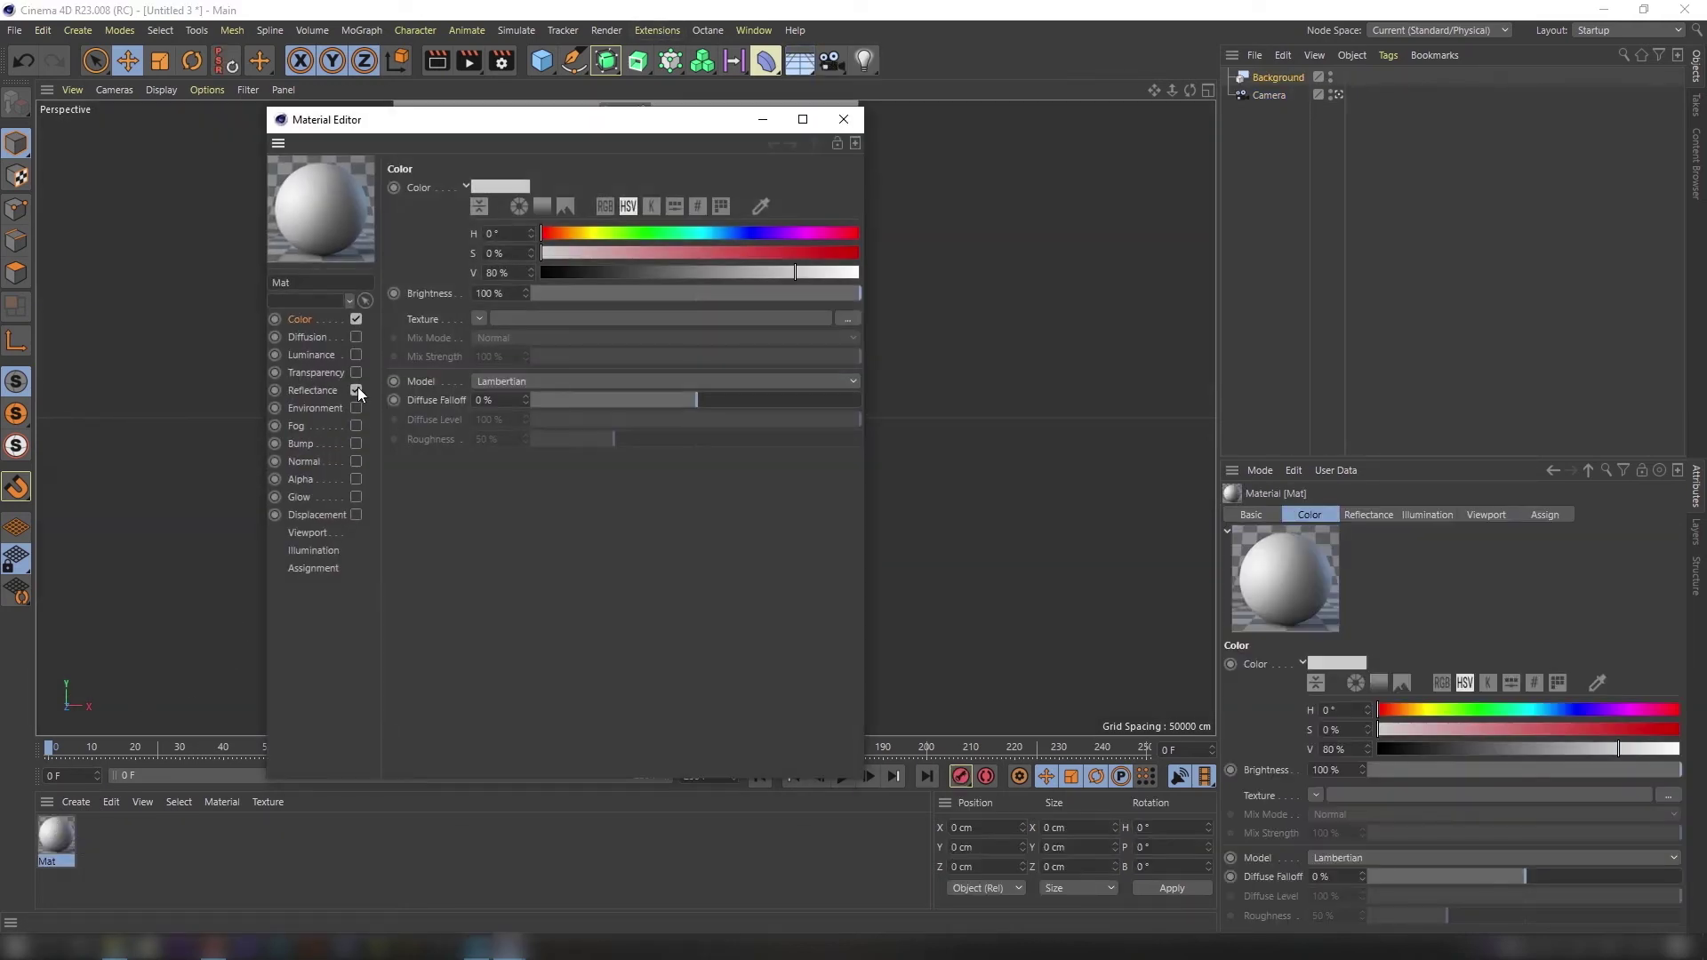
{"action": "left_click", "coordinate": [356, 390]}
Load the watercolor sailboat photo as the material's Color texture and apply the material to the Background object.
{"action": "left_click", "coordinate": [122, 951]}
{"action": "left_click_drag", "start_coordinate": [819, 517], "coordinate": [563, 319]}
{"action": "left_click", "coordinate": [984, 554]}
{"action": "left_click", "coordinate": [761, 119]}
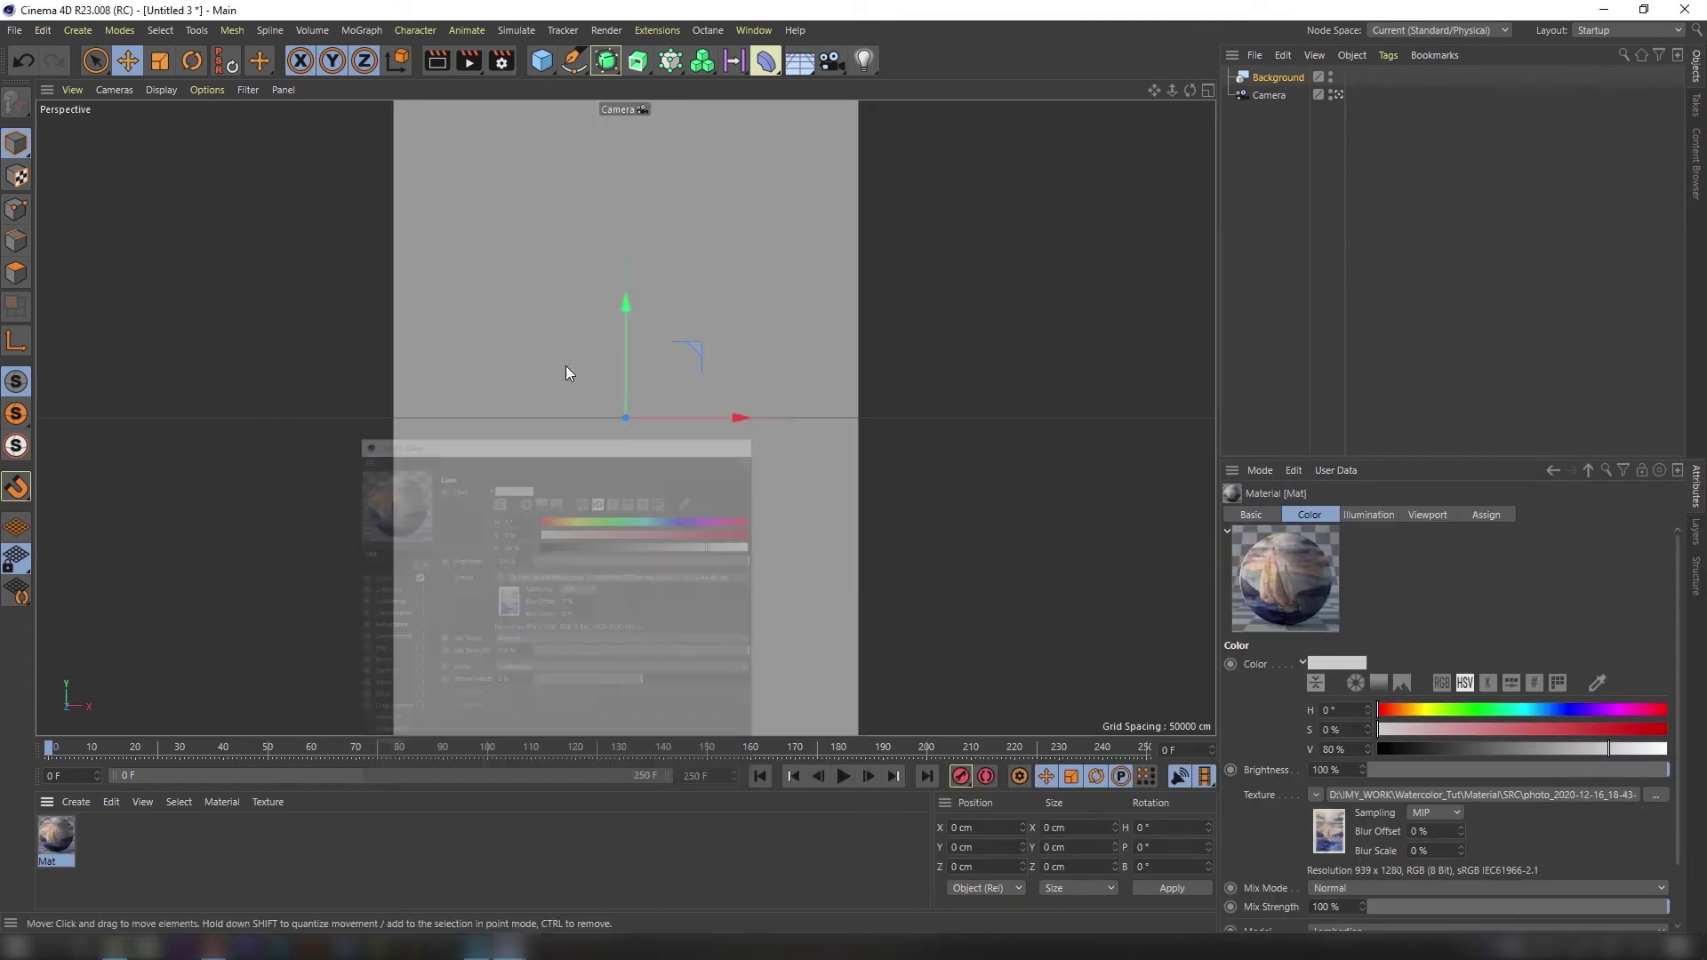
{"action": "left_click_drag", "start_coordinate": [1272, 80], "coordinate": [1269, 82]}
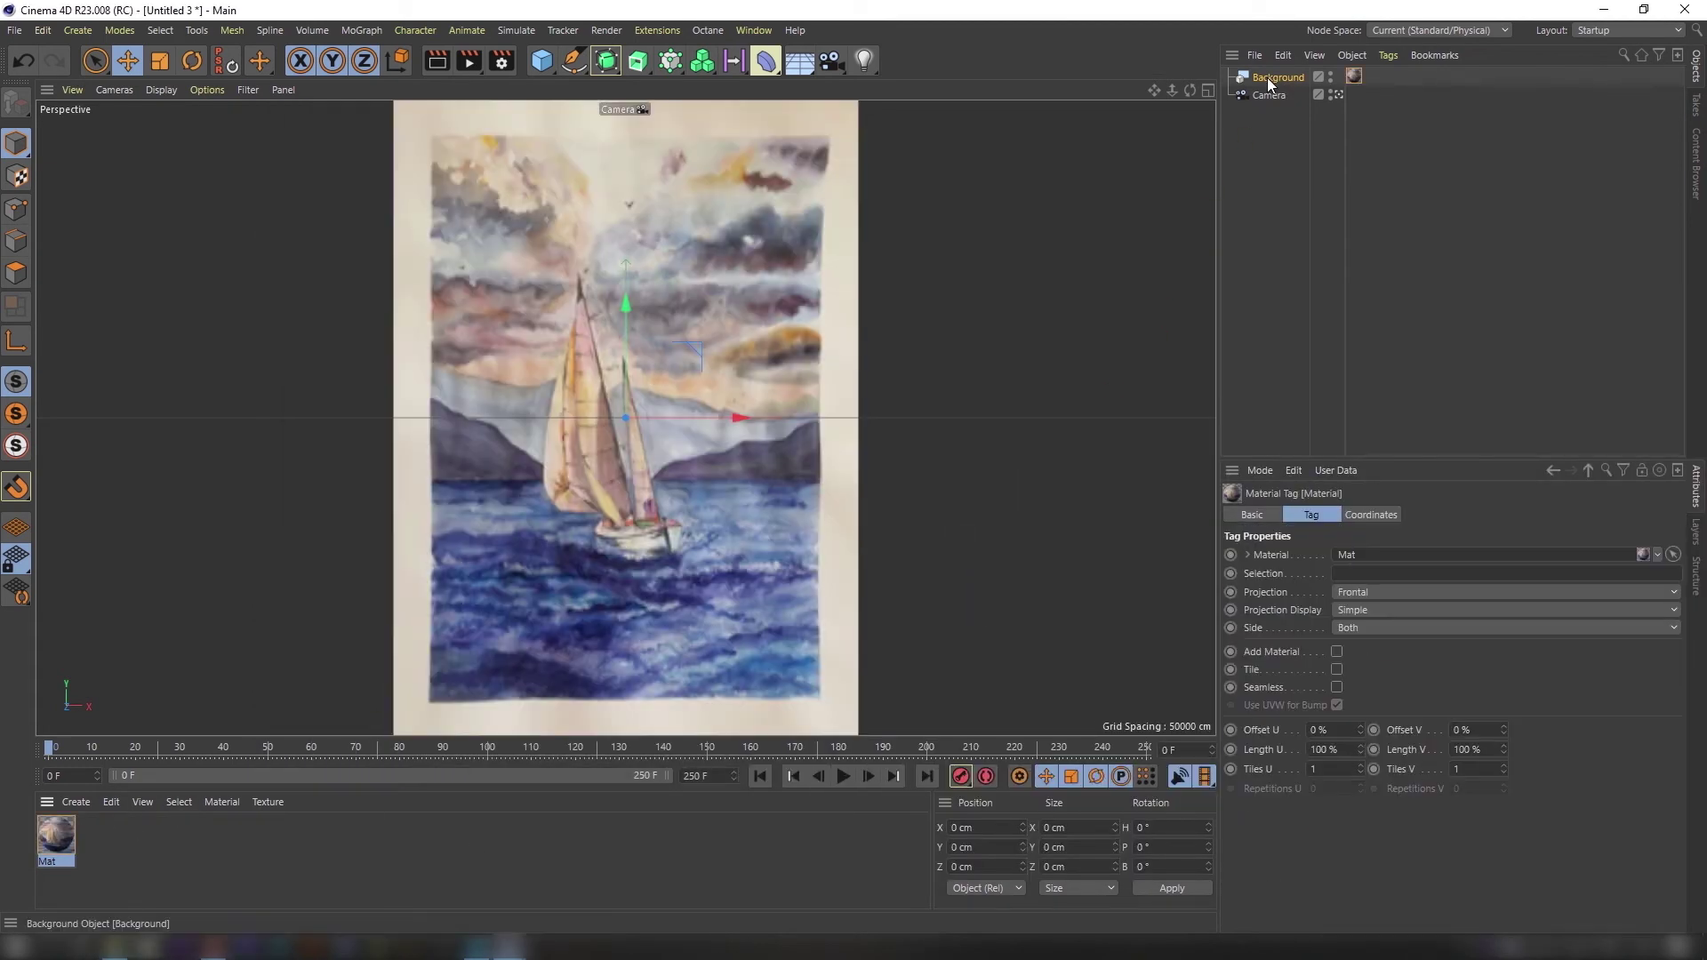
Set the background material's viewport Texture Preview Size to No Scaling.
{"action": "double_click", "coordinate": [1359, 77]}
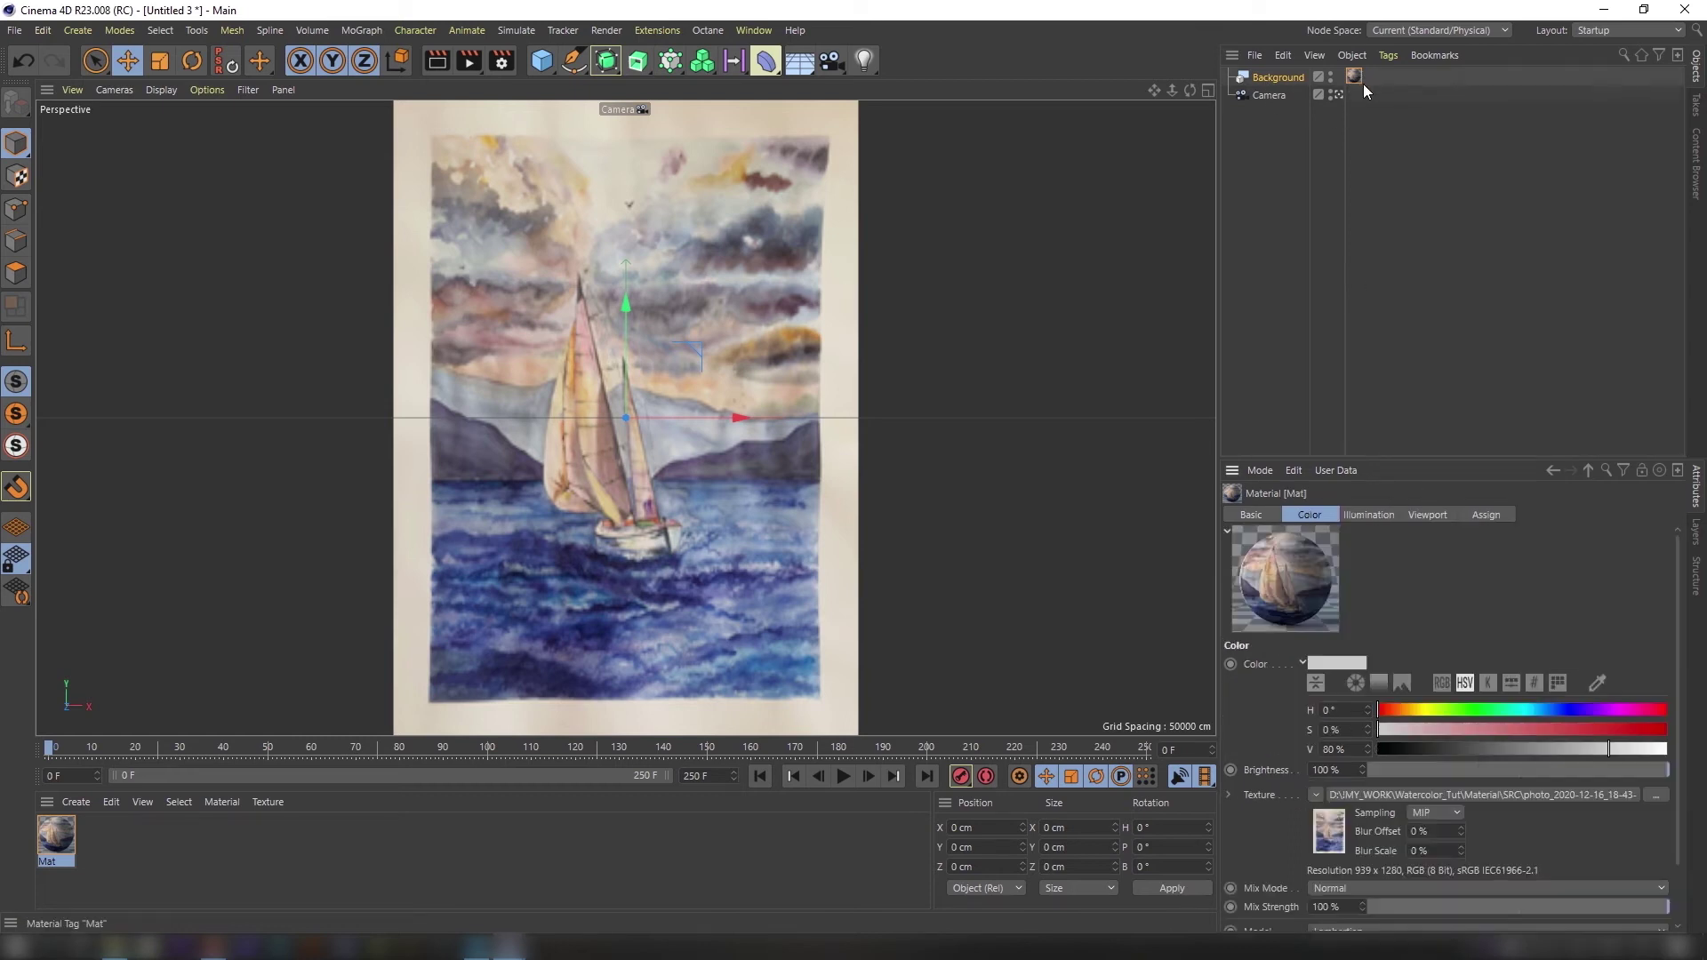
{"action": "left_click", "coordinate": [1438, 514]}
{"action": "left_click", "coordinate": [1384, 681]}
{"action": "left_click", "coordinate": [1384, 683]}
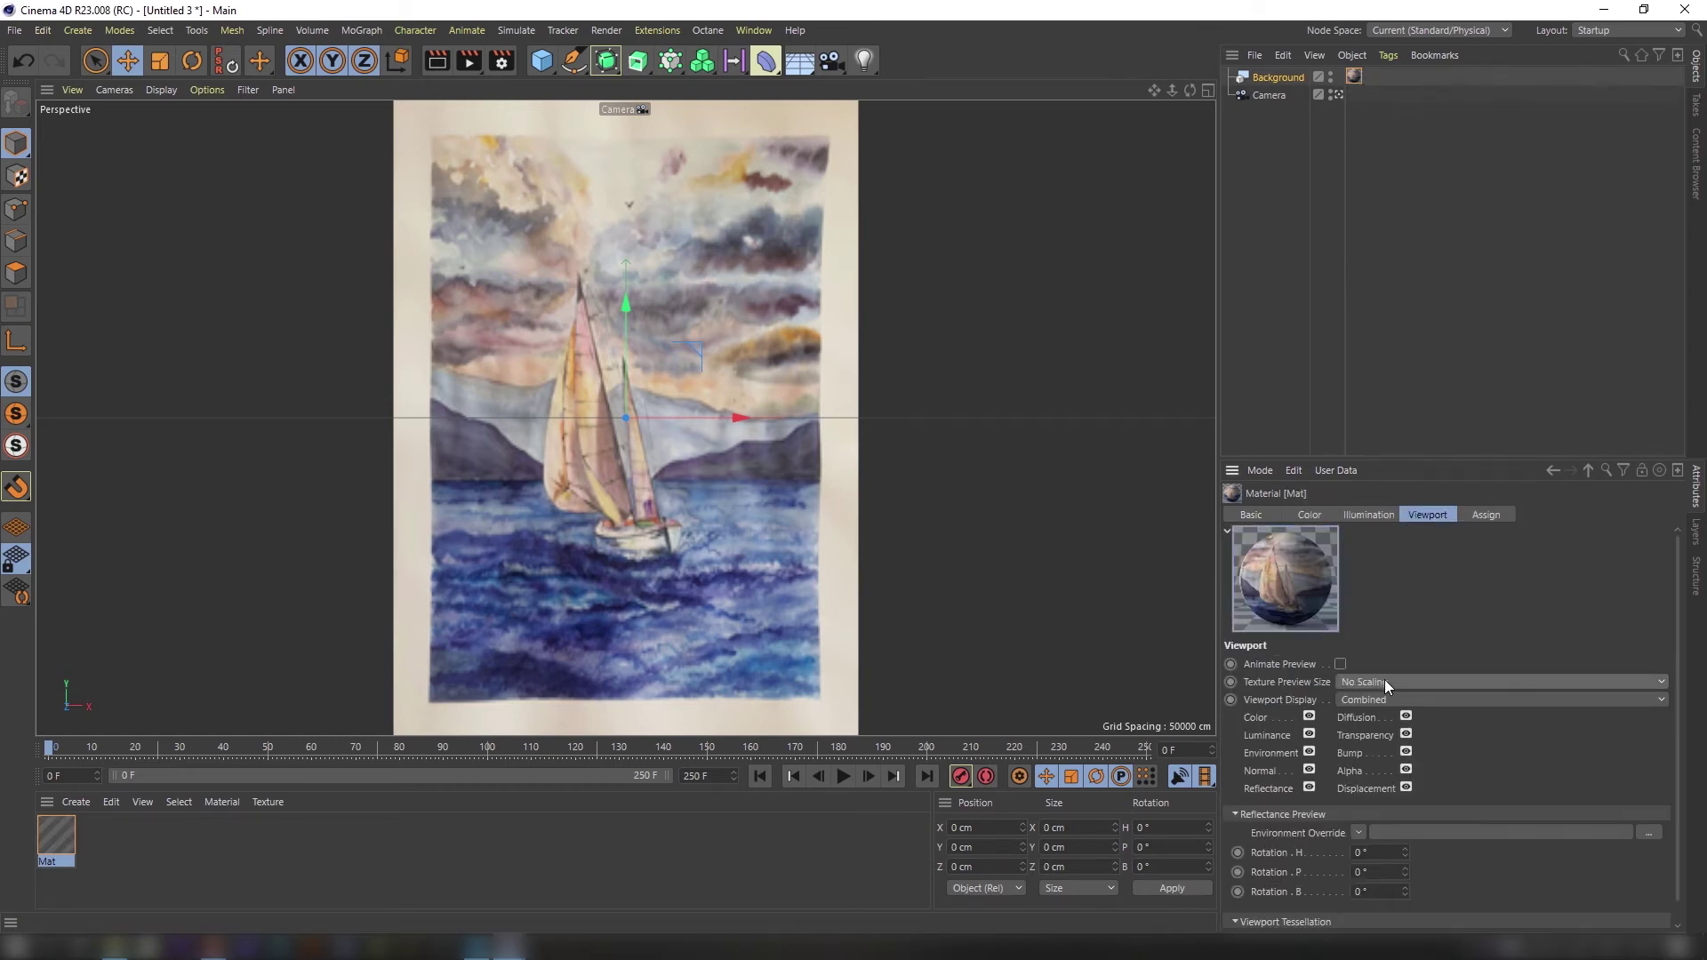
{"action": "left_click", "coordinate": [1336, 240]}
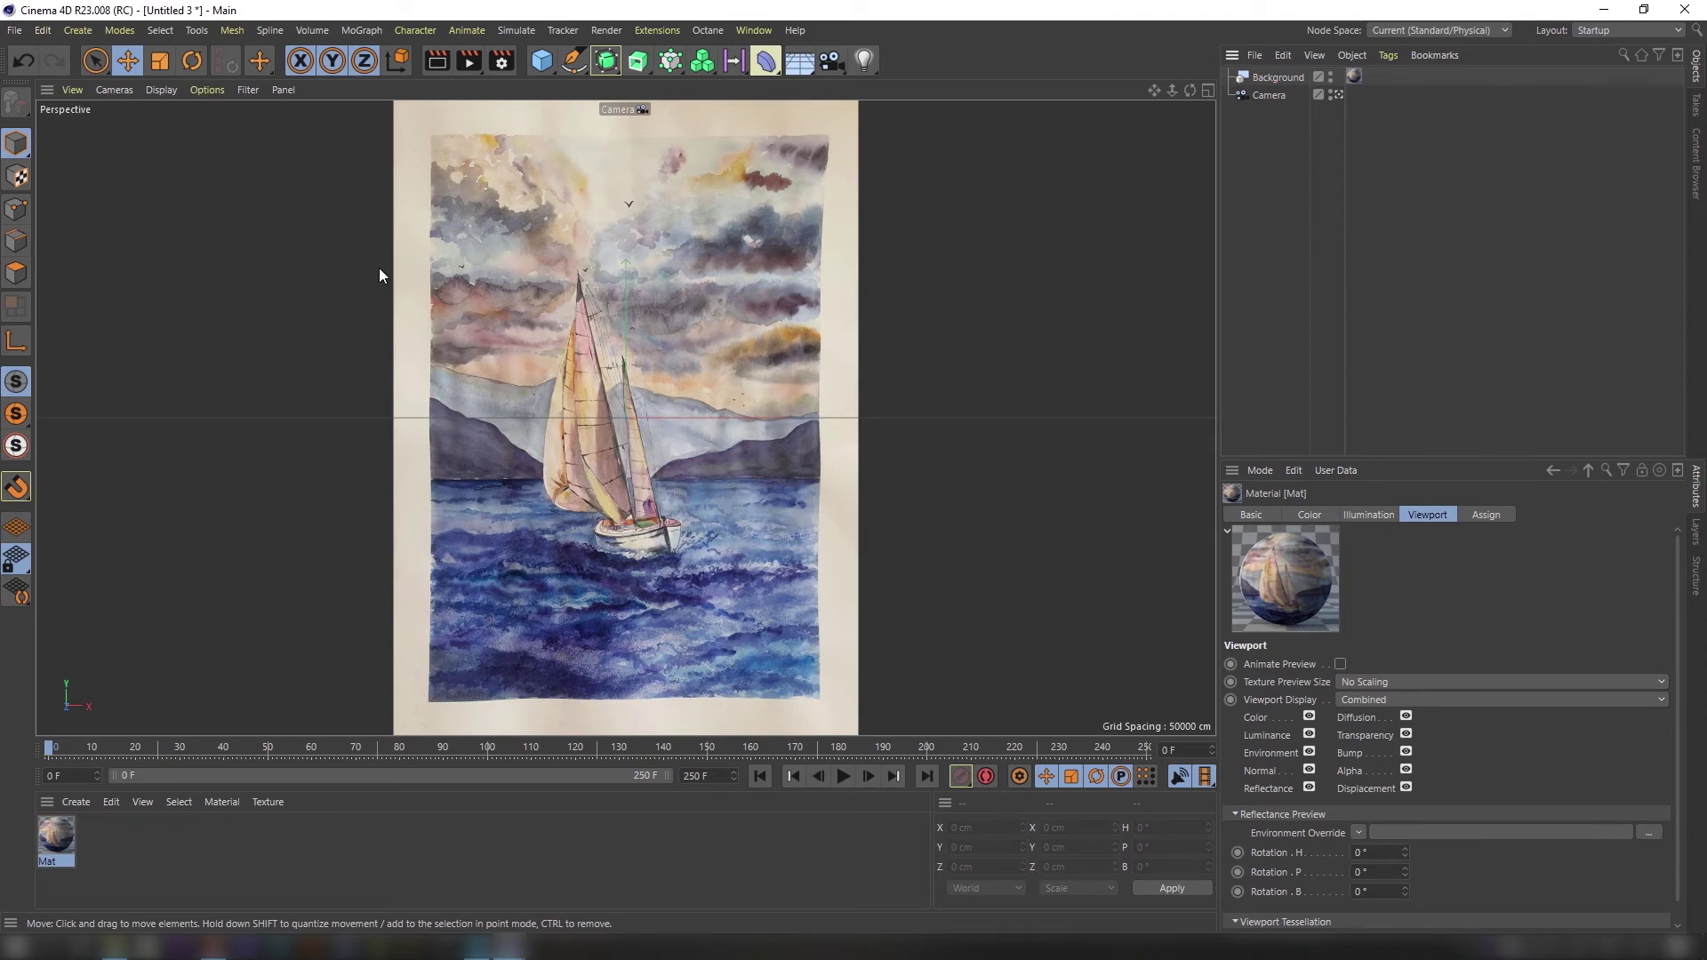
Add a cylinder with a radius of 1 cm and a height of 50 cm.
{"action": "left_click", "coordinate": [542, 61]}
{"action": "left_click", "coordinate": [878, 89]}
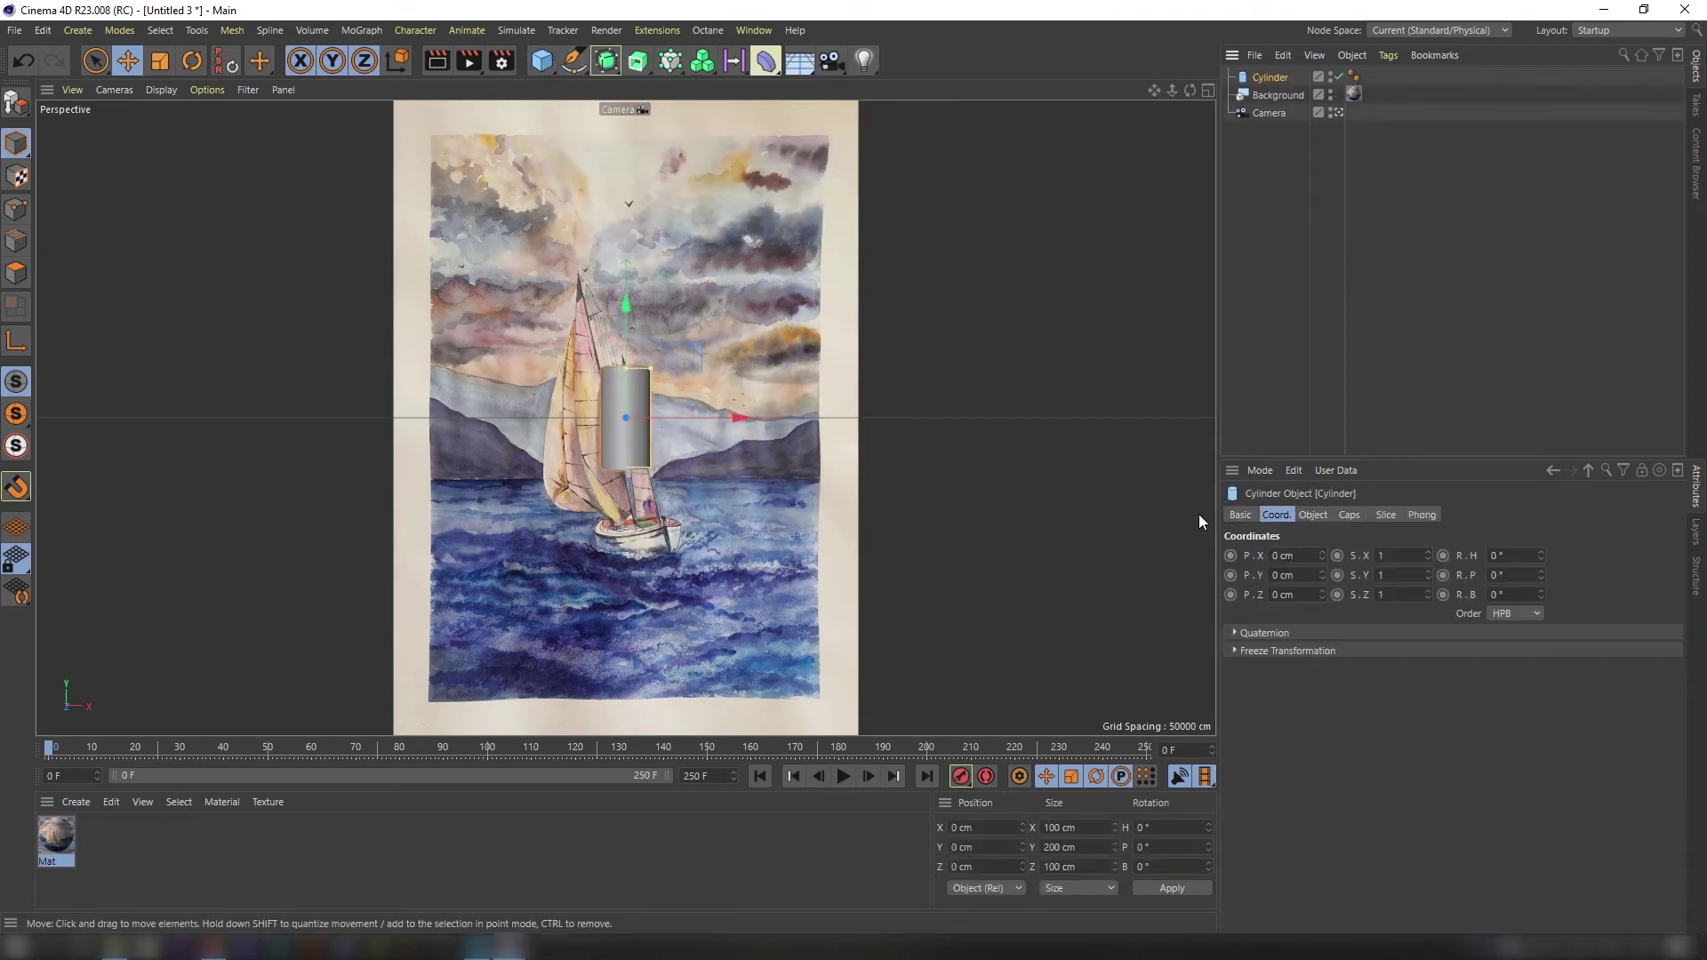
{"action": "left_click", "coordinate": [1315, 516]}
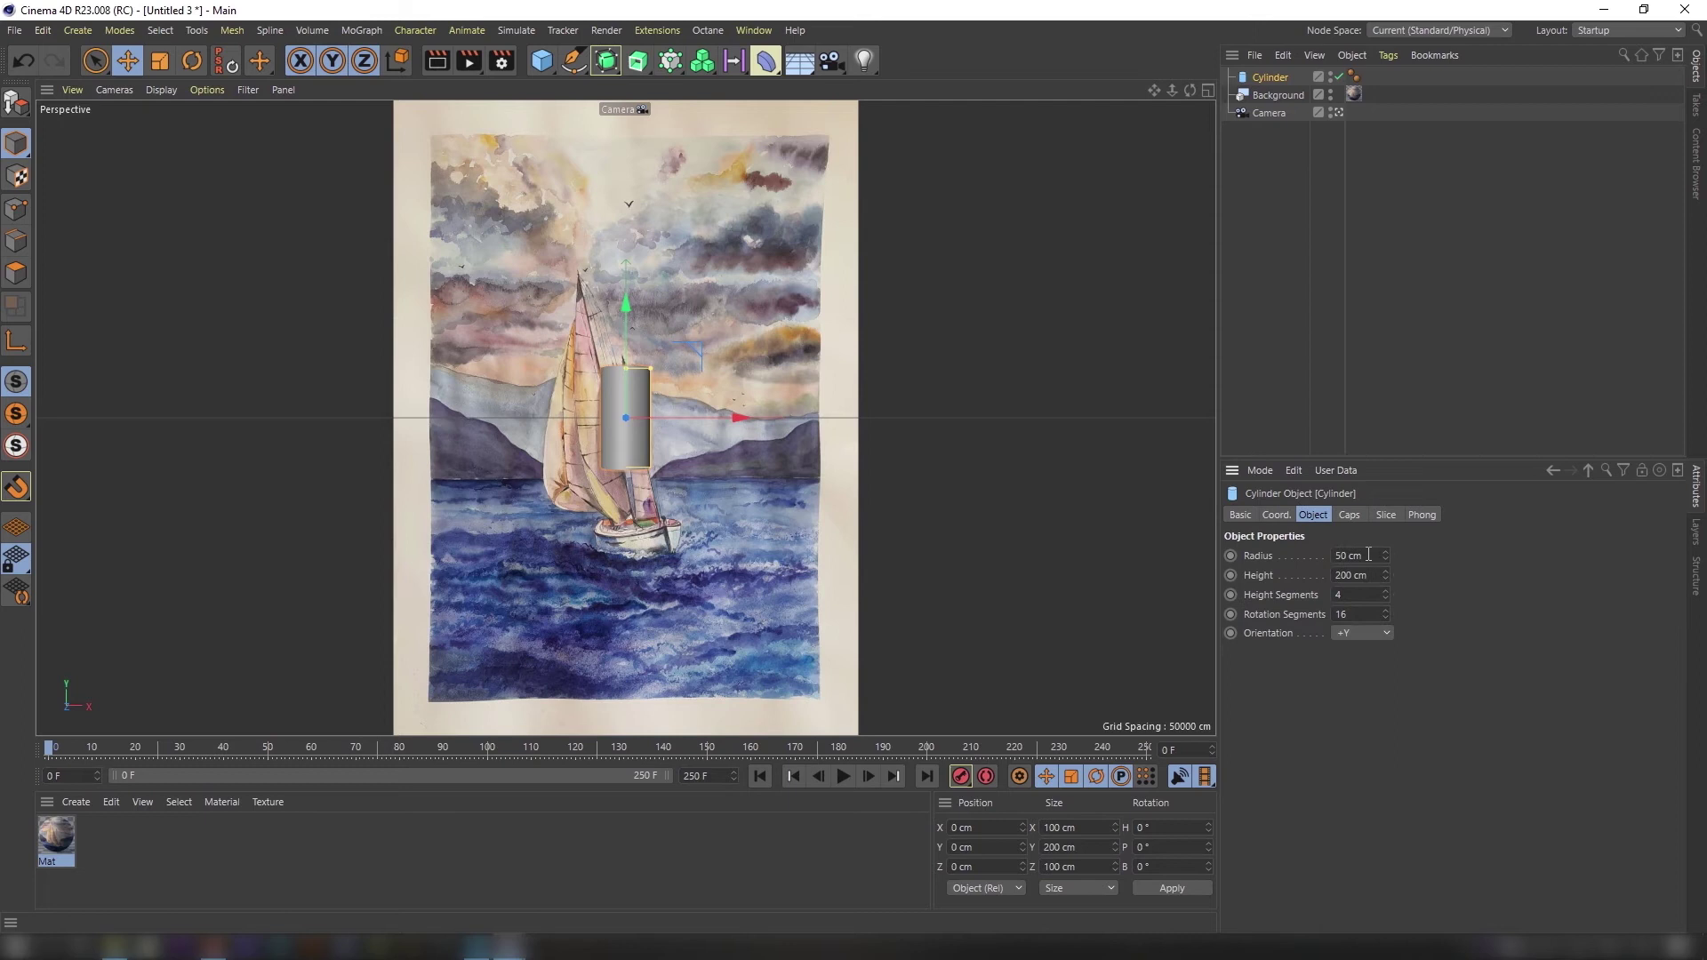
{"action": "type", "text": "1"}
{"action": "left_click", "coordinate": [1376, 578]}
{"action": "type", "text": "50"}
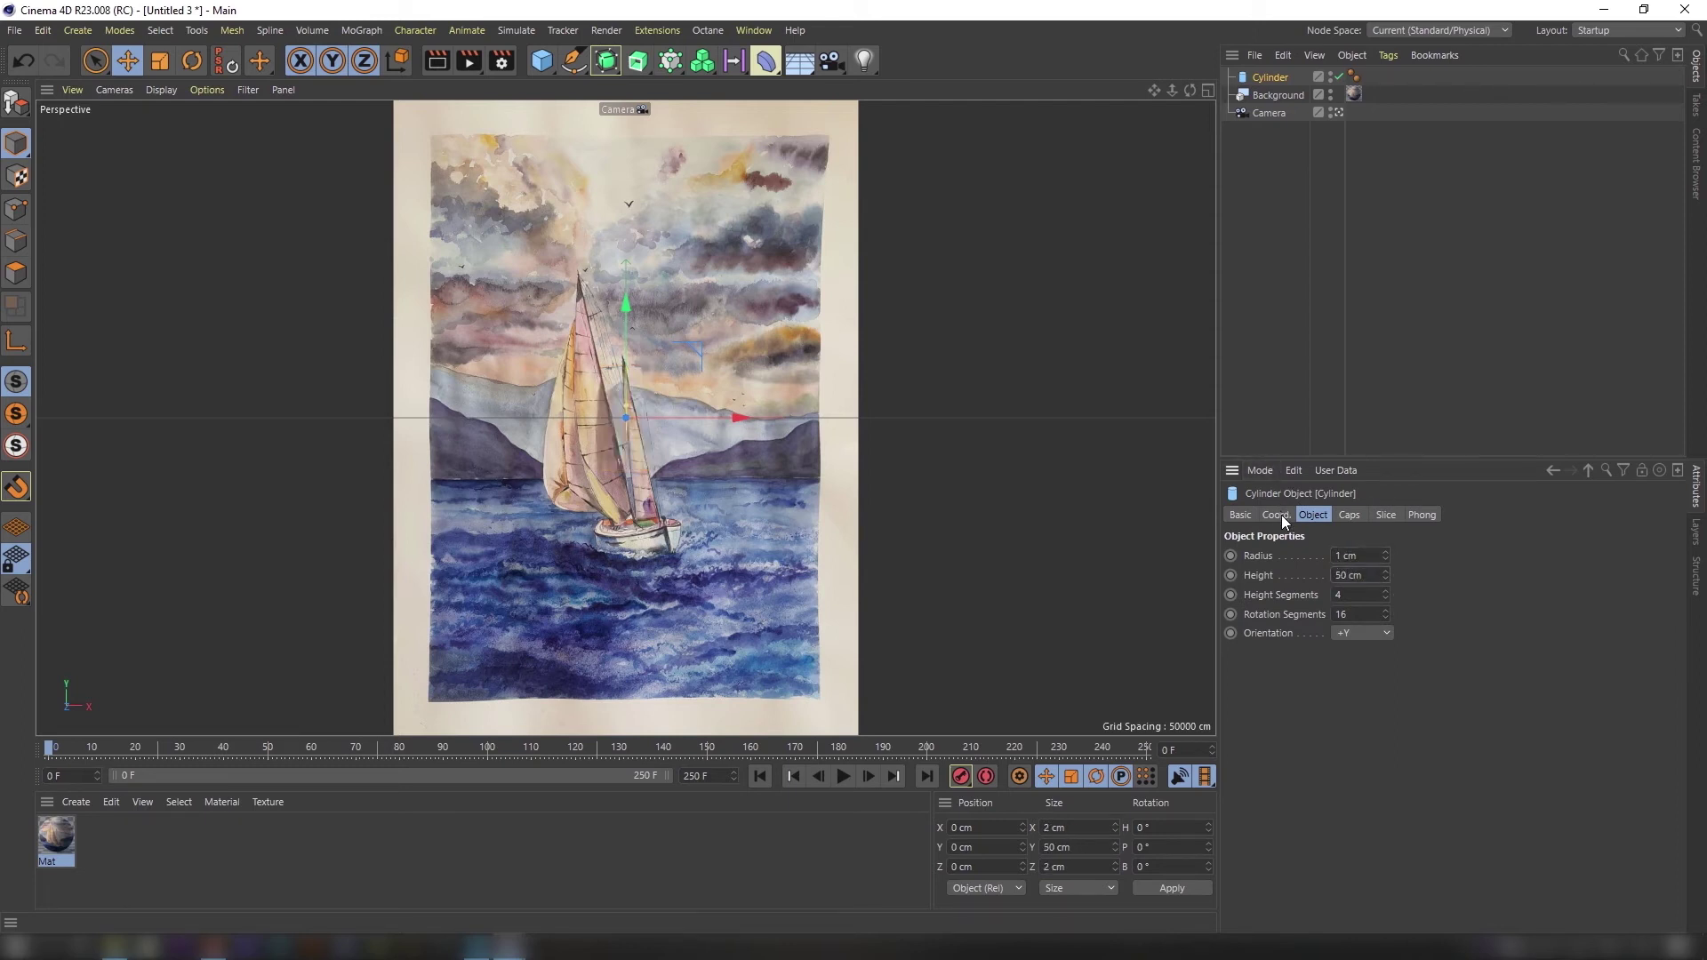
Position the first cylinder at X -54 cm and Y 212 cm.
{"action": "left_click", "coordinate": [1282, 514]}
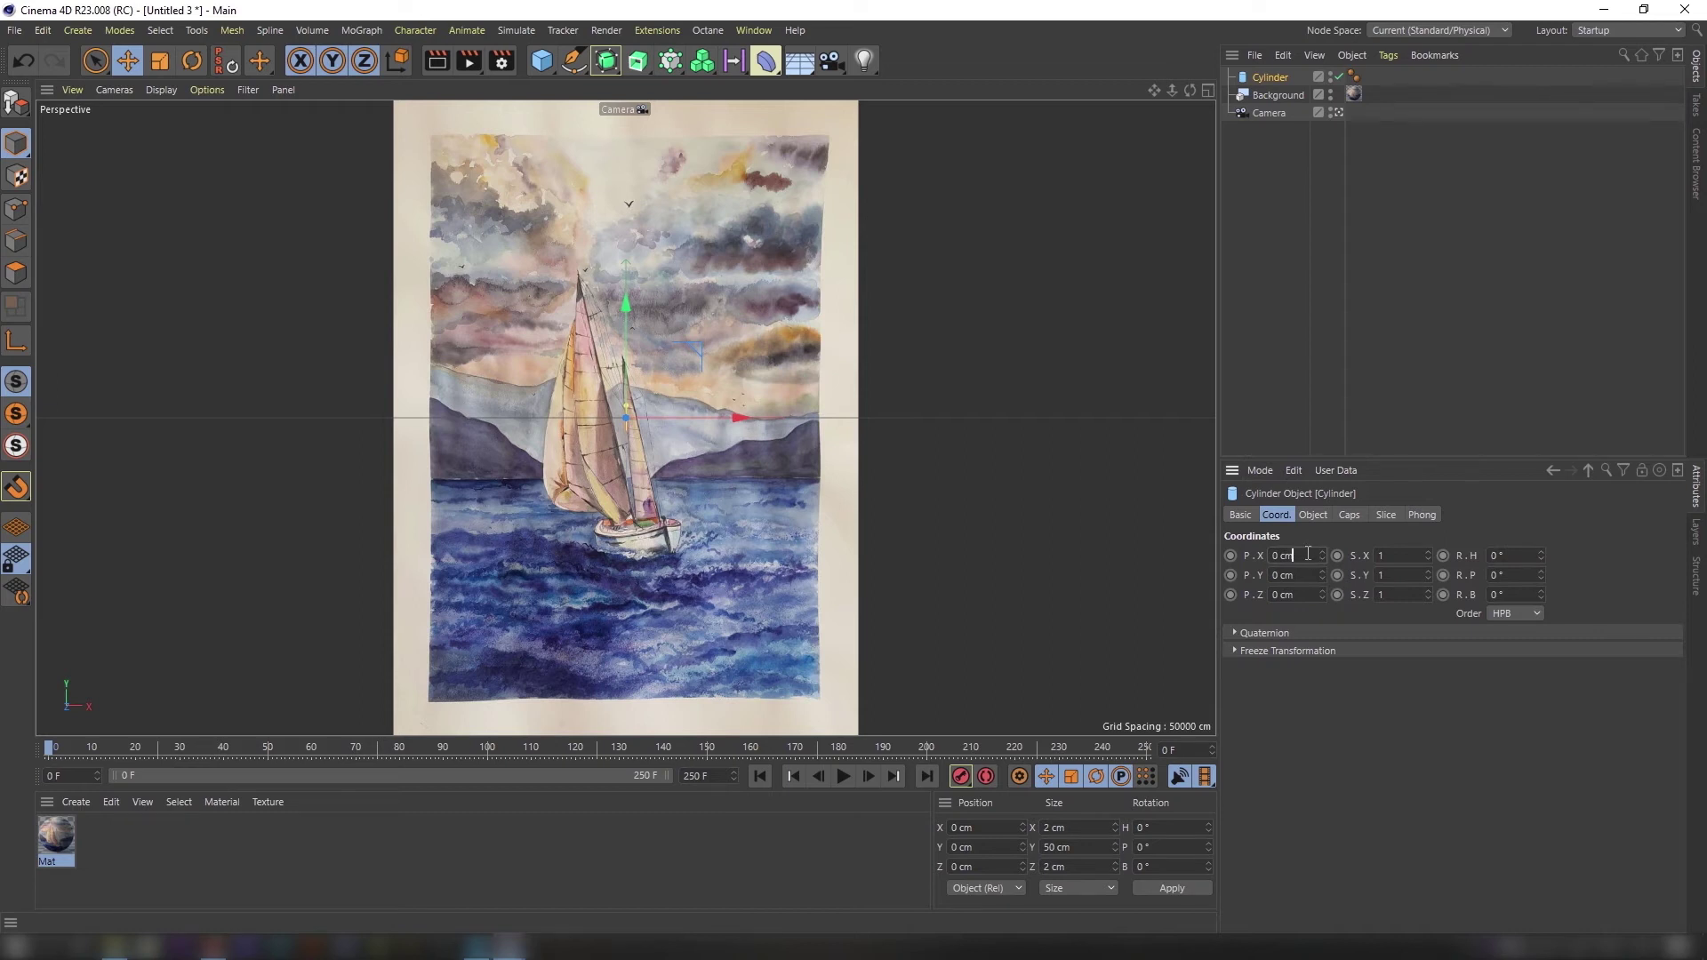
{"action": "type", "text": "-54"}
{"action": "left_click", "coordinate": [1299, 577]}
{"action": "type", "text": "212"}
{"action": "left_click", "coordinate": [1381, 264]}
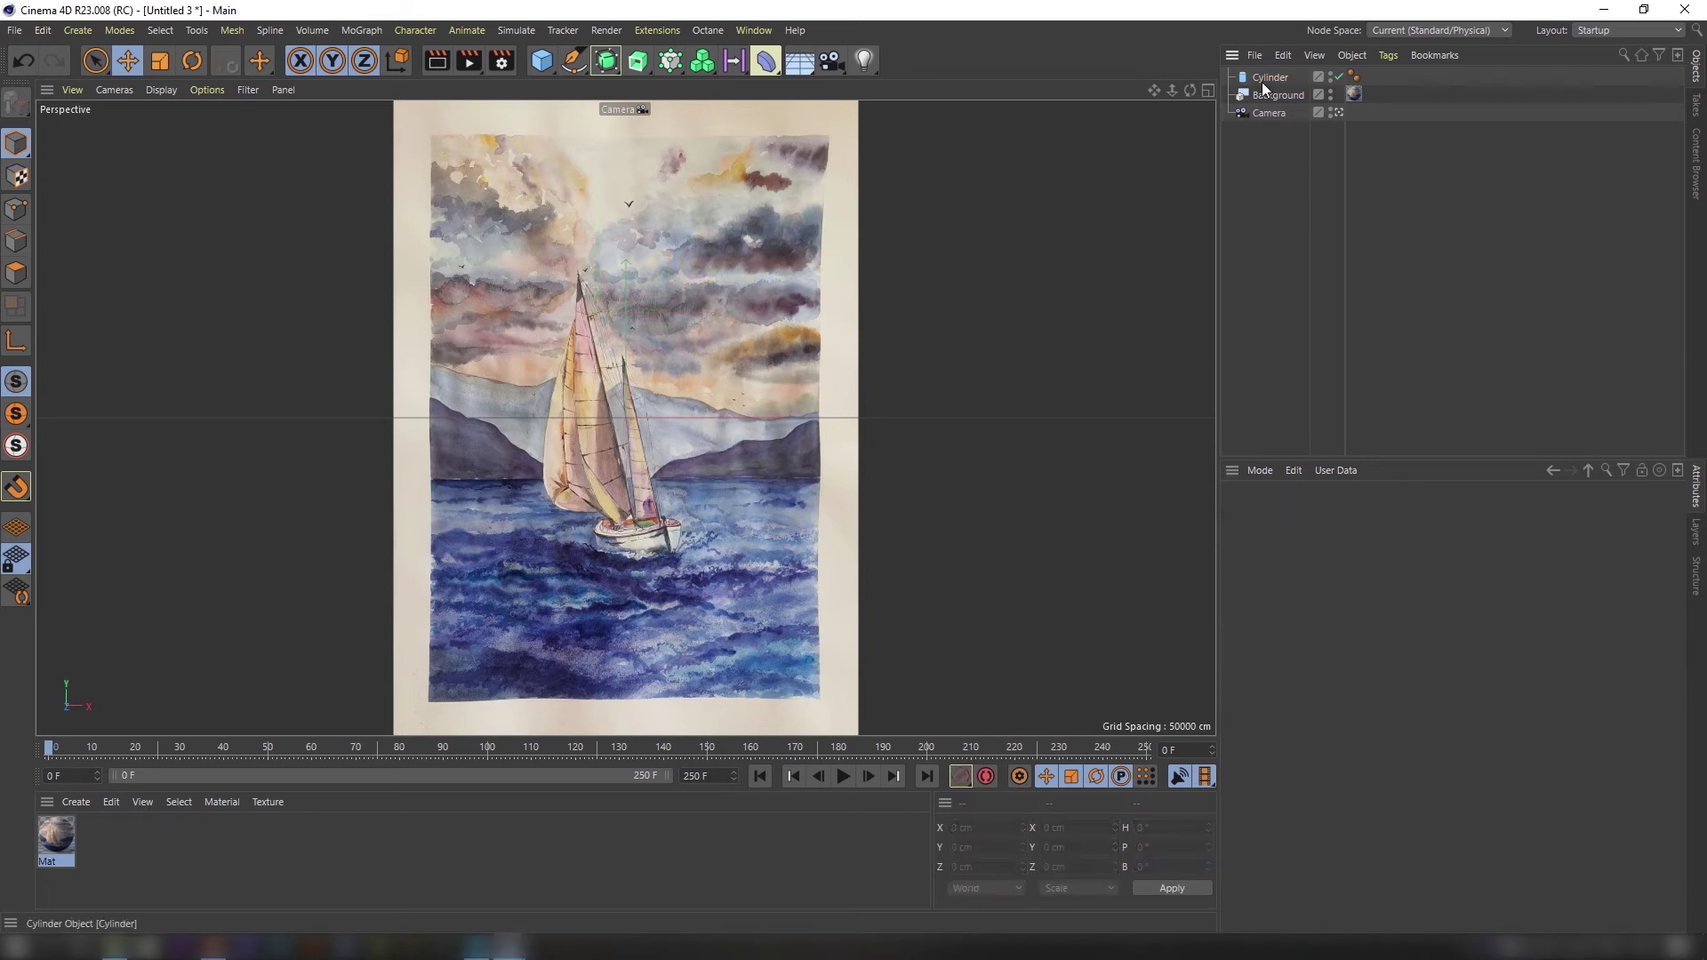
Add a second cylinder with a radius of 1 cm and a height of 50 cm.
{"action": "left_click", "coordinate": [542, 62]}
{"action": "left_click", "coordinate": [886, 84]}
{"action": "left_click", "coordinate": [1313, 514]}
{"action": "double_click", "coordinate": [1348, 555]}
{"action": "type", "text": "1"}
{"action": "key", "text": "Tab"}
{"action": "type", "text": "50"}
Position the second cylinder at X -29 cm, Y 103 cm and set its bank rotation to 778°.
{"action": "left_click", "coordinate": [1276, 515]}
{"action": "double_click", "coordinate": [1301, 554]}
{"action": "type", "text": "-29"}
{"action": "key", "text": "Tab"}
{"action": "type", "text": "103"}
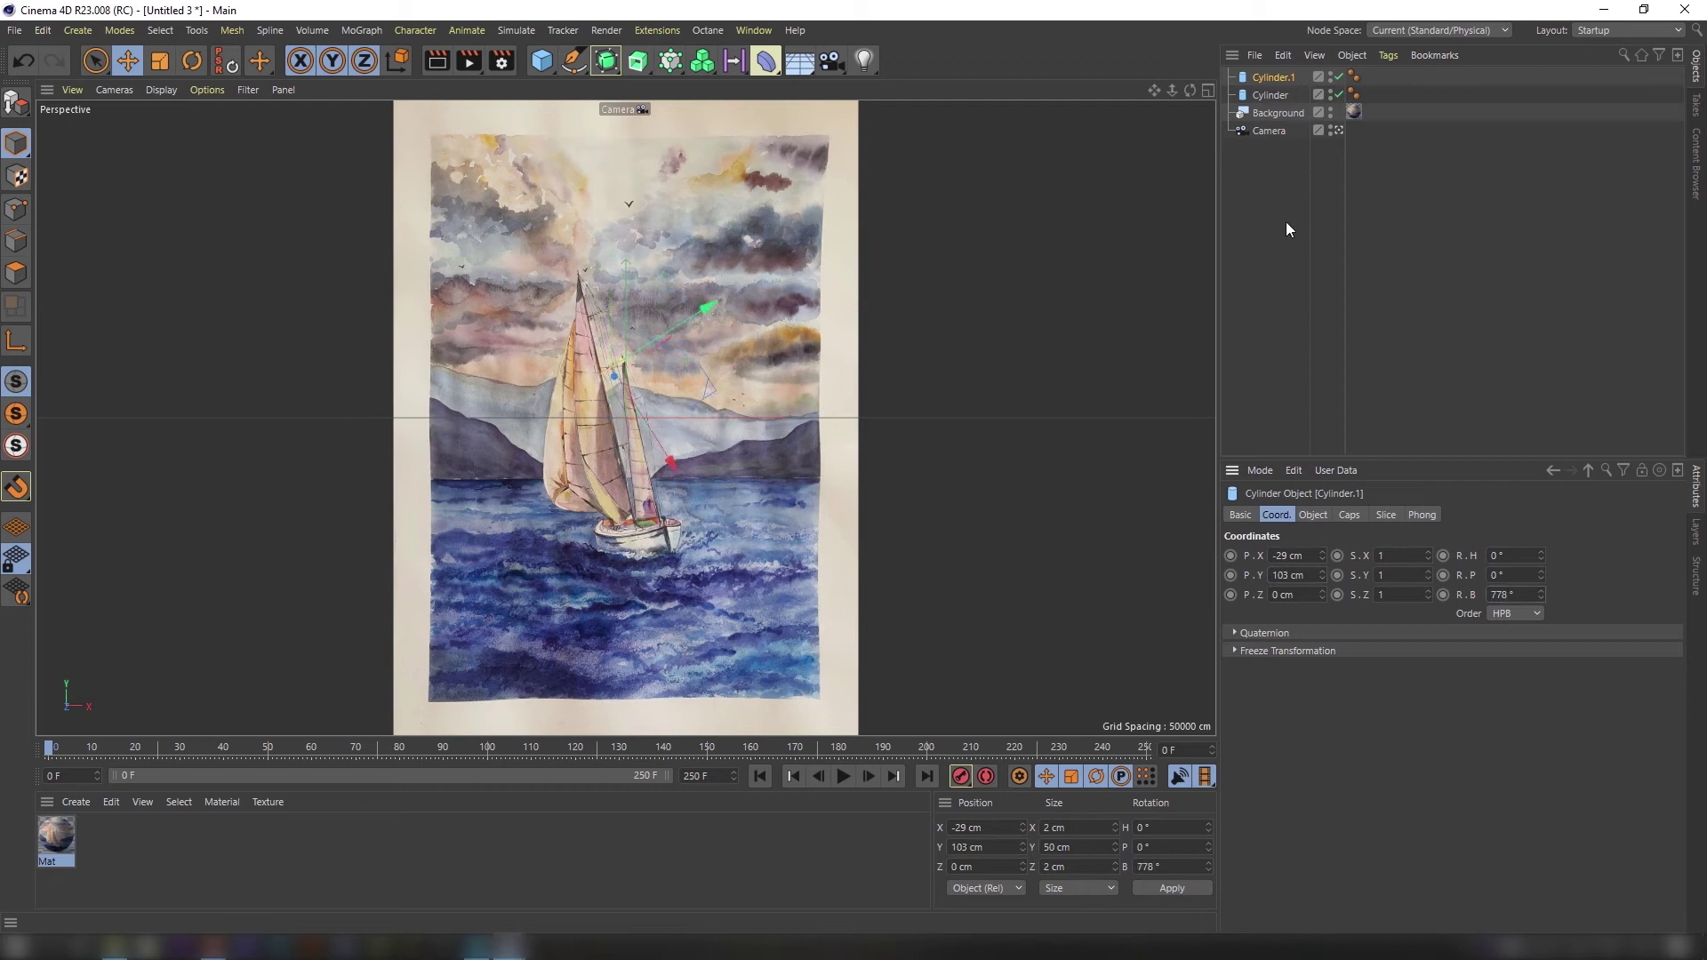
Add a third cylinder and position it at X 9 cm and Y -5 cm.
{"action": "left_click", "coordinate": [542, 61]}
{"action": "left_click", "coordinate": [787, 135]}
{"action": "left_click", "coordinate": [1312, 514]}
{"action": "left_click", "coordinate": [1275, 514]}
{"action": "double_click", "coordinate": [1301, 554]}
{"action": "type", "text": "9"}
{"action": "key", "text": "Tab"}
{"action": "type", "text": "-5"}
{"action": "left_click", "coordinate": [1275, 217]}
Add a fourth cylinder with radius 1 cm and height 50 cm, and set its X position to 36 cm.
{"action": "left_click", "coordinate": [541, 61]}
{"action": "left_click", "coordinate": [894, 83]}
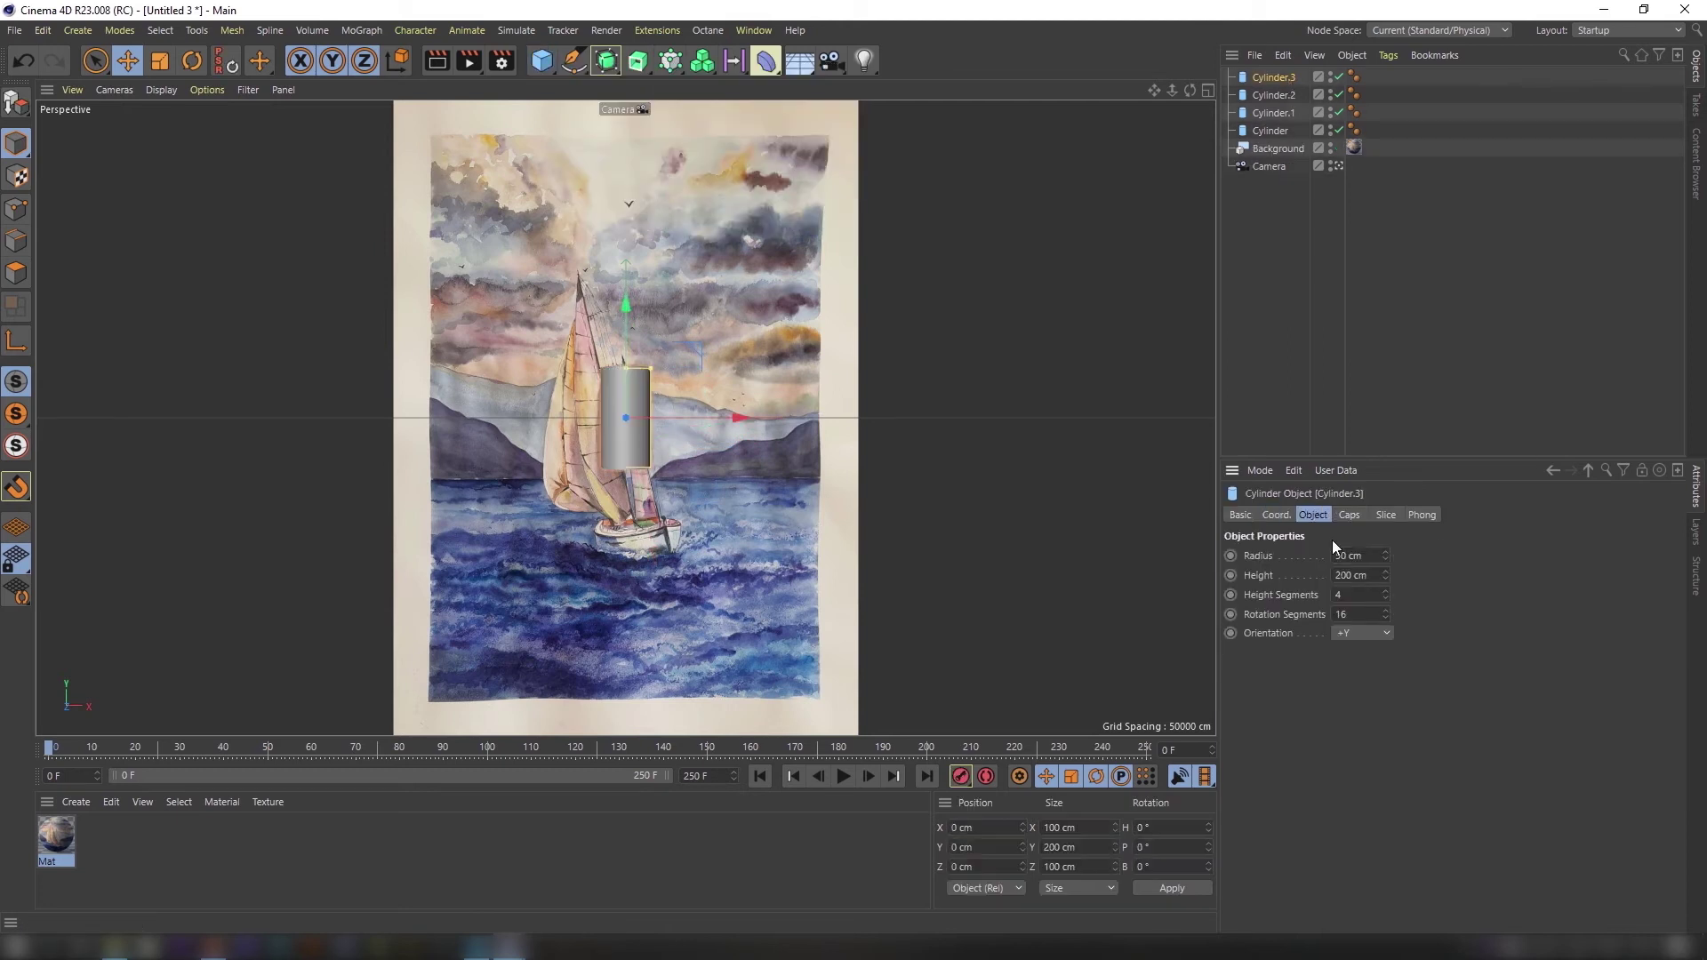
{"action": "left_click", "coordinate": [1276, 515]}
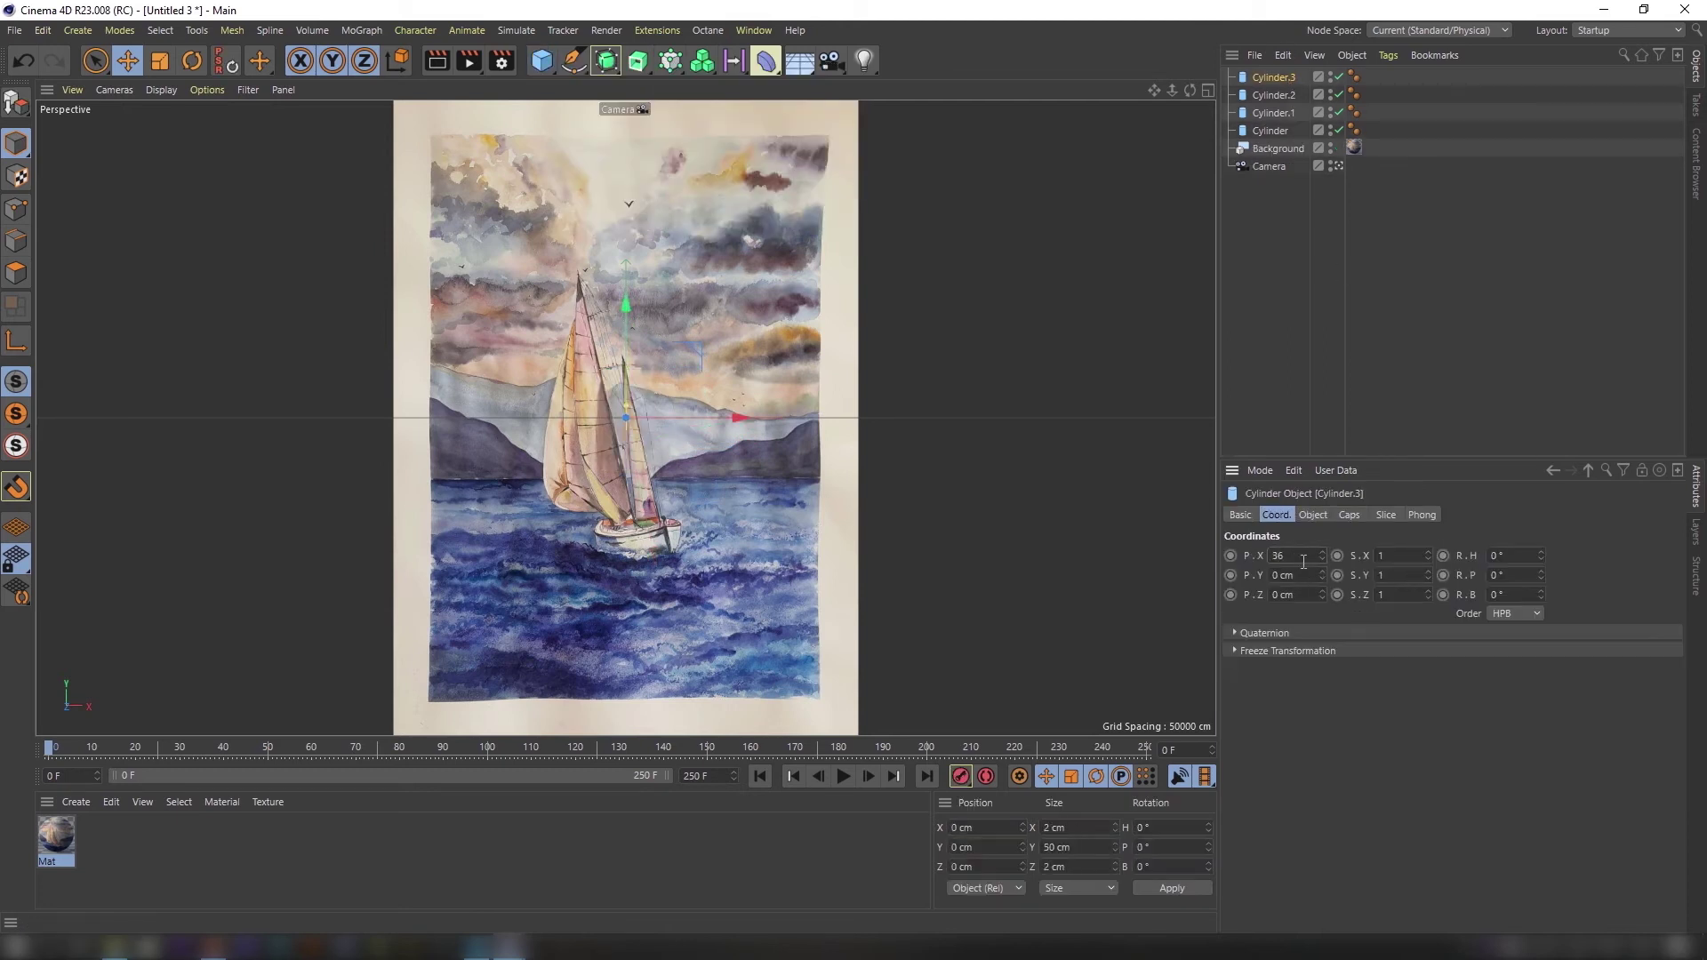
{"action": "left_click", "coordinate": [1309, 281]}
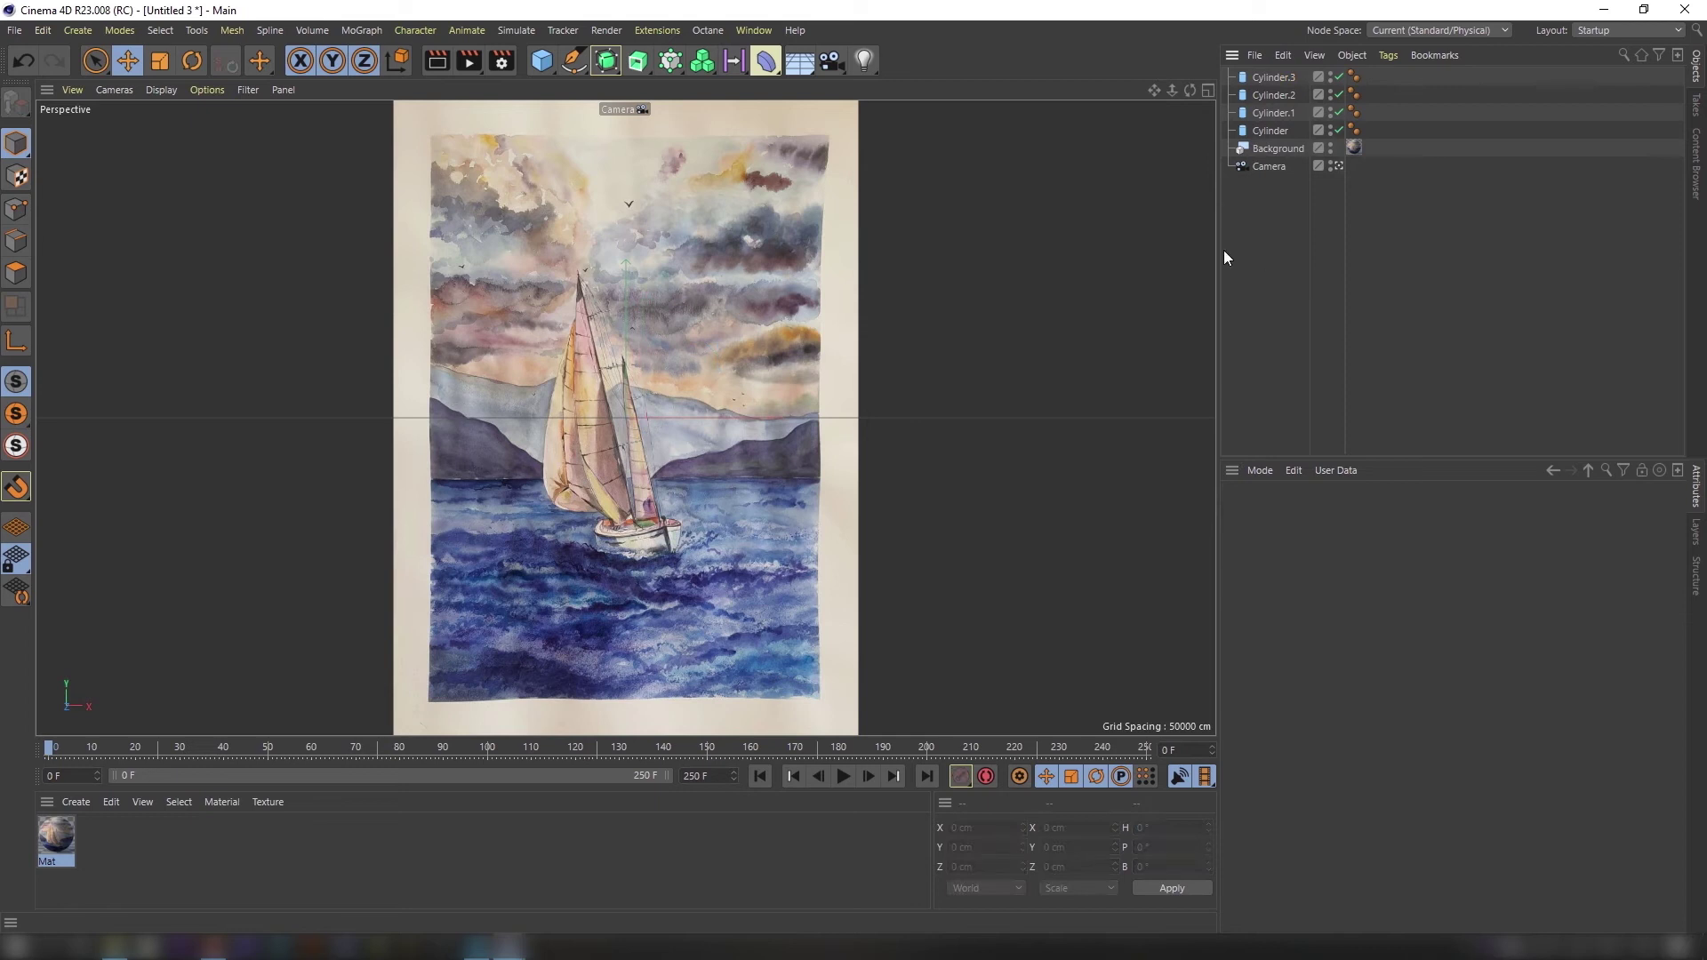
Draw a rigging spline with the Spline Pen from the main mast's tip down along the smaller sail.
{"action": "left_click", "coordinate": [574, 61]}
{"action": "left_click", "coordinate": [578, 270]}
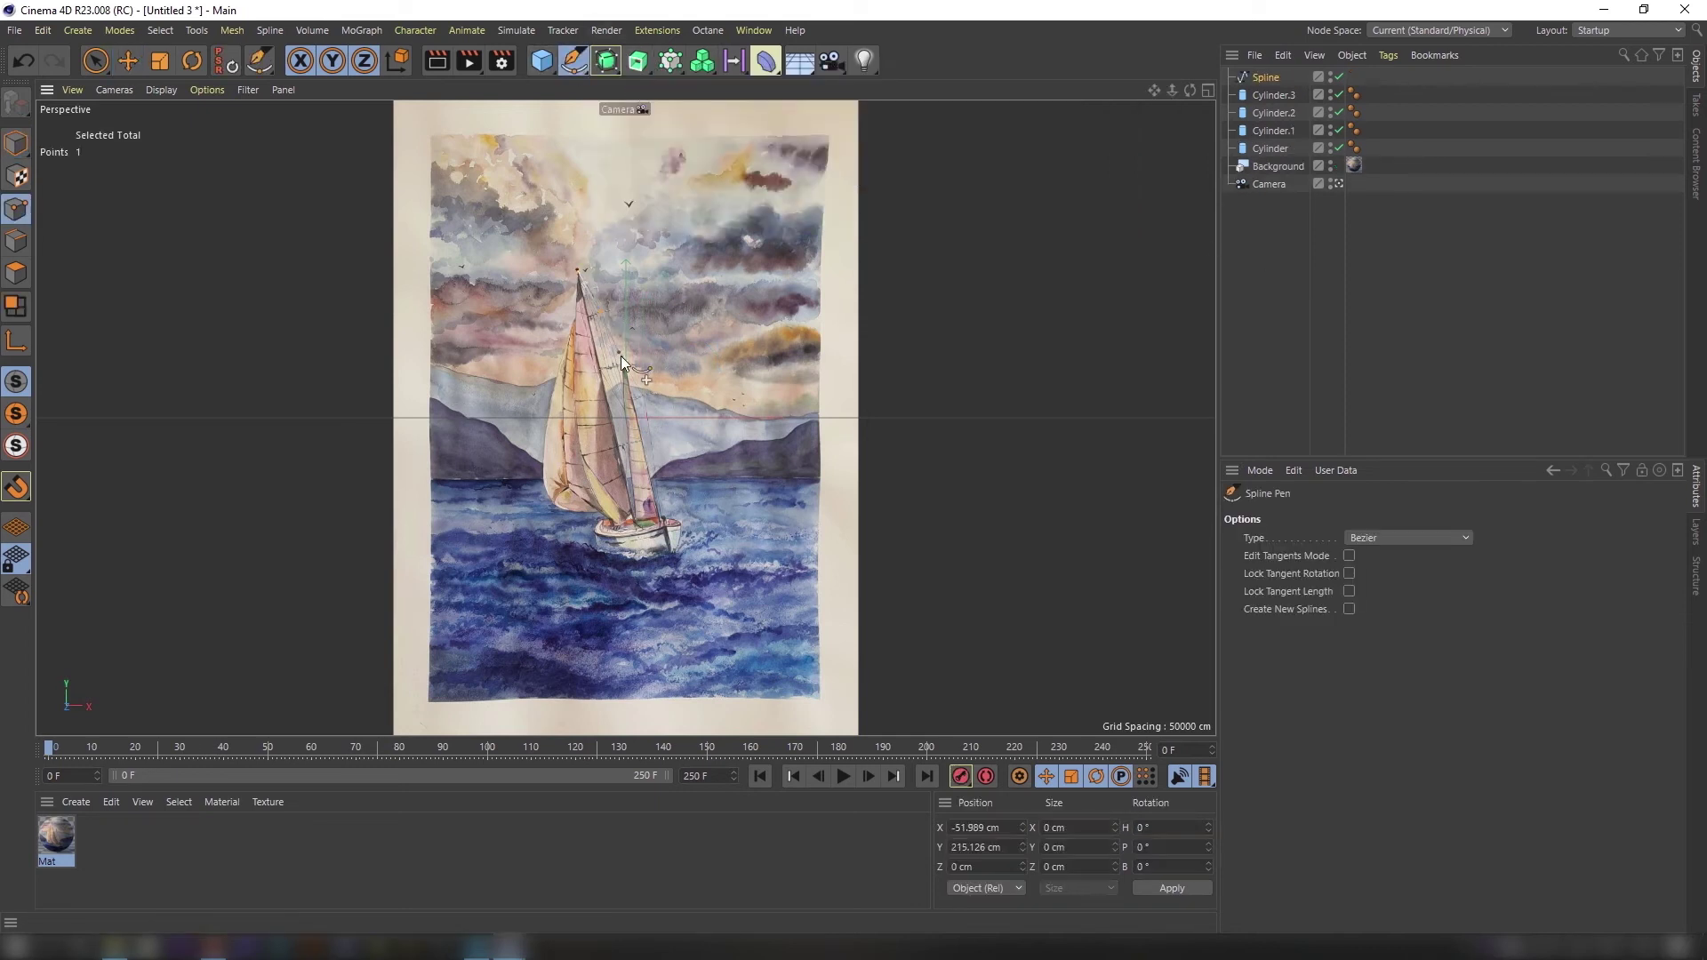
{"action": "left_click", "coordinate": [640, 441]}
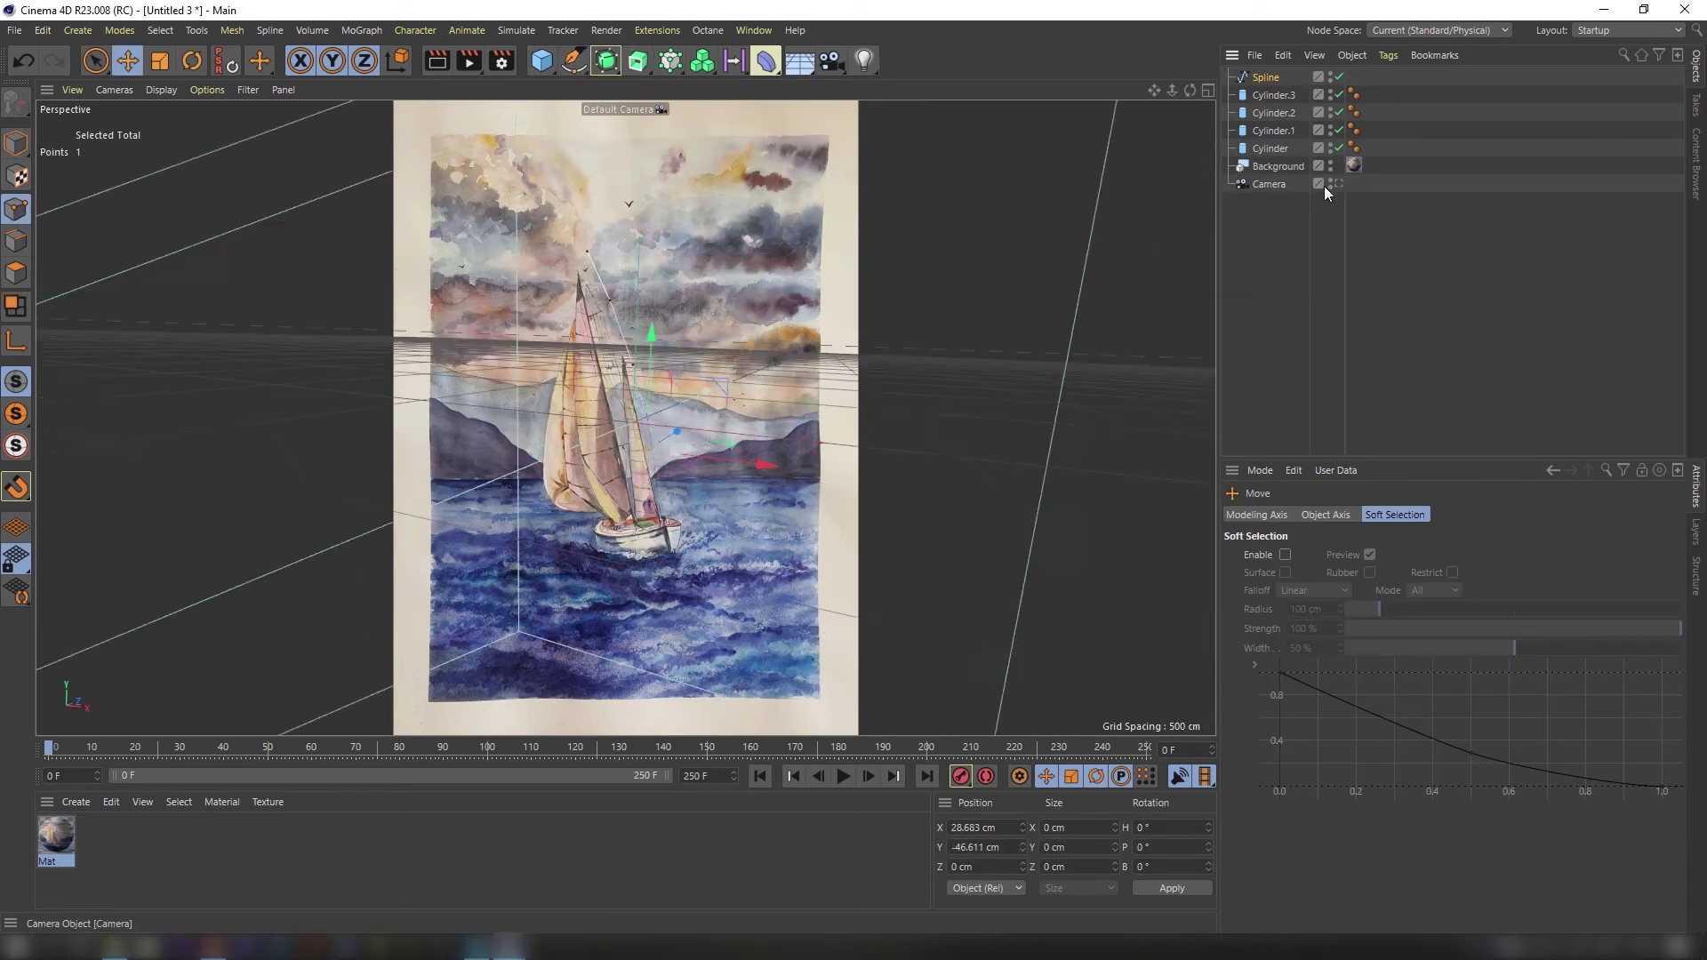
{"action": "left_click", "coordinate": [580, 274]}
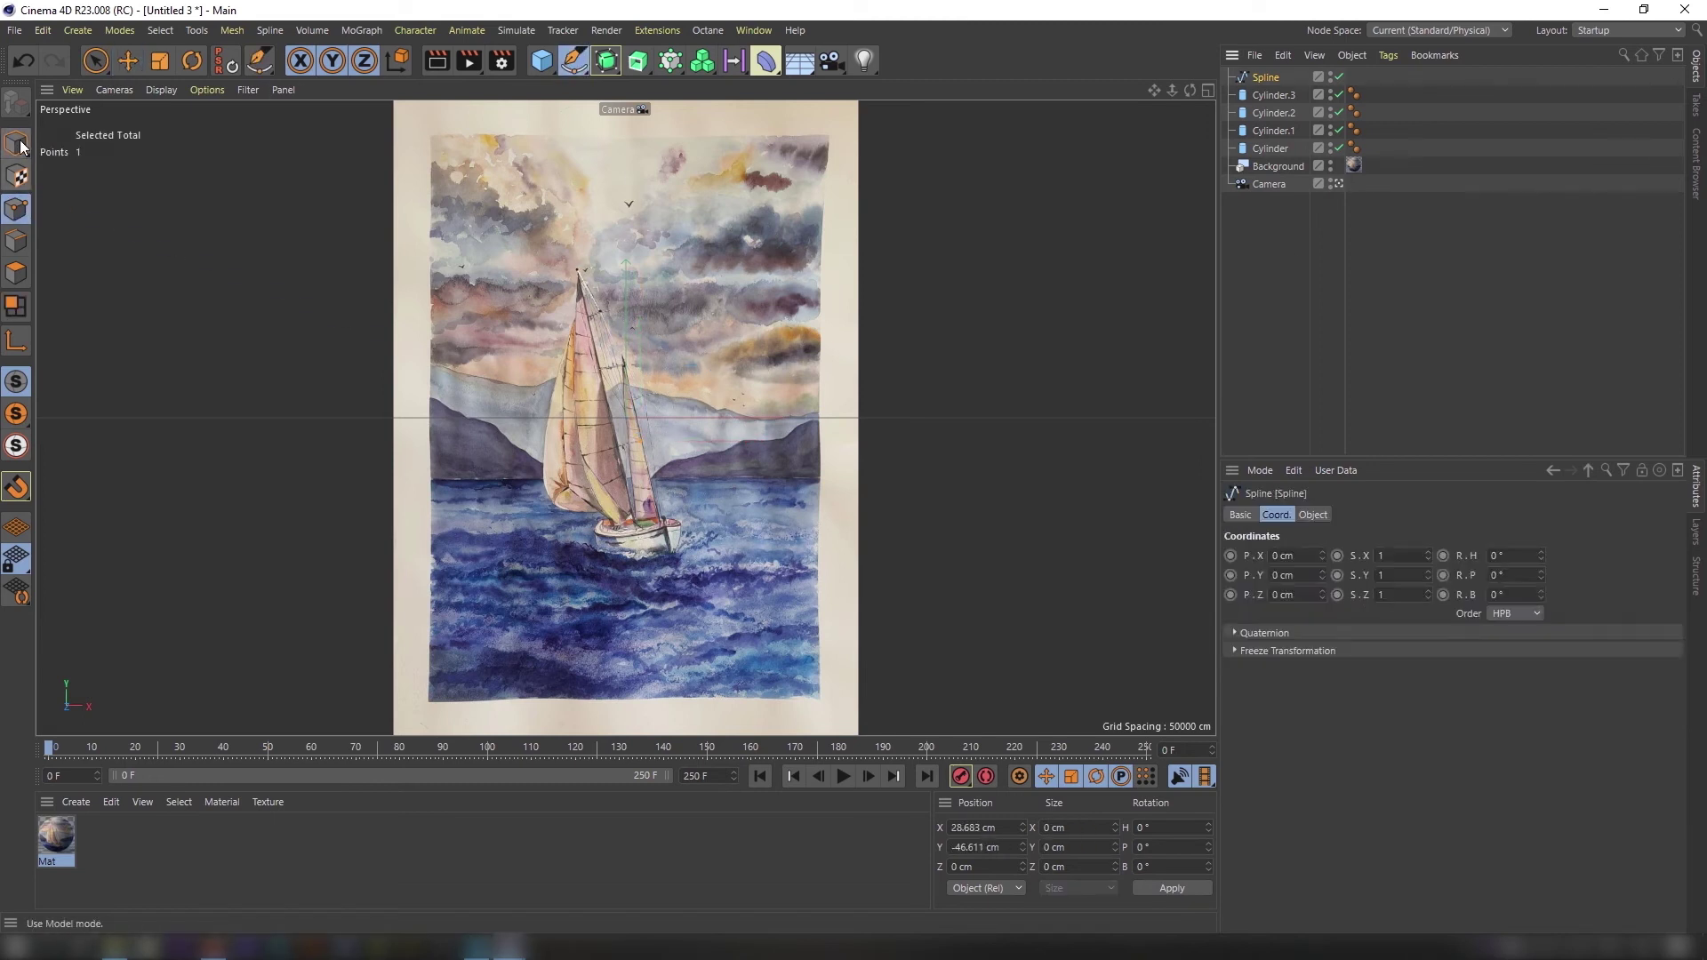
{"action": "left_click", "coordinate": [128, 61]}
Draw a second, separate rigging spline starting just below the main mast's tip.
{"action": "left_click", "coordinate": [574, 60]}
{"action": "left_click", "coordinate": [1341, 203]}
{"action": "left_click", "coordinate": [579, 281]}
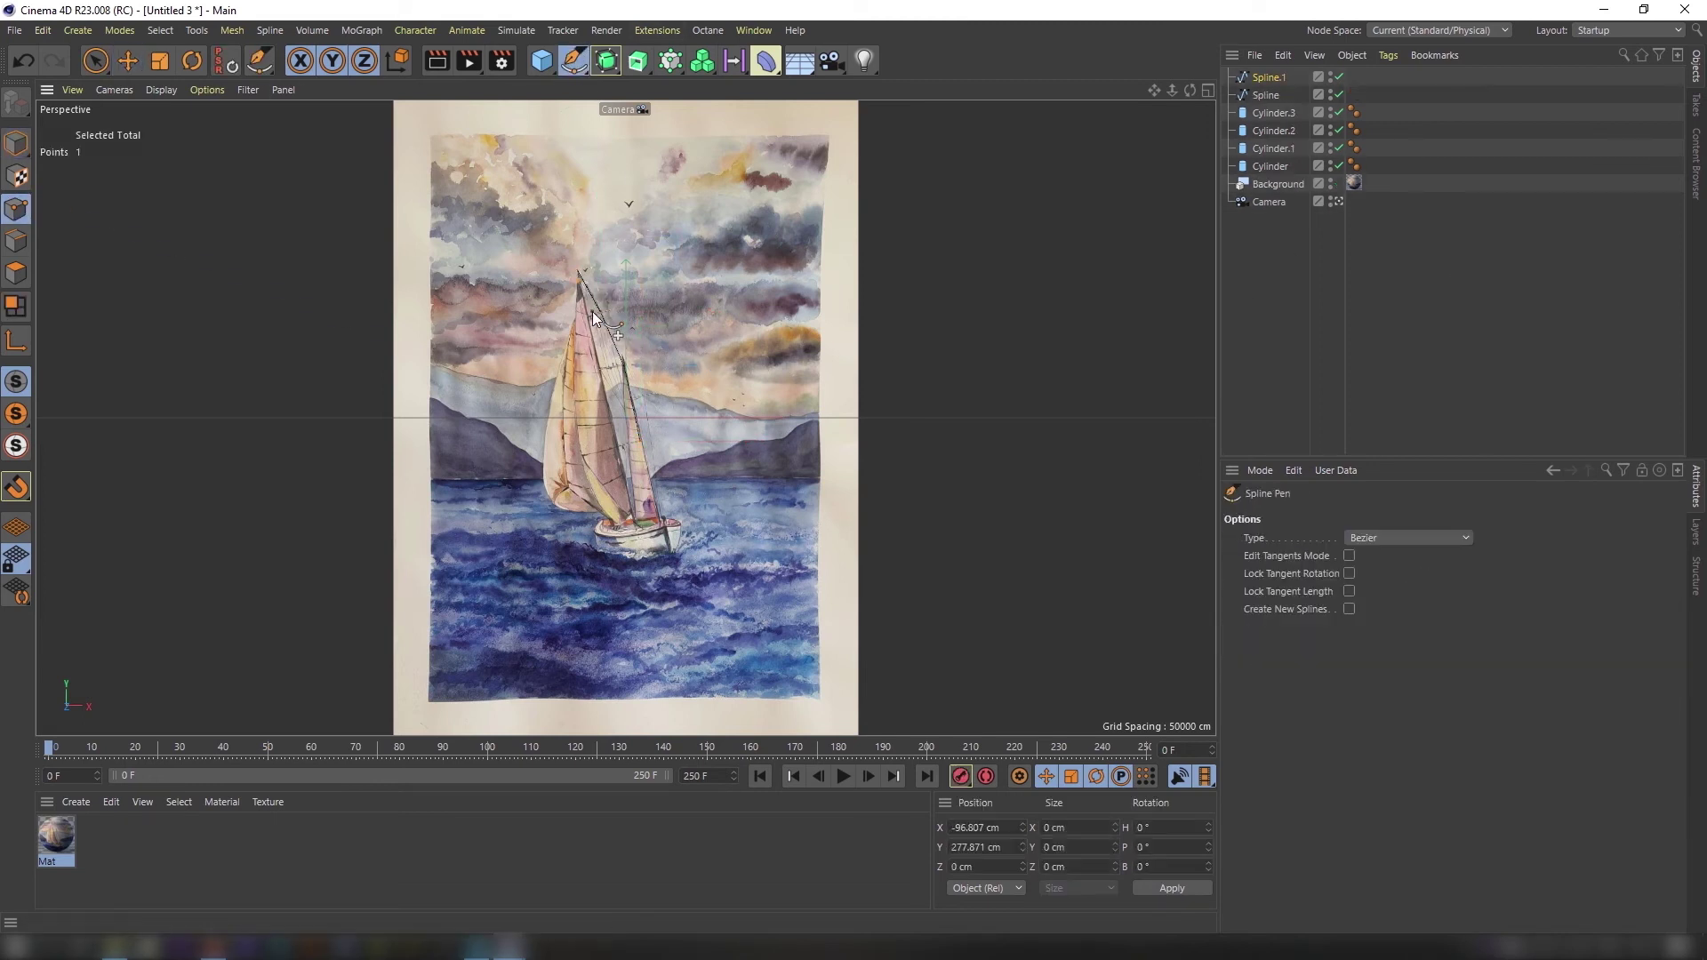
{"action": "key", "text": "e"}
{"action": "left_click", "coordinate": [1285, 293]}
Draw a third rigging spline from near the mast tip down between the main sail and the smaller sail.
{"action": "left_click", "coordinate": [573, 61]}
{"action": "left_click", "coordinate": [577, 285]}
{"action": "left_click", "coordinate": [609, 370]}
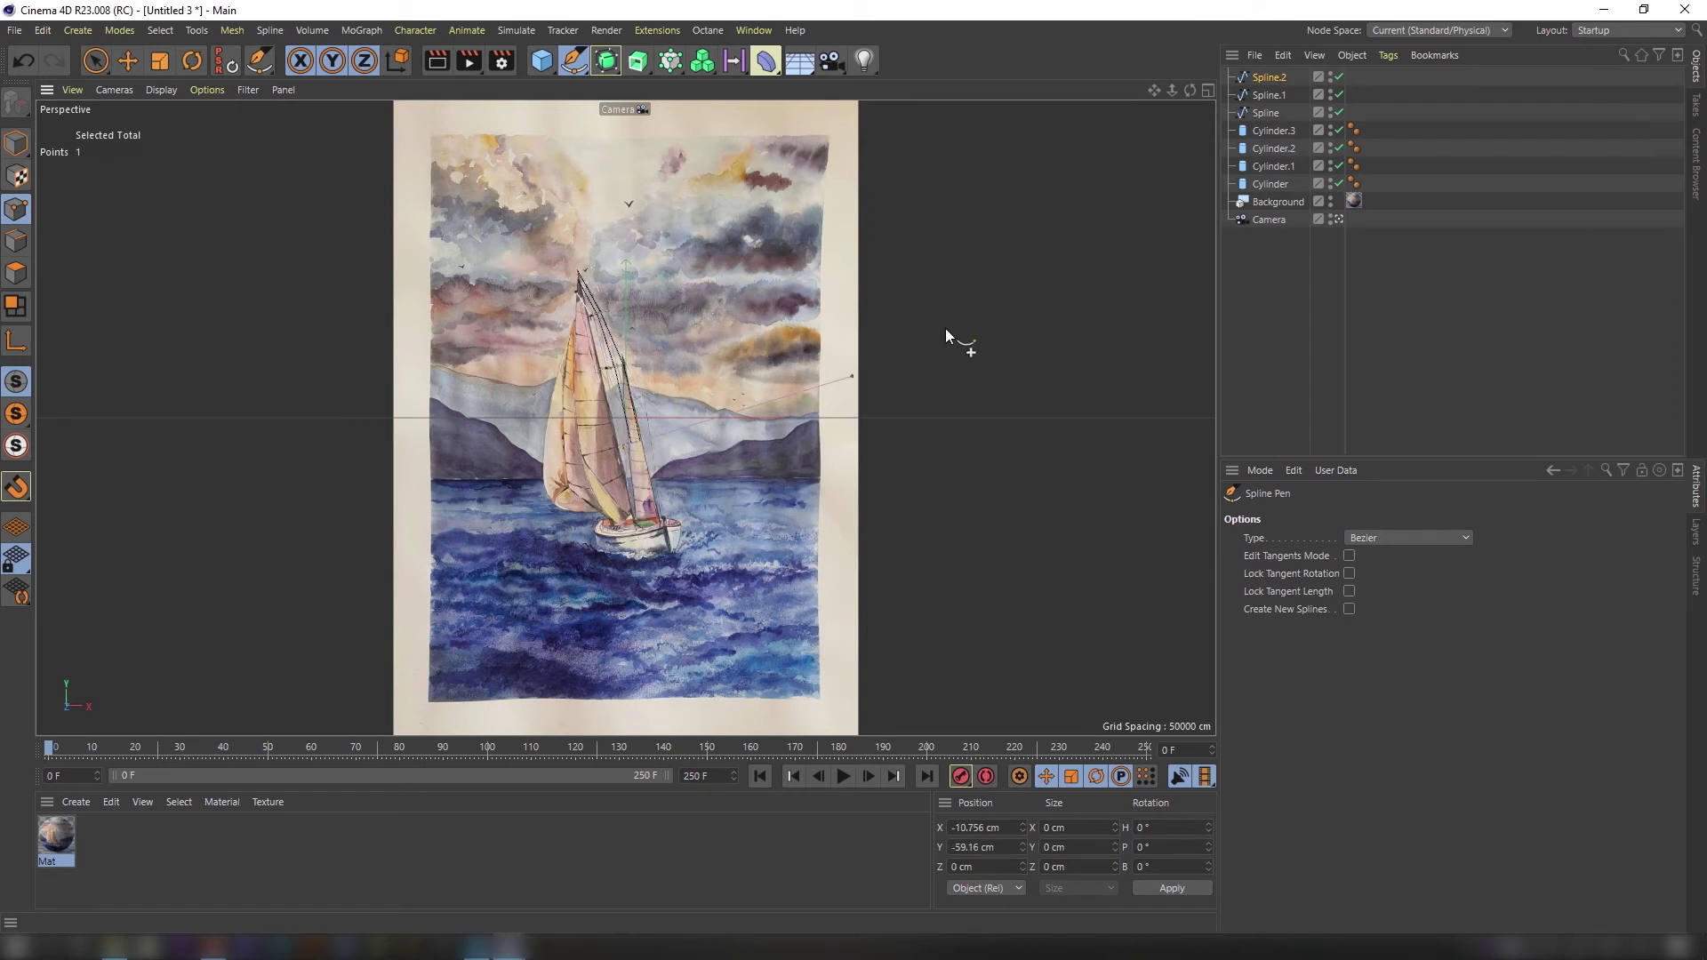
{"action": "left_click", "coordinate": [623, 446]}
{"action": "key", "text": "e"}
Merge the three rigging splines into one object with Connect Objects + Delete.
{"action": "left_click", "coordinate": [1266, 112]}
{"action": "left_click", "coordinate": [1266, 96]}
{"action": "left_click", "coordinate": [1268, 78]}
{"action": "left_click_drag", "start_coordinate": [1374, 116], "coordinate": [1269, 80]}
{"action": "right_click", "coordinate": [1270, 80]}
{"action": "left_click", "coordinate": [1333, 551]}
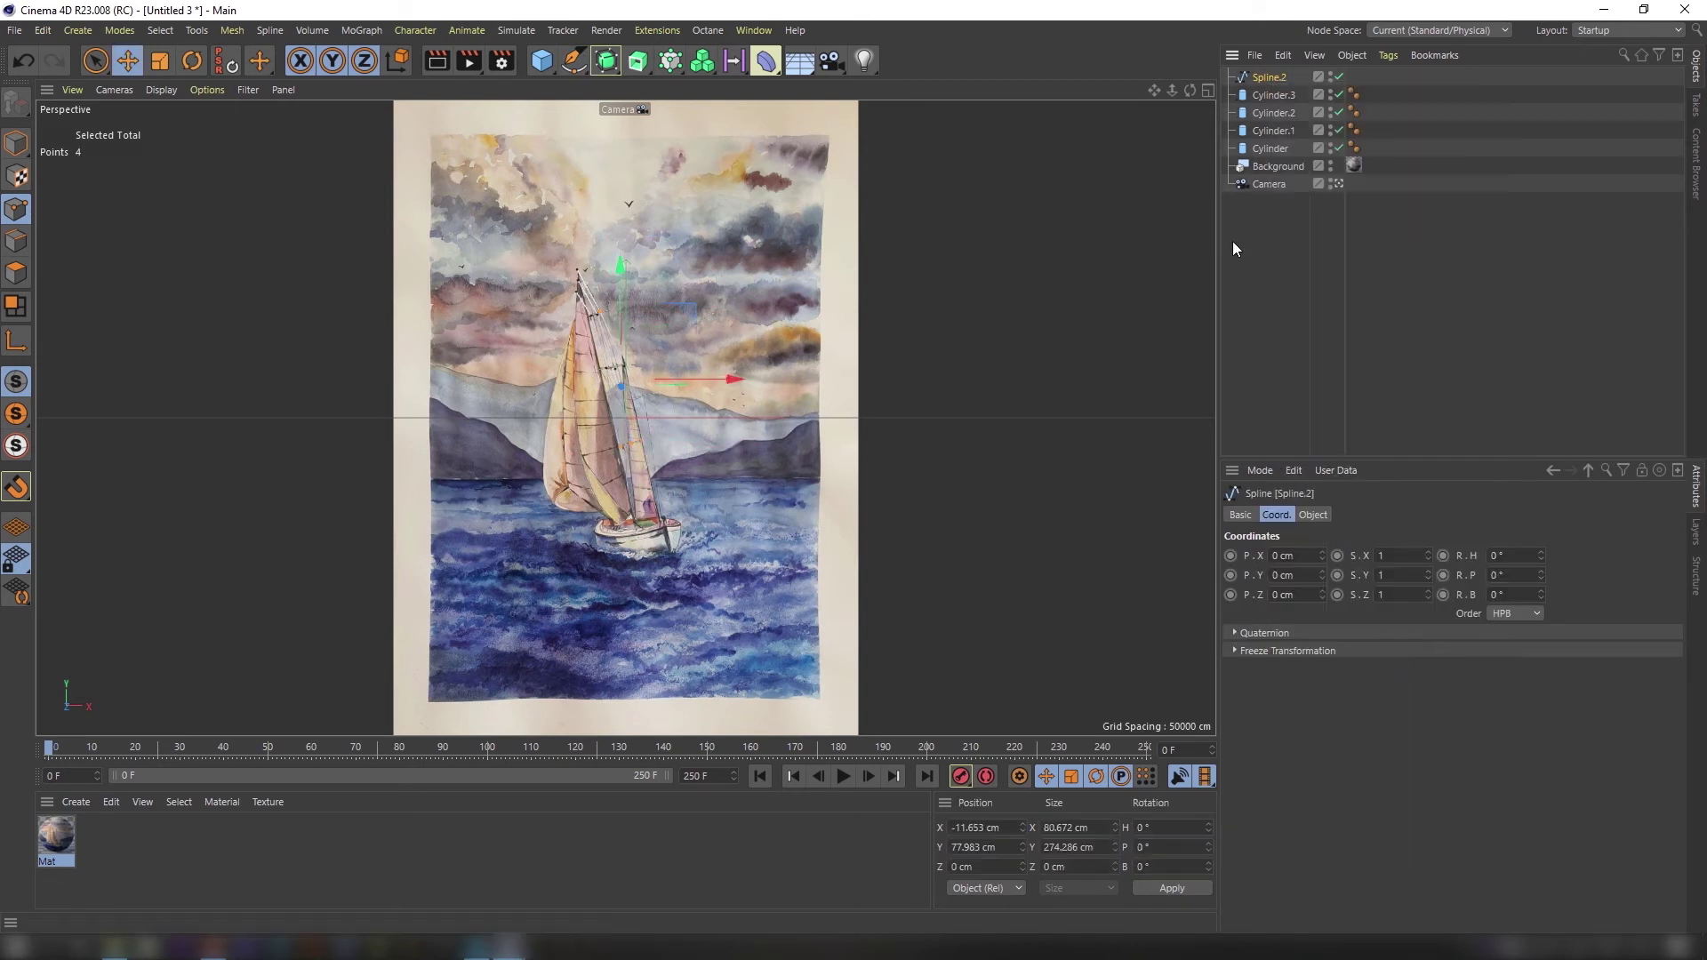
Subdivide all points of the merged rigging spline twice and hide the spline.
{"action": "left_click", "coordinate": [16, 210]}
{"action": "key", "text": "ctrl+a"}
{"action": "key", "text": "u"}
{"action": "key", "text": "s"}
{"action": "key", "text": "u"}
{"action": "key", "text": "s"}
{"action": "double_click", "coordinate": [1330, 77], "text": "alt"}
Draw a three-point rigging spline from the smaller mast's tip outward and down to the boat's stern.
{"action": "left_click", "coordinate": [573, 60]}
{"action": "left_click", "coordinate": [1367, 204]}
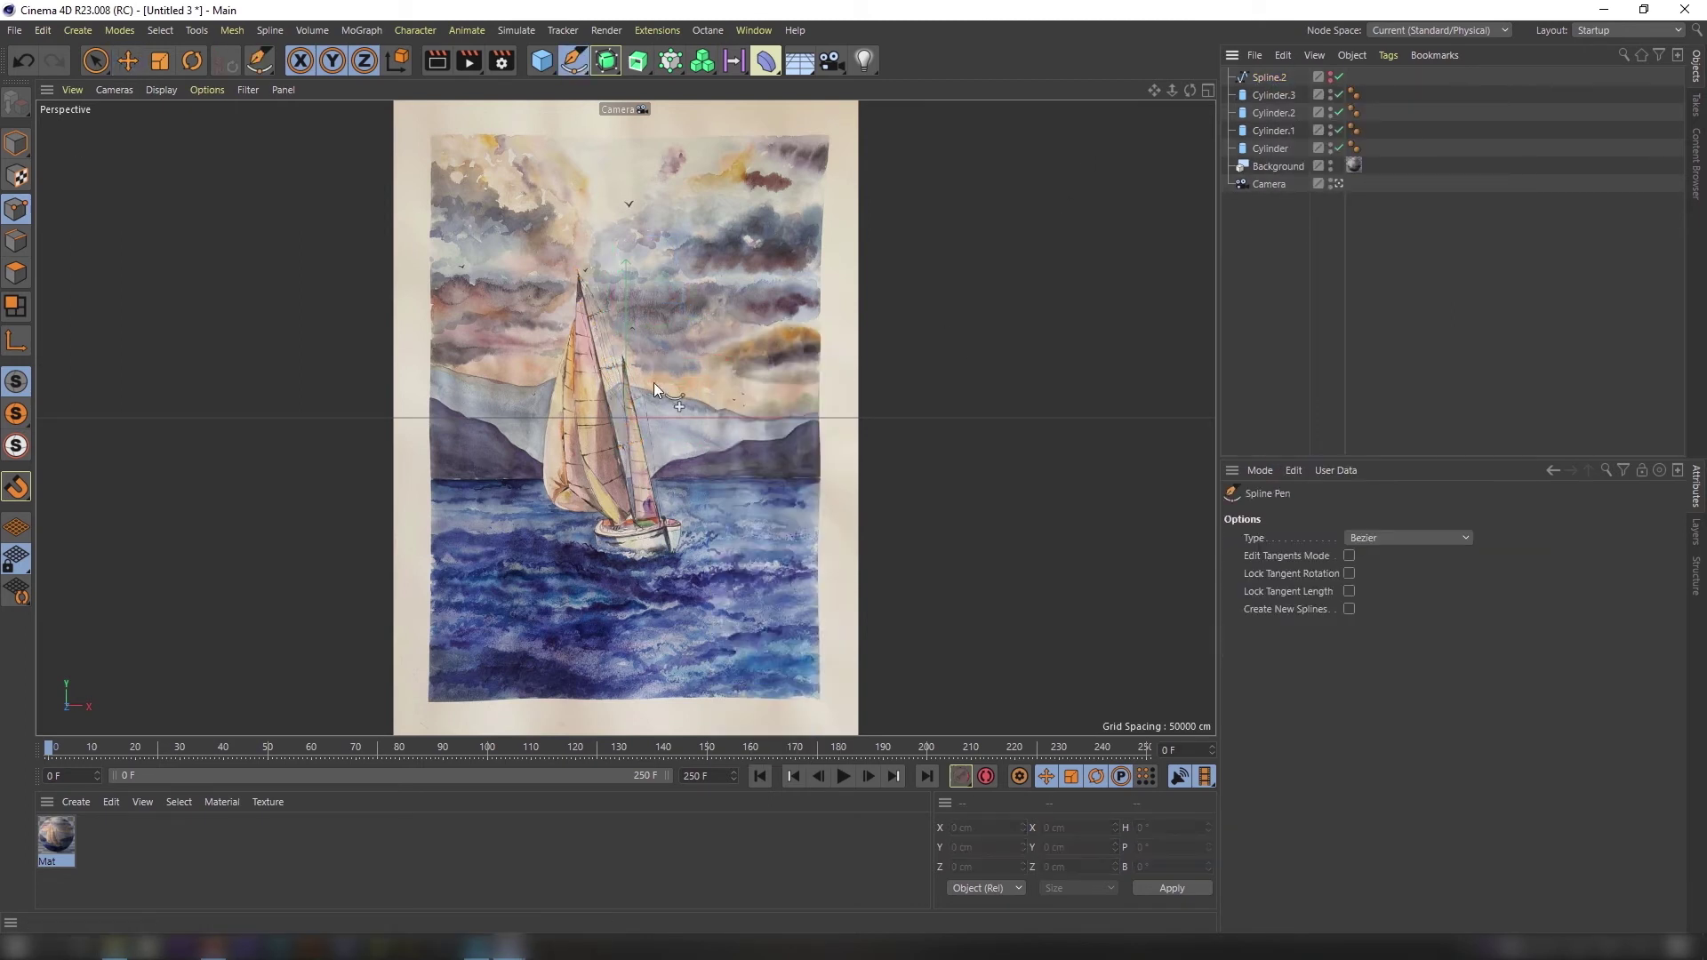
{"action": "left_click", "coordinate": [623, 357]}
{"action": "left_click", "coordinate": [644, 396]}
{"action": "left_click", "coordinate": [663, 519]}
{"action": "key", "text": "e"}
Subdivide all points of the new spline twice and unhide the merged rigging spline.
{"action": "left_click", "coordinate": [1266, 78]}
{"action": "key", "text": "ctrl+a"}
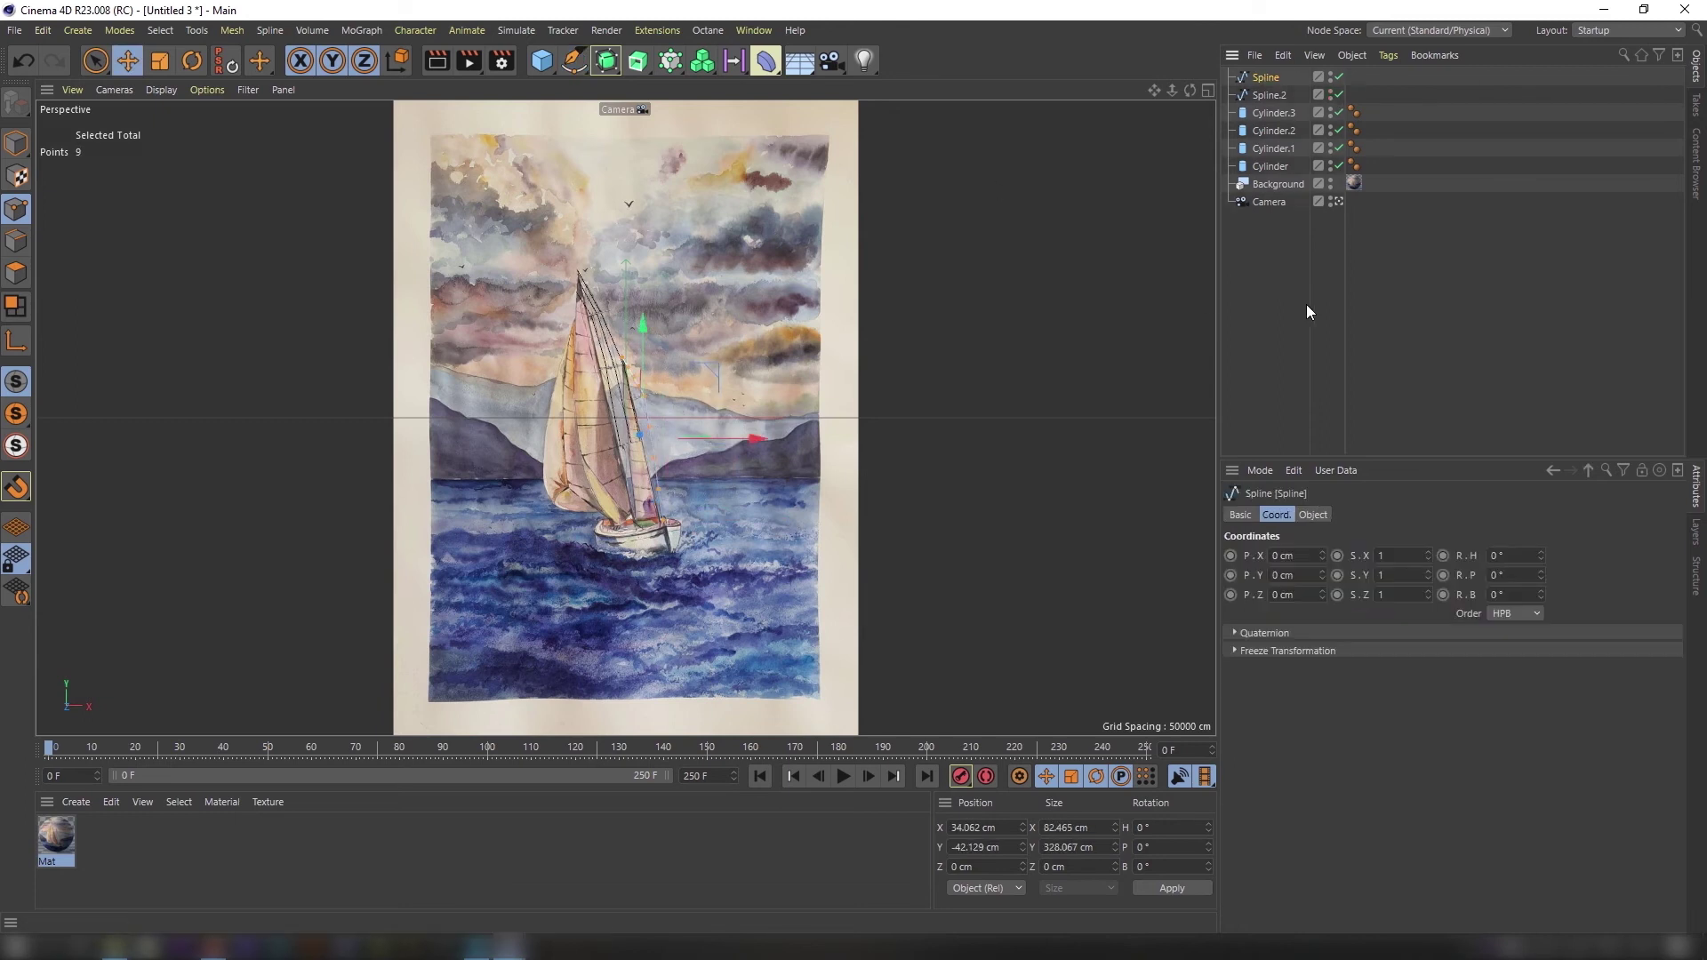
{"action": "left_click", "coordinate": [1330, 95], "text": "alt"}
{"action": "left_click", "coordinate": [1302, 313]}
Create a Sweep from the new smaller-mast spline with a Circle spline as its profile.
{"action": "left_click", "coordinate": [618, 68]}
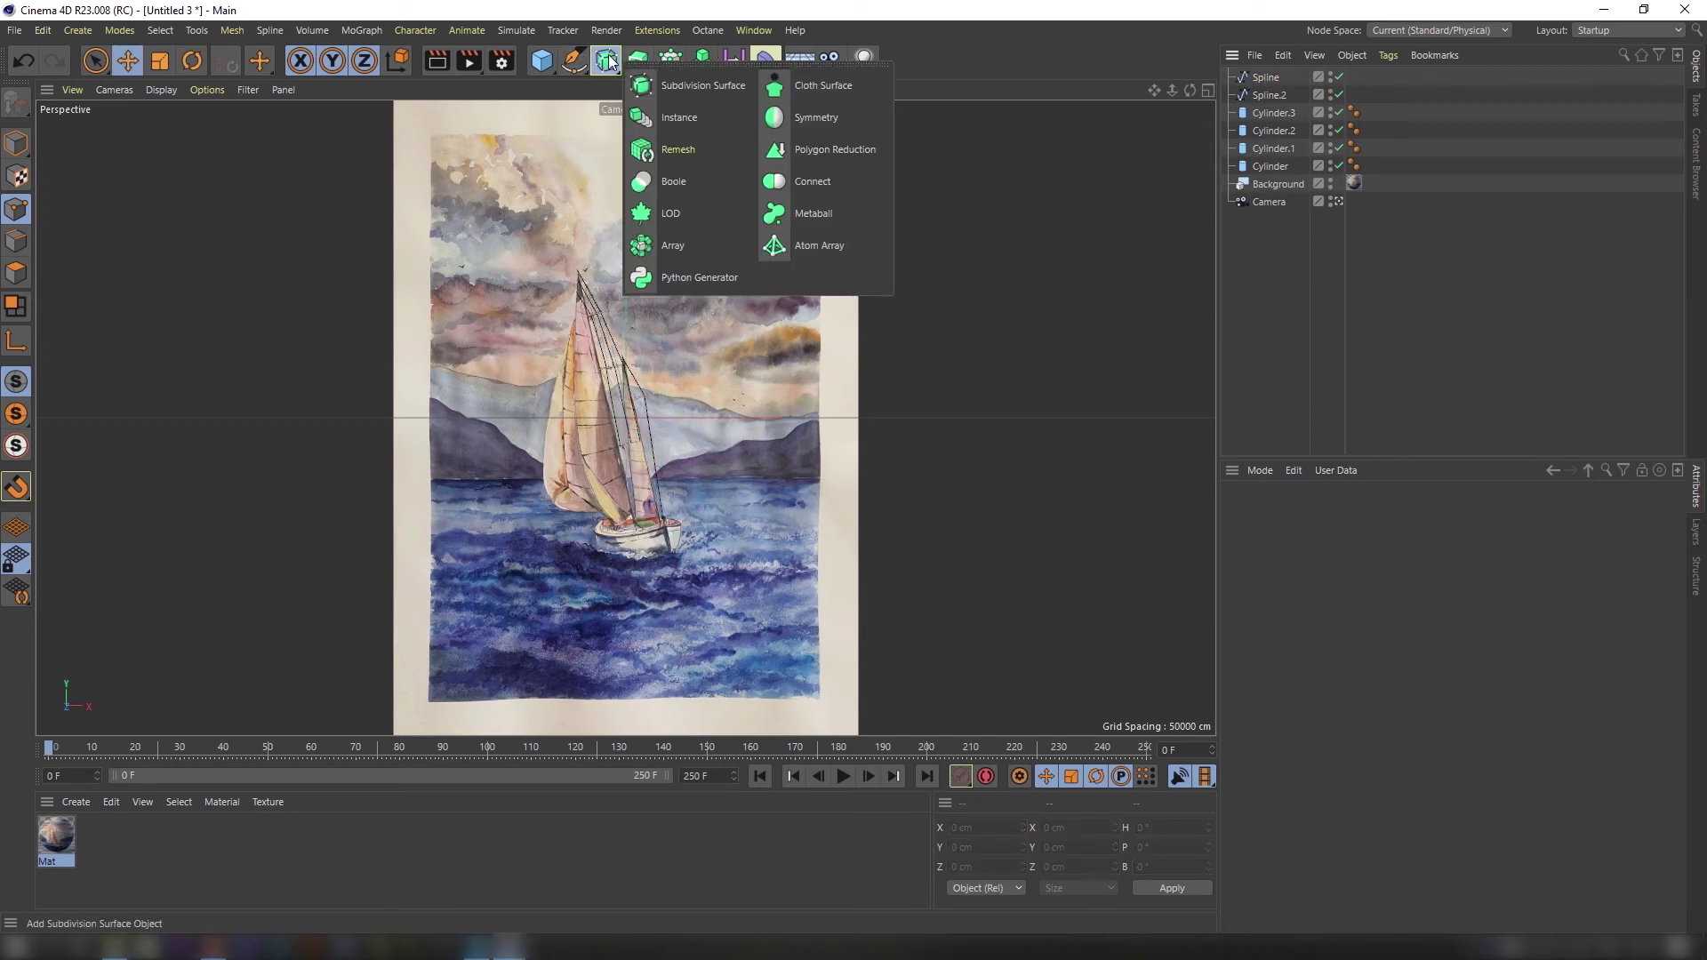
{"action": "left_click", "coordinate": [638, 61]}
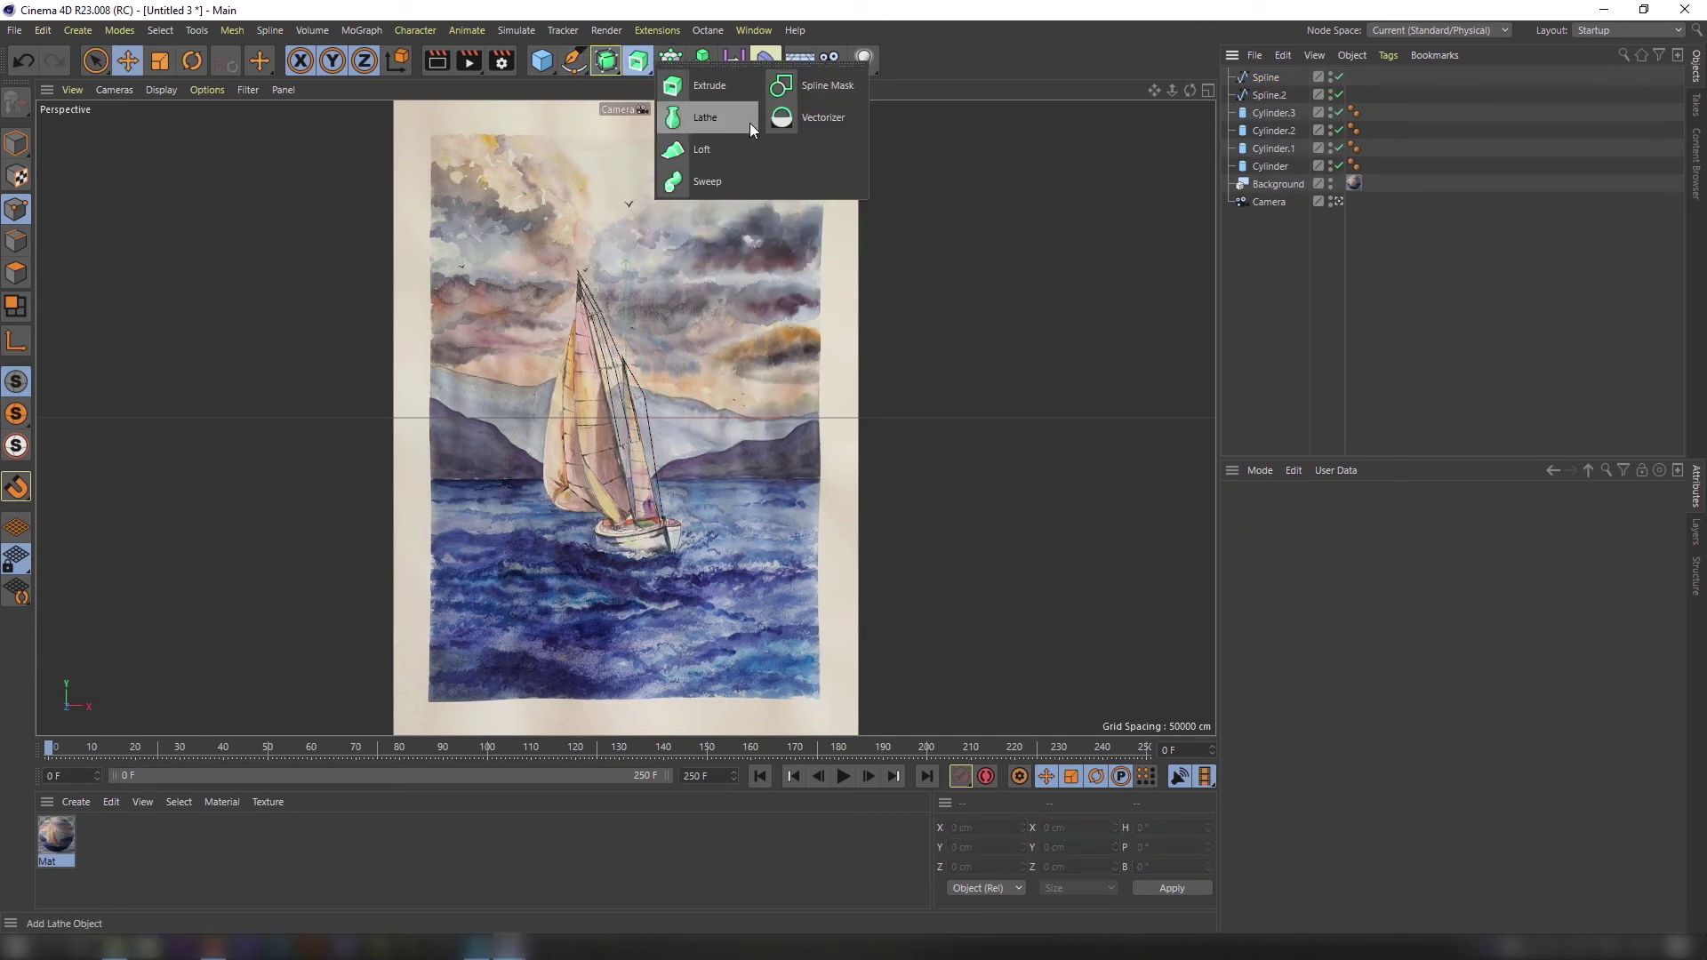
{"action": "left_click", "coordinate": [736, 175]}
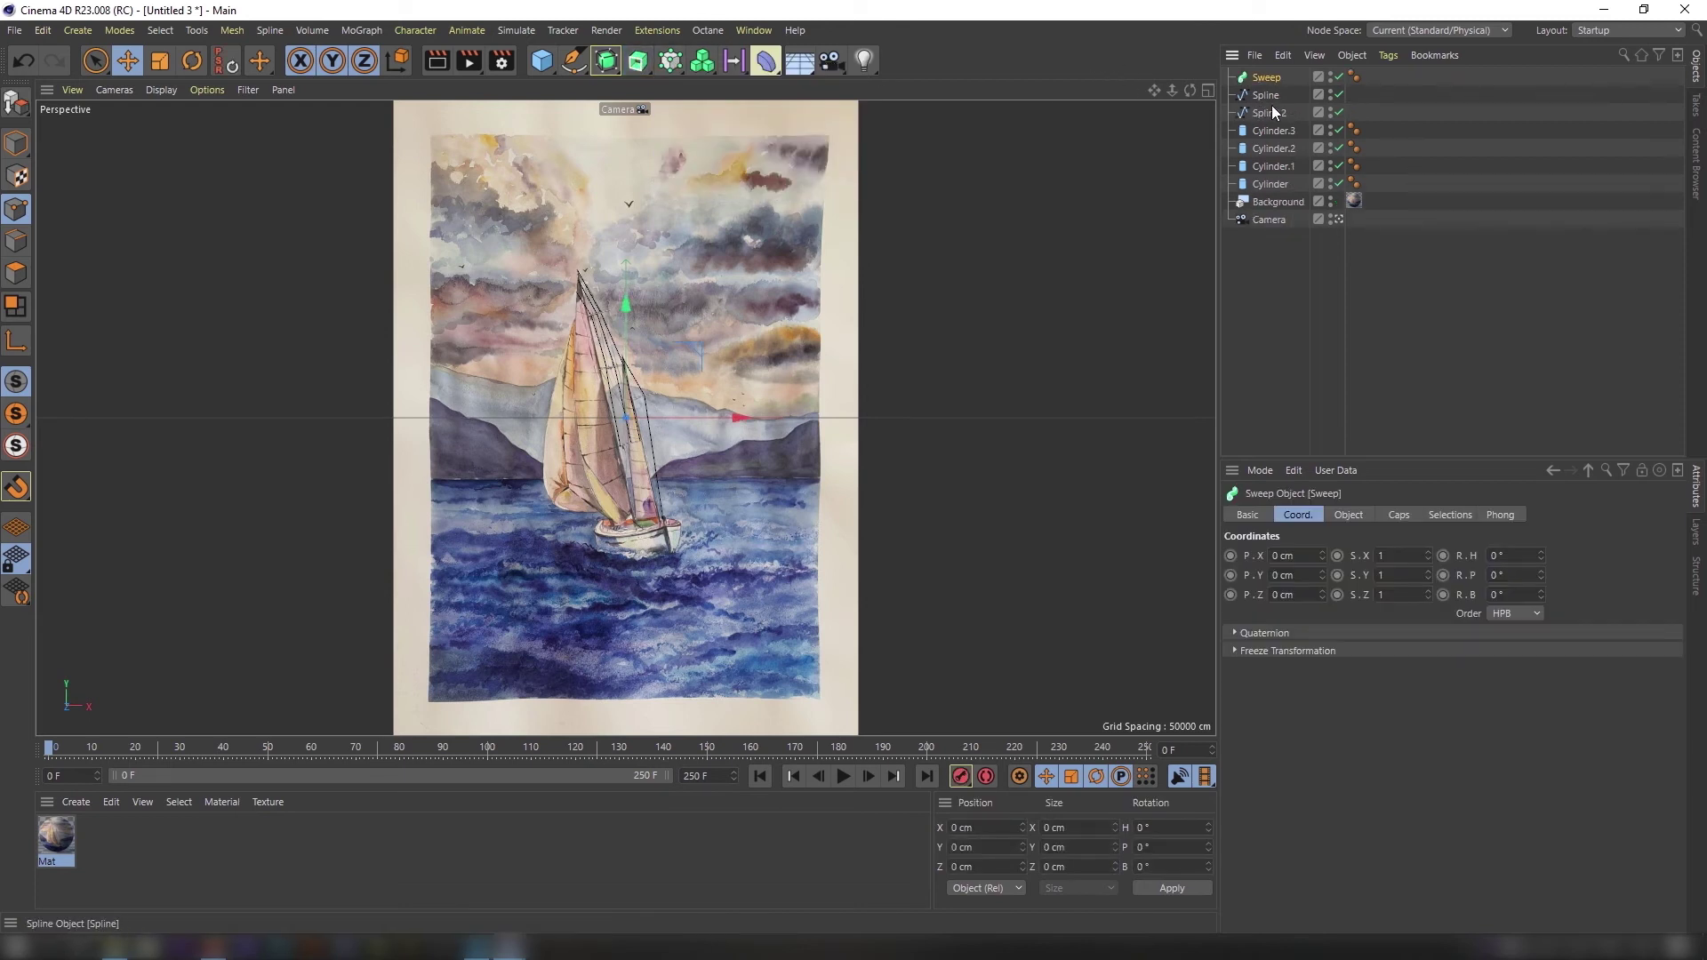
{"action": "left_click_drag", "start_coordinate": [1264, 78], "coordinate": [1265, 78]}
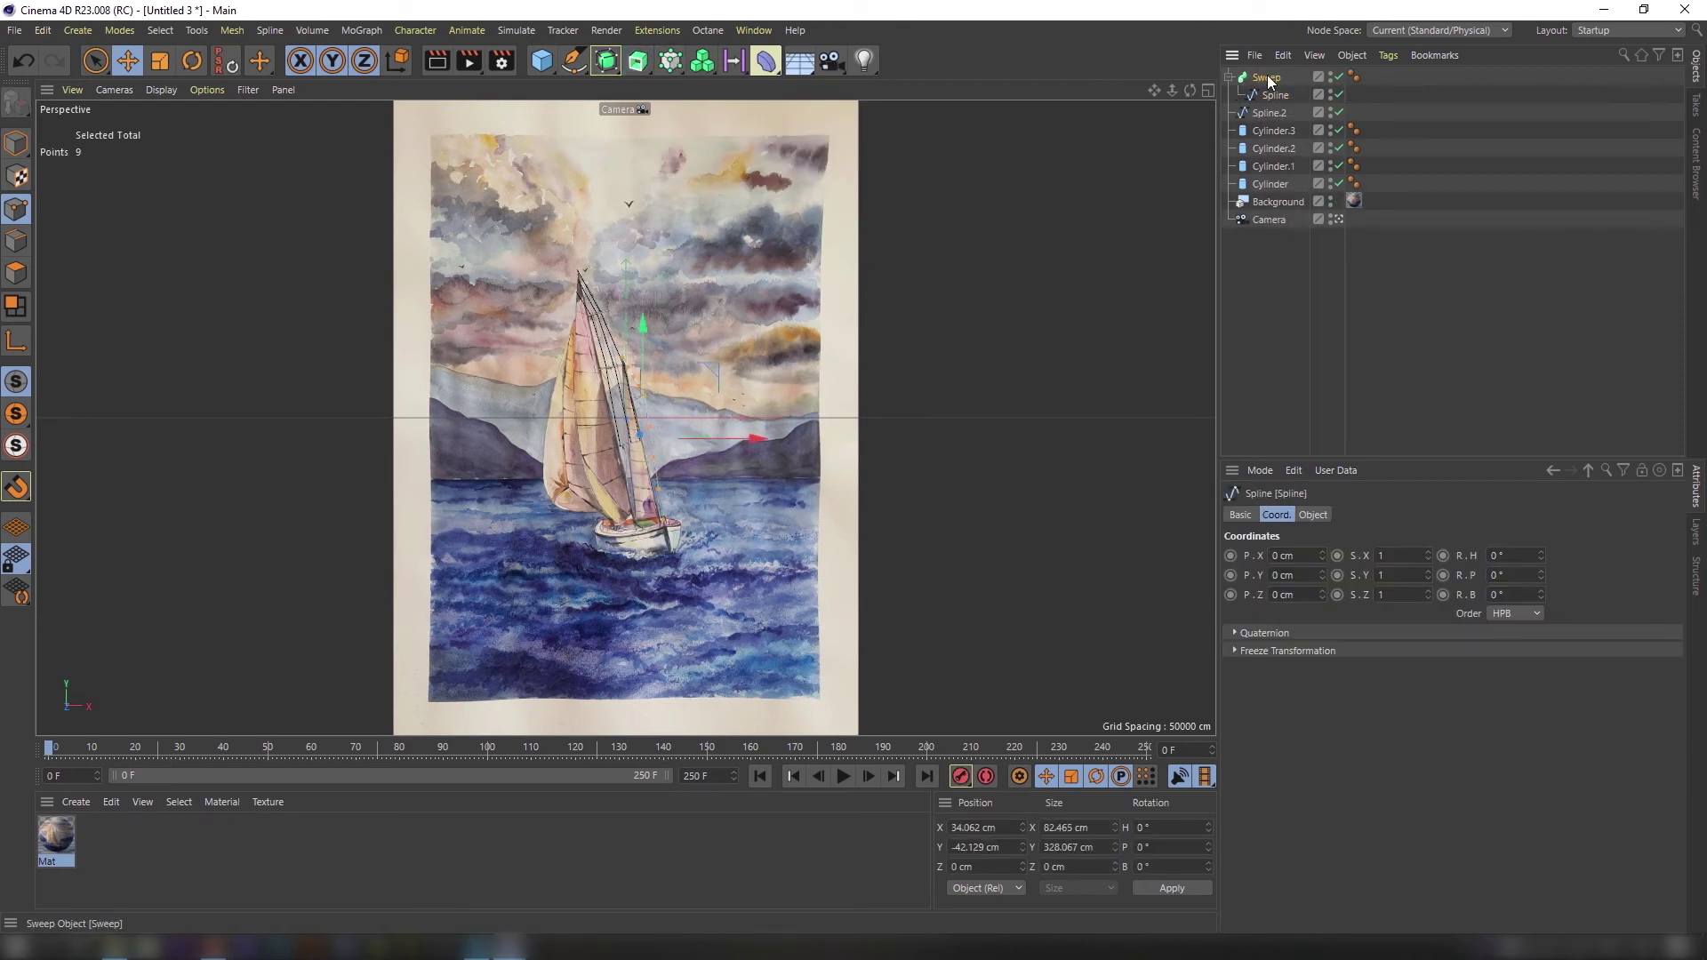
{"action": "left_click", "coordinate": [574, 61]}
{"action": "left_click", "coordinate": [743, 117]}
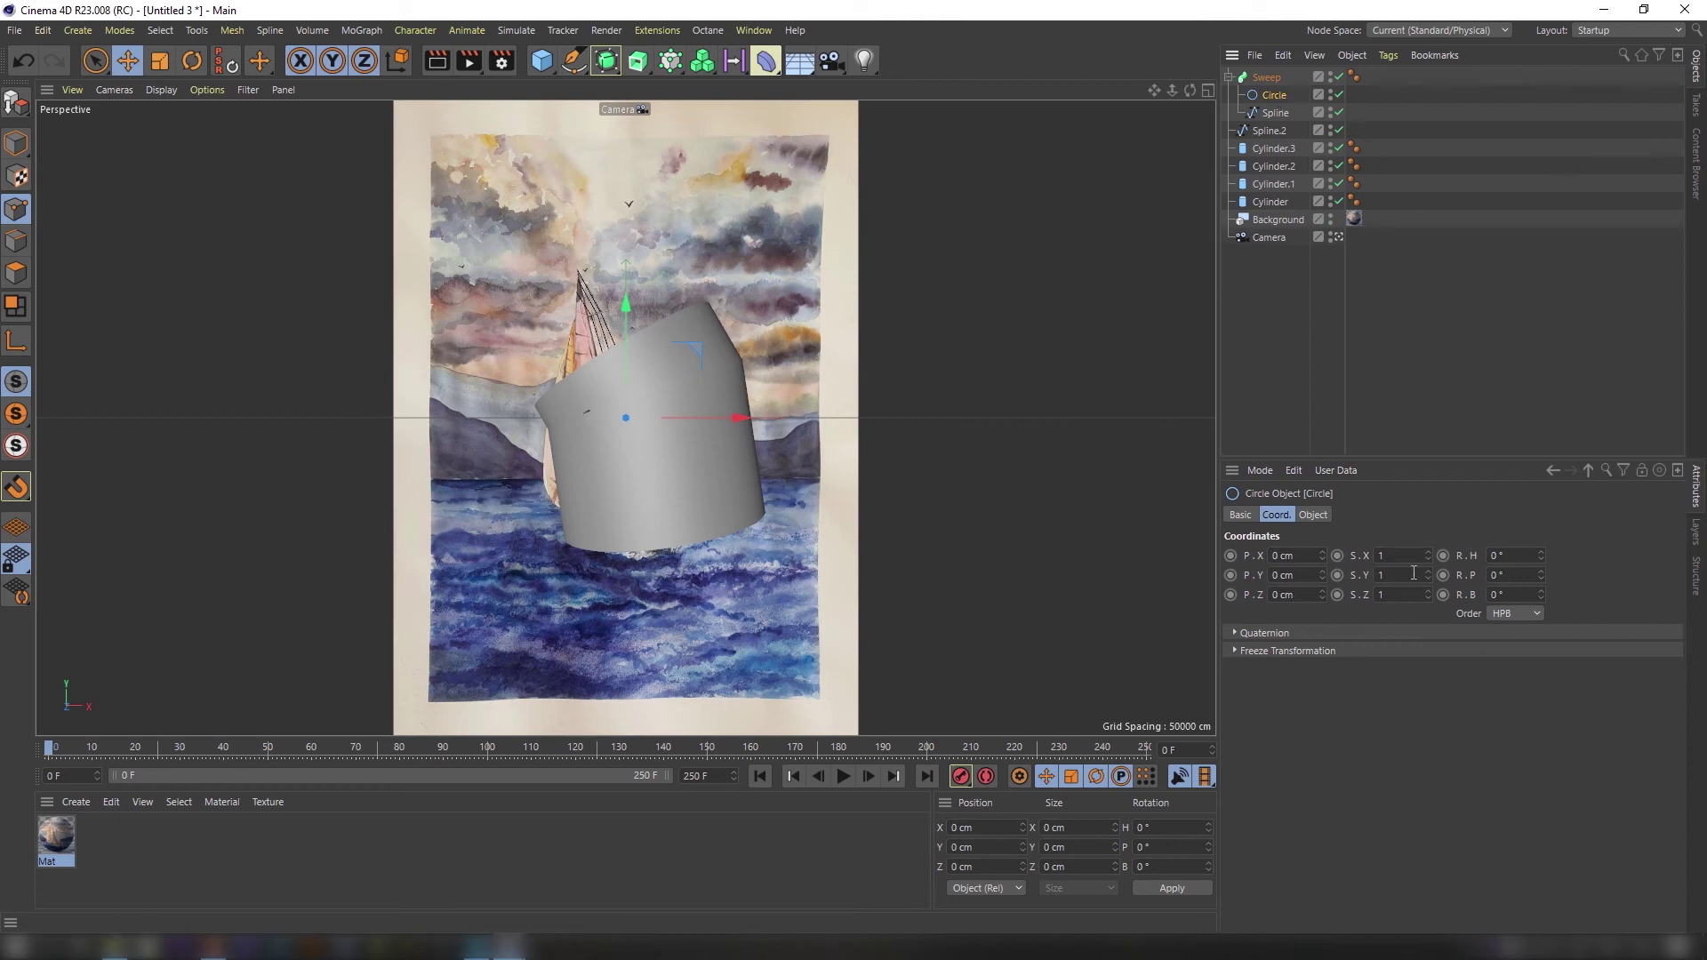
{"action": "left_click", "coordinate": [1310, 516]}
{"action": "type", "text": ".5"}
{"action": "key", "text": "Return"}
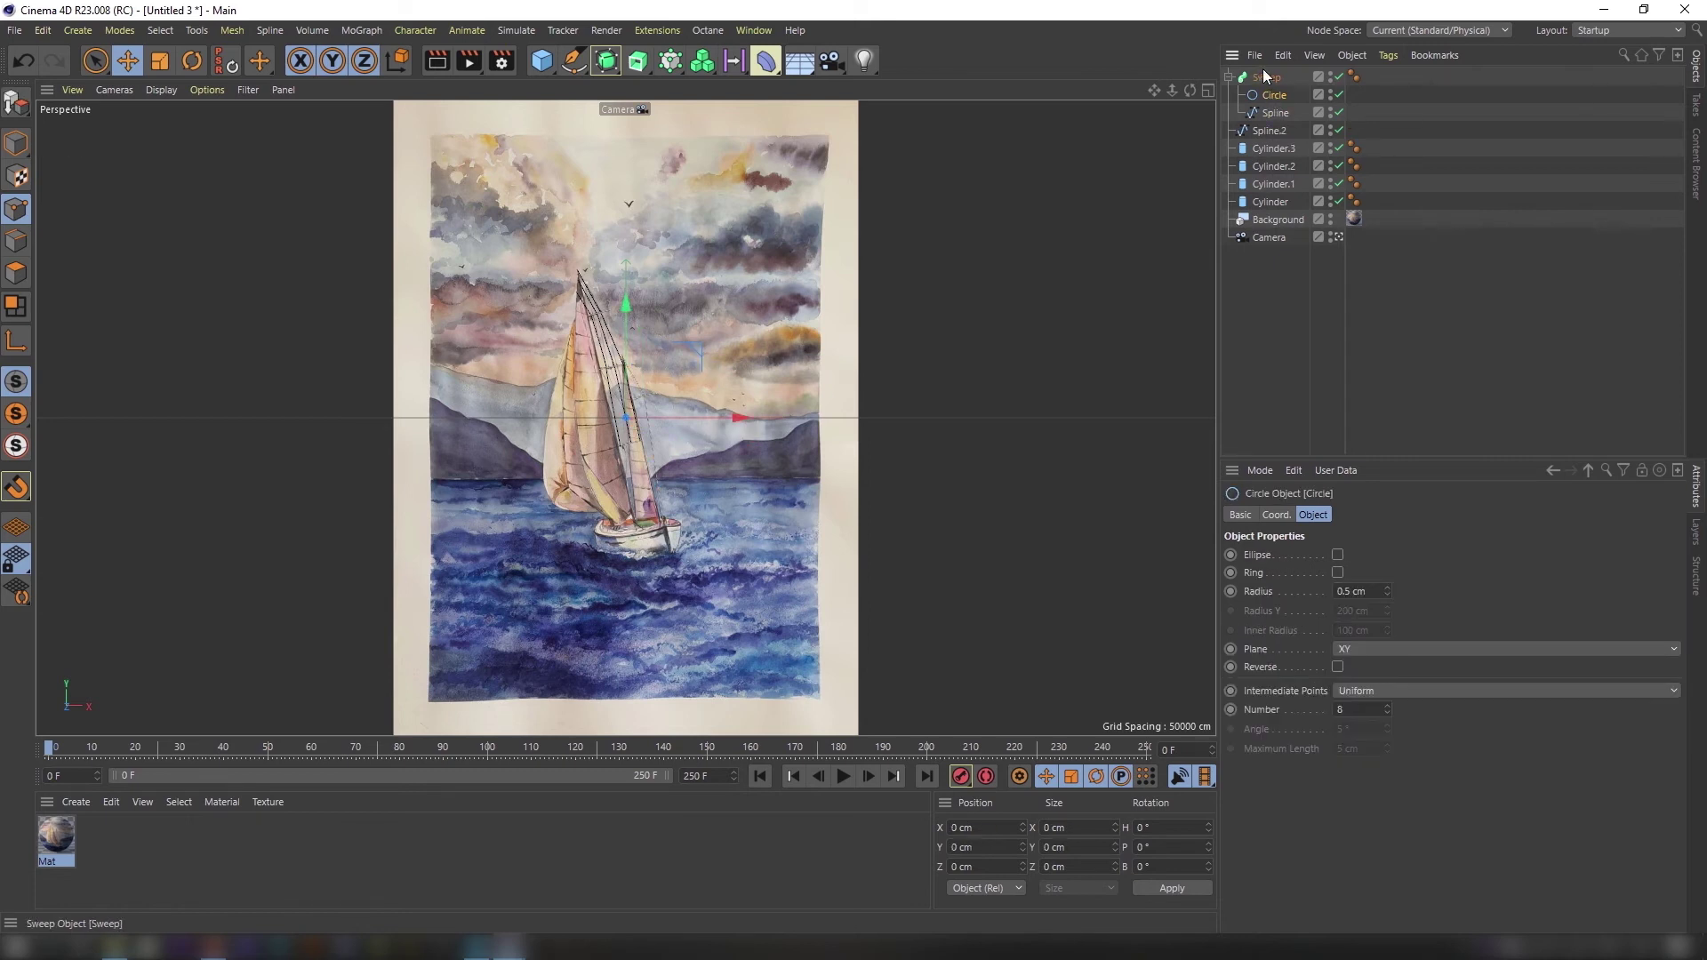
{"action": "double_click", "coordinate": [1366, 595]}
{"action": "type", "text": "10"}
{"action": "key", "text": "Return"}
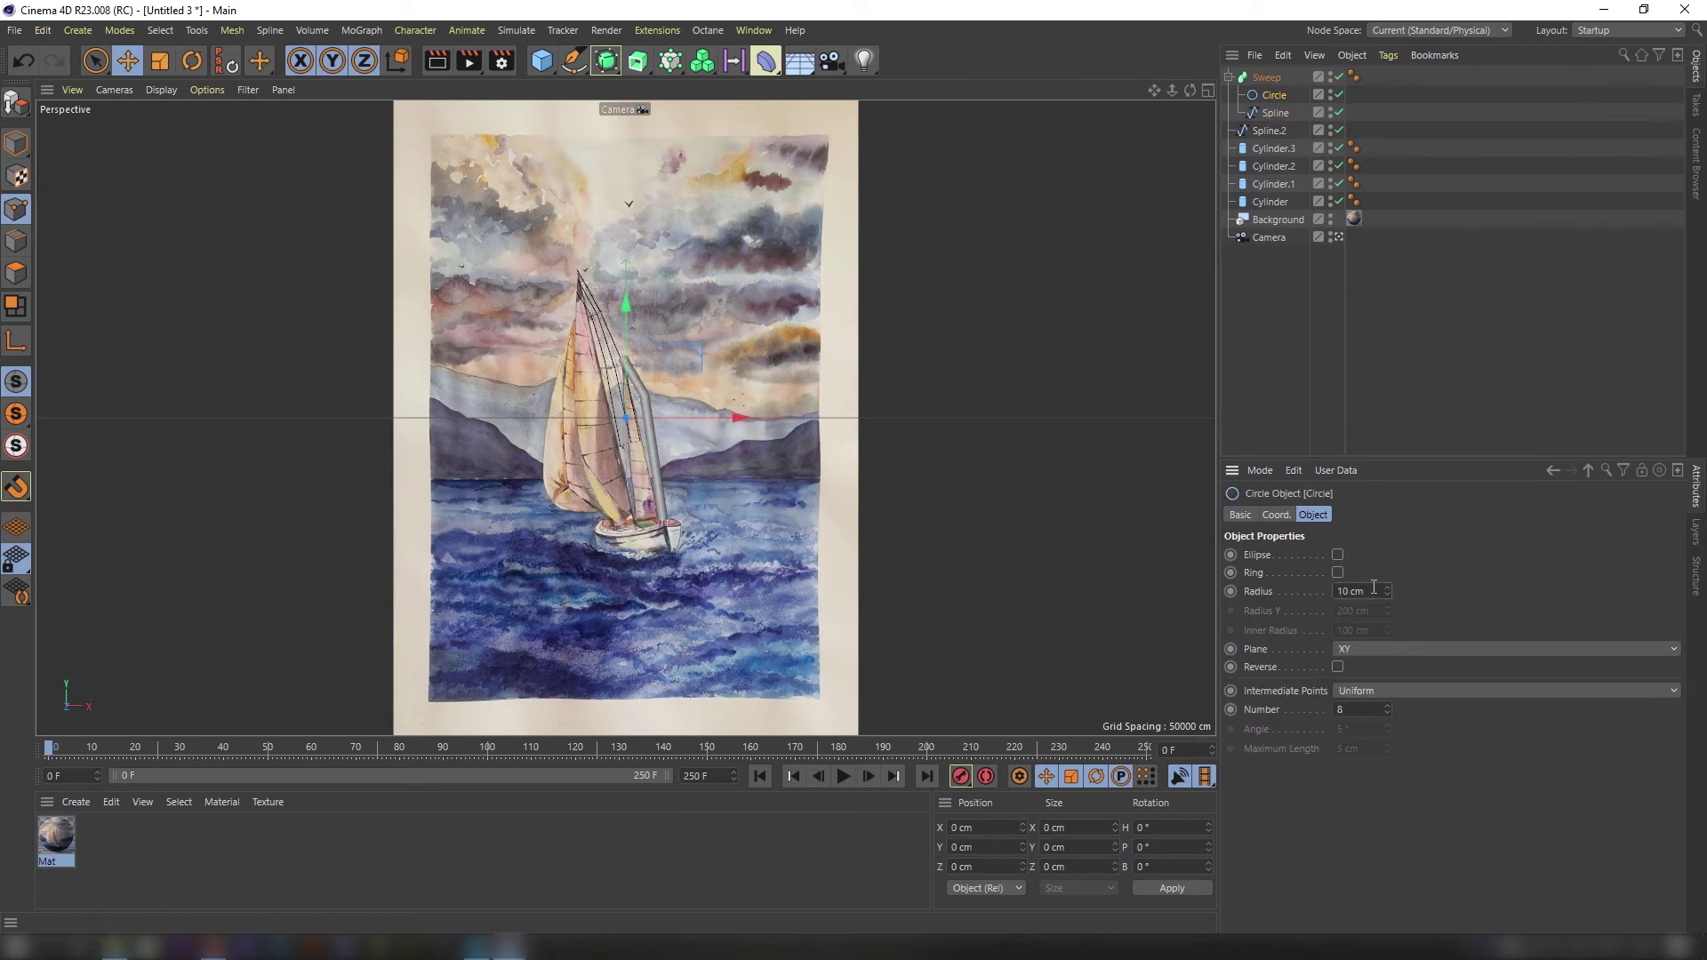
{"action": "key", "text": "ctrl+z"}
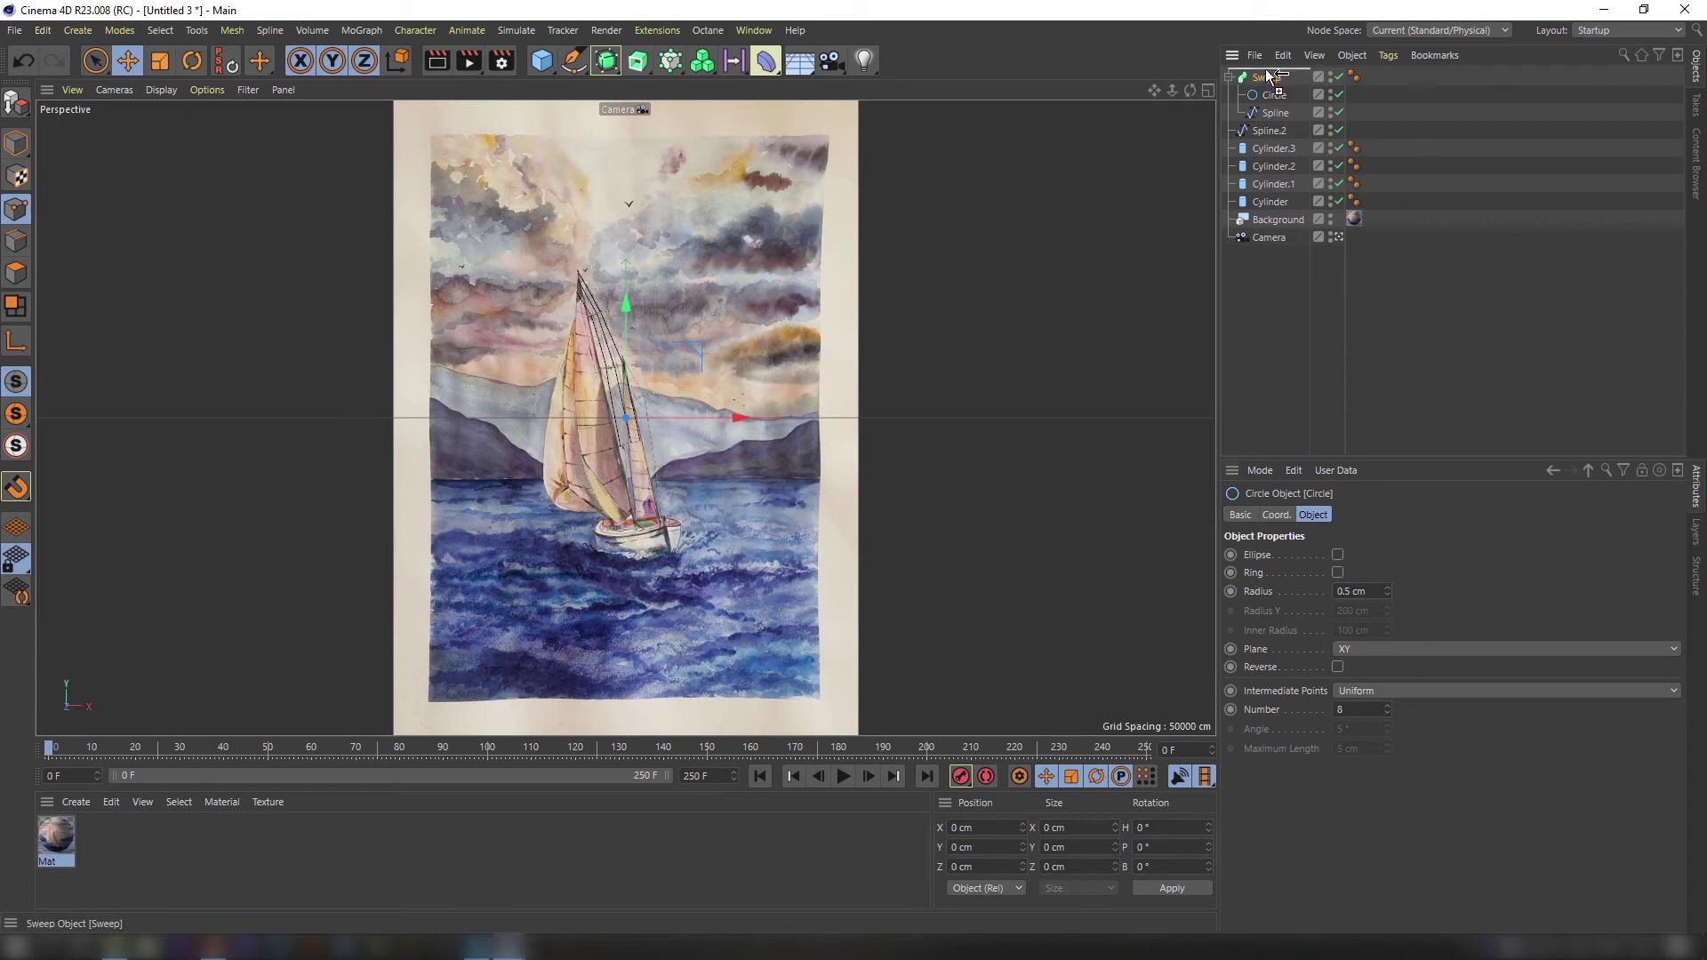
Duplicate the Sweep with its circle and replace the copy's path with the merged rigging spline.
{"action": "left_click_drag", "start_coordinate": [1266, 69], "coordinate": [1268, 99]}
{"action": "left_click", "coordinate": [1280, 114]}
{"action": "key", "text": "Delete"}
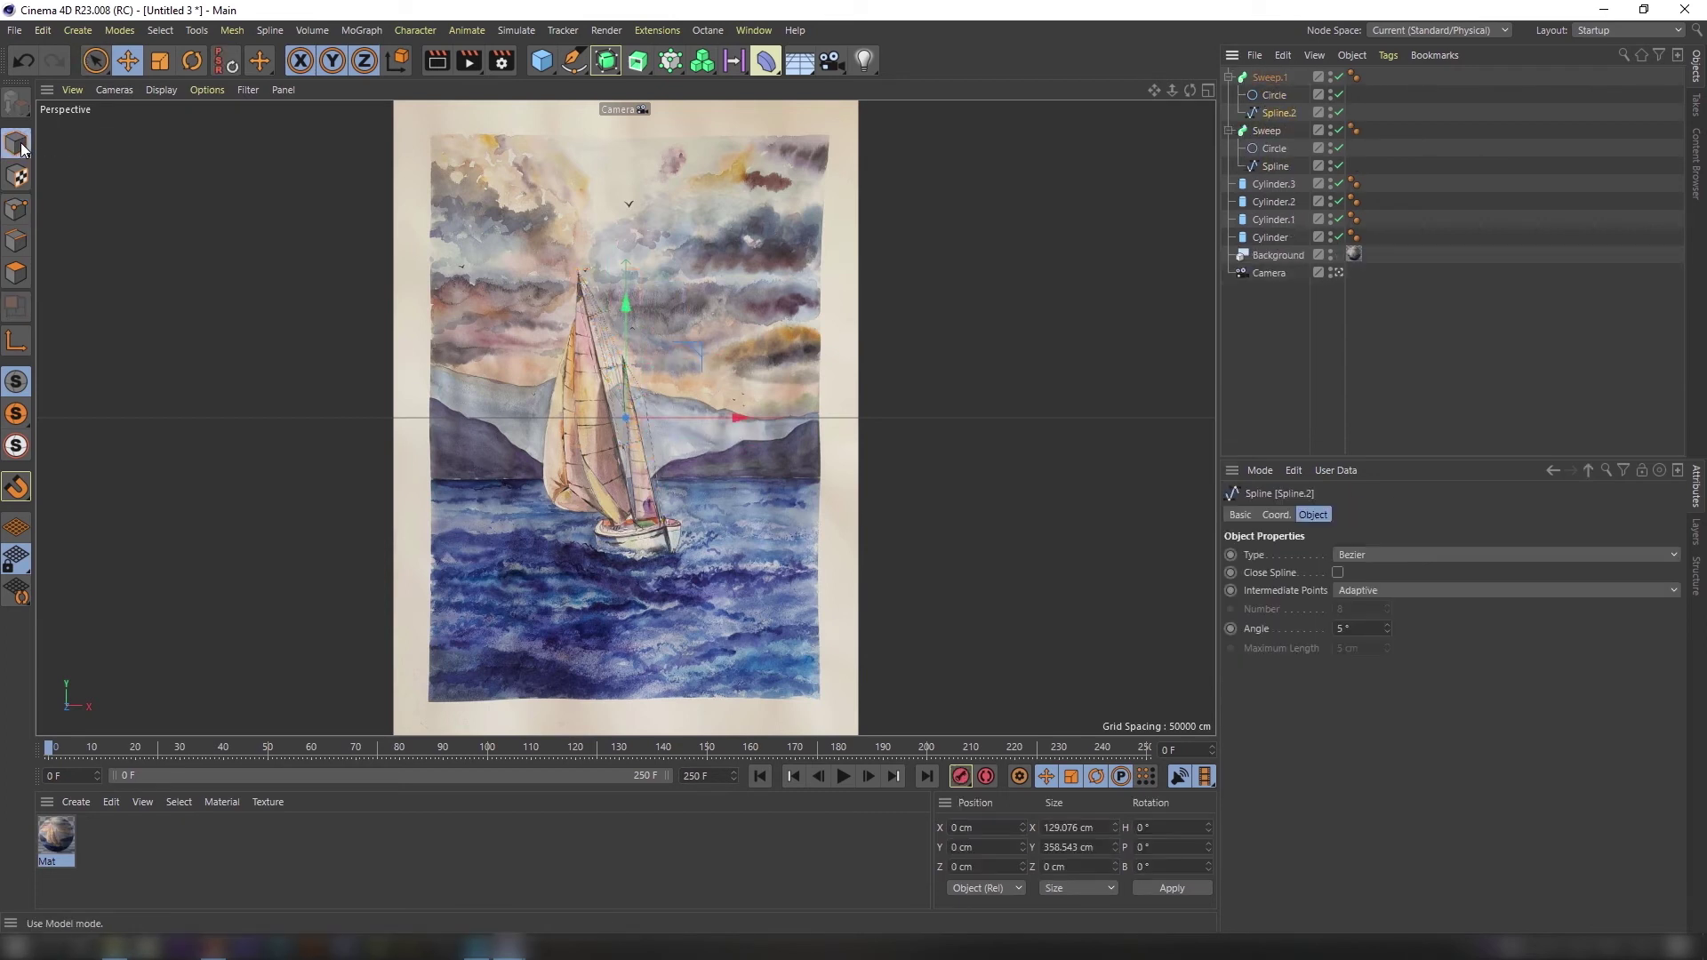
{"action": "left_click", "coordinate": [1316, 408]}
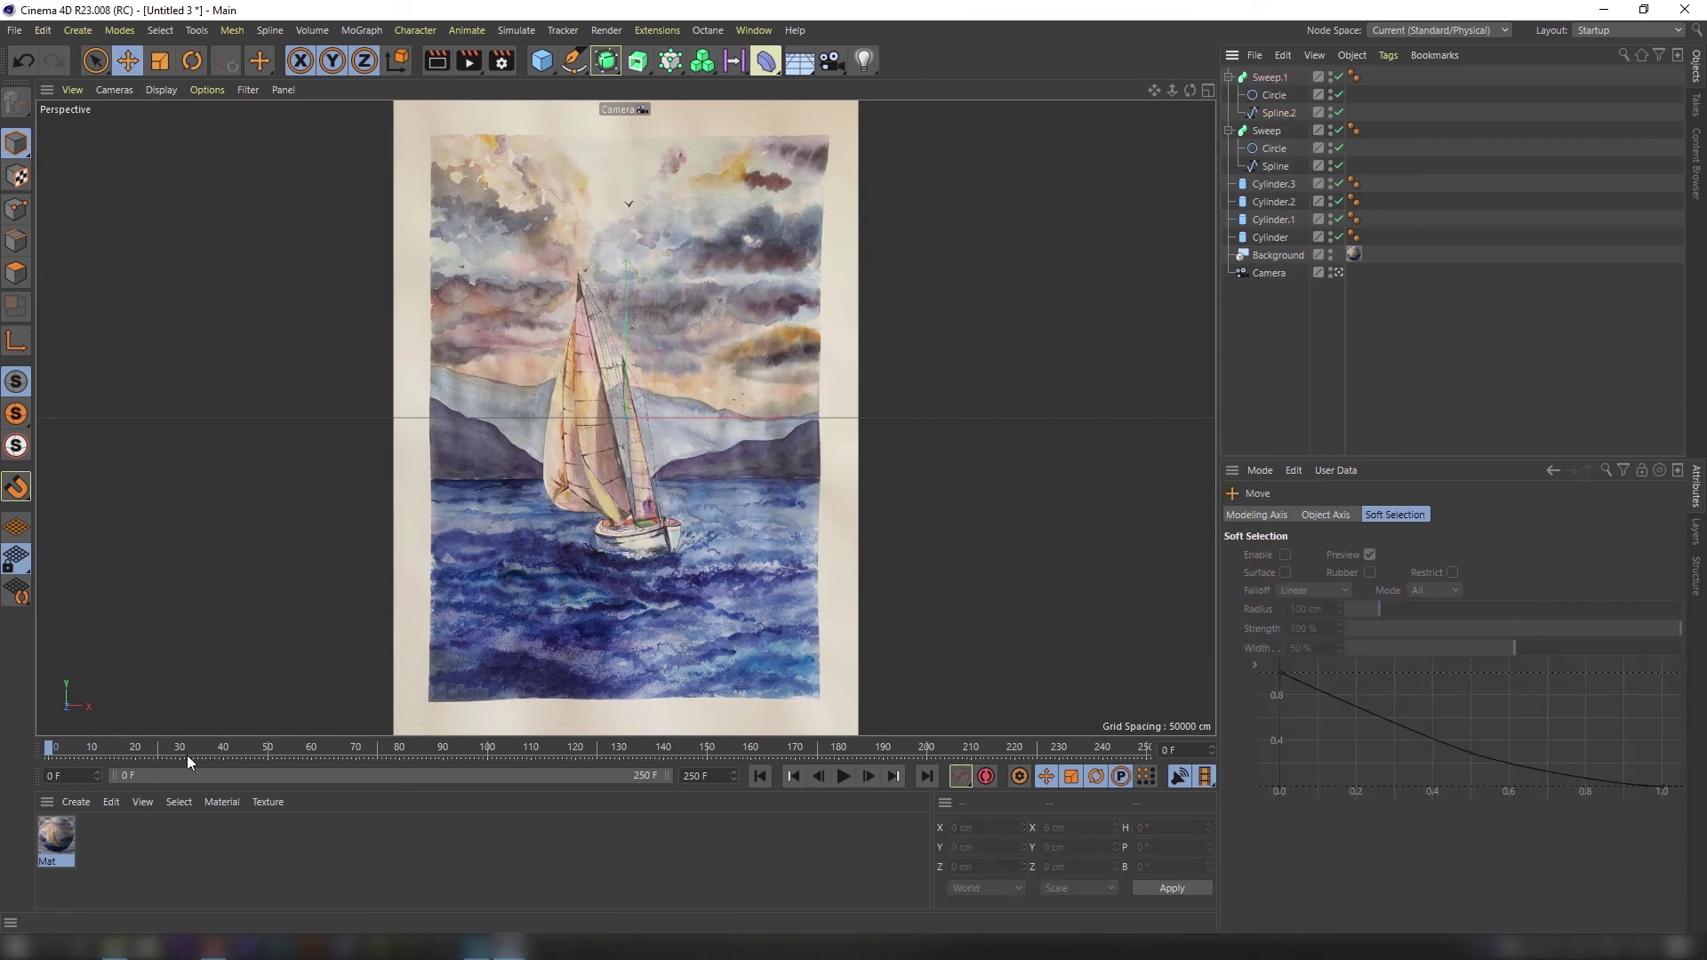
Create a new material and set its color brightness to 0% to make it black.
{"action": "double_click", "coordinate": [87, 889]}
{"action": "double_click", "coordinate": [57, 828]}
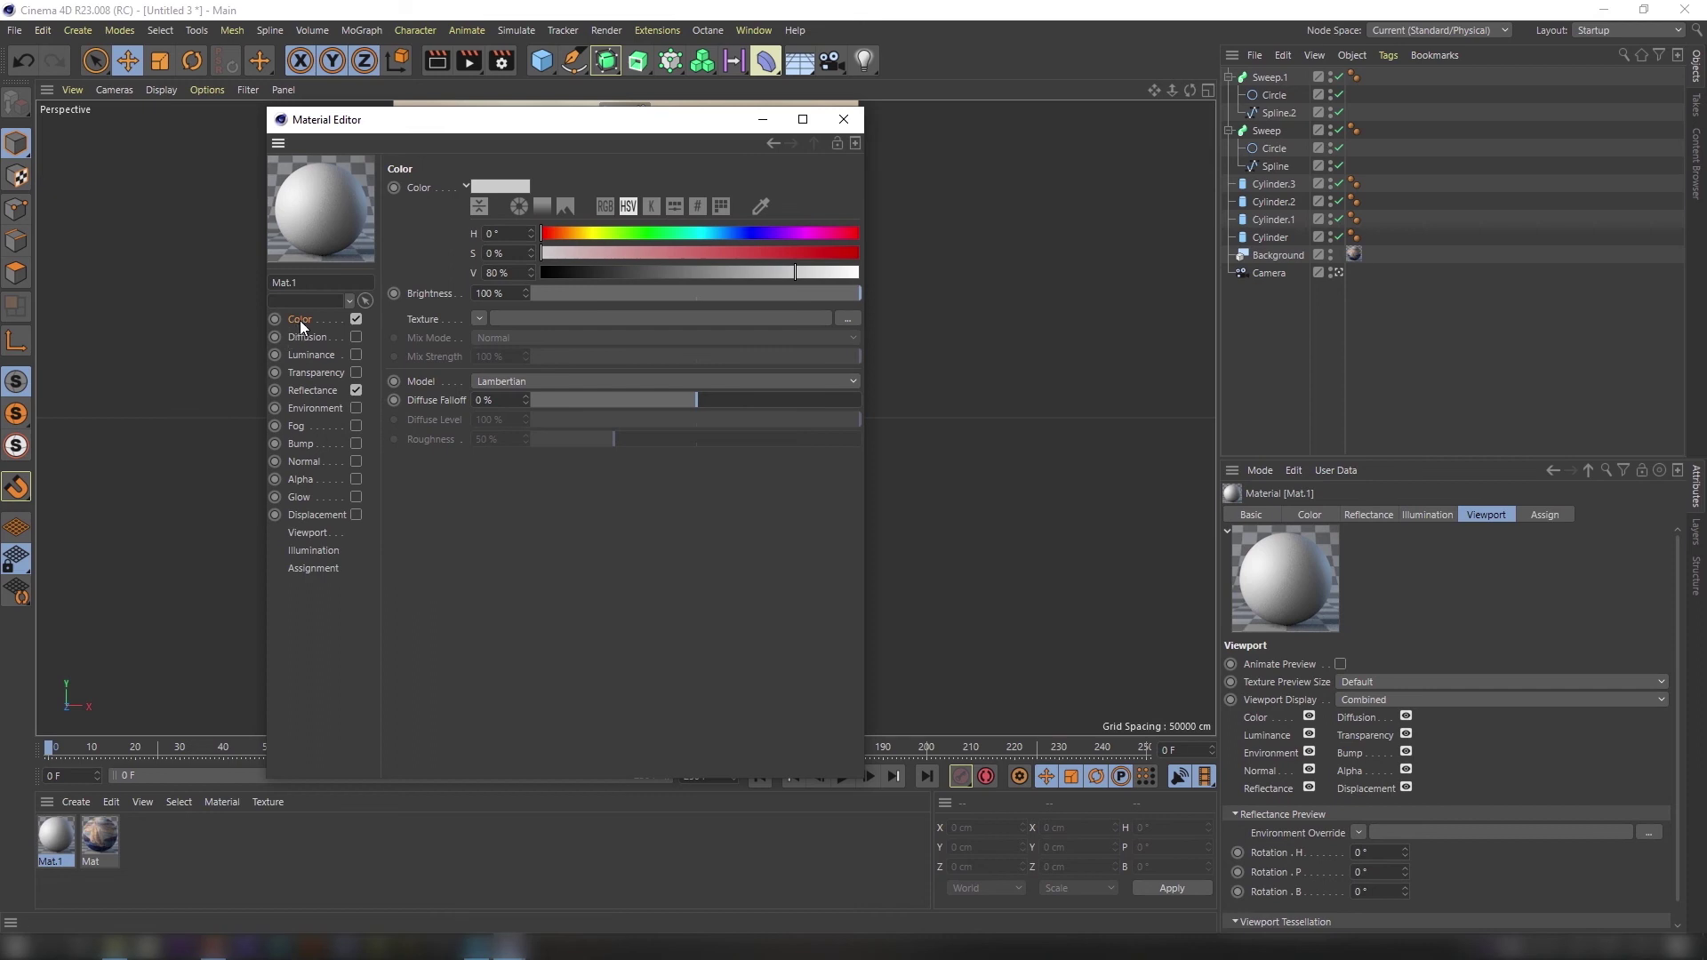
{"action": "left_click", "coordinate": [550, 297]}
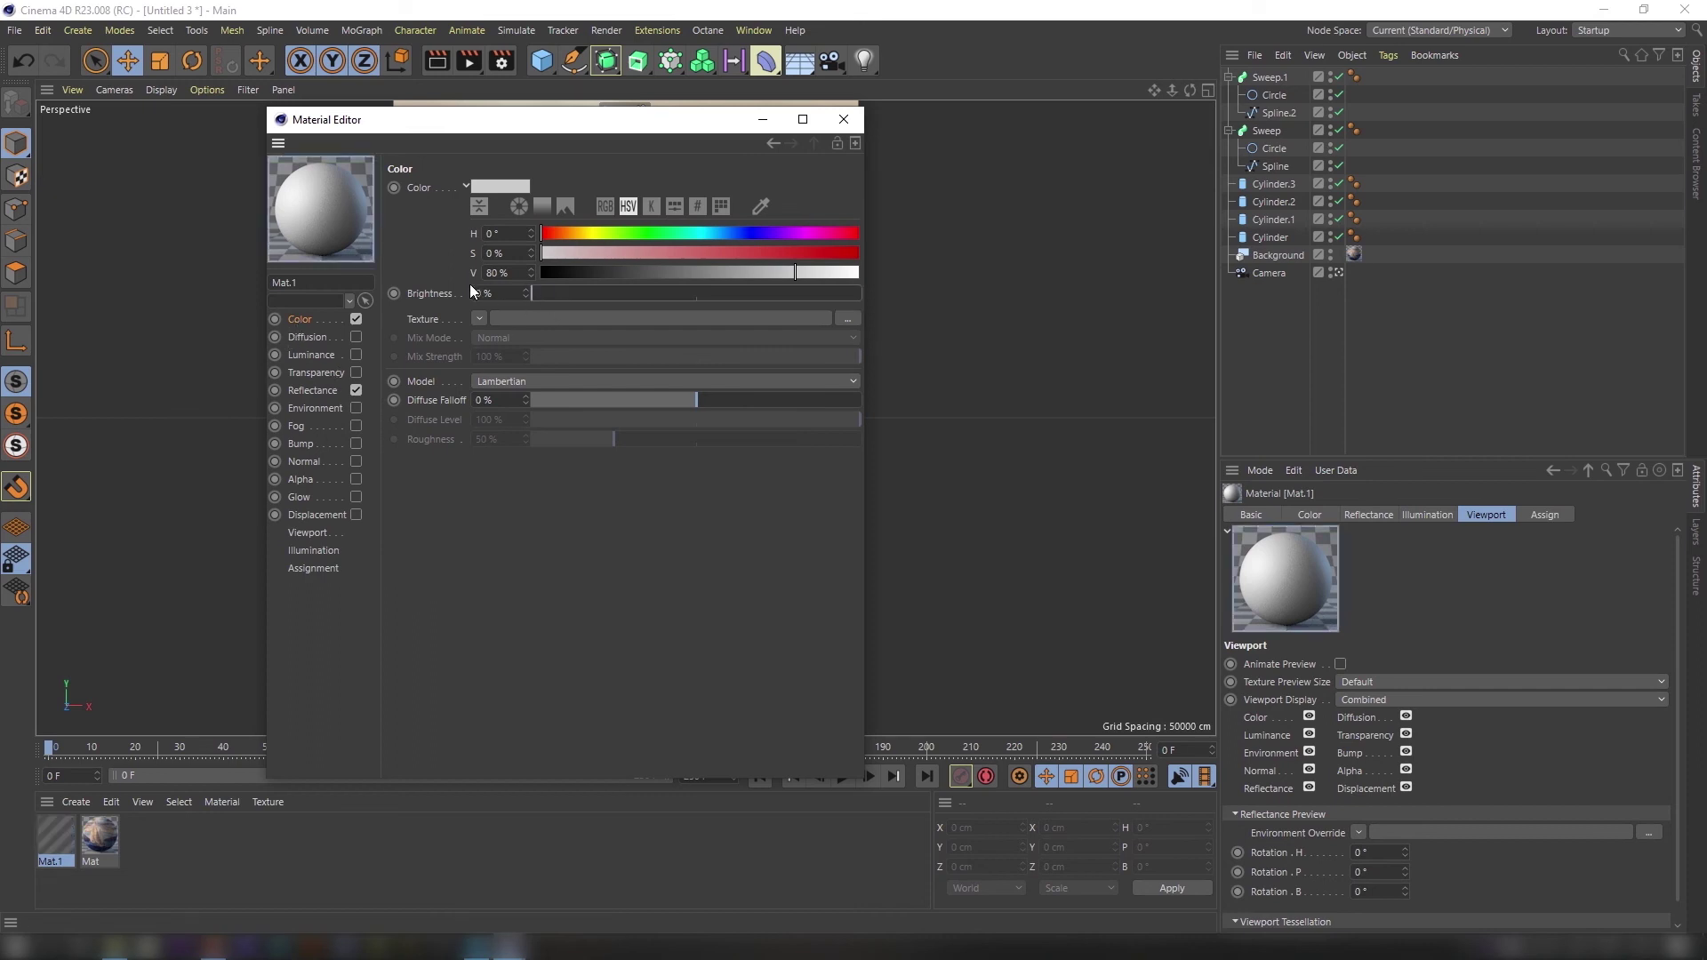
{"action": "left_click", "coordinate": [843, 119]}
Apply the black material to both Sweep objects and all four cylinders.
{"action": "left_click_drag", "start_coordinate": [1249, 162], "coordinate": [1280, 80]}
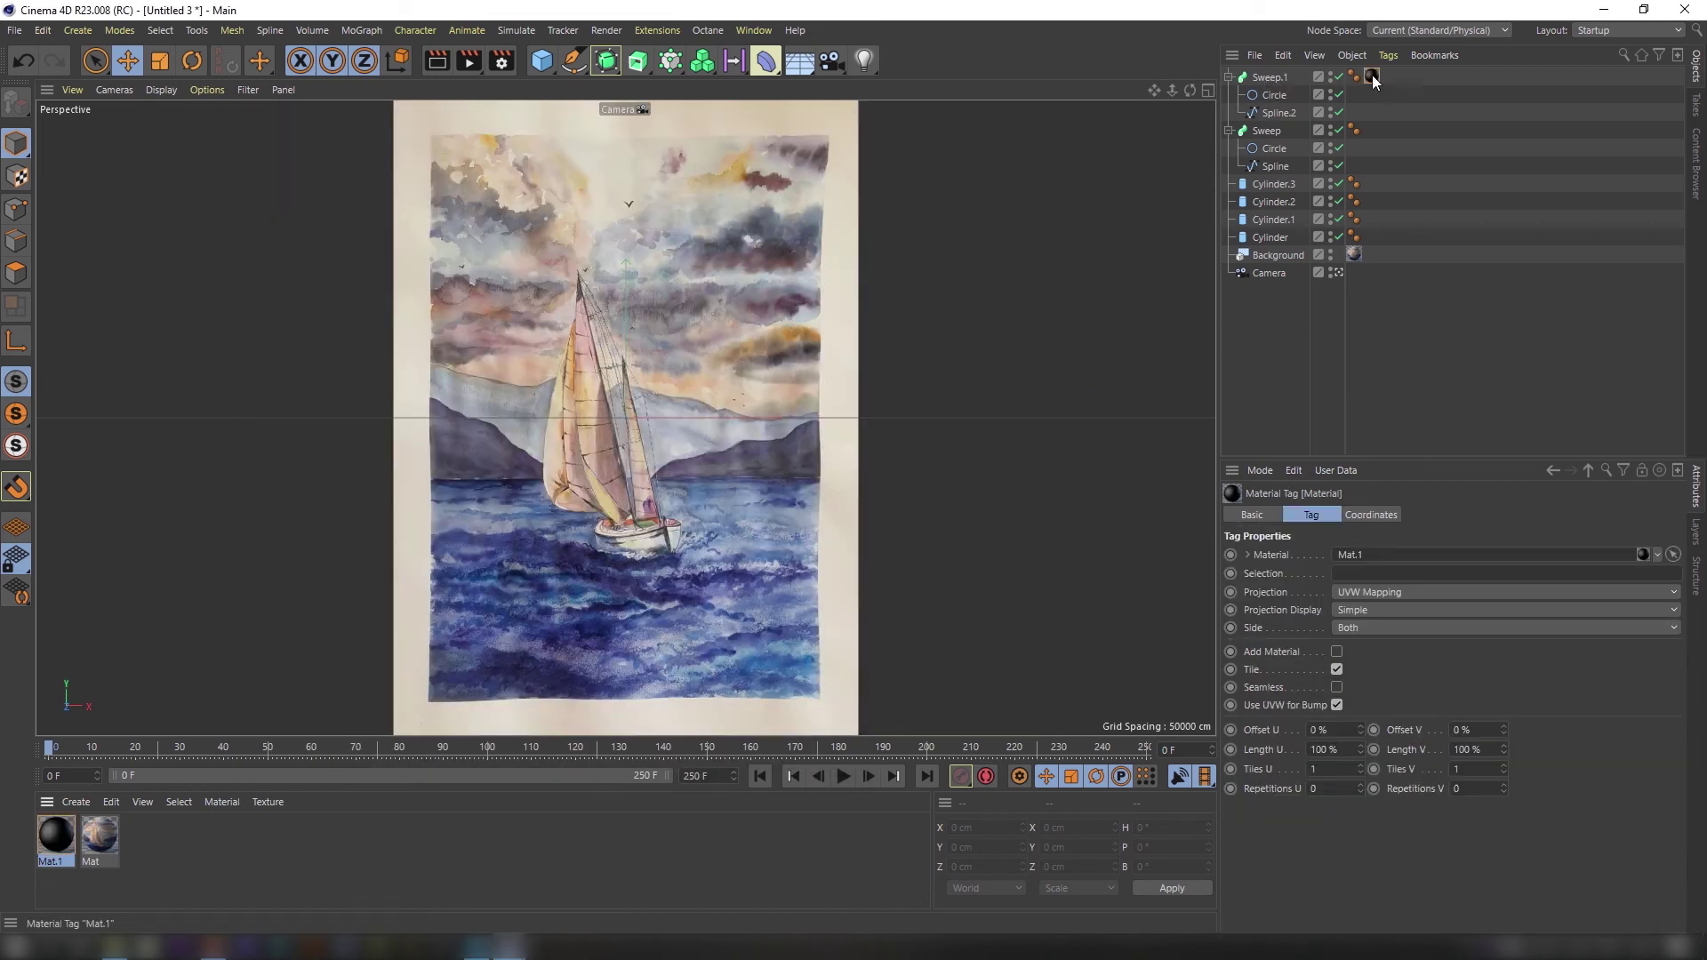
{"action": "left_click_drag", "start_coordinate": [1379, 145], "coordinate": [1379, 243]}
{"action": "left_click", "coordinate": [1389, 354]}
{"action": "left_click", "coordinate": [1330, 254]}
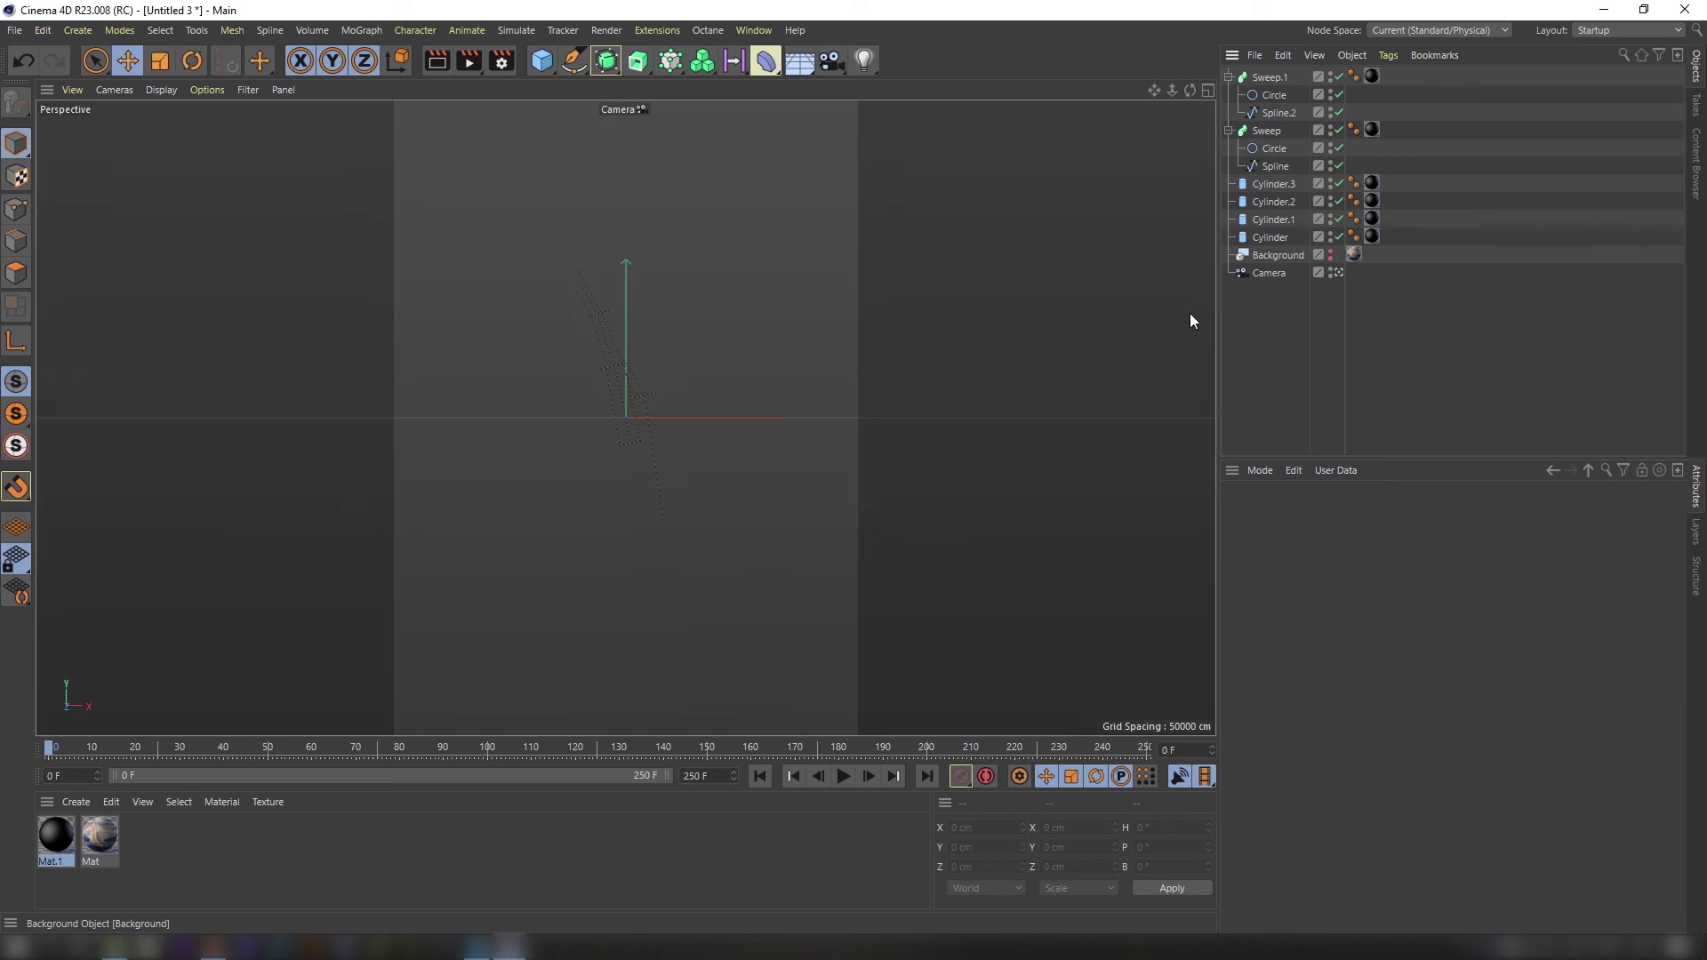
{"action": "left_click", "coordinate": [1329, 254]}
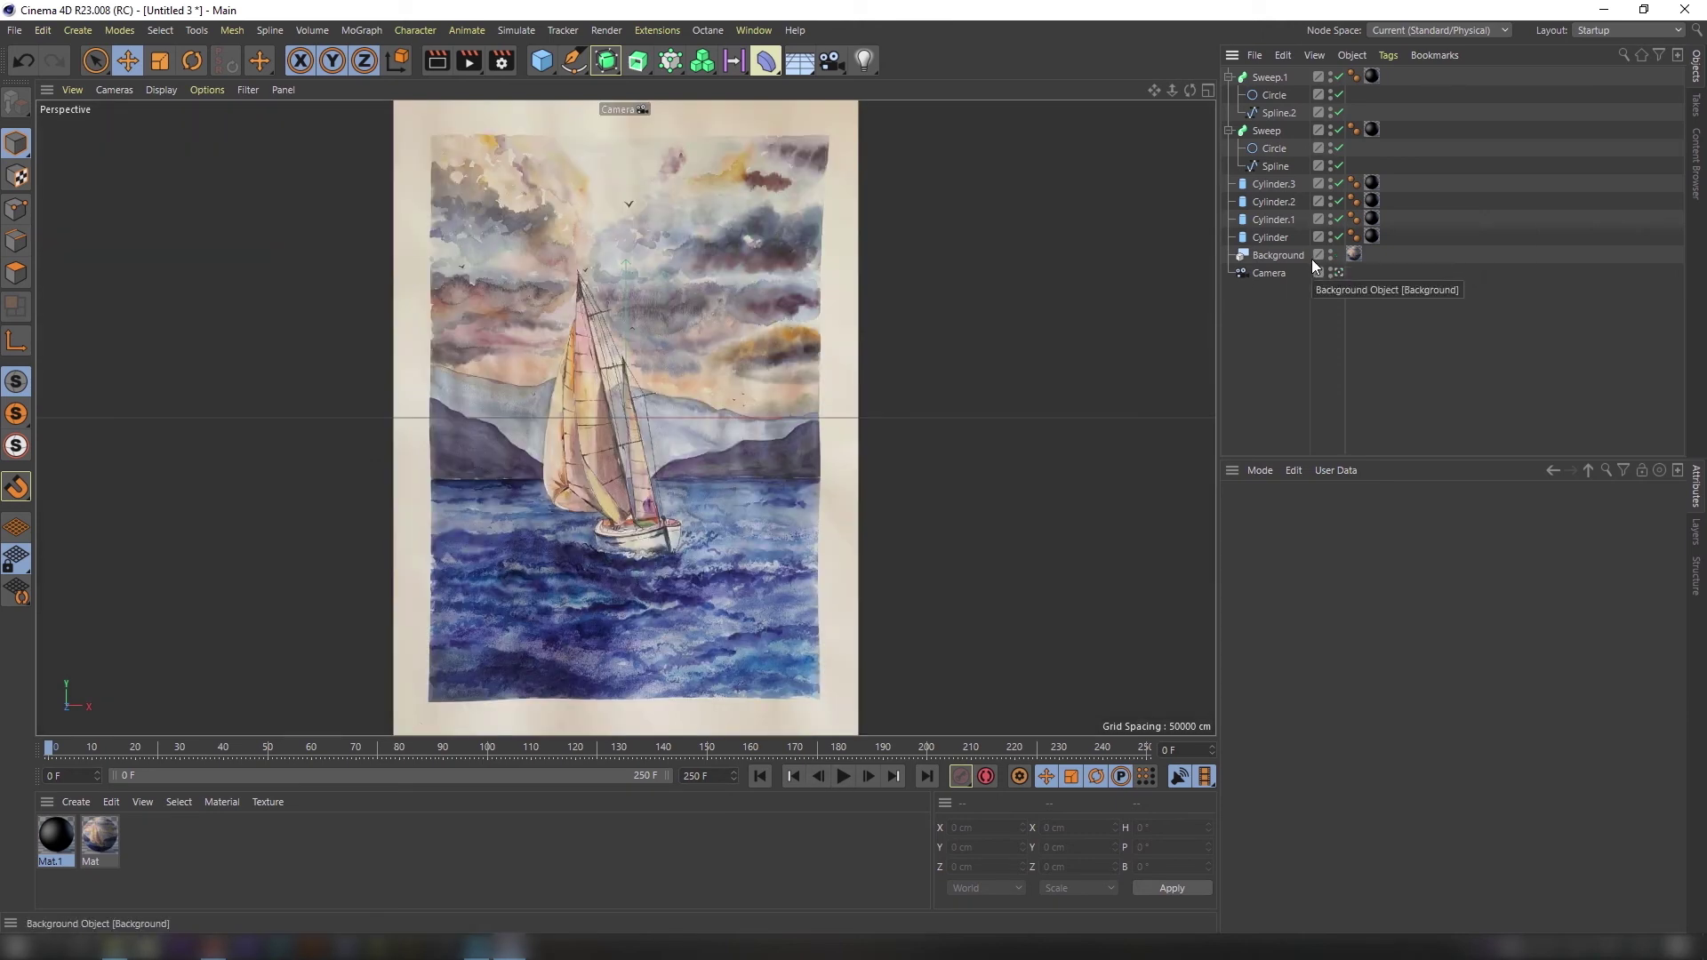
Add a Spline Dynamics hair tag to the merged rigging spline.
{"action": "left_click", "coordinate": [1271, 110]}
{"action": "right_click", "coordinate": [1271, 110]}
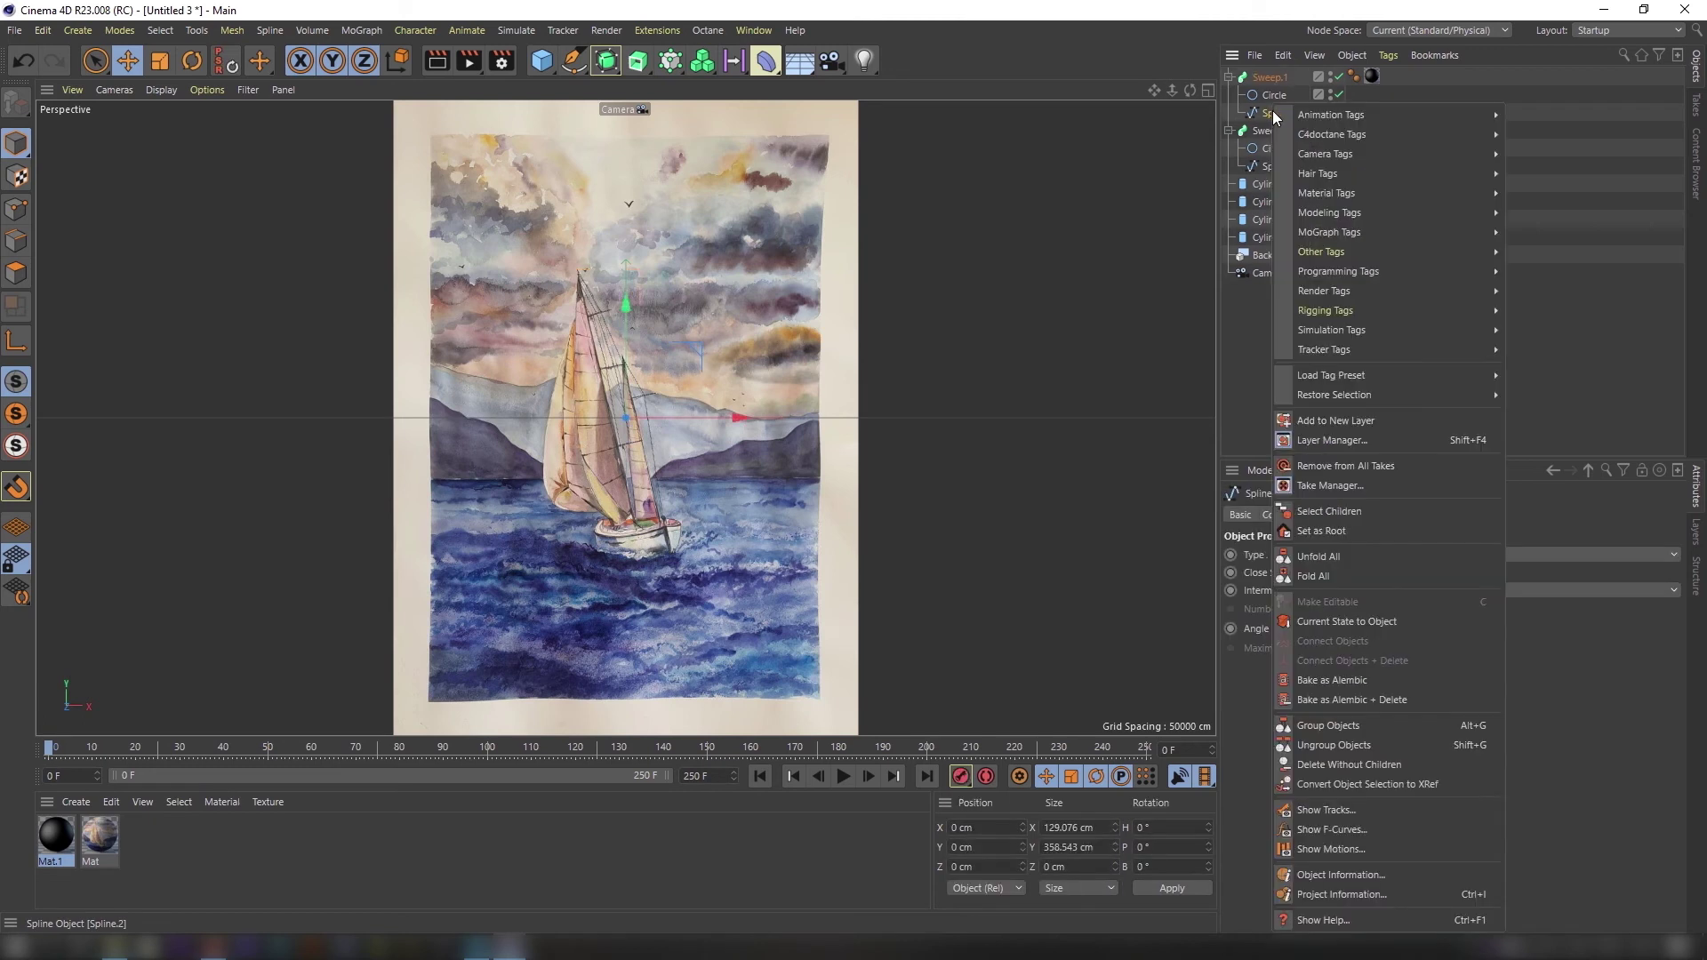
{"action": "mouse_move", "coordinate": [1317, 171]}
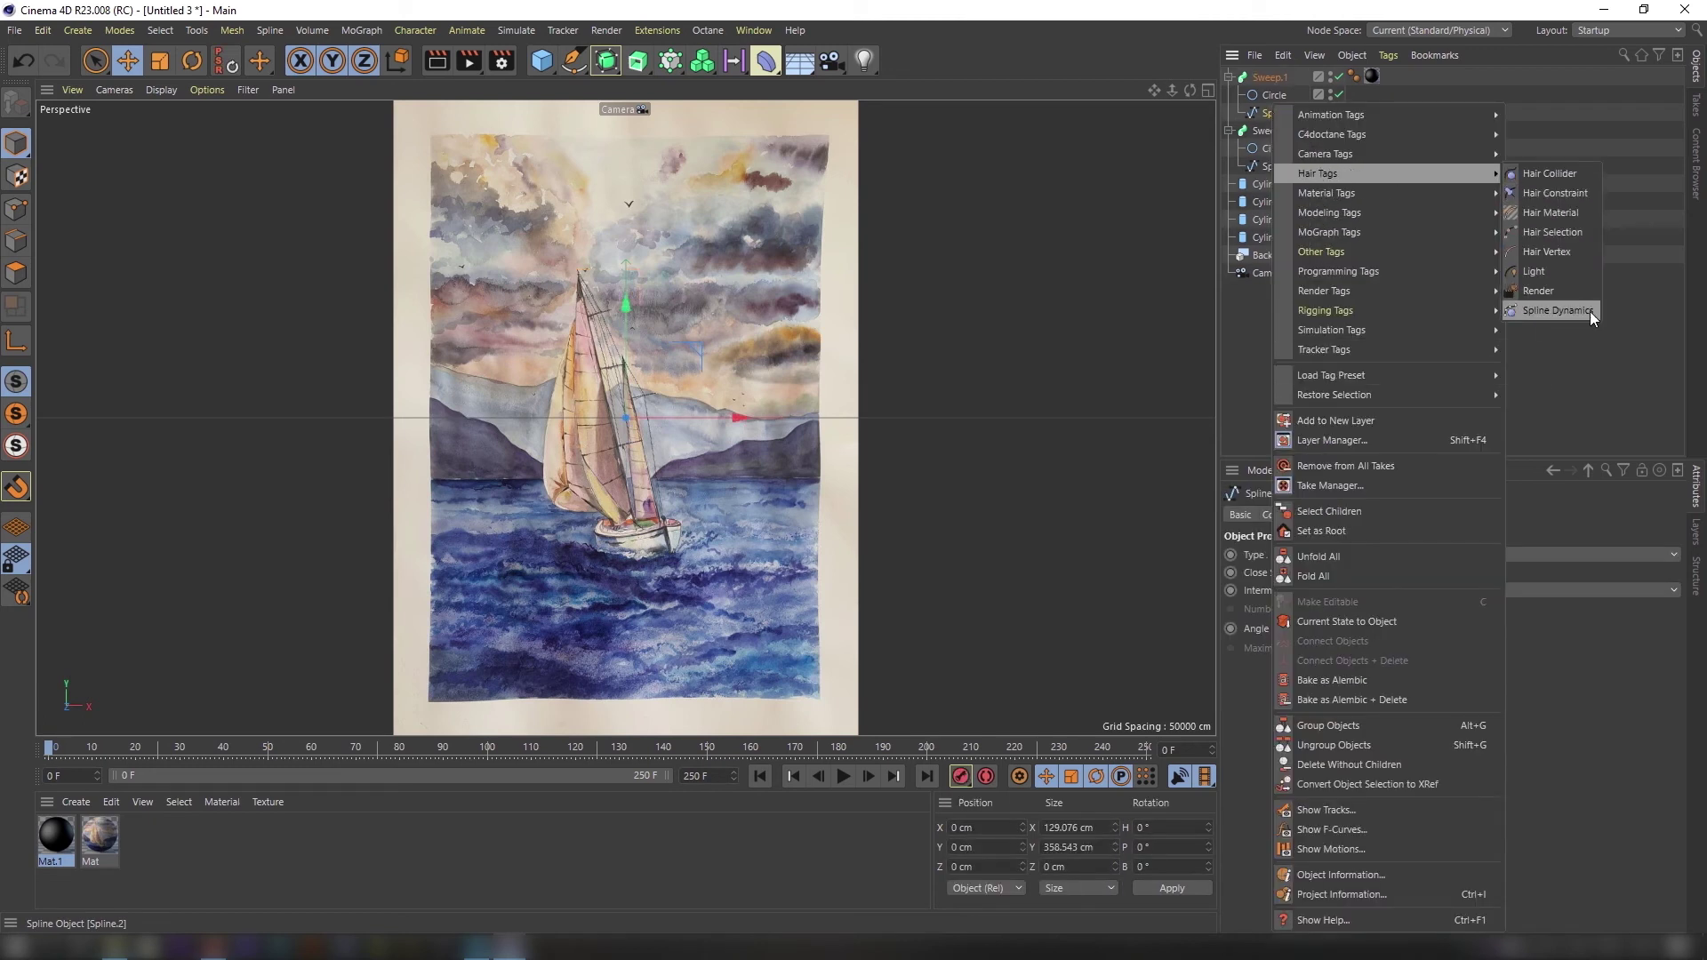
{"action": "left_click", "coordinate": [1555, 310]}
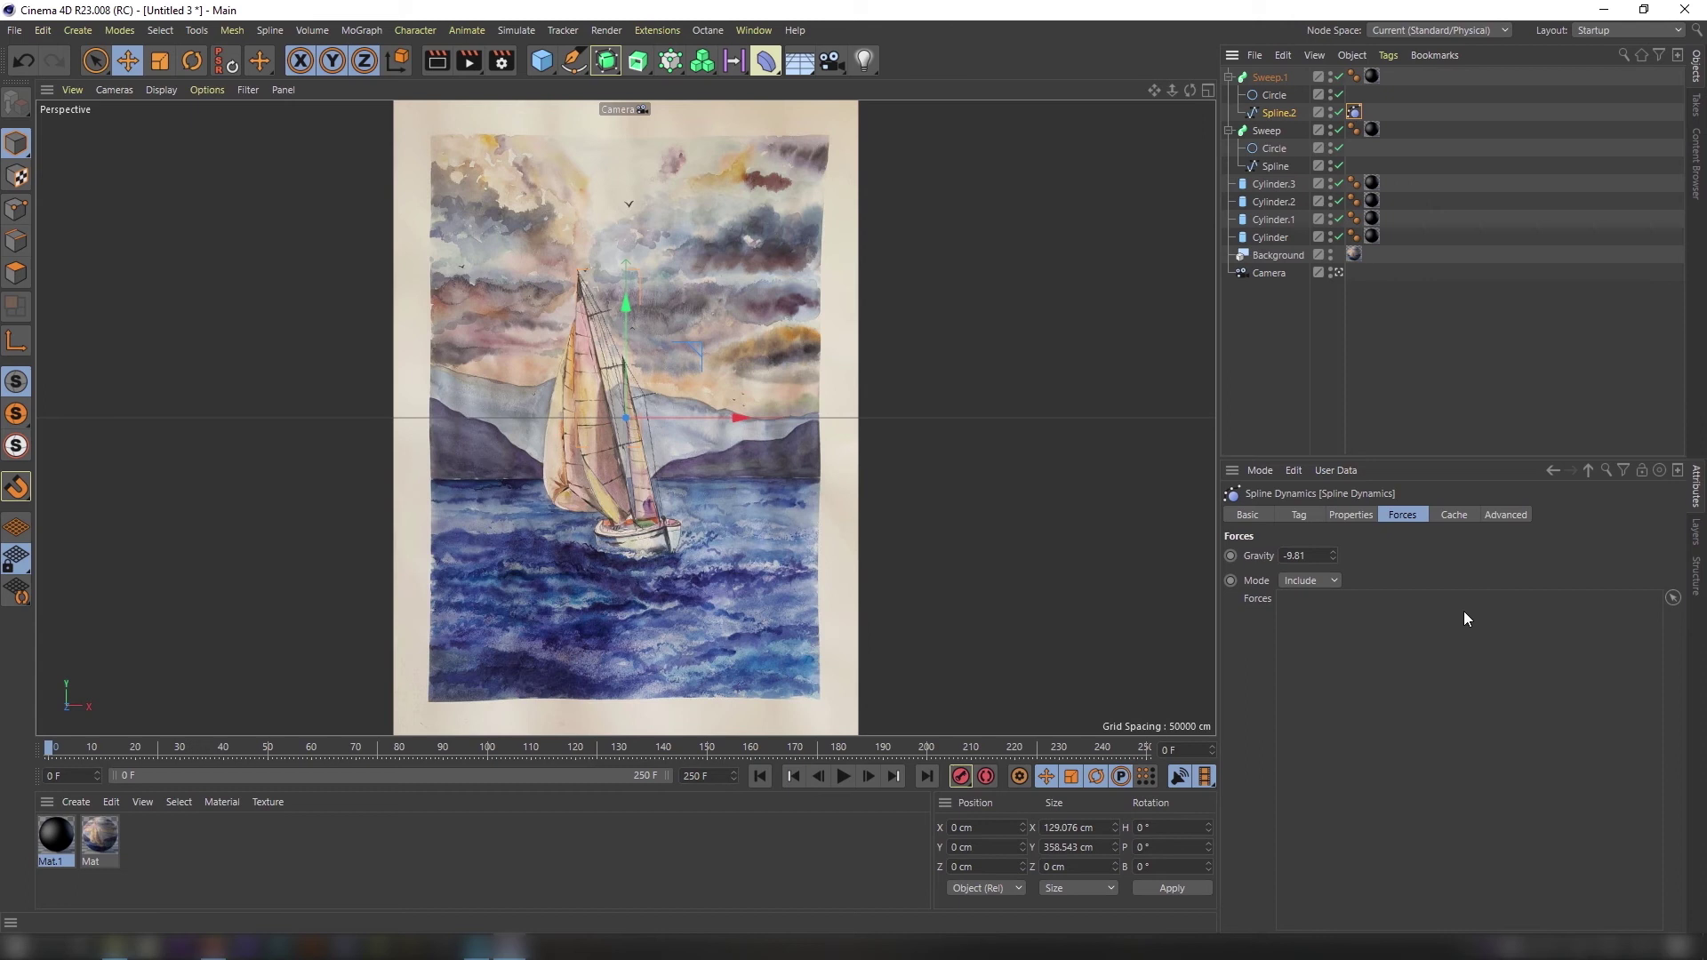
Select the merged rigging spline's end points and the points at its crossbars, working from the default camera, and set them as fixed.
{"action": "left_click", "coordinate": [1349, 516]}
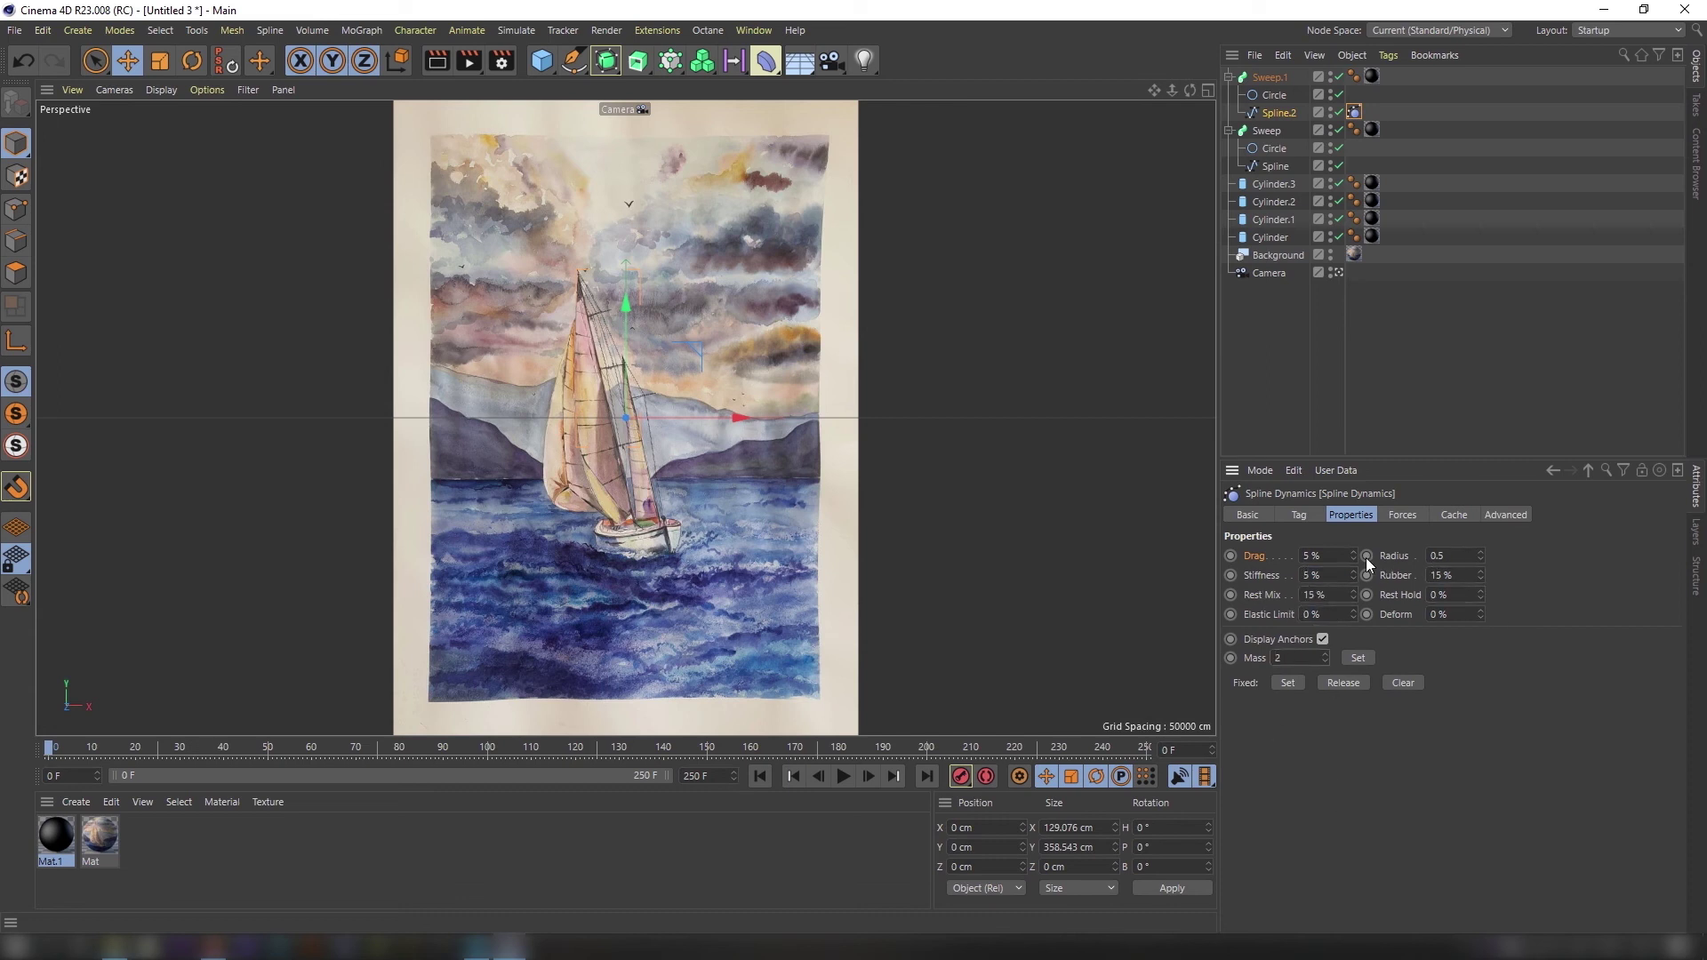
{"action": "left_click", "coordinate": [16, 208]}
{"action": "left_click", "coordinate": [574, 269]}
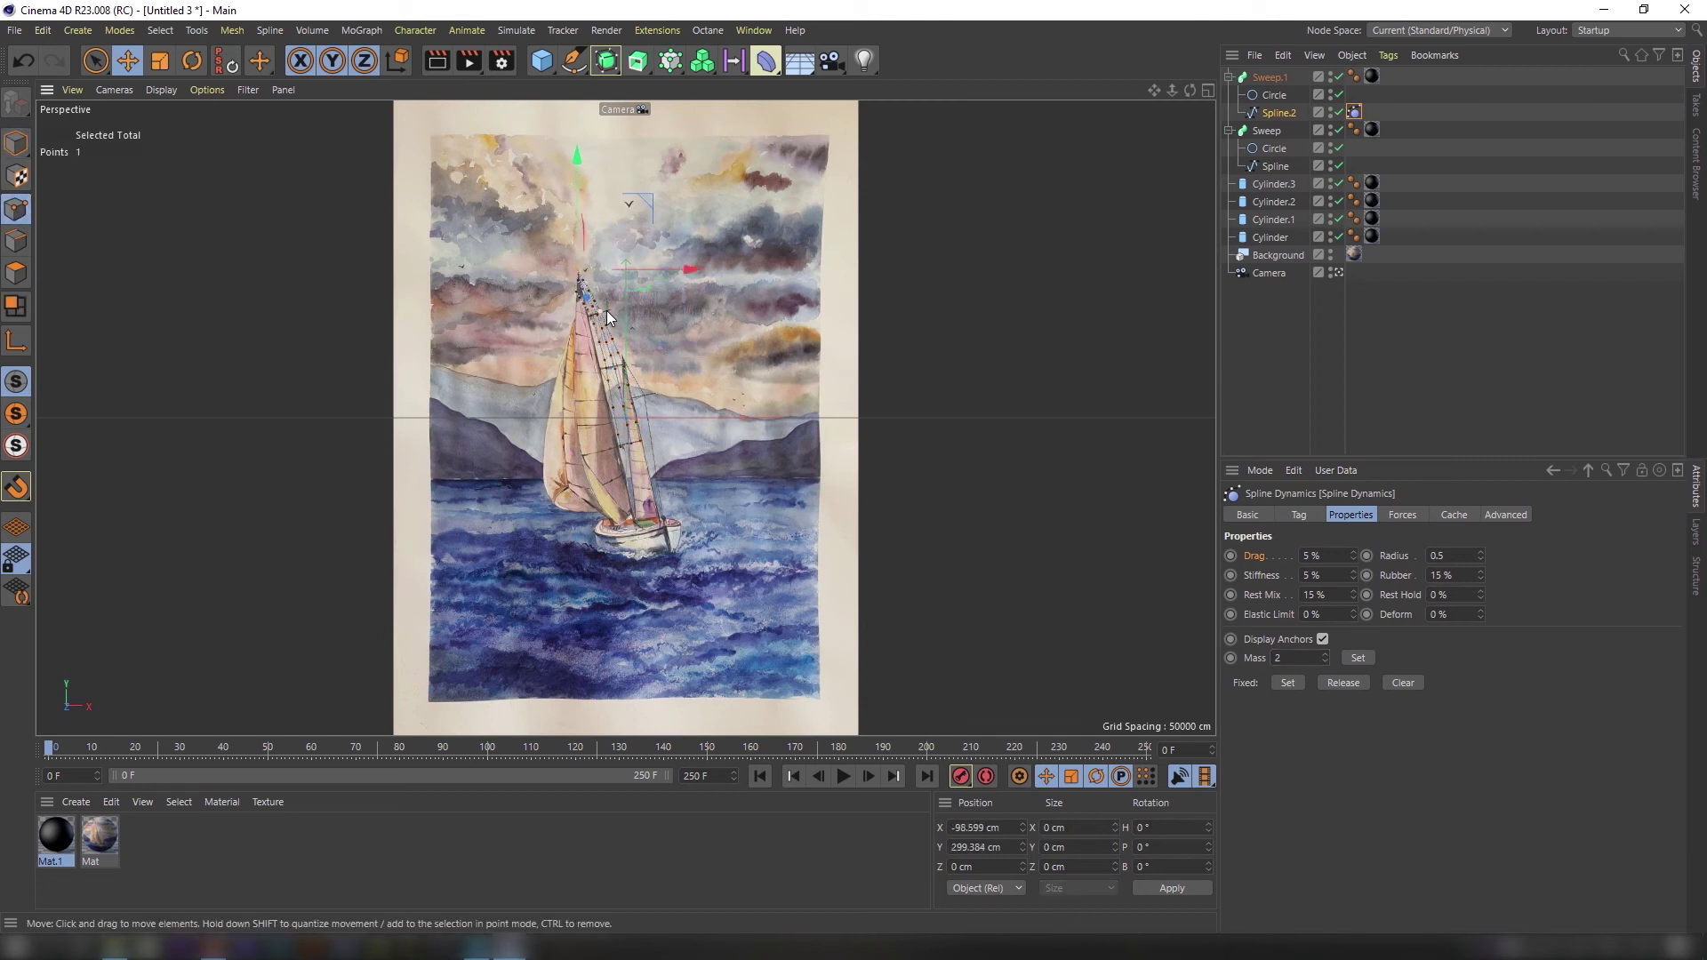
{"action": "left_click", "coordinate": [606, 311], "text": "shift"}
{"action": "left_click", "coordinate": [1337, 272]}
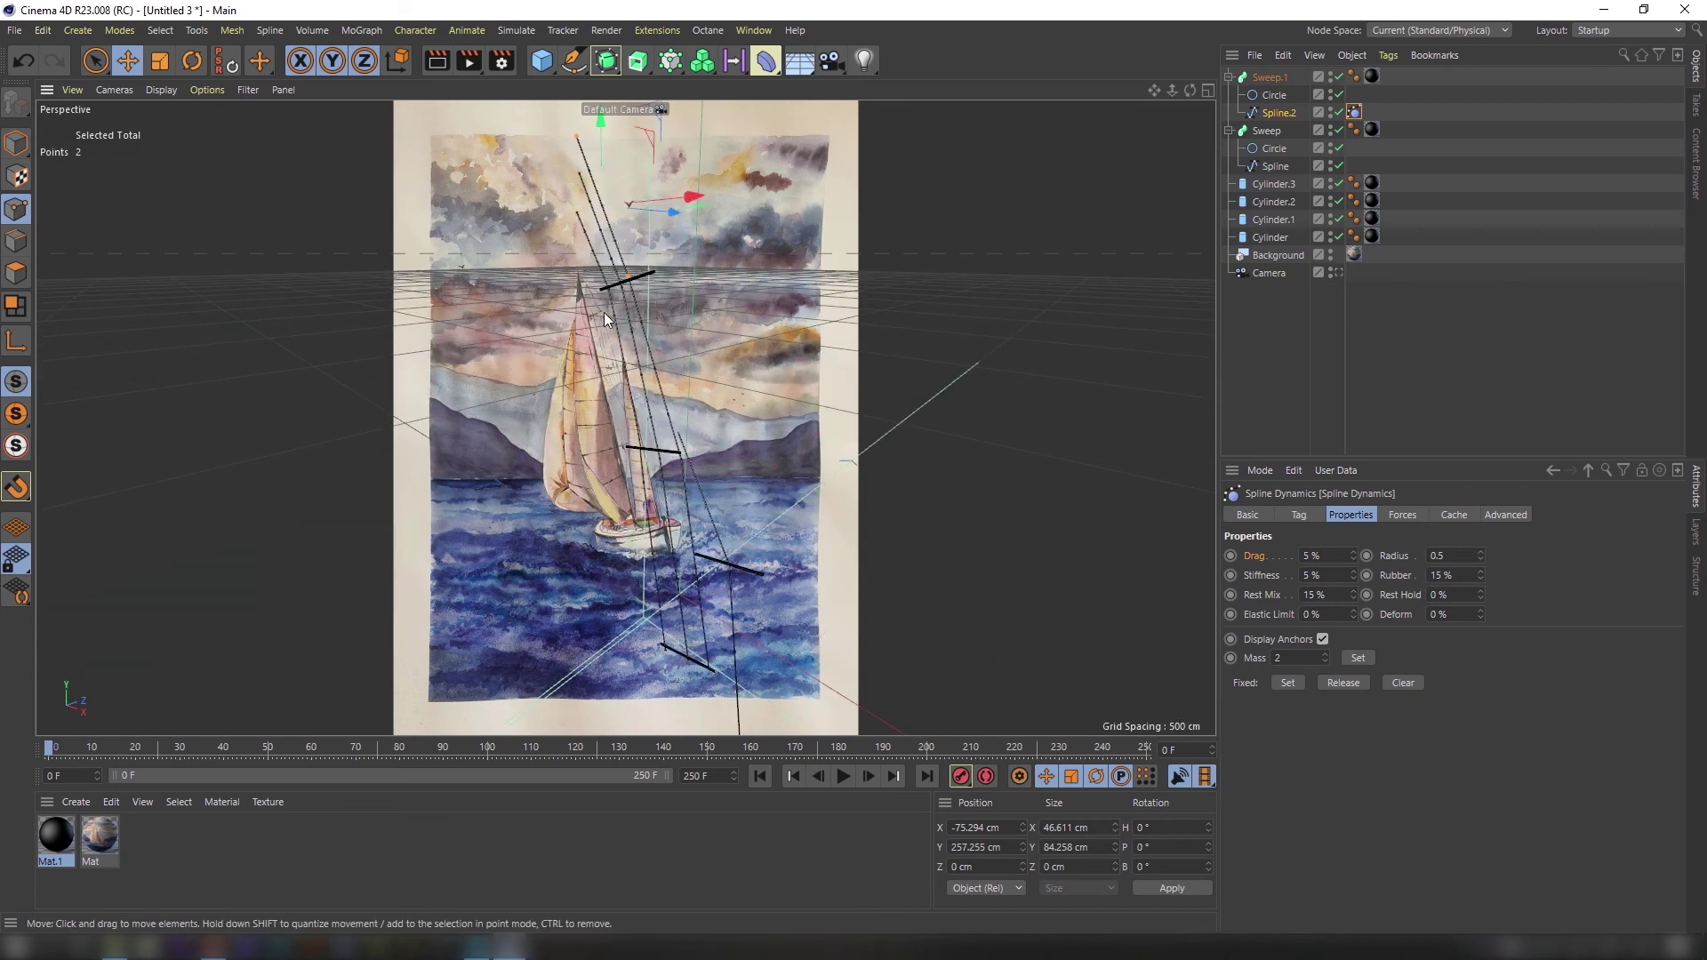
{"action": "scroll", "coordinate": [616, 312], "scroll_direction": "up", "scroll_amount": 3}
{"action": "left_click_drag", "start_coordinate": [1189, 90], "coordinate": [1137, 91]}
{"action": "left_click_drag", "start_coordinate": [681, 481], "coordinate": [681, 481]}
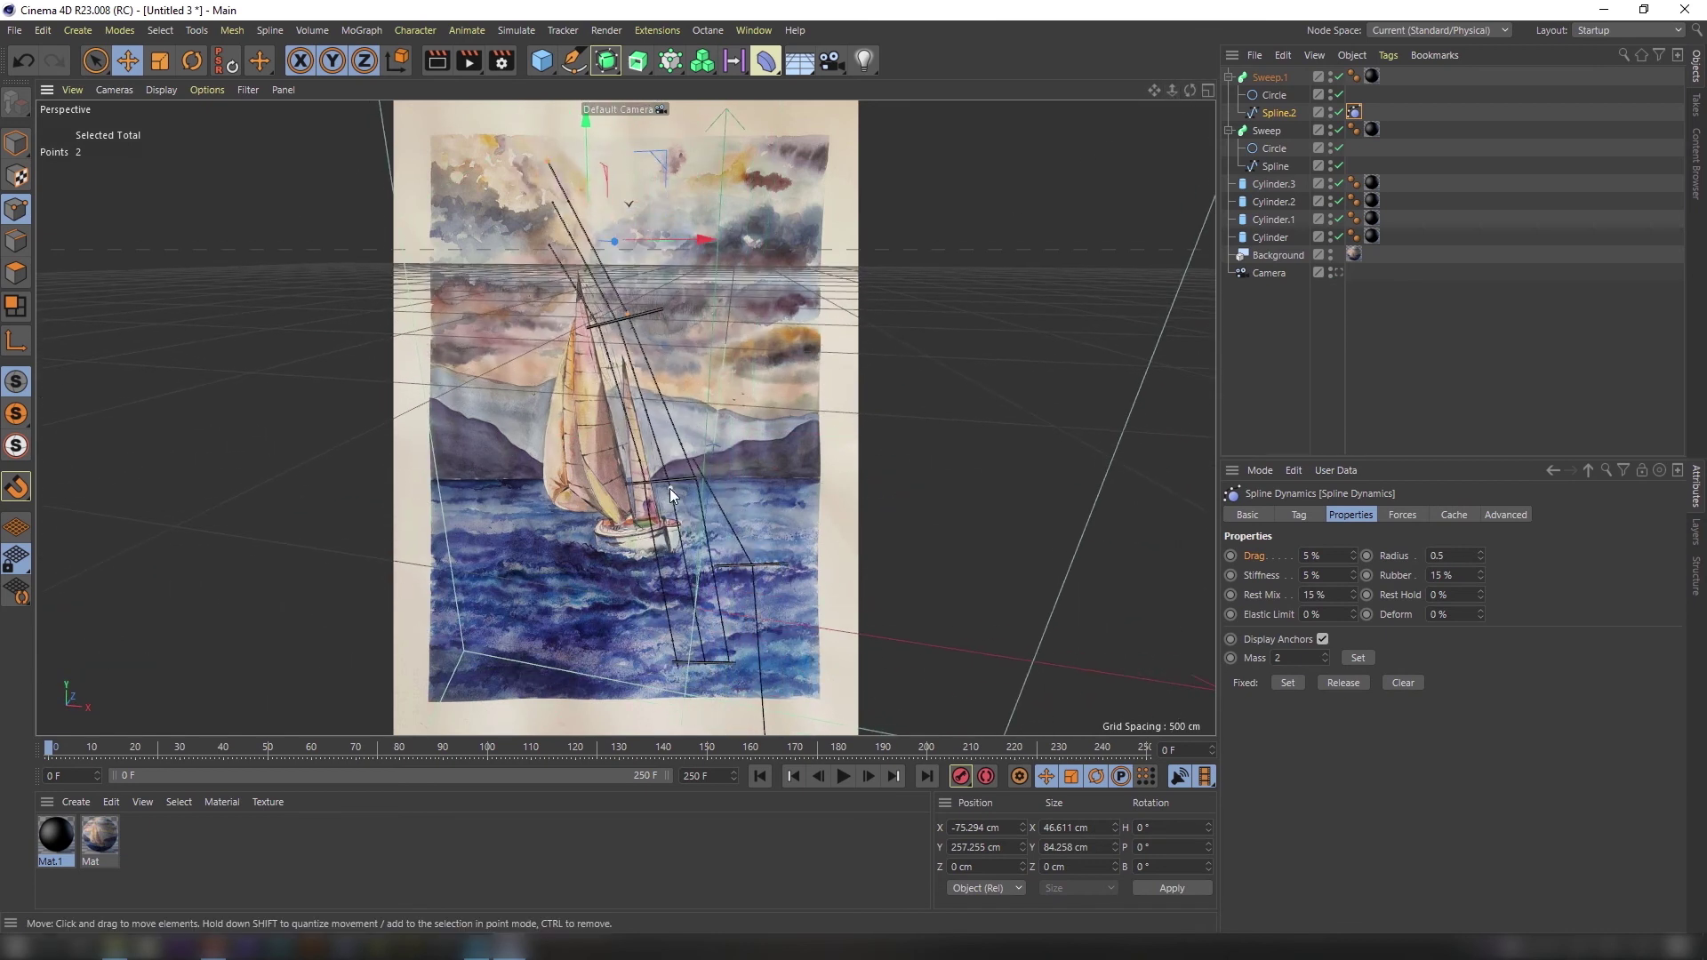
{"action": "left_click", "coordinate": [697, 486], "text": "shift"}
{"action": "left_click", "coordinate": [729, 662], "text": "shift"}
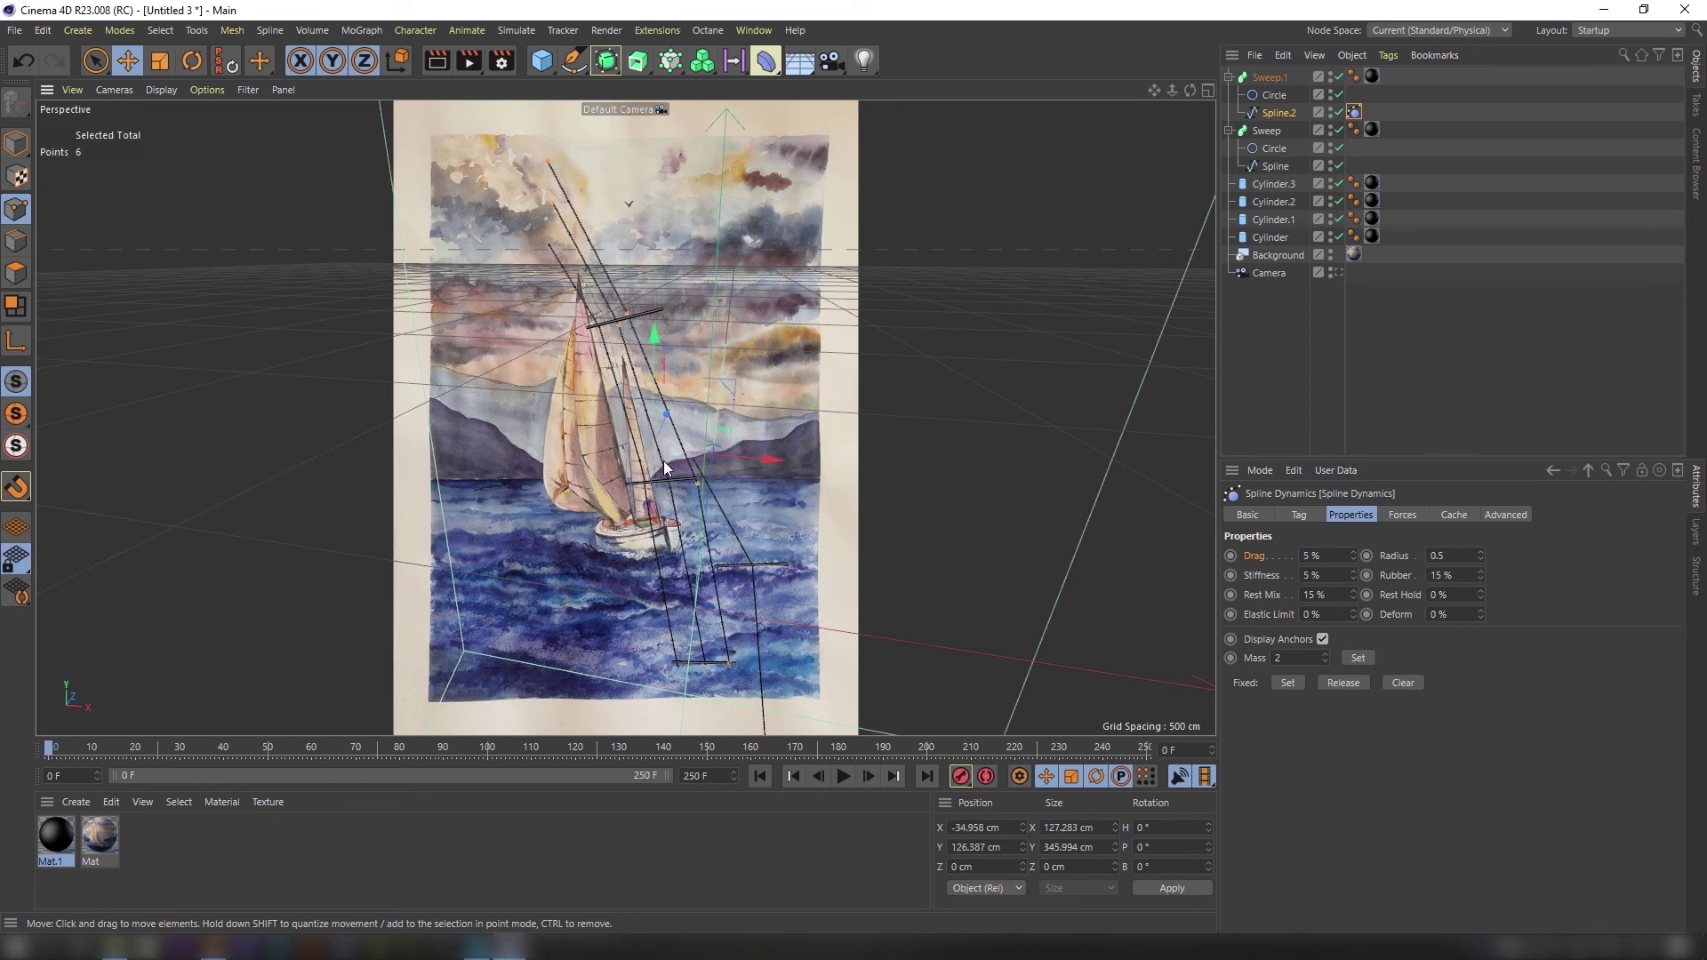
{"action": "left_click", "coordinate": [672, 488], "text": "shift"}
{"action": "left_click", "coordinate": [704, 663], "text": "shift"}
{"action": "left_click", "coordinate": [600, 329], "text": "shift"}
{"action": "left_click", "coordinate": [549, 246], "text": "shift"}
{"action": "left_click", "coordinate": [694, 664], "text": "shift"}
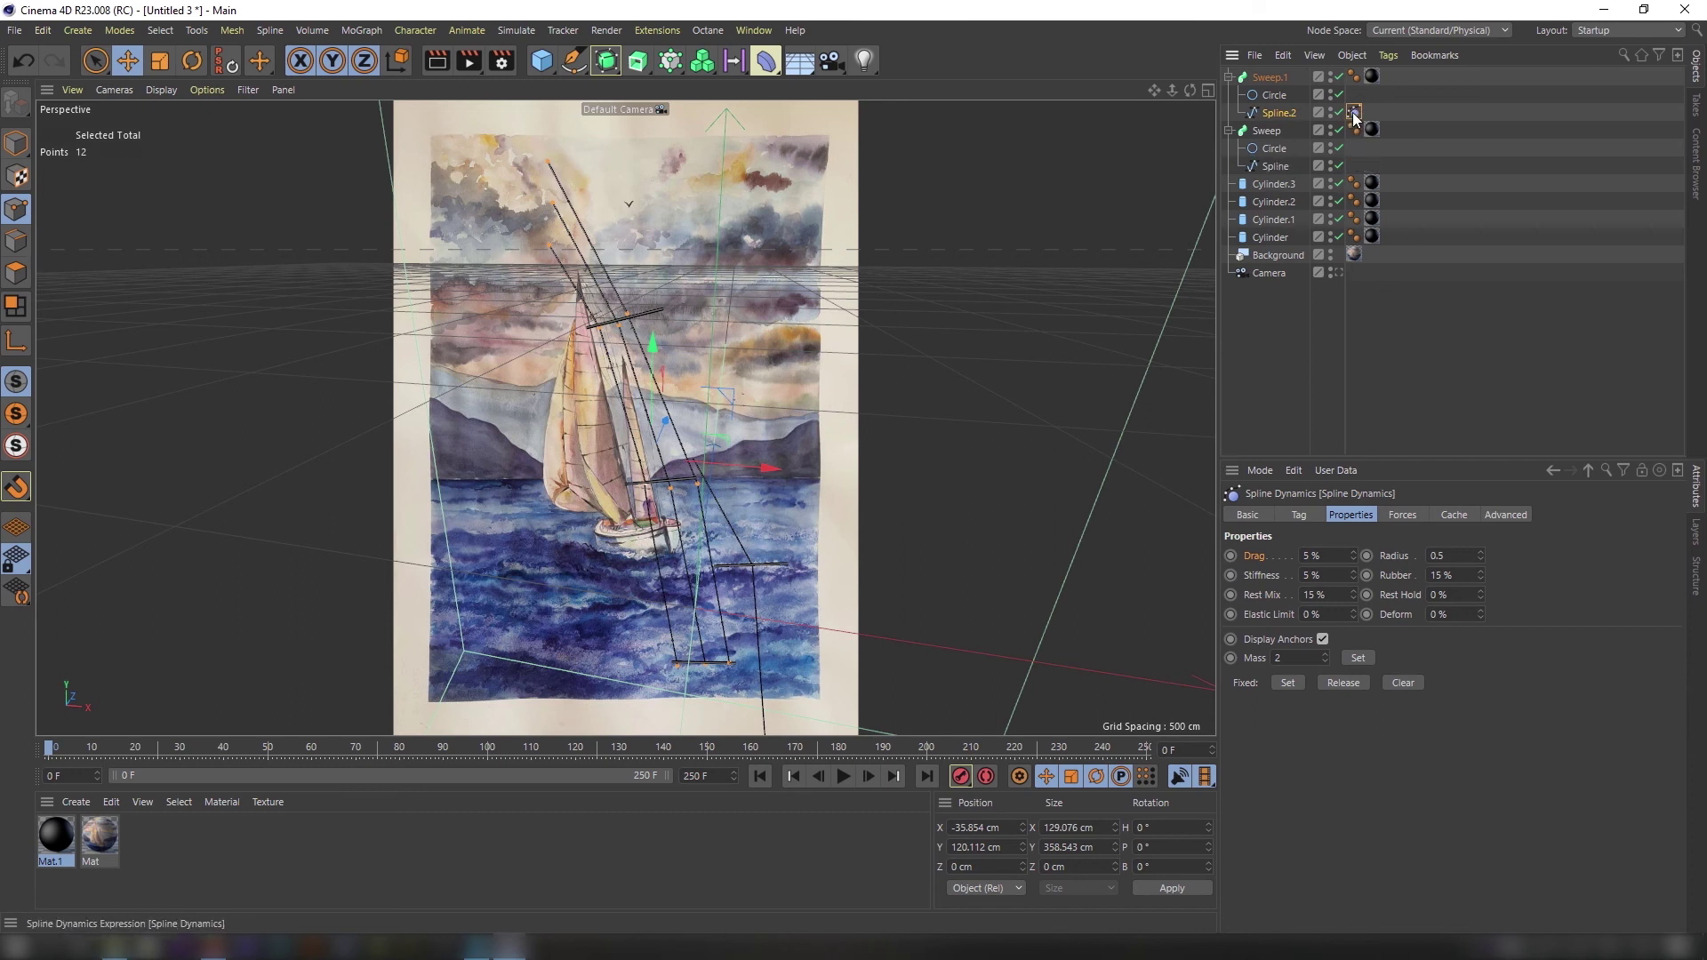
Add a Spline Dynamics hair tag to the single smaller-mast spline.
{"action": "right_click", "coordinate": [1280, 166]}
{"action": "mouse_move", "coordinate": [1423, 173]}
{"action": "left_click", "coordinate": [1587, 317]}
{"action": "left_click", "coordinate": [1333, 574]}
{"action": "type", "text": "5"}
{"action": "key", "text": "Tab"}
{"action": "type", "text": "2"}
Set the smaller-mast spline's two ends and its bend point as fixed, and return to the scene camera.
{"action": "left_click", "coordinate": [16, 209]}
{"action": "left_click", "coordinate": [693, 459]}
{"action": "left_click", "coordinate": [752, 565], "text": "shift"}
{"action": "left_click_drag", "start_coordinate": [1171, 90], "coordinate": [1147, 111]}
{"action": "left_click_drag", "start_coordinate": [1154, 90], "coordinate": [1123, 20]}
{"action": "left_click", "coordinate": [731, 711], "text": "shift"}
{"action": "left_click", "coordinate": [1338, 272]}
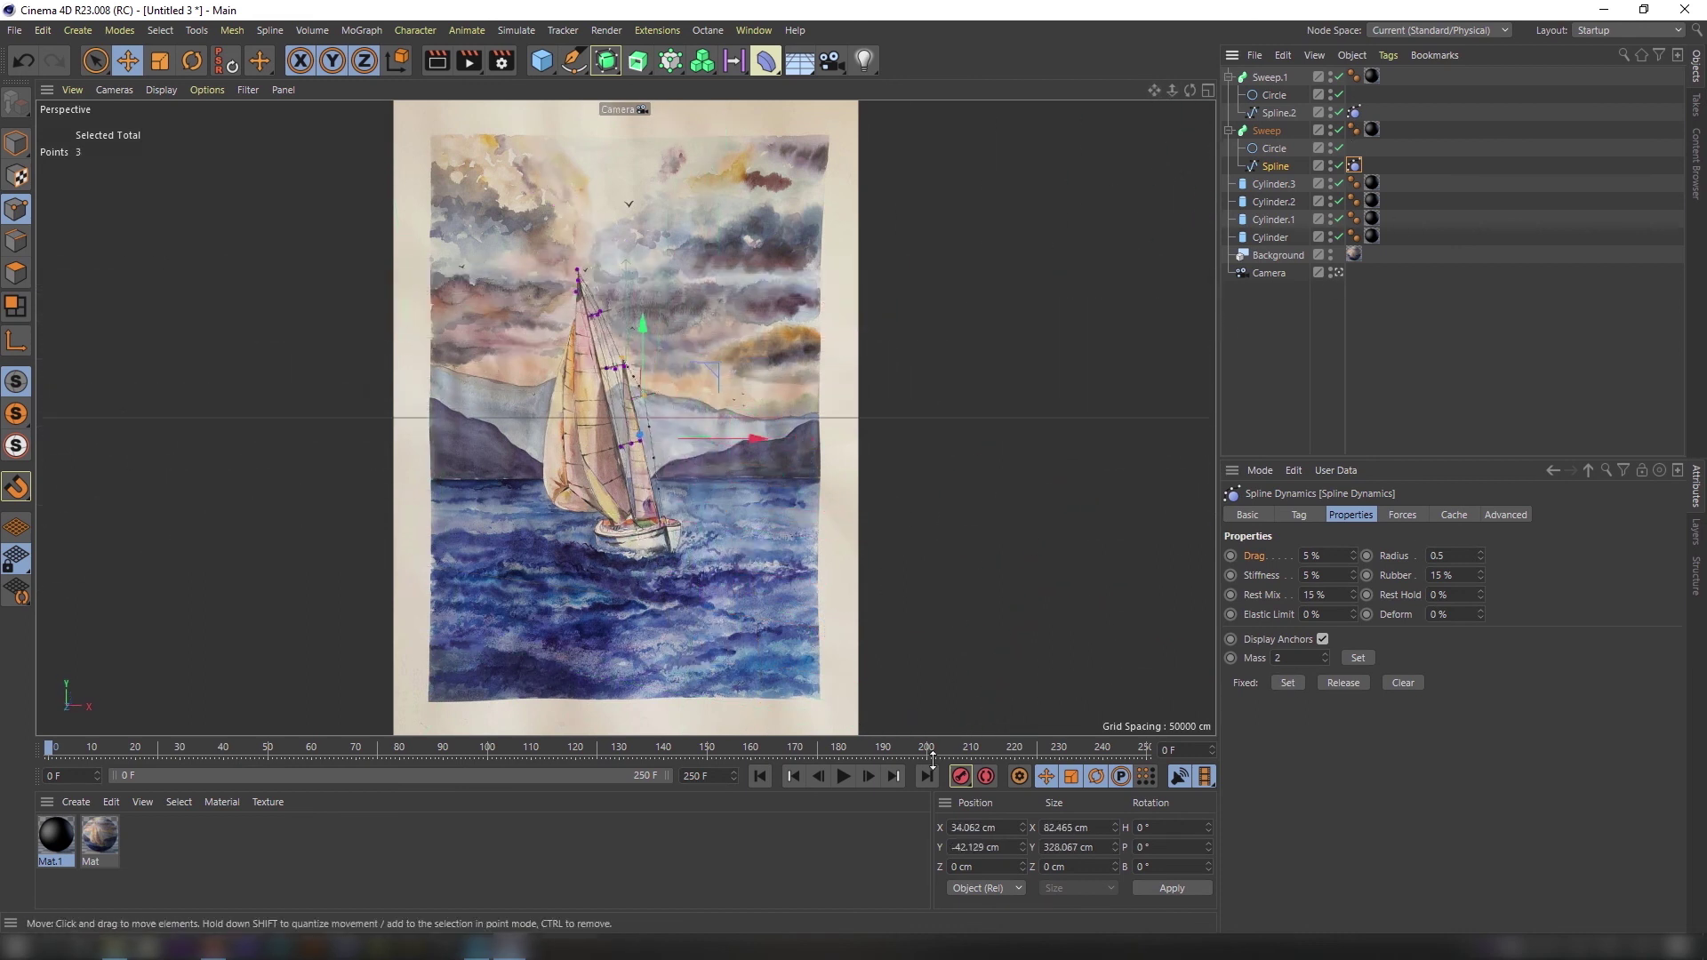
Play back the animation to check the rigging dynamics and return to the first frame.
{"action": "left_click", "coordinate": [1259, 442]}
{"action": "left_click", "coordinate": [843, 776]}
{"action": "left_click", "coordinate": [844, 776]}
{"action": "left_click", "coordinate": [760, 776]}
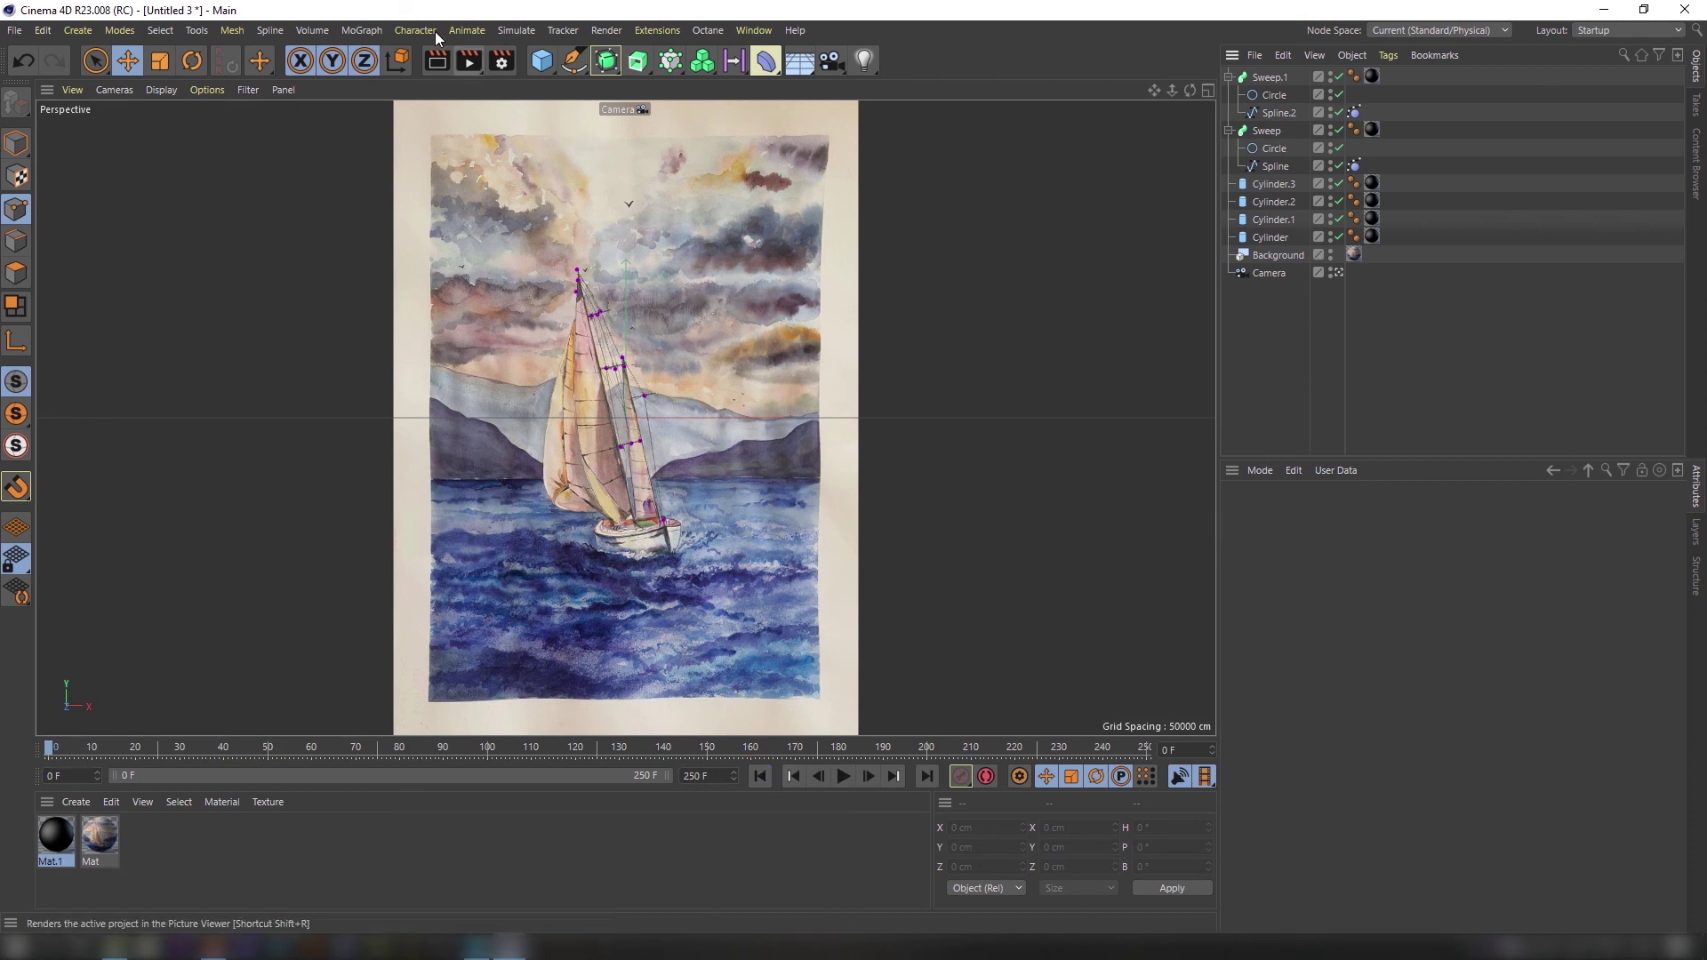
Add a Wind force to the scene and set its Z position to -21 cm.
{"action": "left_click", "coordinate": [516, 29]}
{"action": "mouse_move", "coordinate": [606, 149]}
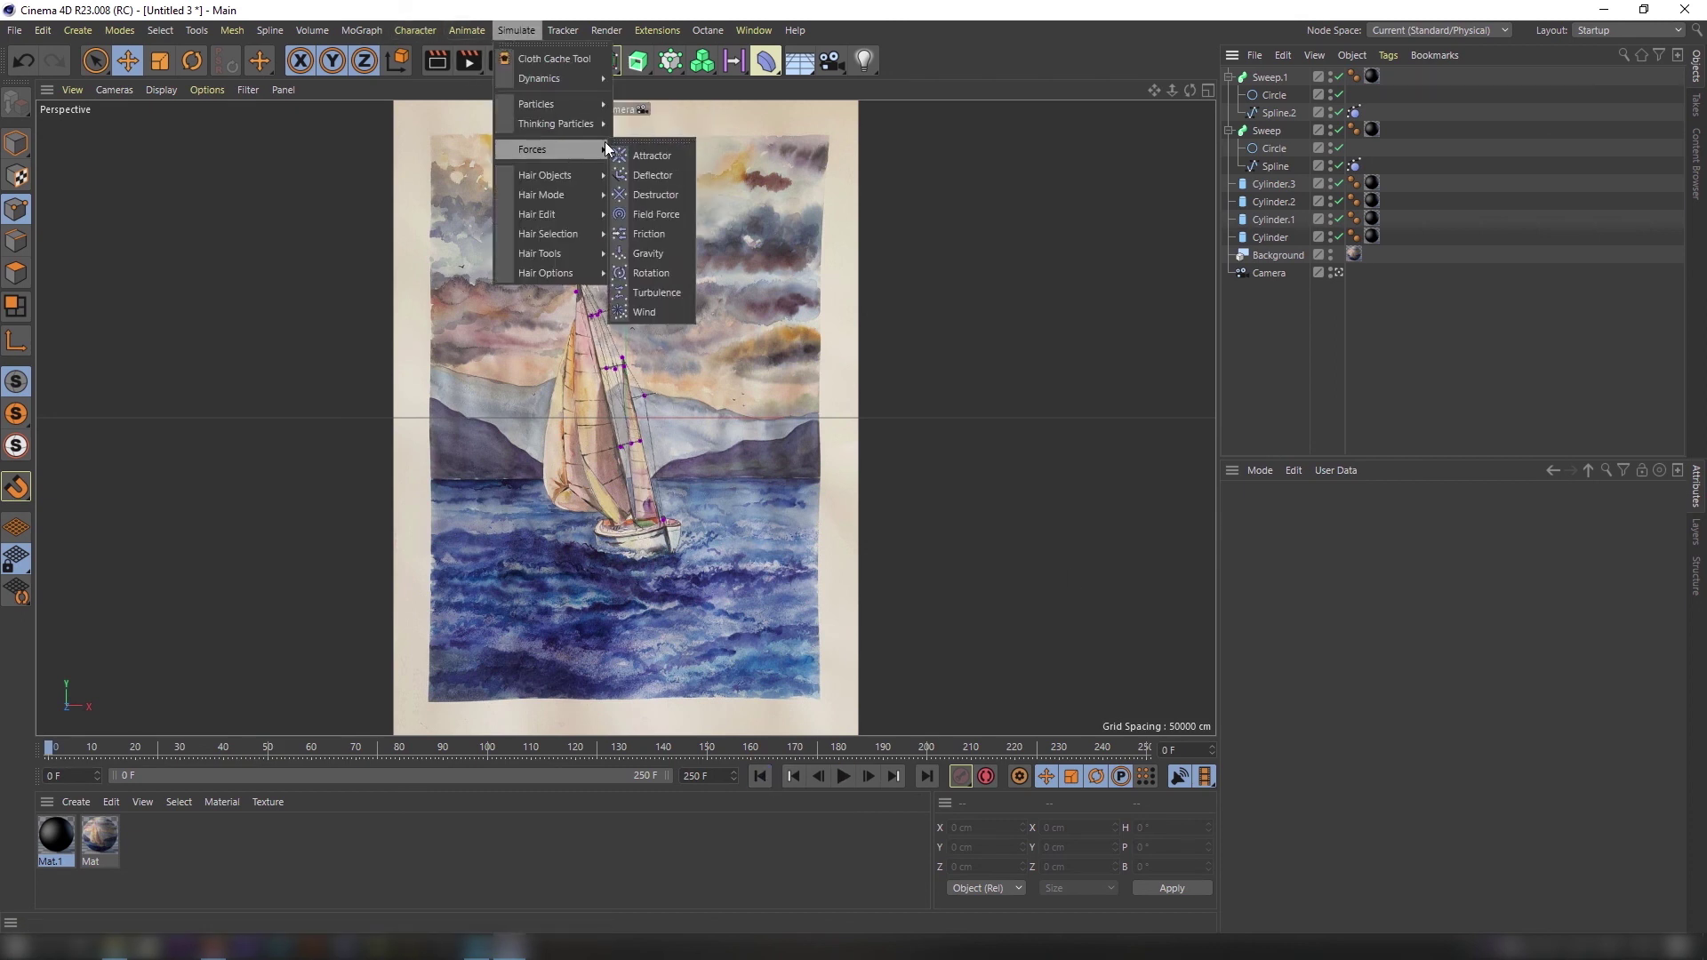
{"action": "left_click", "coordinate": [653, 311]}
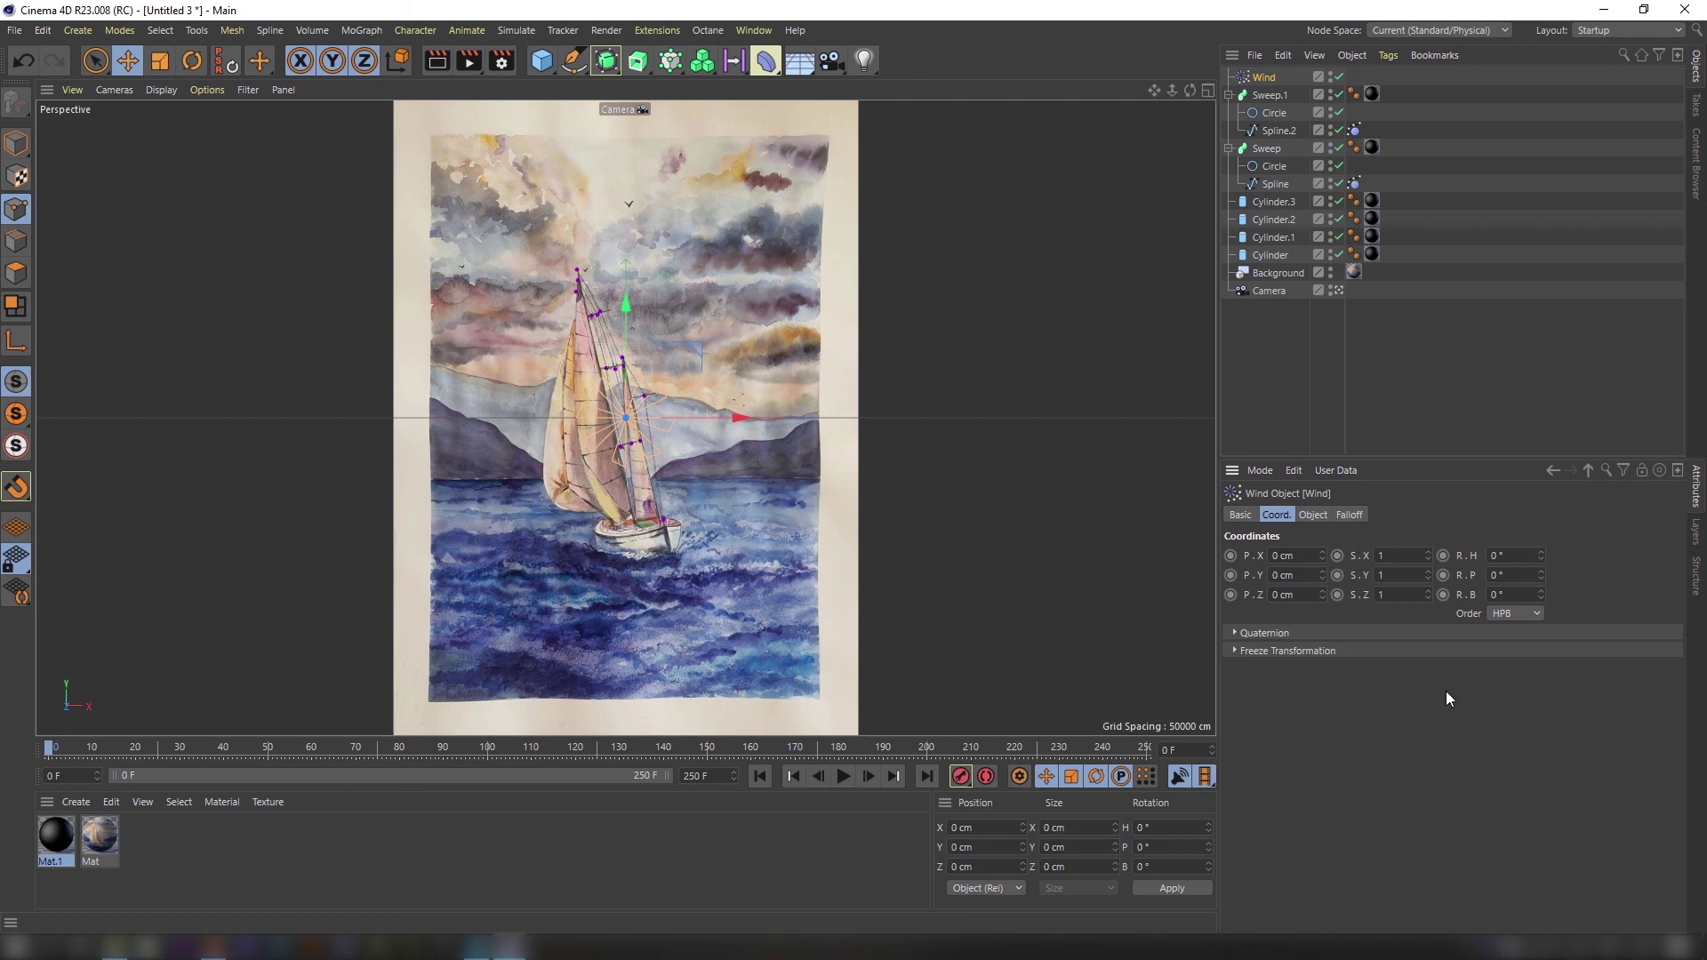
{"action": "left_click_drag", "start_coordinate": [1299, 595], "coordinate": [1154, 561]}
{"action": "type", "text": "-21"}
{"action": "key", "text": "Return"}
Adjust the Wind object's properties, entering the values 25 and 15.
{"action": "left_click", "coordinate": [1313, 514]}
{"action": "left_click", "coordinate": [1378, 574]}
{"action": "type", "text": "25"}
{"action": "left_click_drag", "start_coordinate": [1364, 616], "coordinate": [1289, 620]}
{"action": "type", "text": "15"}
{"action": "key", "text": "Return"}
Include the Wind as a force in both Spline Dynamics tags.
{"action": "left_click", "coordinate": [1354, 183]}
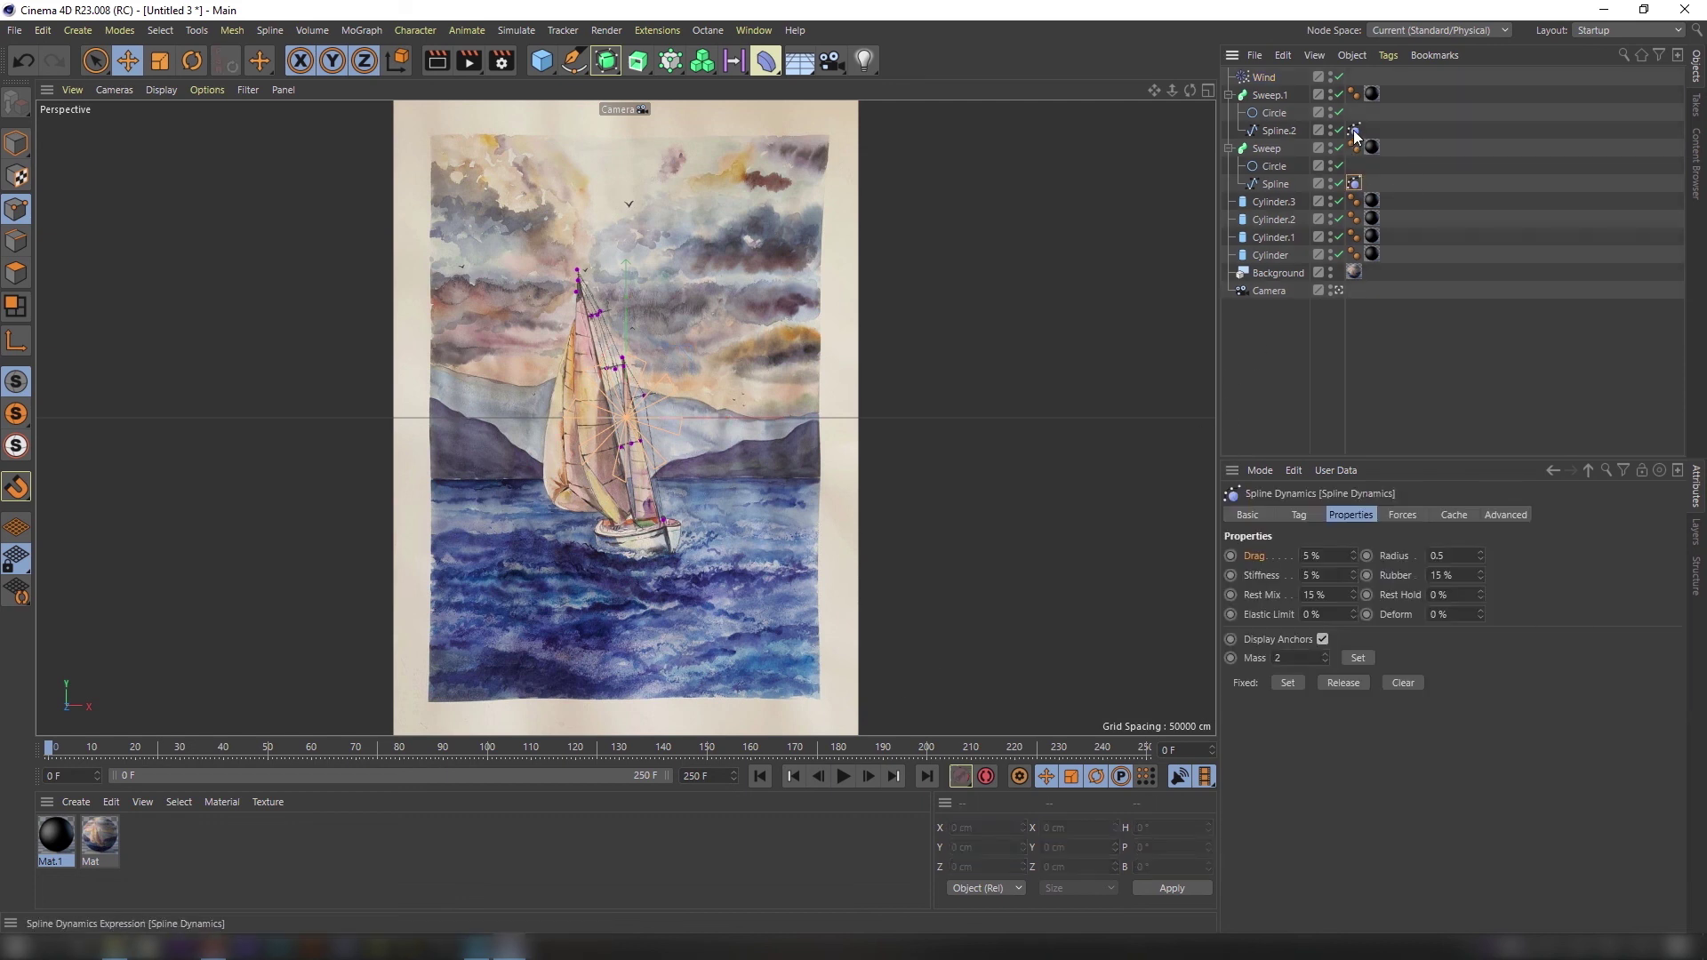
{"action": "left_click", "coordinate": [1354, 130], "text": "ctrl"}
{"action": "left_click", "coordinate": [1402, 515]}
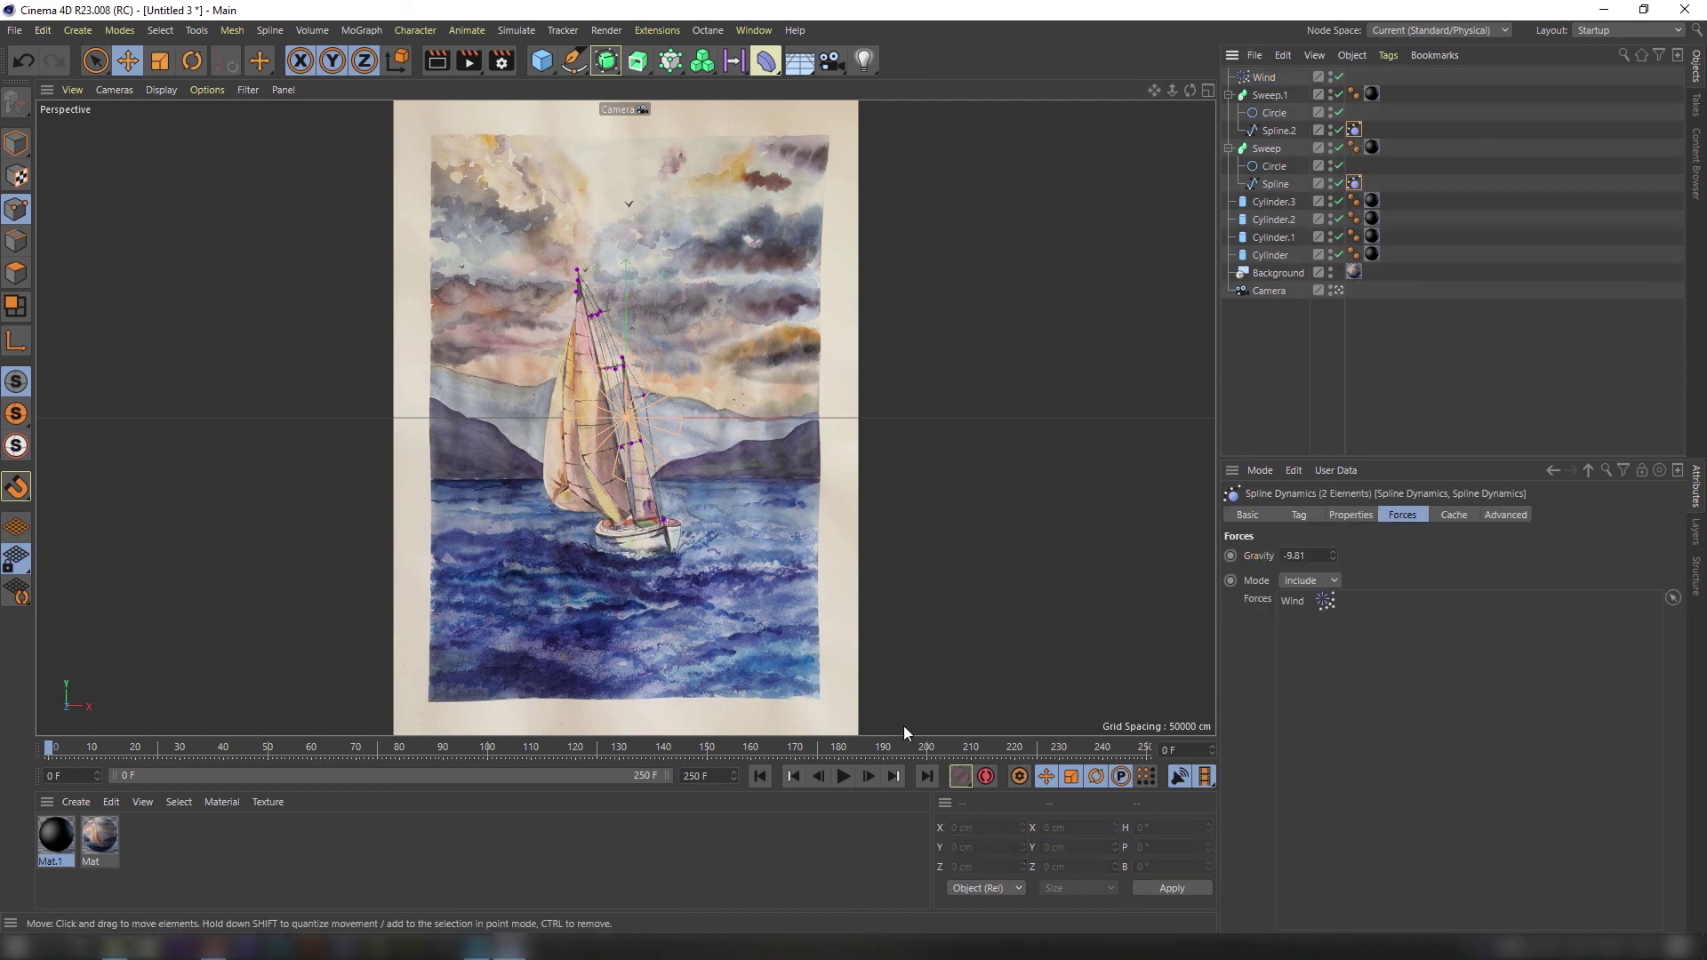
Play the wind simulation, hide the Background and Wind objects, and return to the first frame.
{"action": "left_click", "coordinate": [843, 776]}
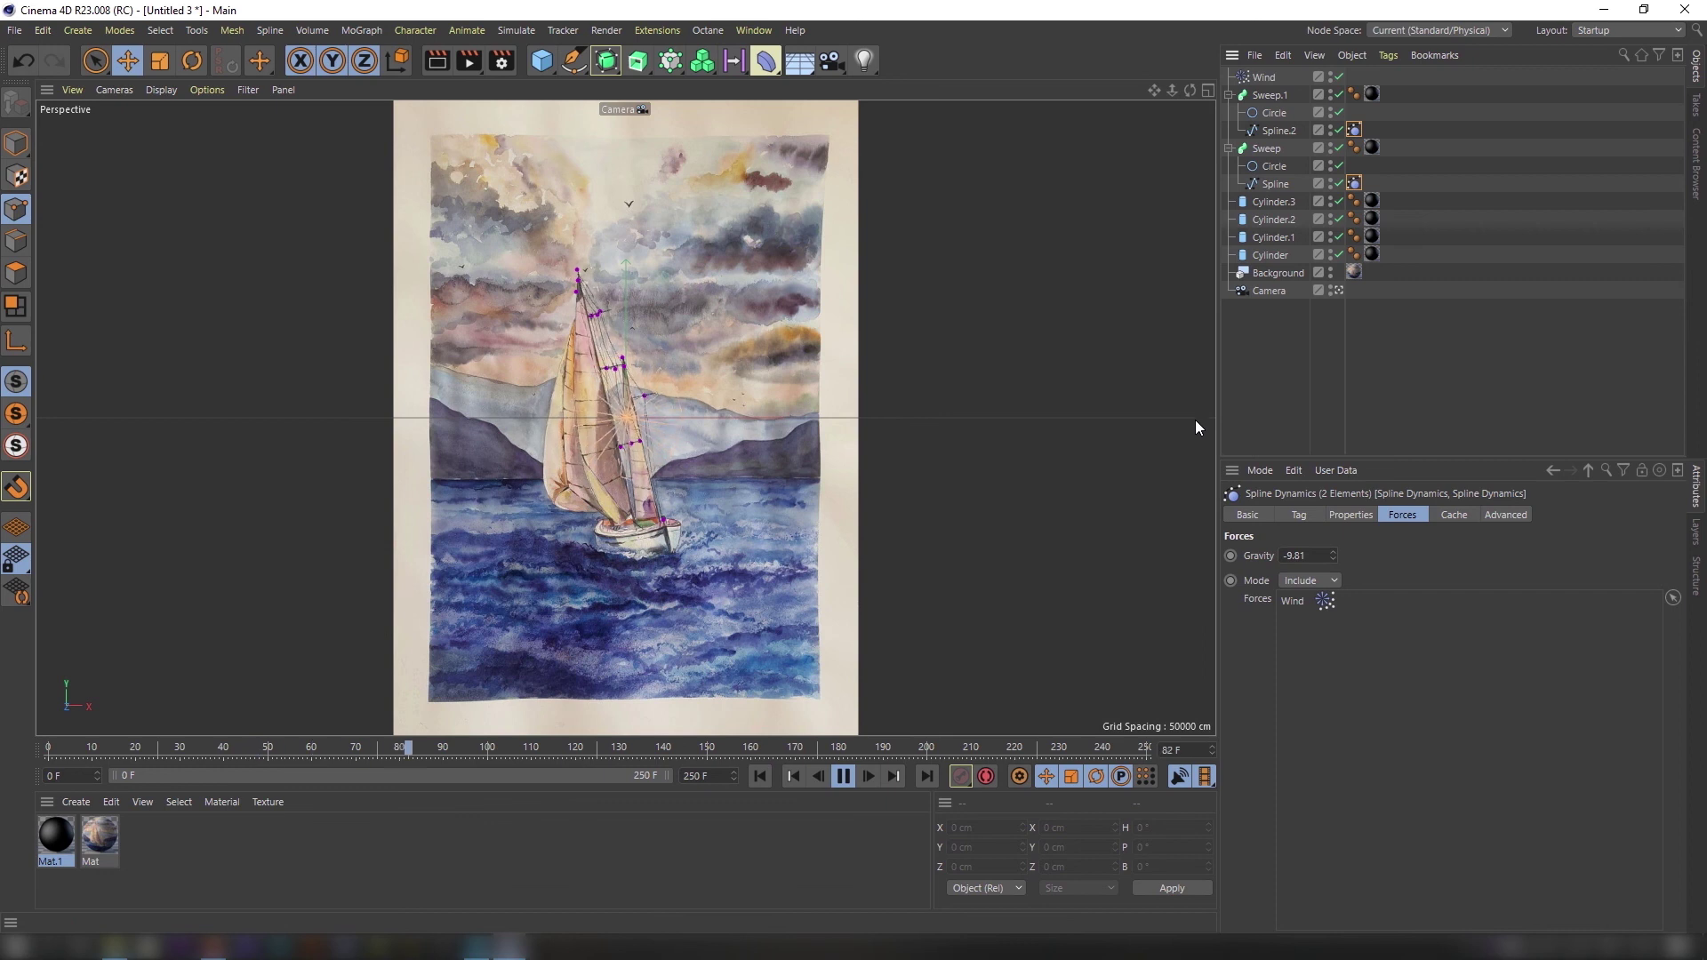
{"action": "left_click", "coordinate": [1331, 268]}
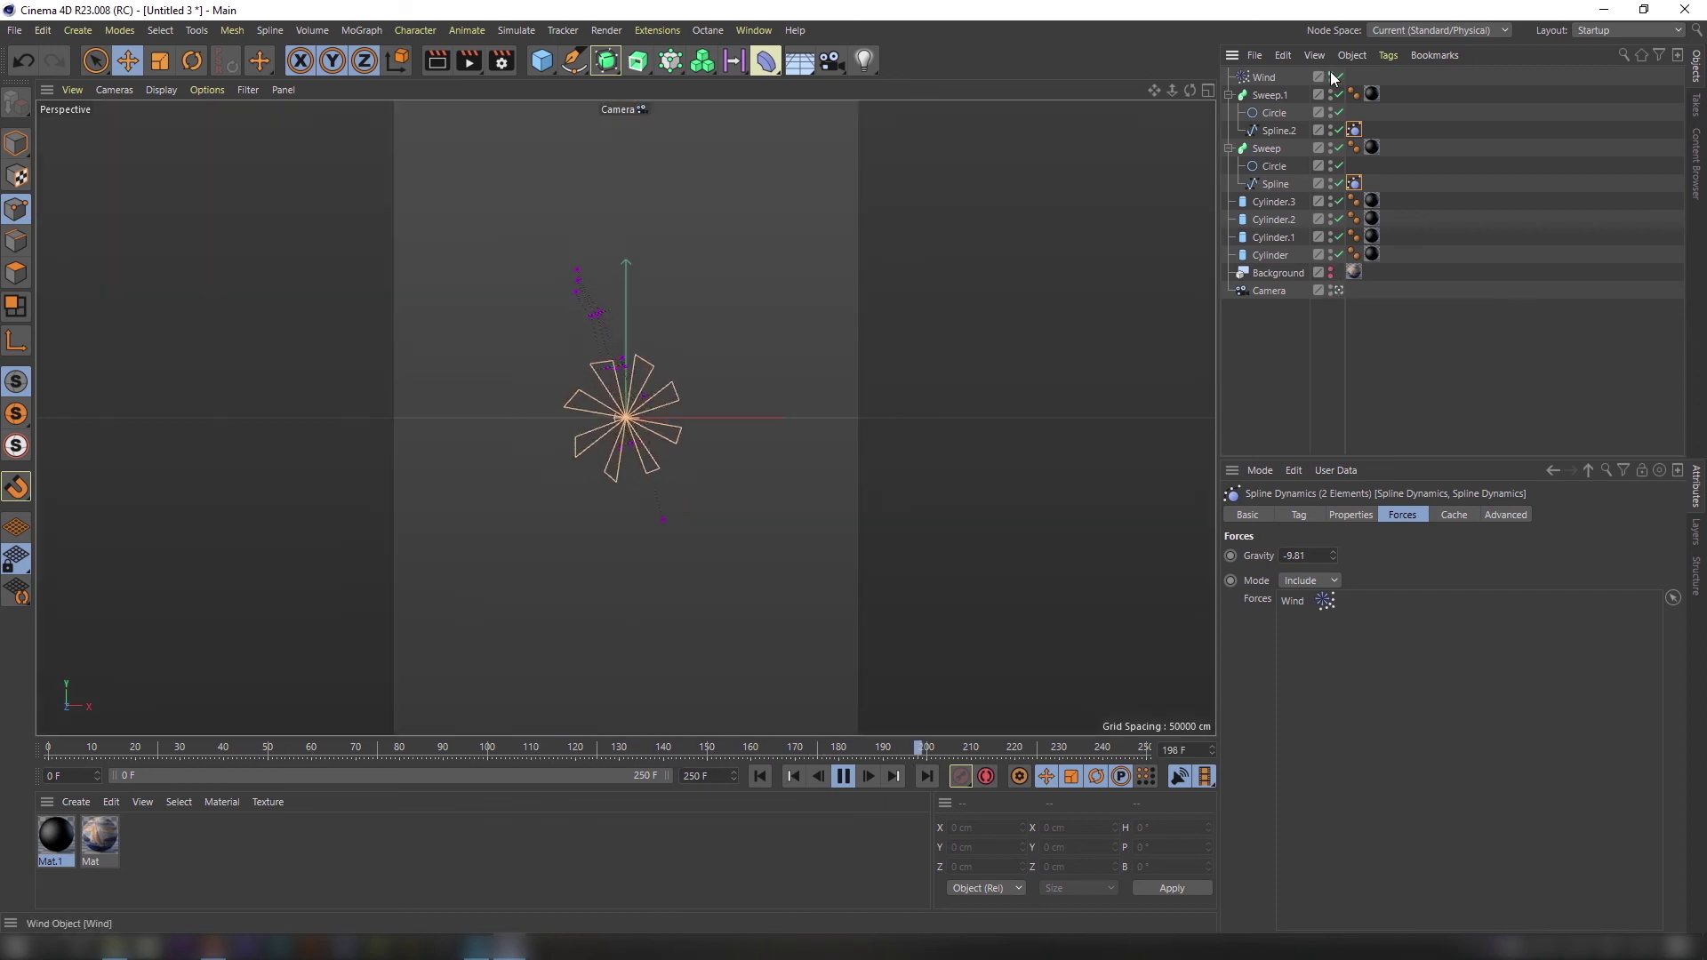
{"action": "left_click", "coordinate": [760, 776]}
Review Spline.2's Spline Dynamics properties and play the rigging simulation with the Background shown again.
{"action": "left_click", "coordinate": [1354, 129]}
{"action": "left_click", "coordinate": [1350, 515]}
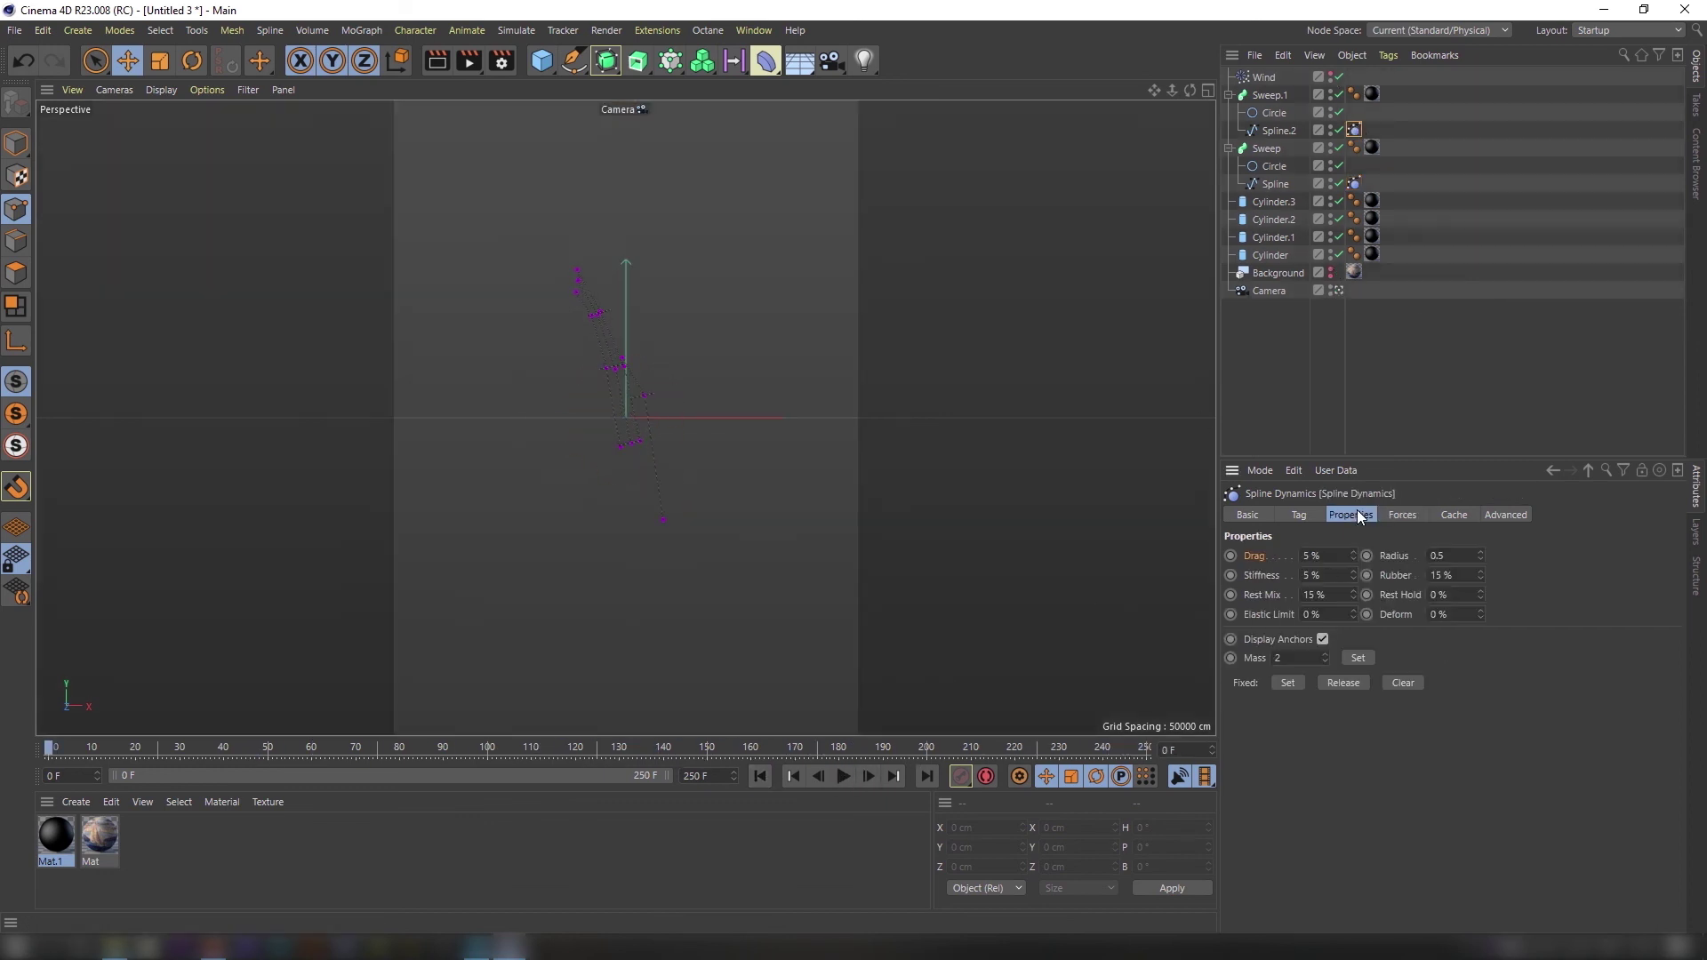
{"action": "left_click", "coordinate": [1376, 382]}
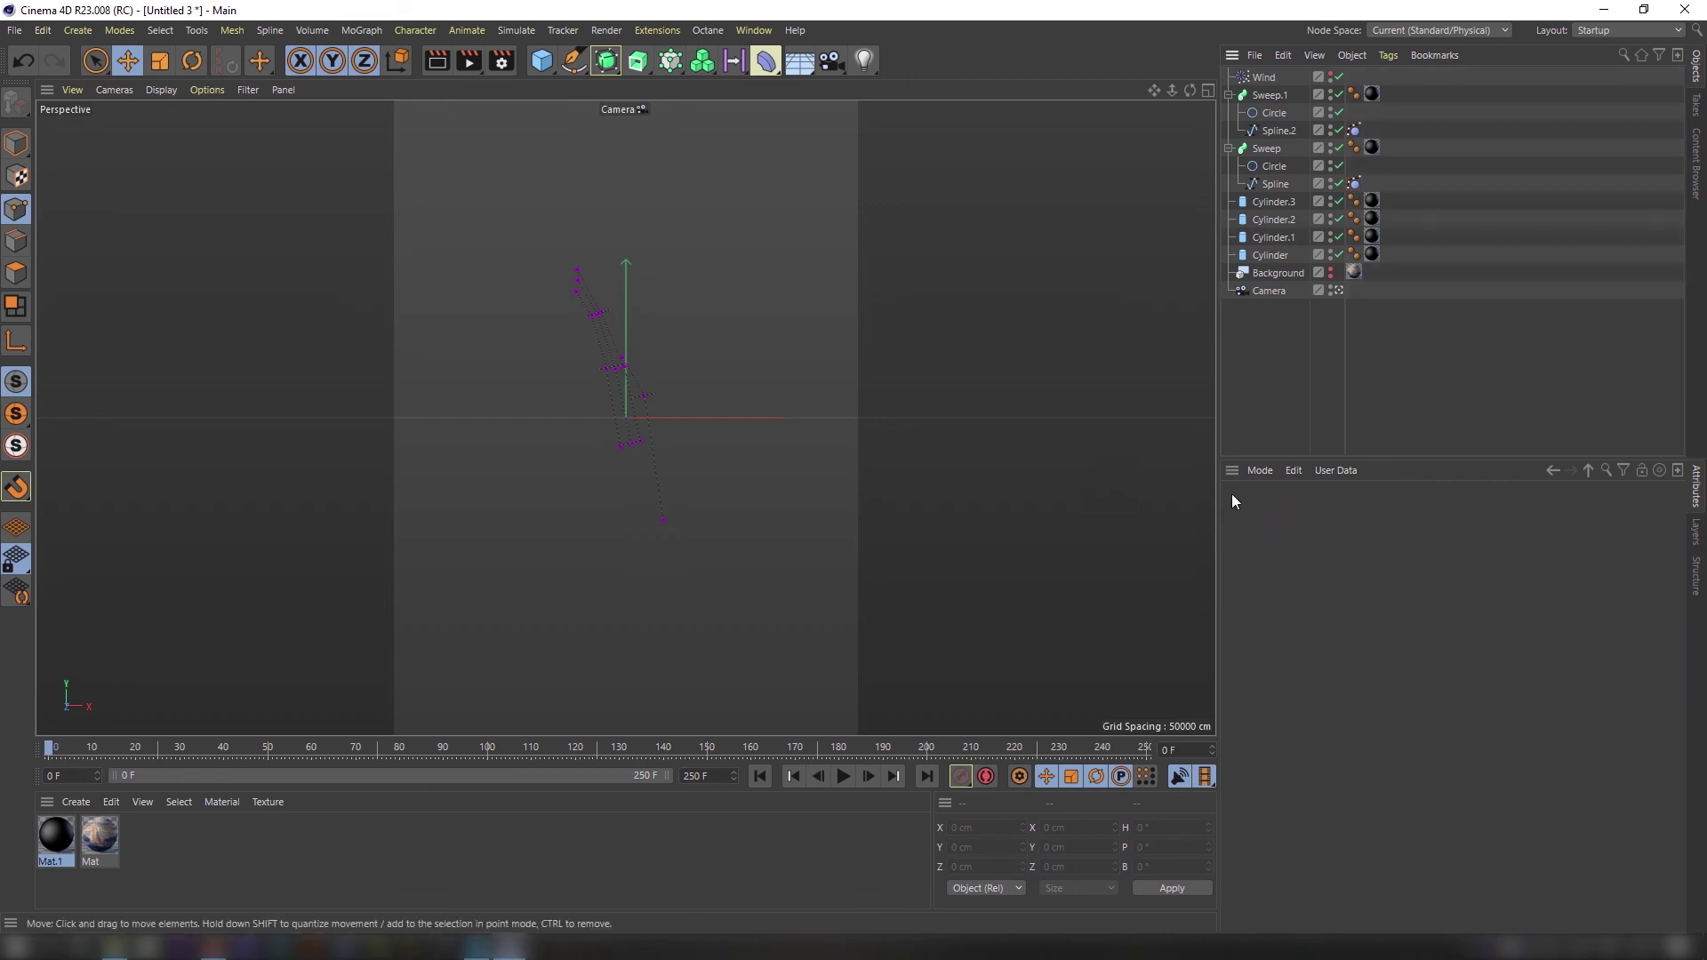
{"action": "left_click", "coordinate": [1330, 272]}
{"action": "left_click", "coordinate": [843, 776]}
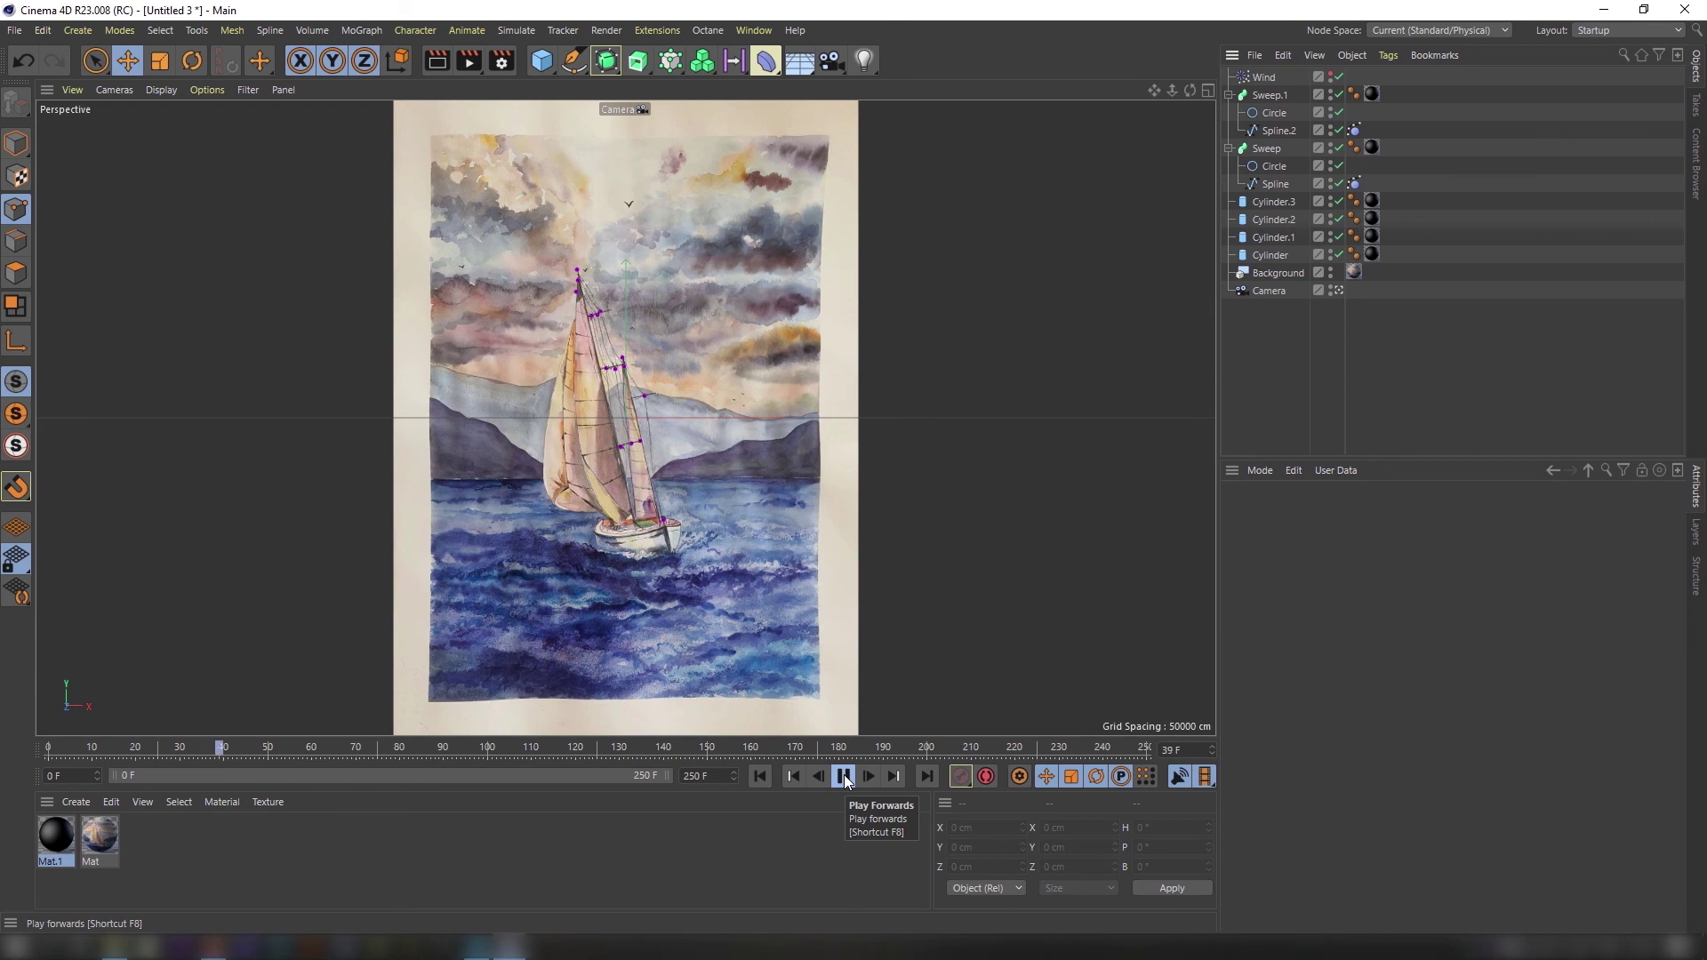
{"action": "left_click", "coordinate": [1320, 376]}
{"action": "left_click", "coordinate": [1294, 361]}
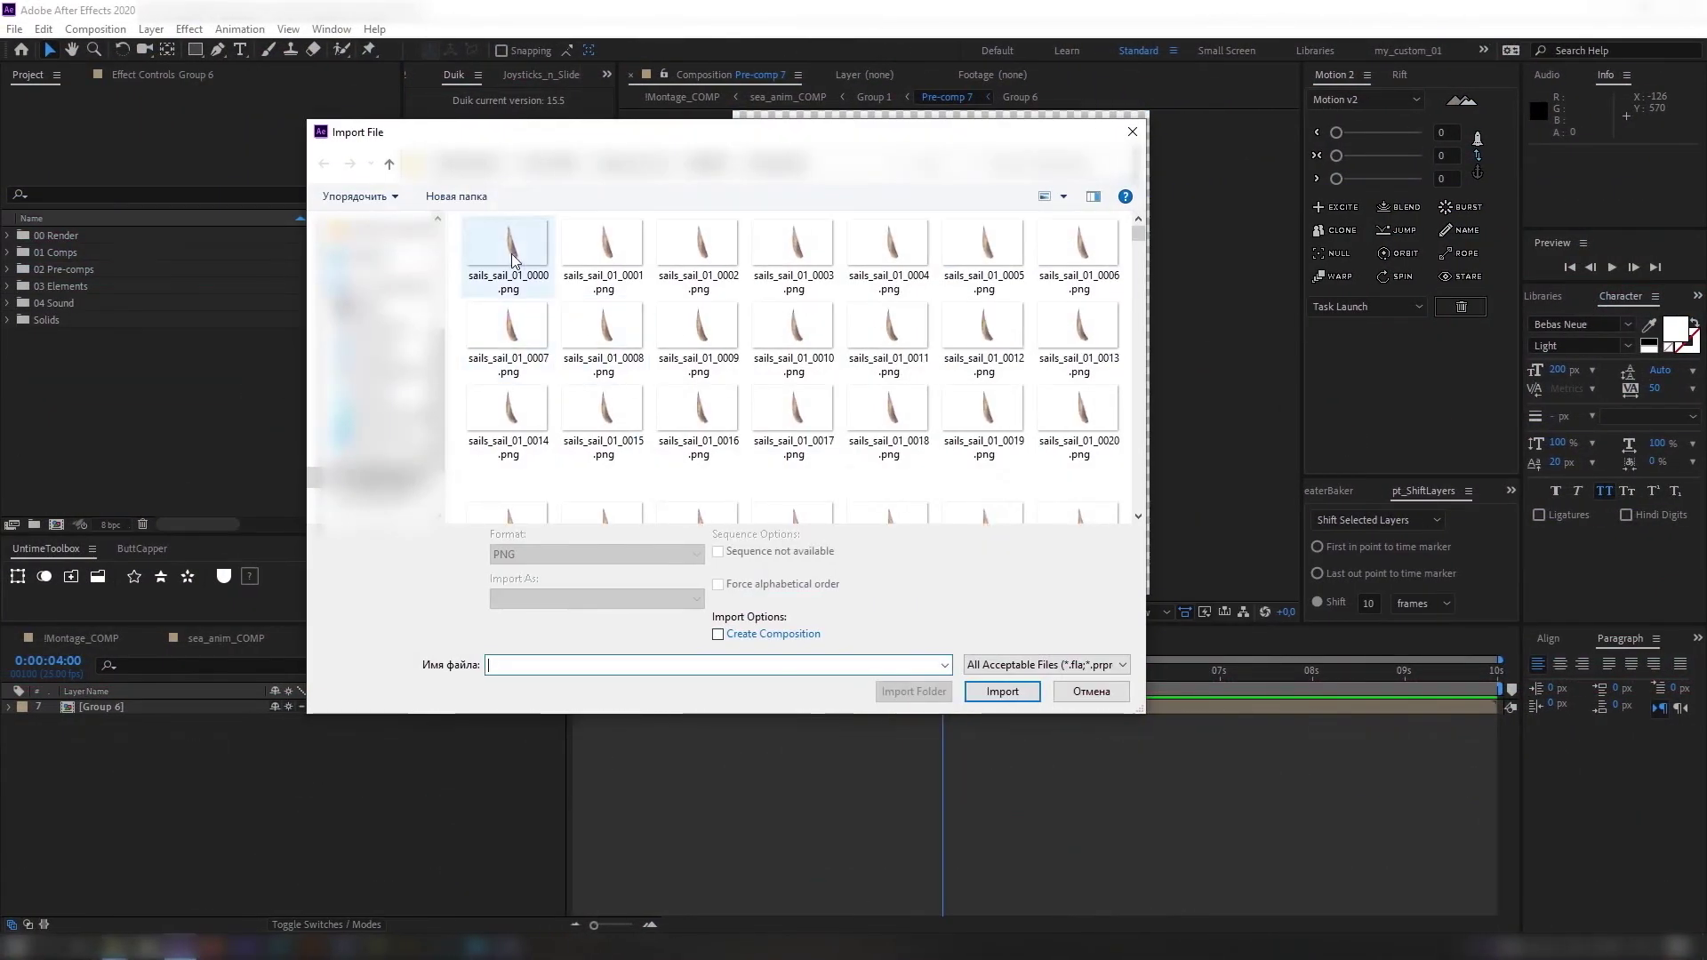
Switch to After Effects and import the sails_sail_01 PNG image sequence.
{"action": "key", "text": "ctrl+a"}
{"action": "left_click", "coordinate": [941, 552]}
{"action": "left_click", "coordinate": [1001, 677]}
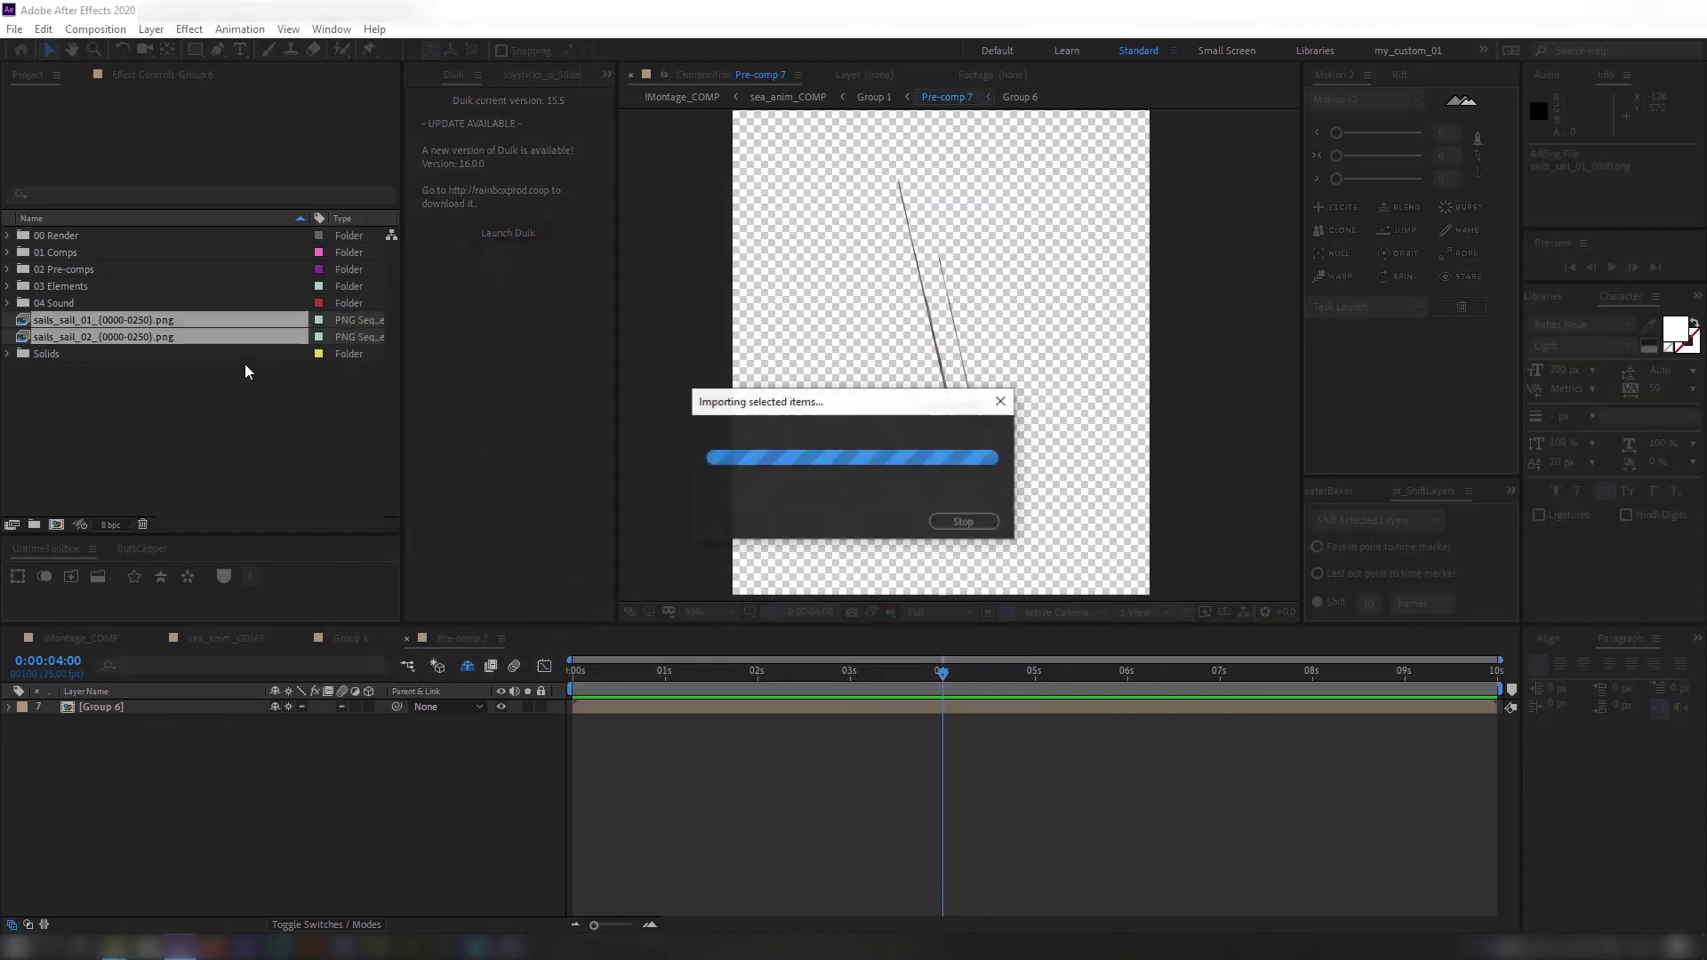
Interpret the sails_sail_01 sequence with an assumed frame rate of 25 frames per second.
{"action": "right_click", "coordinate": [100, 322]}
{"action": "left_click", "coordinate": [335, 457]}
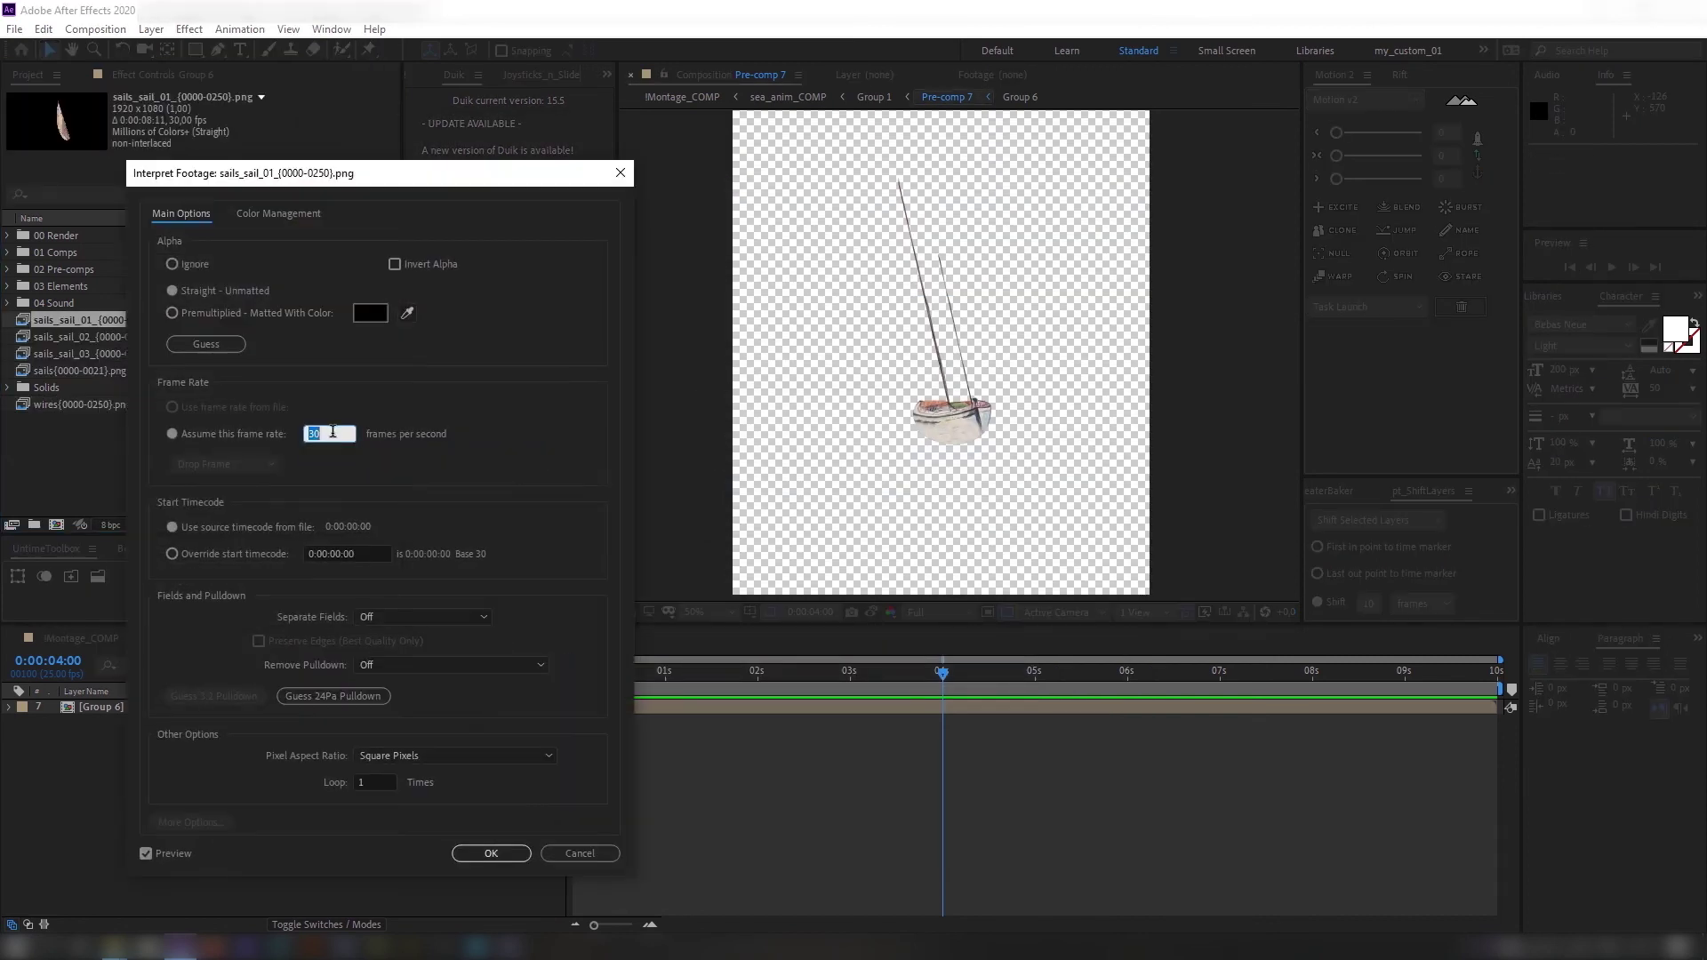
{"action": "key", "text": "Return"}
Copy the sails_sail_01 footage interpretation and apply it to the sails_sail_02, sails_sail_03, sails and wires sequences.
{"action": "right_click", "coordinate": [125, 320]}
{"action": "mouse_move", "coordinate": [231, 448]}
{"action": "left_click", "coordinate": [427, 493]}
{"action": "left_click", "coordinate": [92, 339]}
{"action": "left_click", "coordinate": [88, 354], "text": "ctrl"}
{"action": "left_click", "coordinate": [81, 372], "text": "ctrl"}
{"action": "left_click", "coordinate": [67, 406], "text": "ctrl"}
{"action": "right_click", "coordinate": [66, 403]}
{"action": "mouse_move", "coordinate": [230, 532]}
{"action": "left_click", "coordinate": [387, 598]}
{"action": "left_click", "coordinate": [162, 472]}
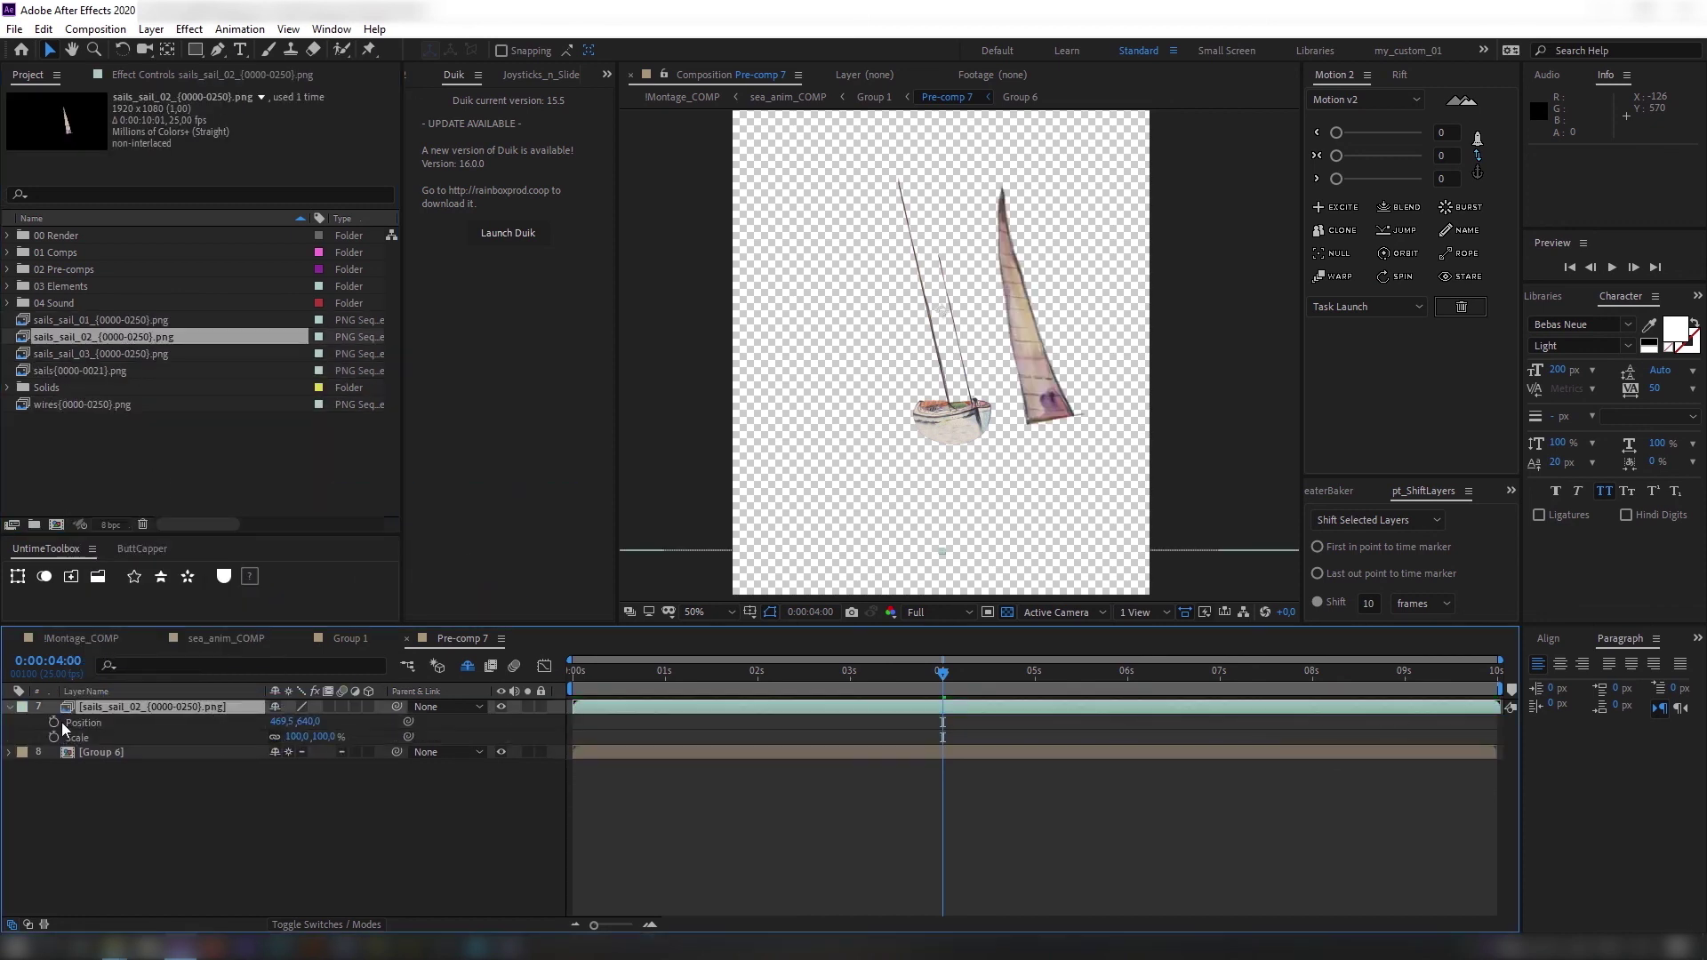
Set the sails_sail_02 layer to position 359, 683 at 65% scale and the sails_sail_01 layer to 338, 600 at 60%.
{"action": "left_click_drag", "start_coordinate": [293, 722], "coordinate": [293, 737]}
{"action": "left_click", "coordinate": [282, 767]}
{"action": "type", "text": "338"}
{"action": "key", "text": "Tab"}
{"action": "type", "text": "60060"}
Add the sails_sail_03 sequence below the sails_sail_01 layer, at position 360, 624 and 55% scale.
{"action": "left_click_drag", "start_coordinate": [101, 354], "coordinate": [171, 789]}
{"action": "left_click", "coordinate": [282, 812]}
{"action": "type", "text": "360"}
{"action": "key", "text": "Tab"}
{"action": "type", "text": "62455"}
Add the wires sequence between the sails_sail_03 and Group 6 layers, at position 471, 648 and 40% scale.
{"action": "left_click_drag", "start_coordinate": [81, 404], "coordinate": [265, 828]}
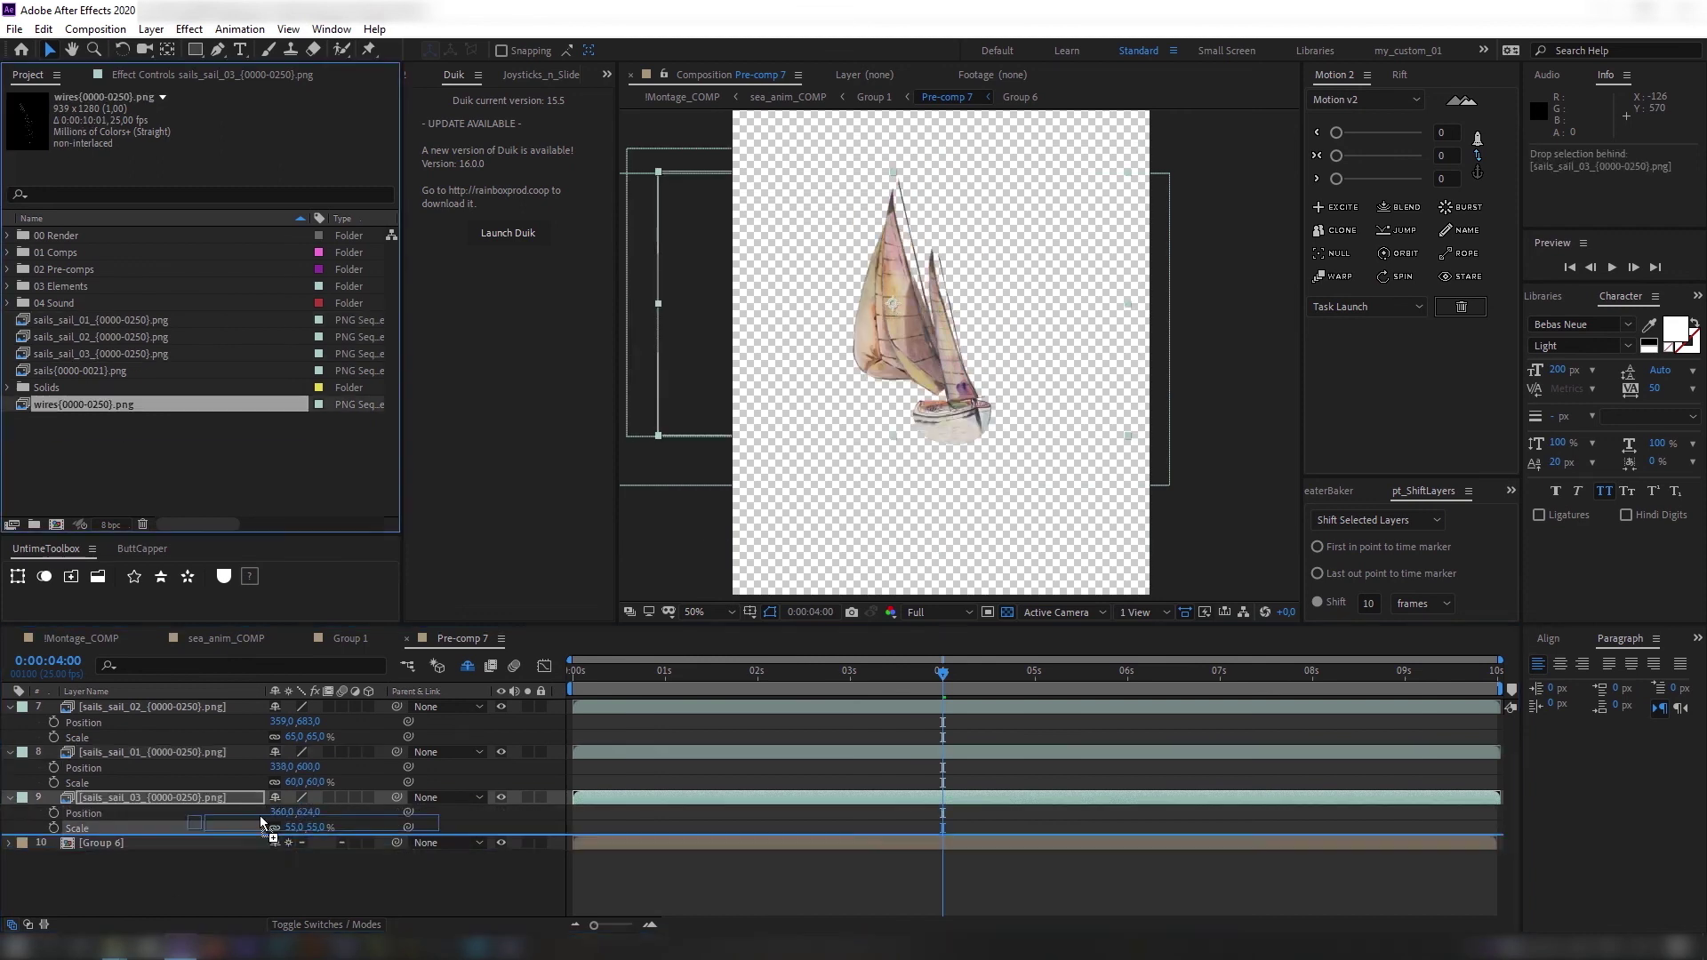
{"action": "left_click", "coordinate": [283, 858]}
{"action": "type", "text": "4716484"}
{"action": "key", "text": "Return"}
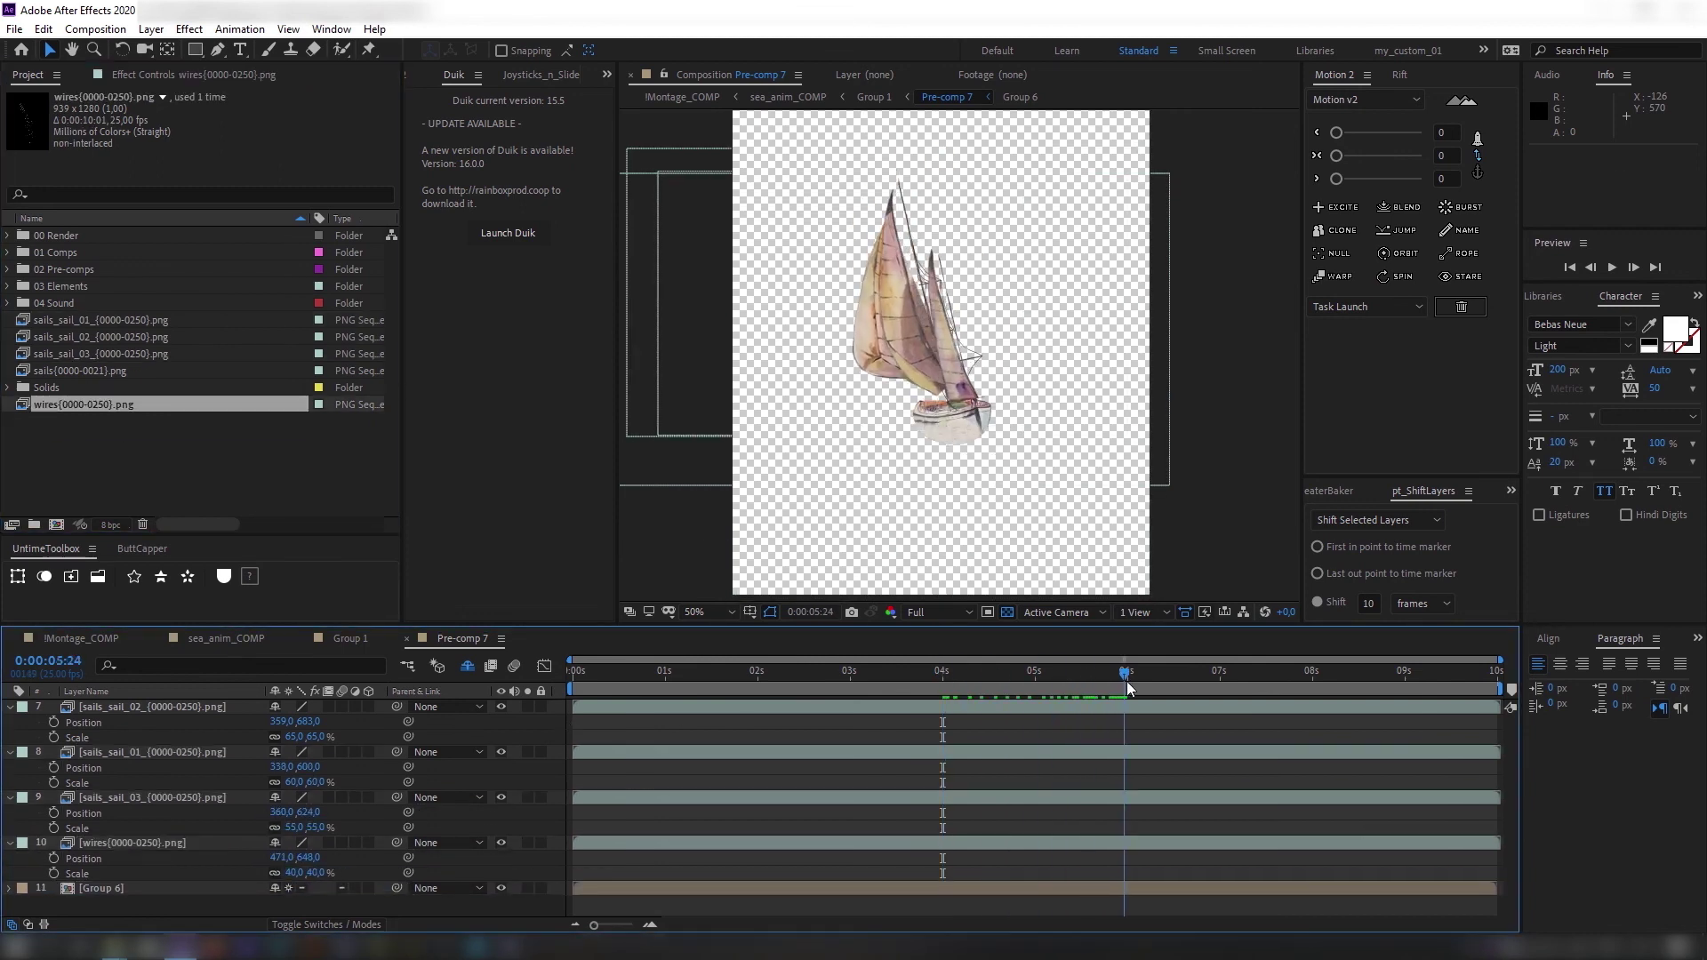